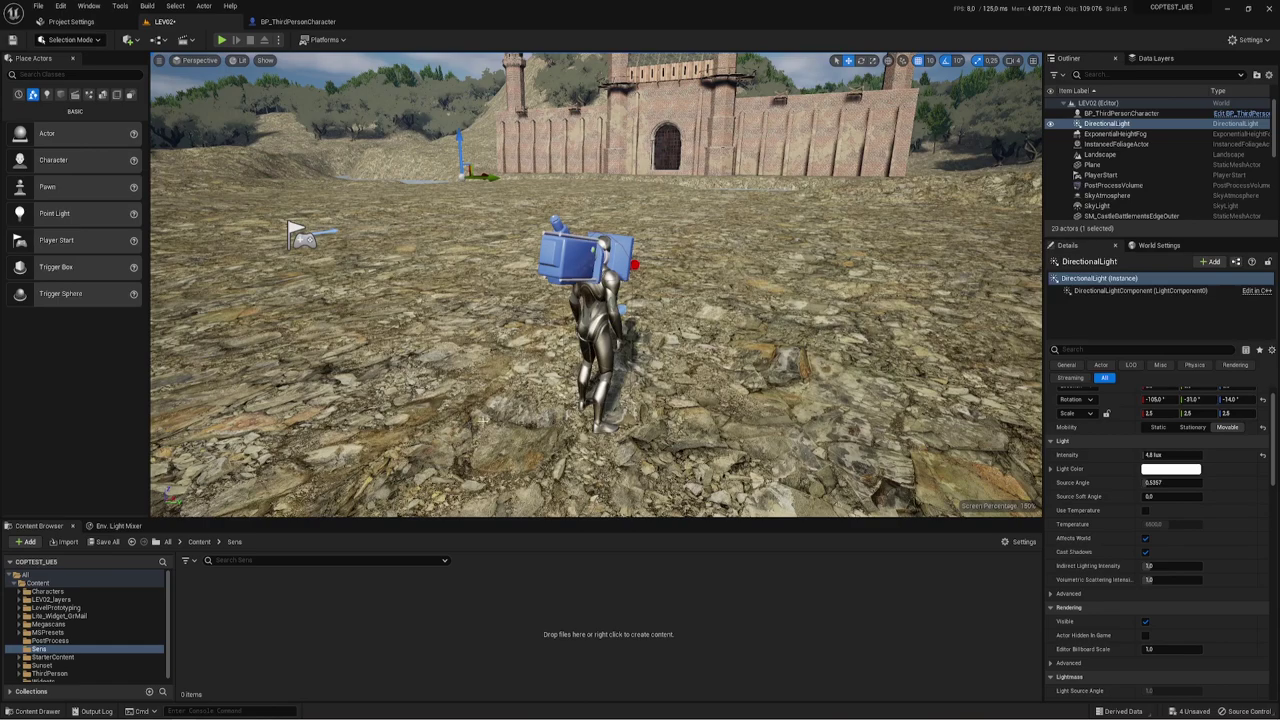
Create a User Widget based Widget Blueprint in the Sens folder and name it WG_Sensitivity.
{"action": "right_click", "coordinate": [269, 587]}
{"action": "mouse_move", "coordinate": [324, 565]}
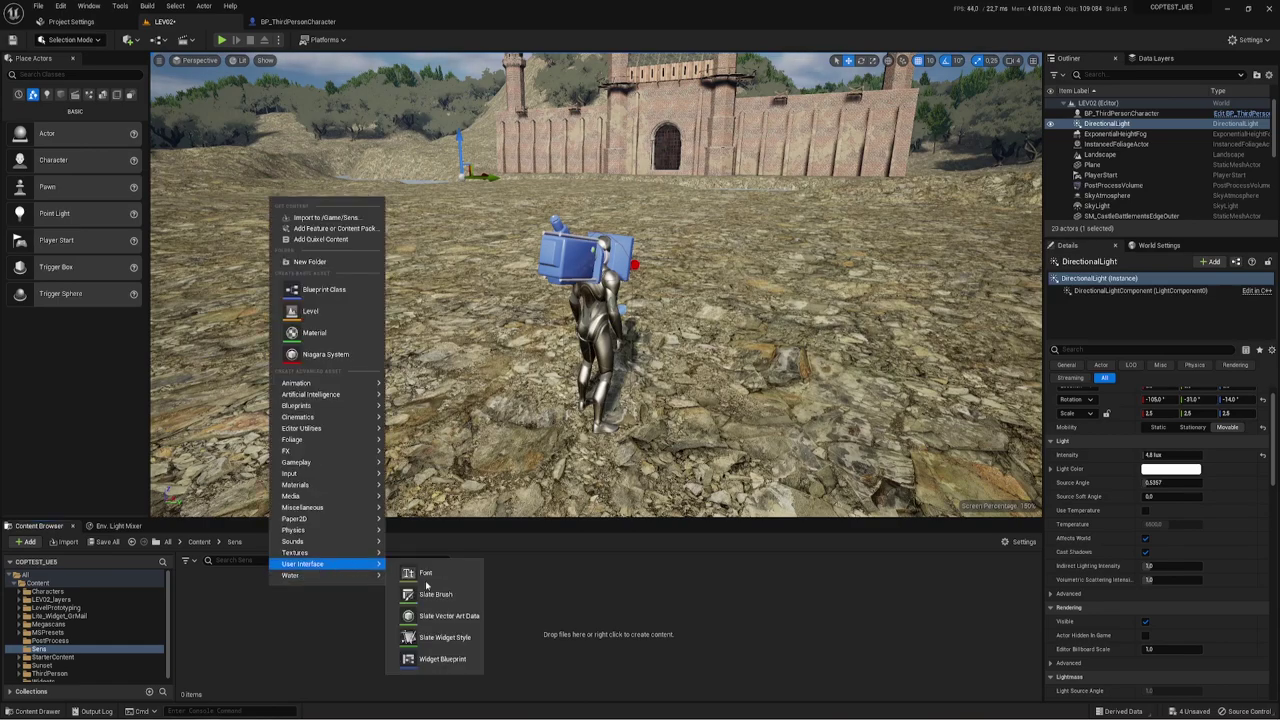
{"action": "left_click", "coordinate": [440, 659]}
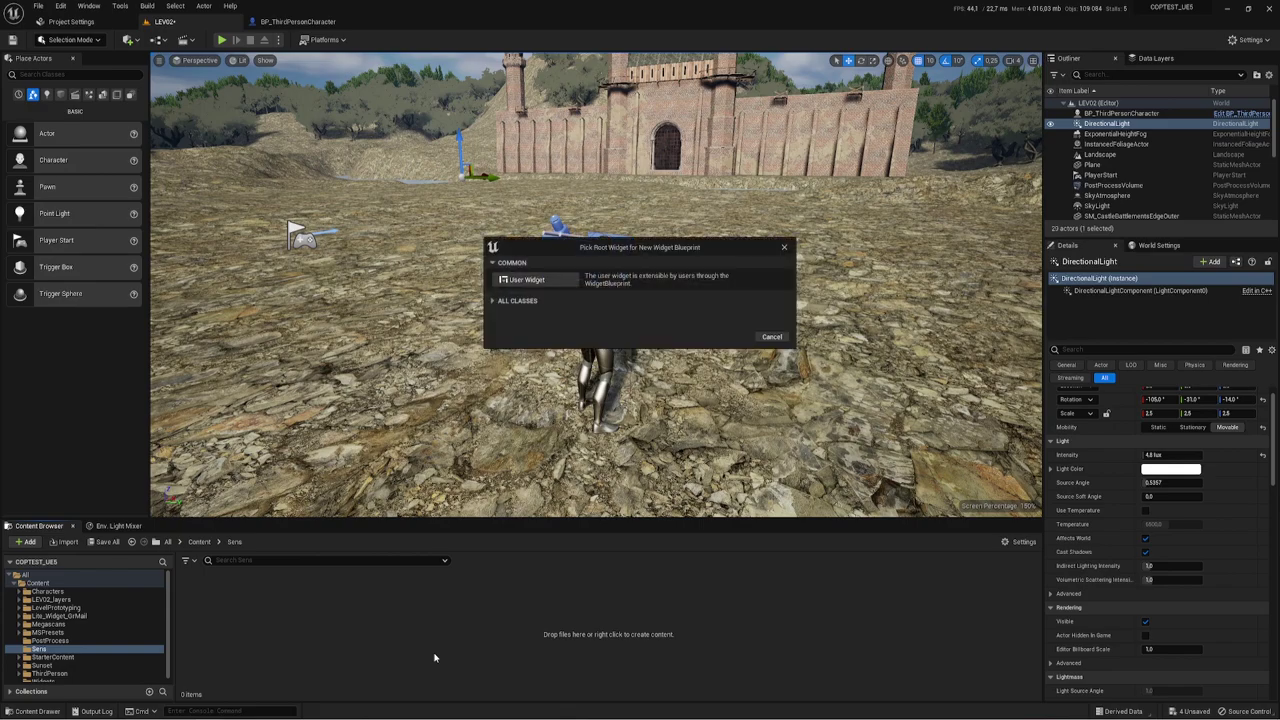
{"action": "left_click", "coordinate": [527, 279]}
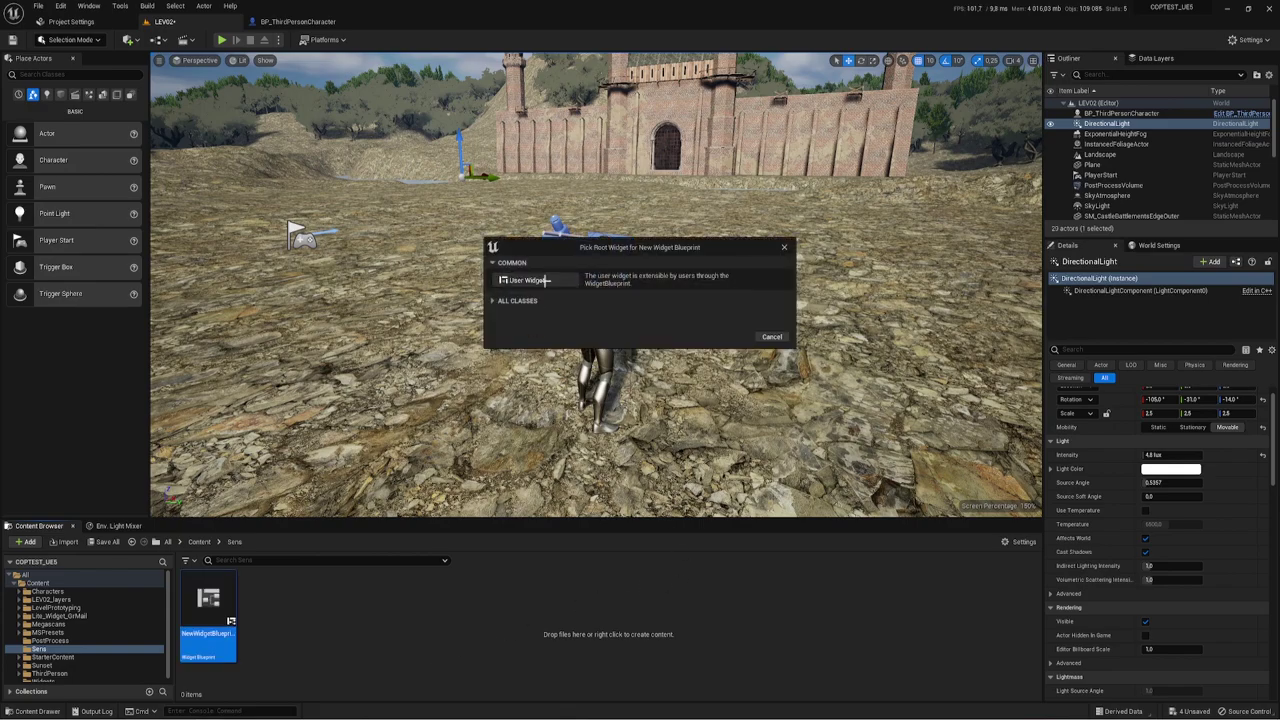
{"action": "type", "text": "WG_Sensitivity"}
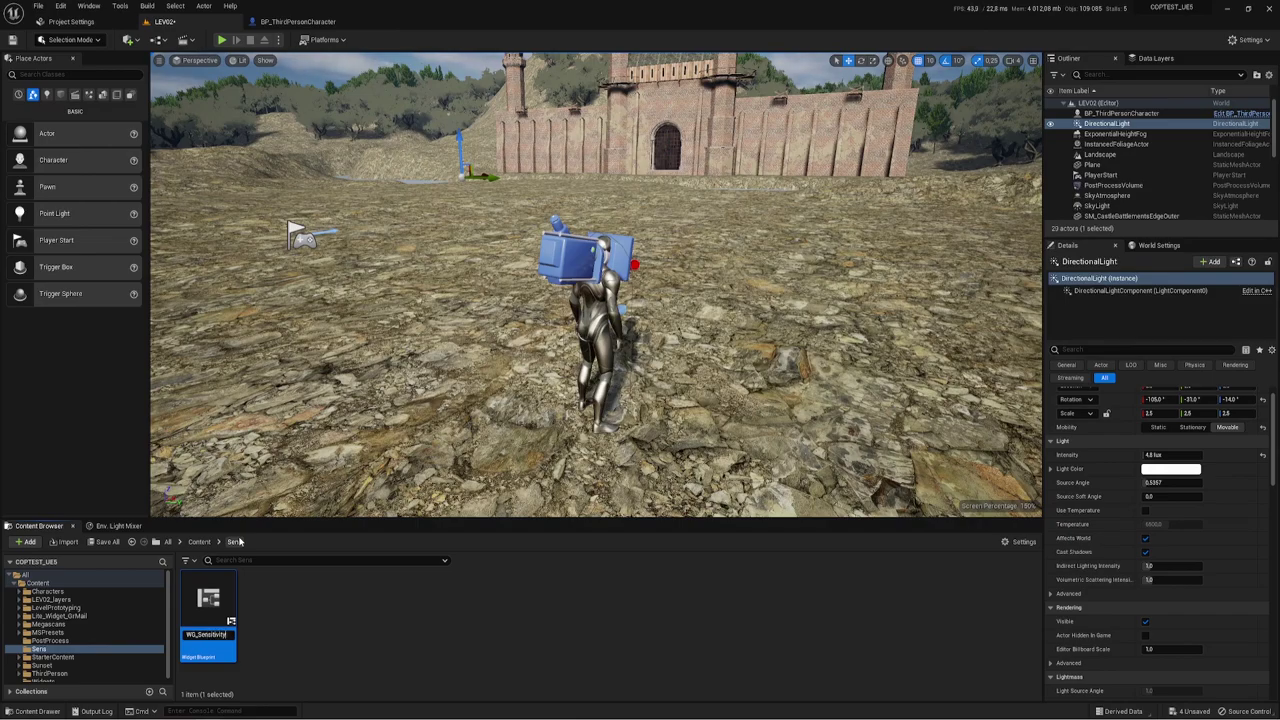
{"action": "key", "text": "Return"}
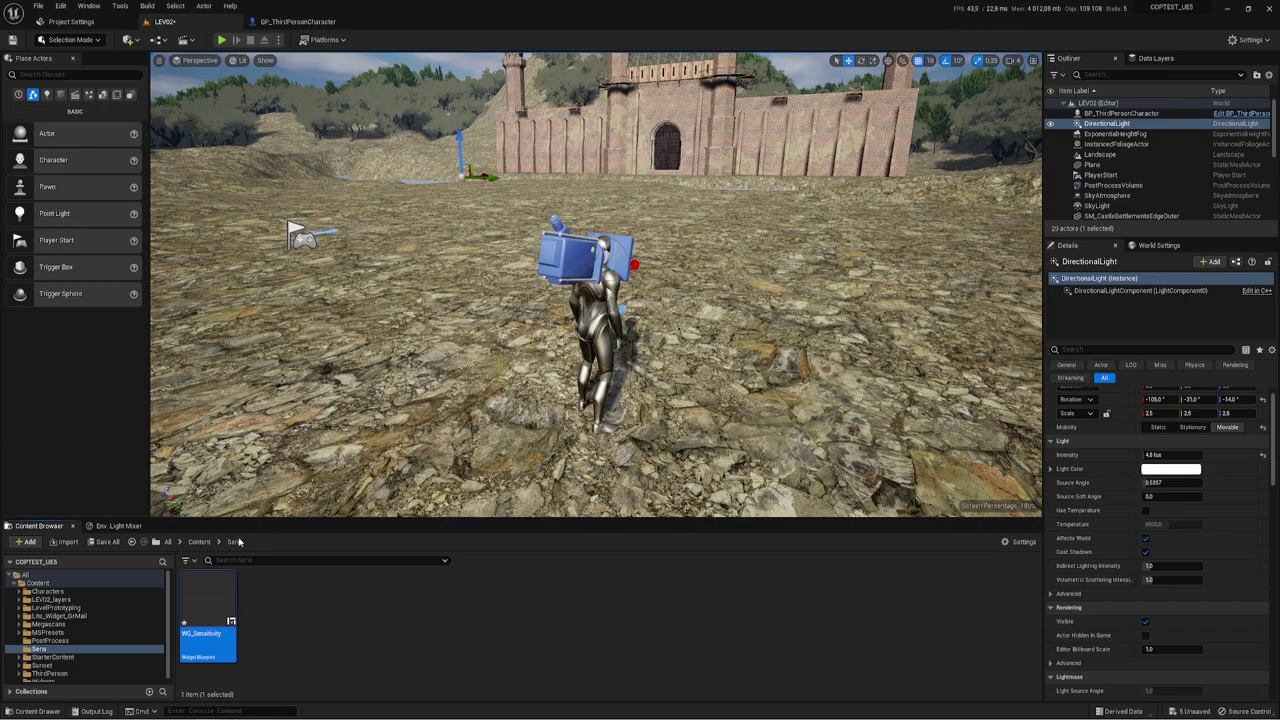
Open WG_Sensitivity in a docked editor, add a Canvas Panel root, and place an Overlay at its top-left.
{"action": "double_click", "coordinate": [212, 600]}
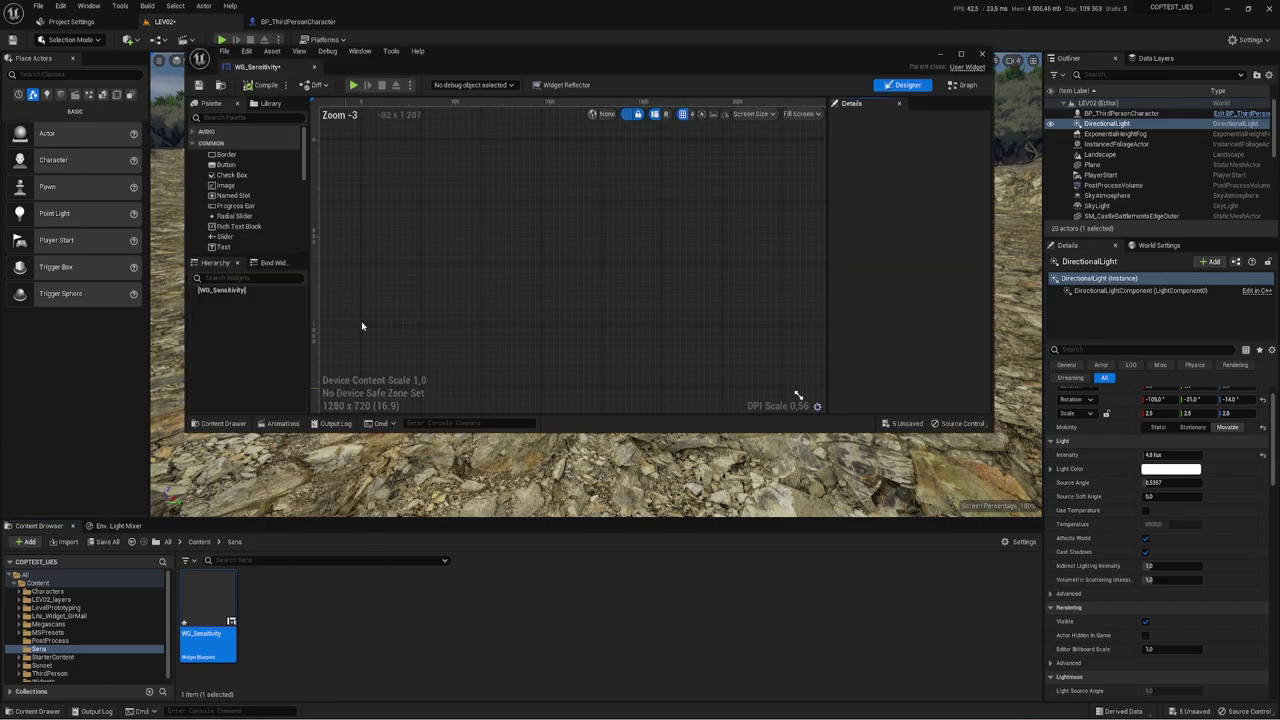
{"action": "left_click_drag", "start_coordinate": [258, 66], "coordinate": [361, 23]}
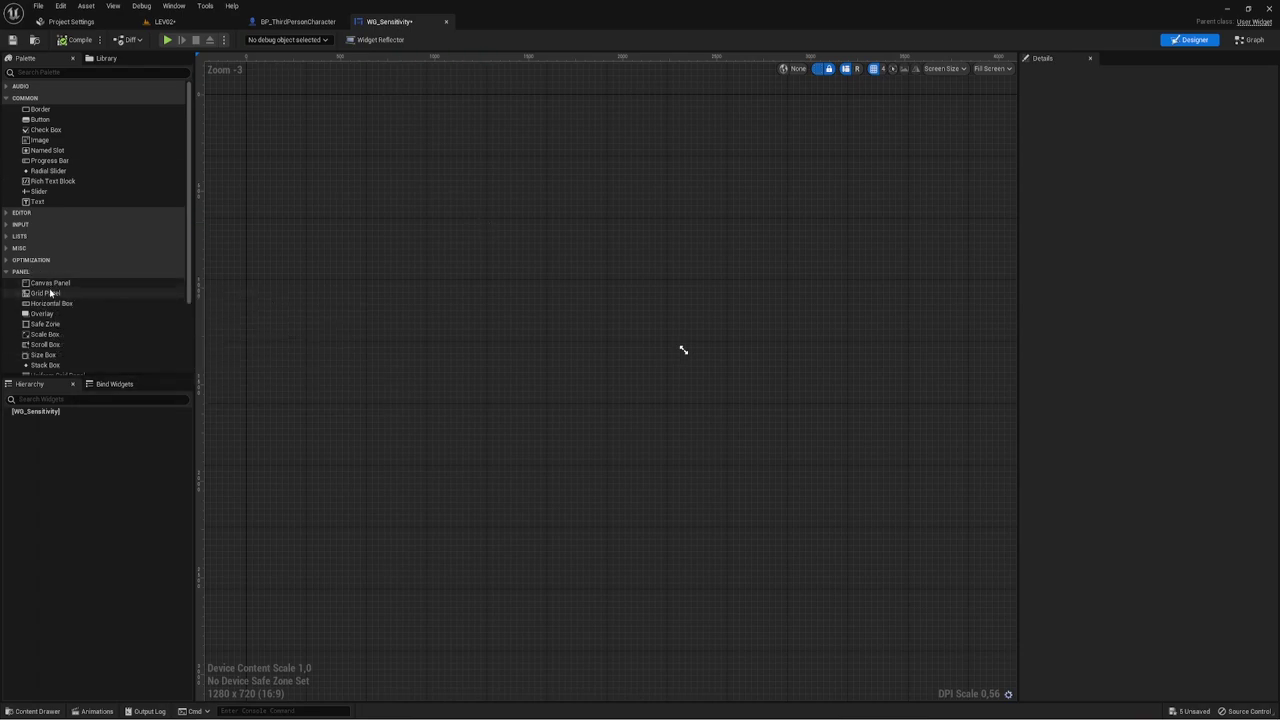
{"action": "left_click_drag", "start_coordinate": [48, 286], "coordinate": [44, 412]}
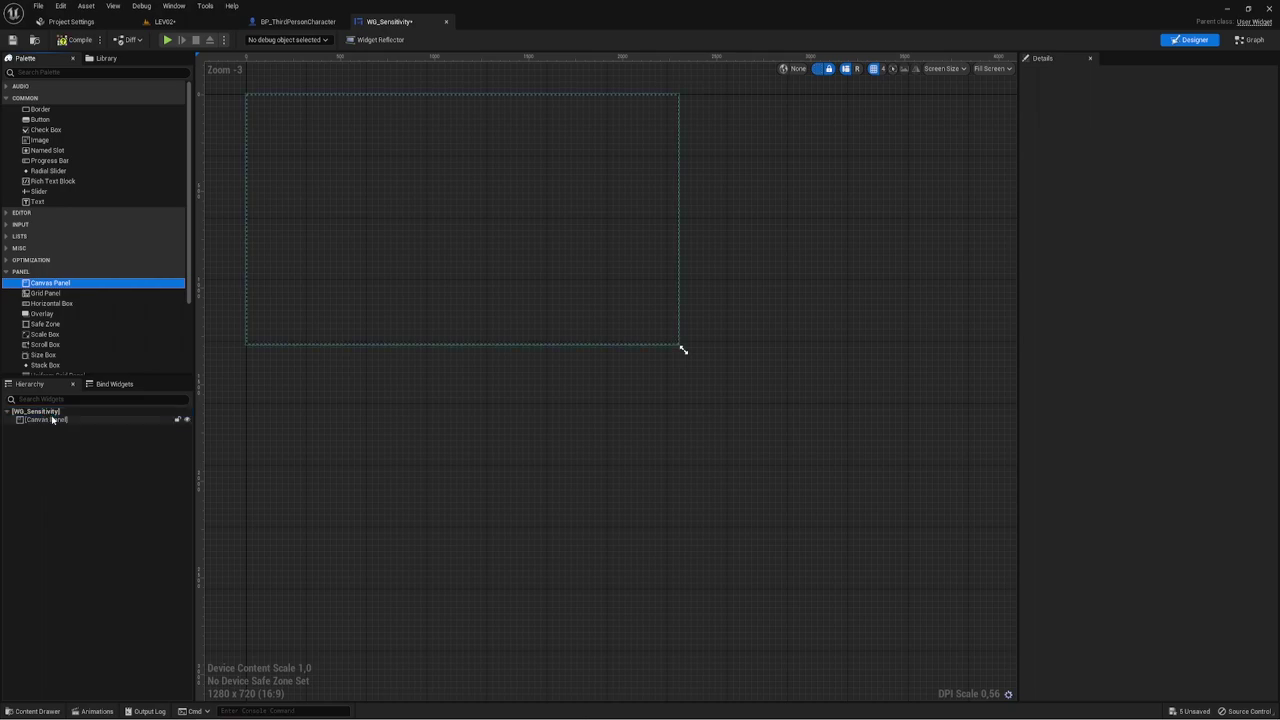
{"action": "right_click_drag", "start_coordinate": [680, 346], "coordinate": [750, 414]}
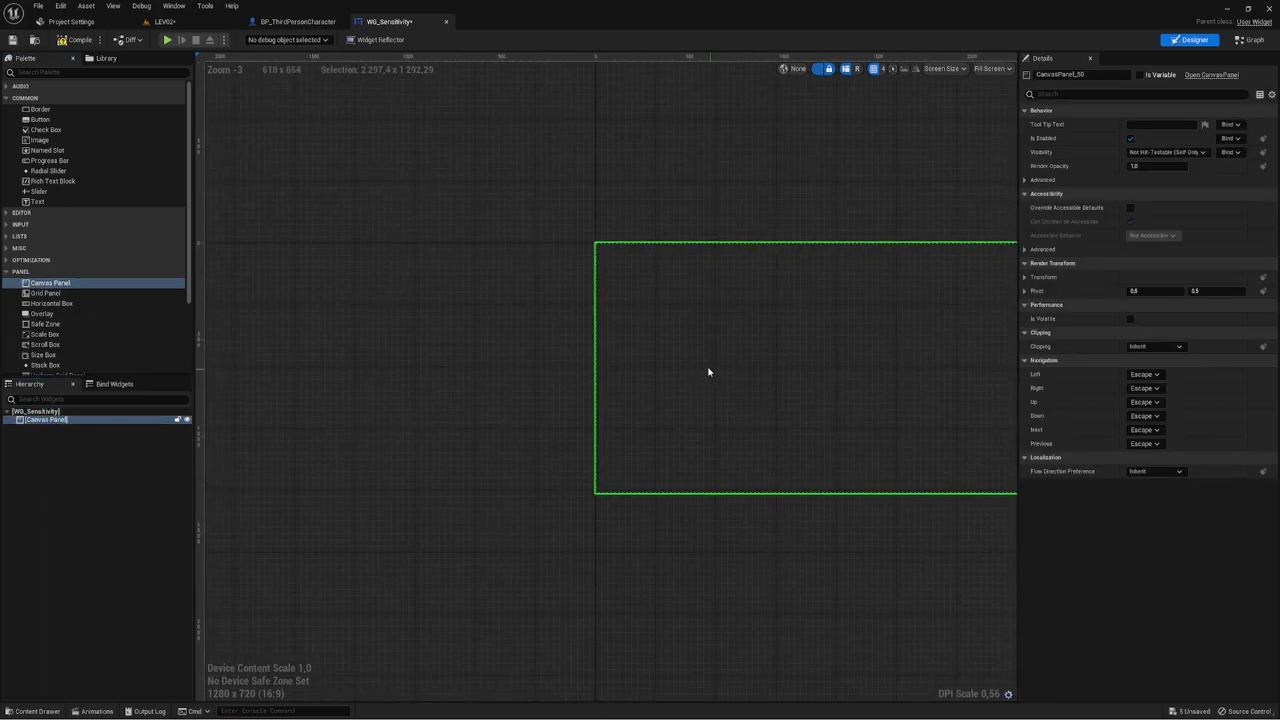
{"action": "right_click_drag", "start_coordinate": [709, 371], "coordinate": [520, 306]}
{"action": "scroll", "coordinate": [486, 337], "scroll_direction": "up", "scroll_amount": 4}
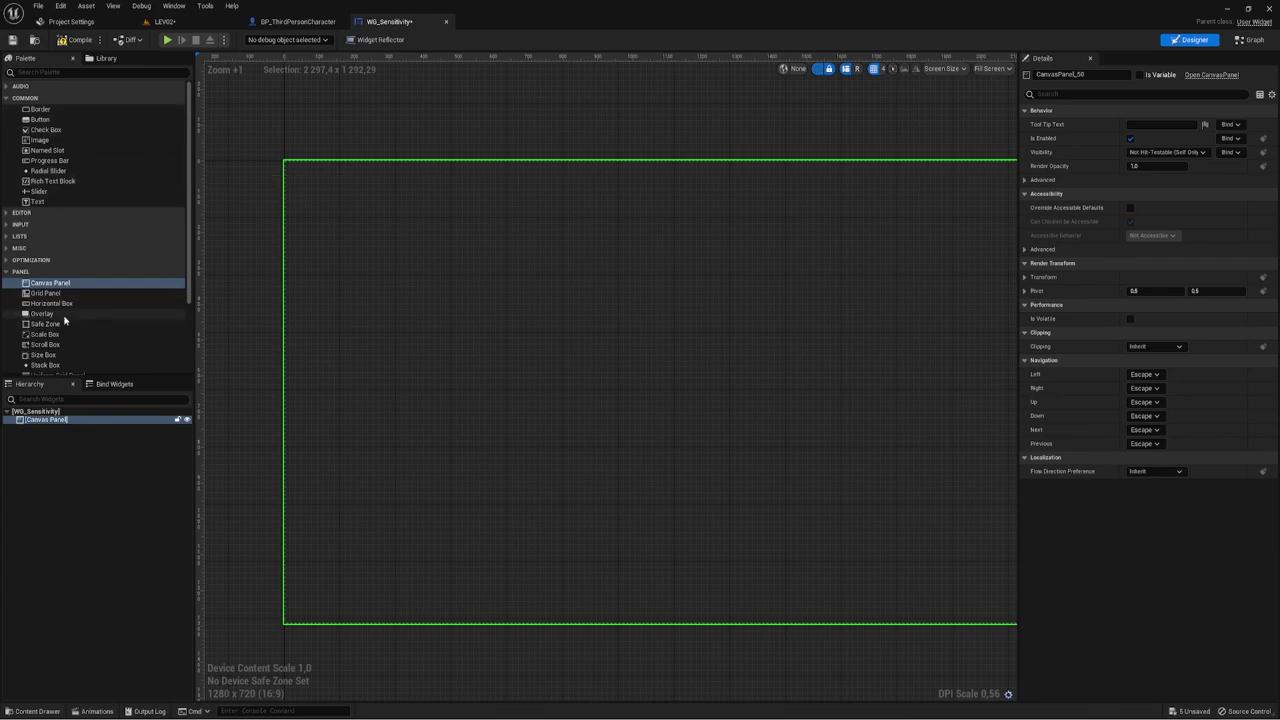
{"action": "left_click_drag", "start_coordinate": [42, 313], "coordinate": [315, 197]}
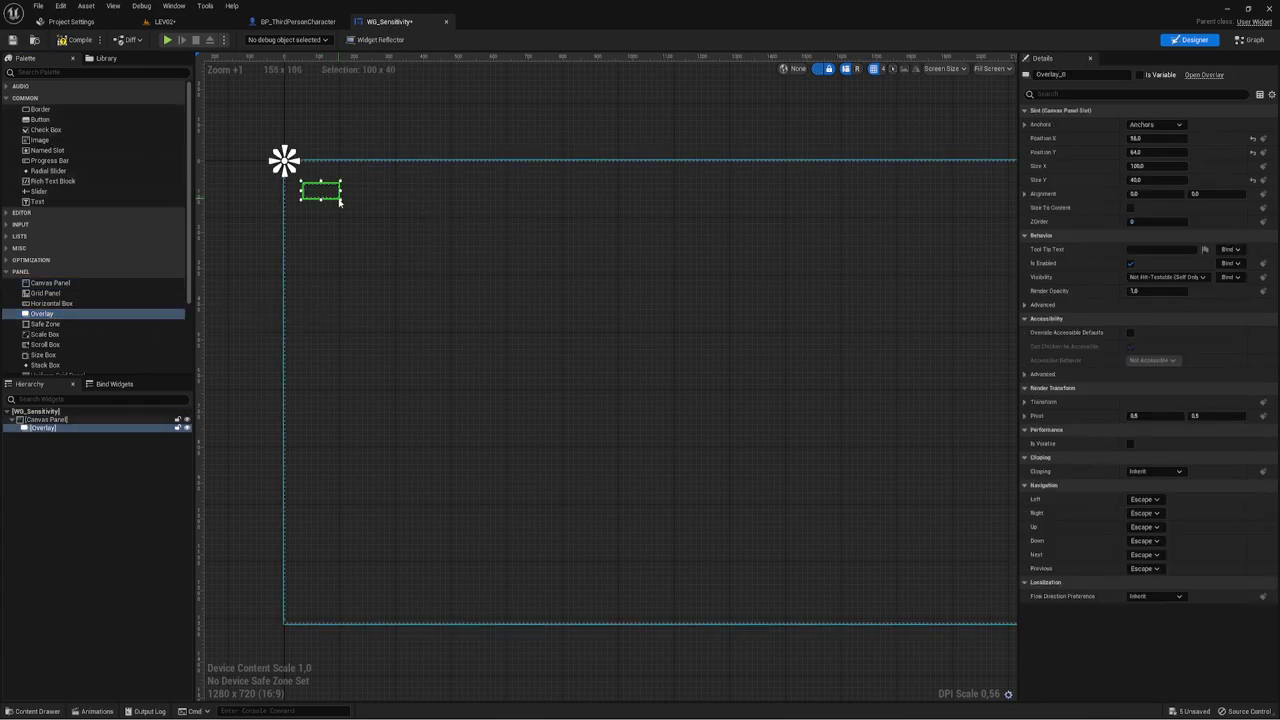
Enlarge the overlay into a wider box and add a Border filling it horizontally and vertically.
{"action": "left_click", "coordinate": [340, 203]}
{"action": "left_click", "coordinate": [339, 200]}
{"action": "left_click_drag", "start_coordinate": [339, 200], "coordinate": [510, 302]}
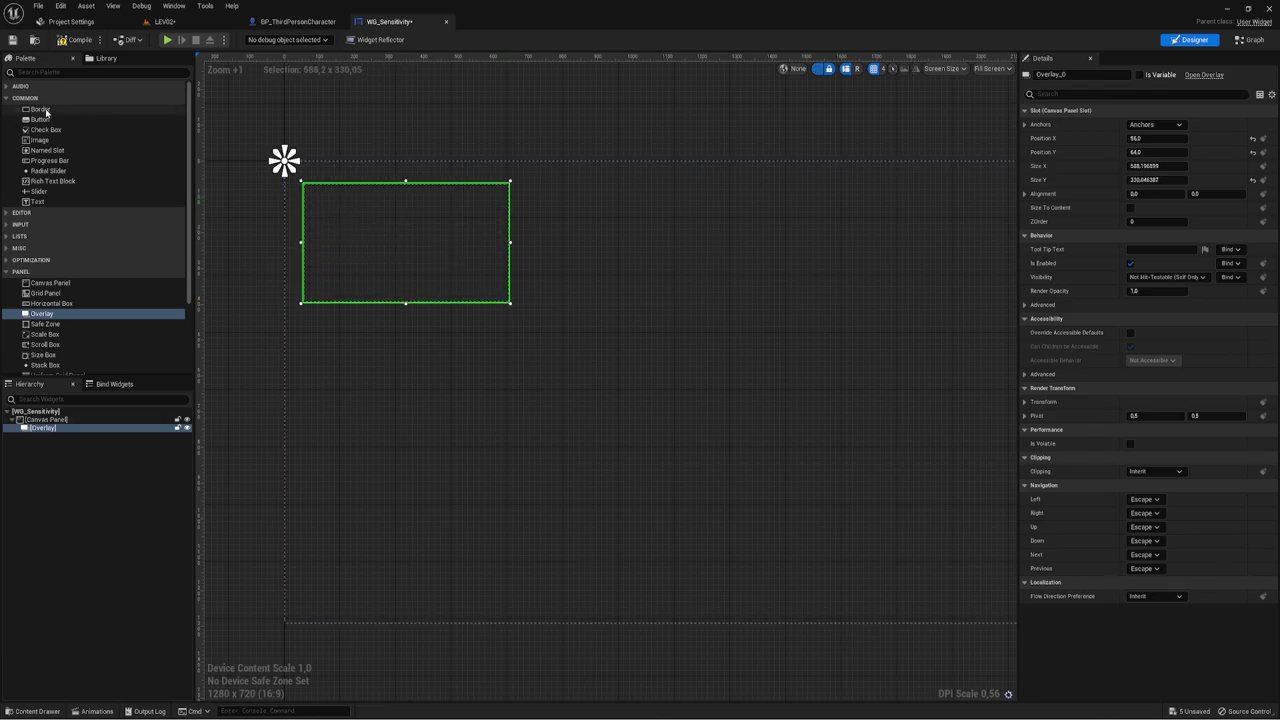
{"action": "left_click_drag", "start_coordinate": [40, 109], "coordinate": [62, 426]}
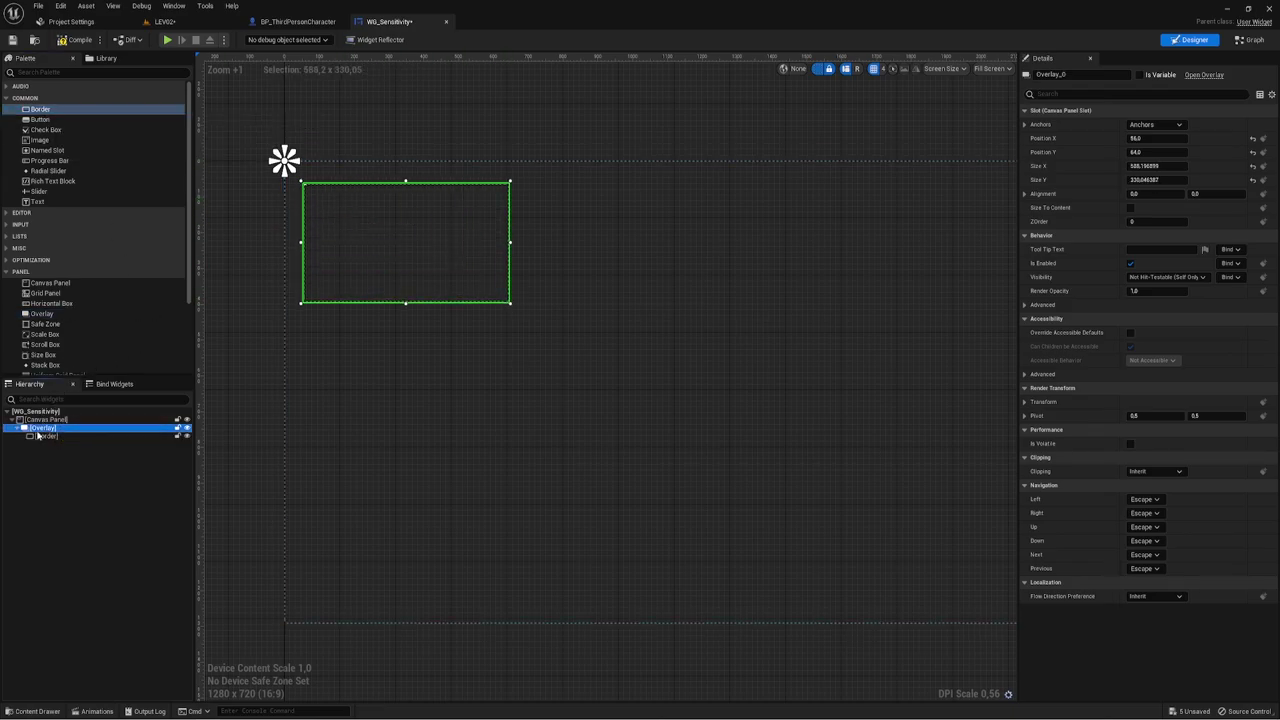
{"action": "left_click", "coordinate": [44, 436]}
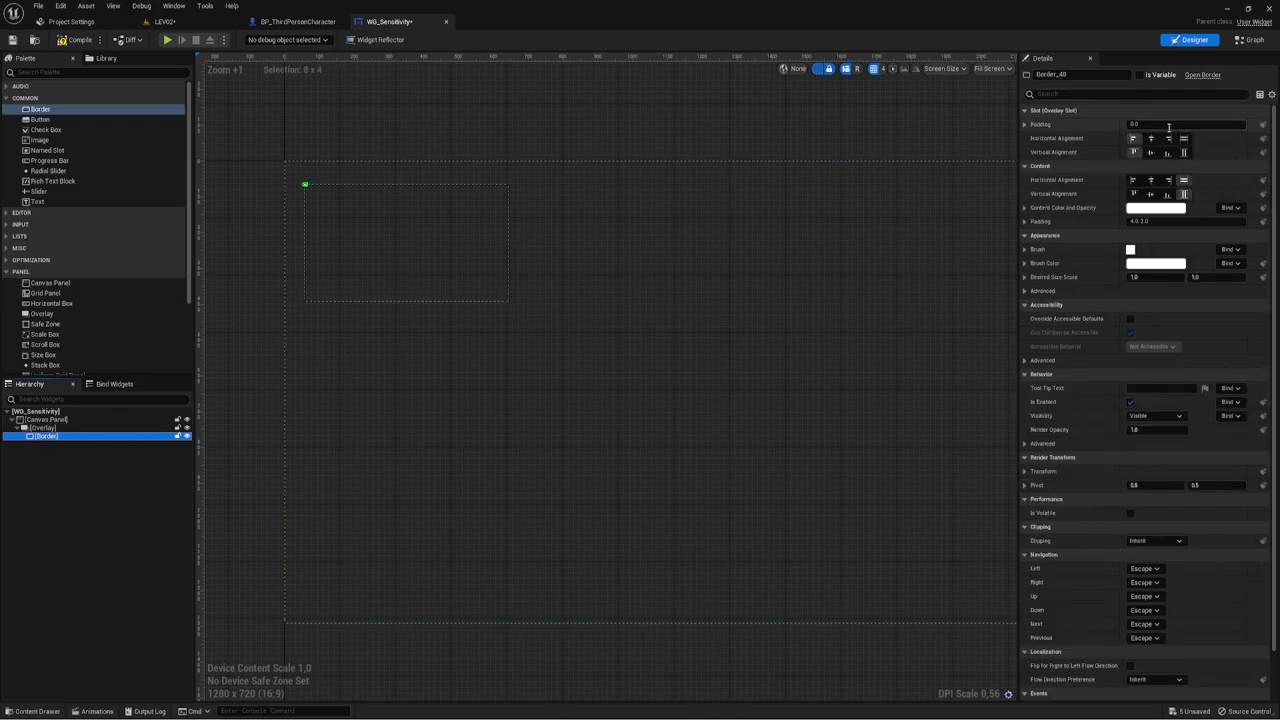
{"action": "left_click", "coordinate": [1184, 138]}
{"action": "left_click", "coordinate": [1184, 152]}
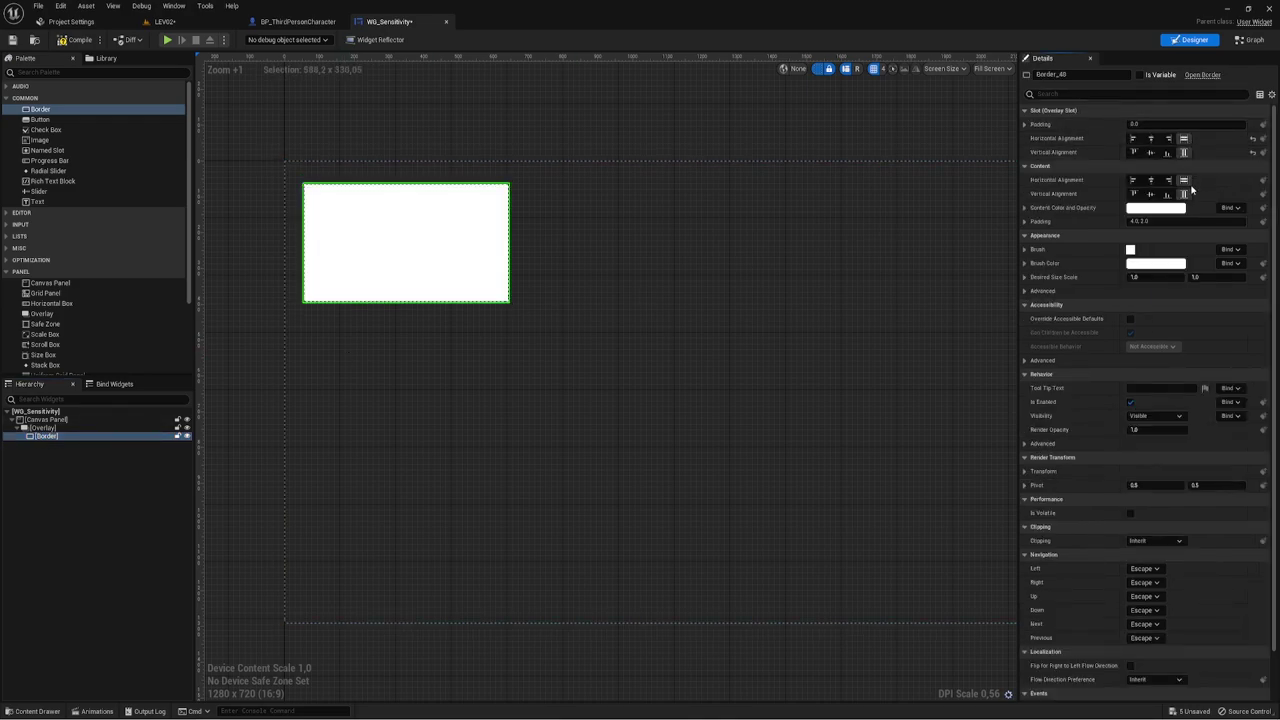
Set the border's brush colour to black with alpha 0.745, then drag a Slider into the overlay.
{"action": "left_click", "coordinate": [1160, 264]}
{"action": "left_click_drag", "start_coordinate": [1084, 302], "coordinate": [1082, 401]}
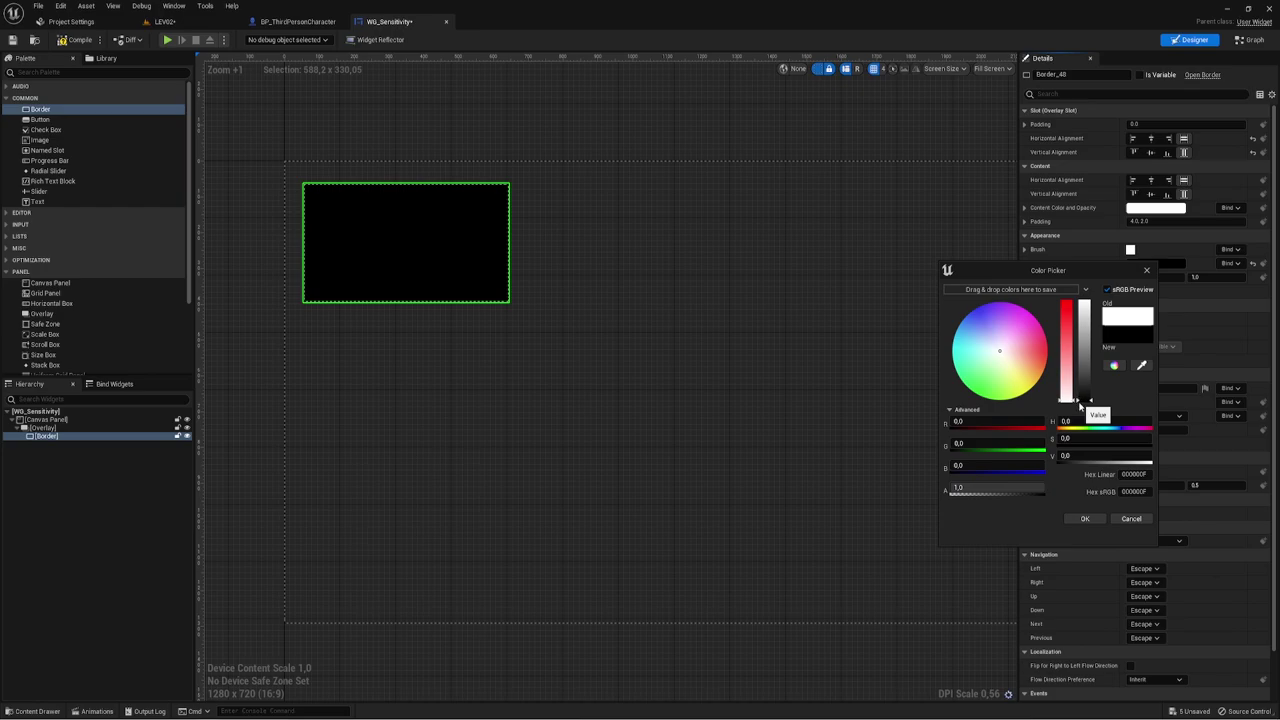
{"action": "left_click", "coordinate": [995, 487]}
{"action": "type", "text": "0,745"}
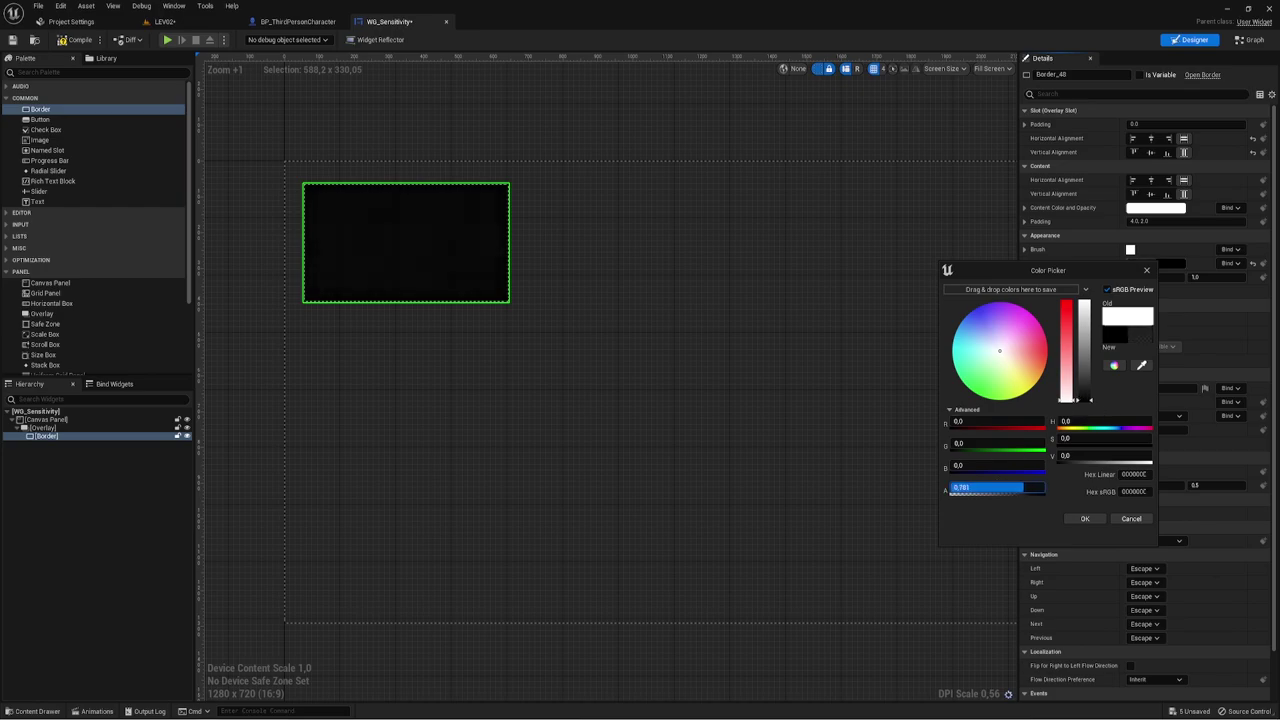
{"action": "key", "text": "Return"}
{"action": "left_click", "coordinate": [1079, 519]}
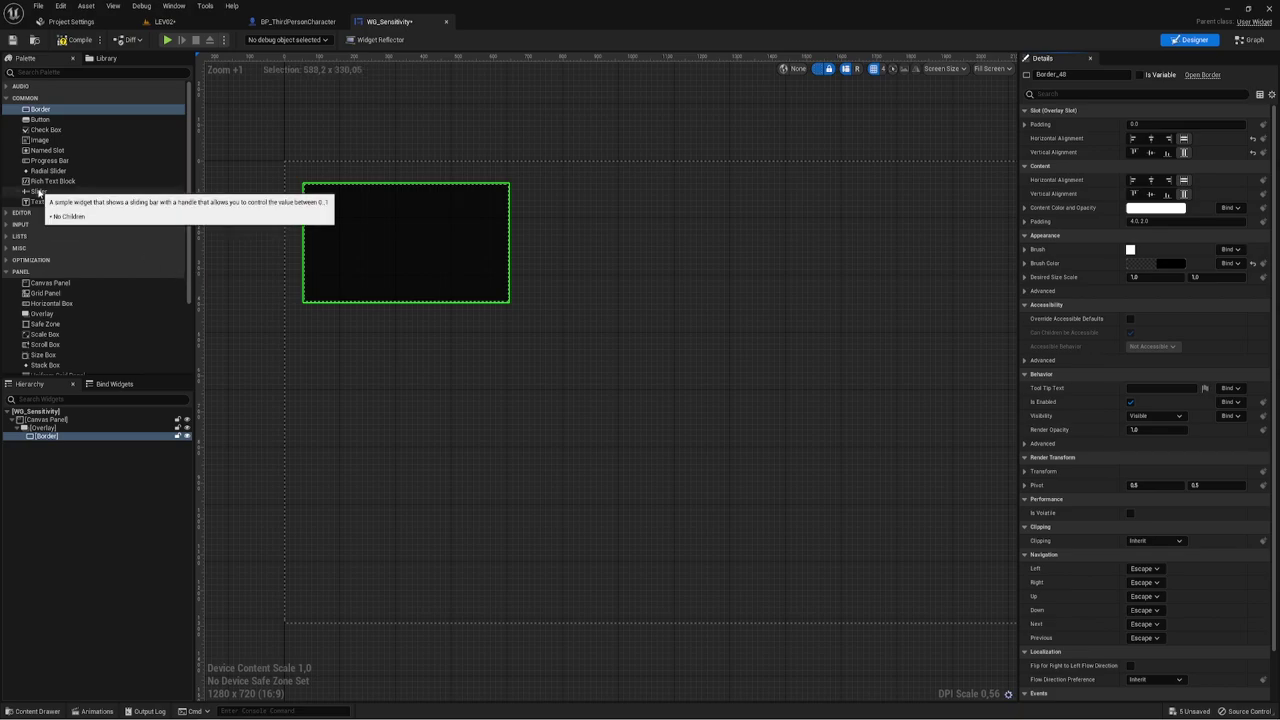
{"action": "left_click_drag", "start_coordinate": [38, 191], "coordinate": [318, 250]}
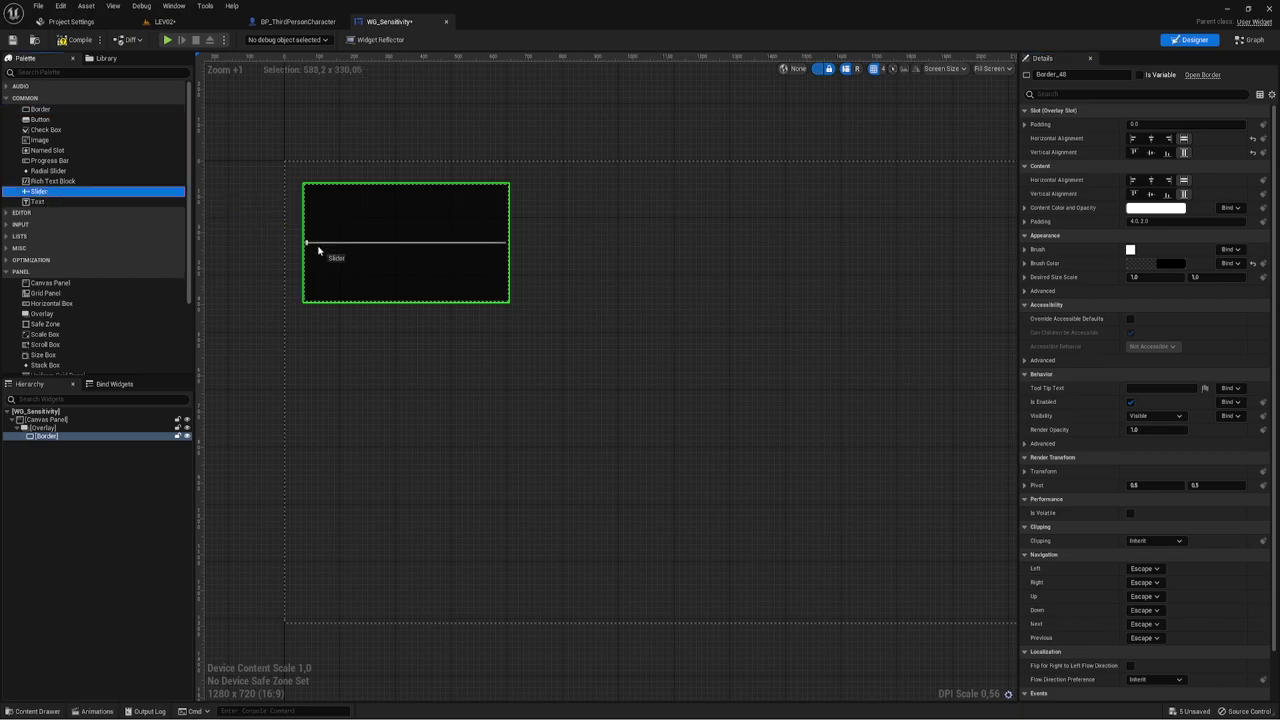
Drop the slider into the overlay with Fill horizontal and Center vertical alignment, and add a Button to its right.
{"action": "left_click_drag", "start_coordinate": [348, 285], "coordinate": [84, 432]}
{"action": "left_click", "coordinate": [46, 443]}
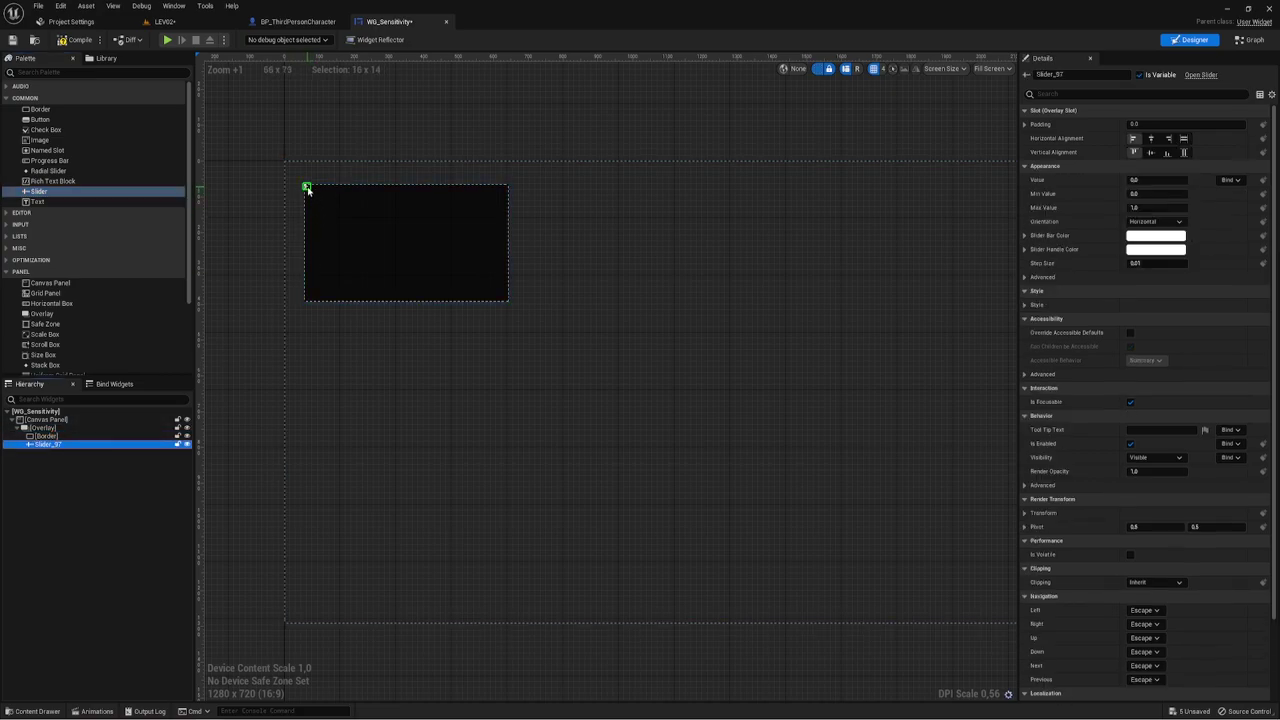
{"action": "left_click", "coordinate": [1184, 138]}
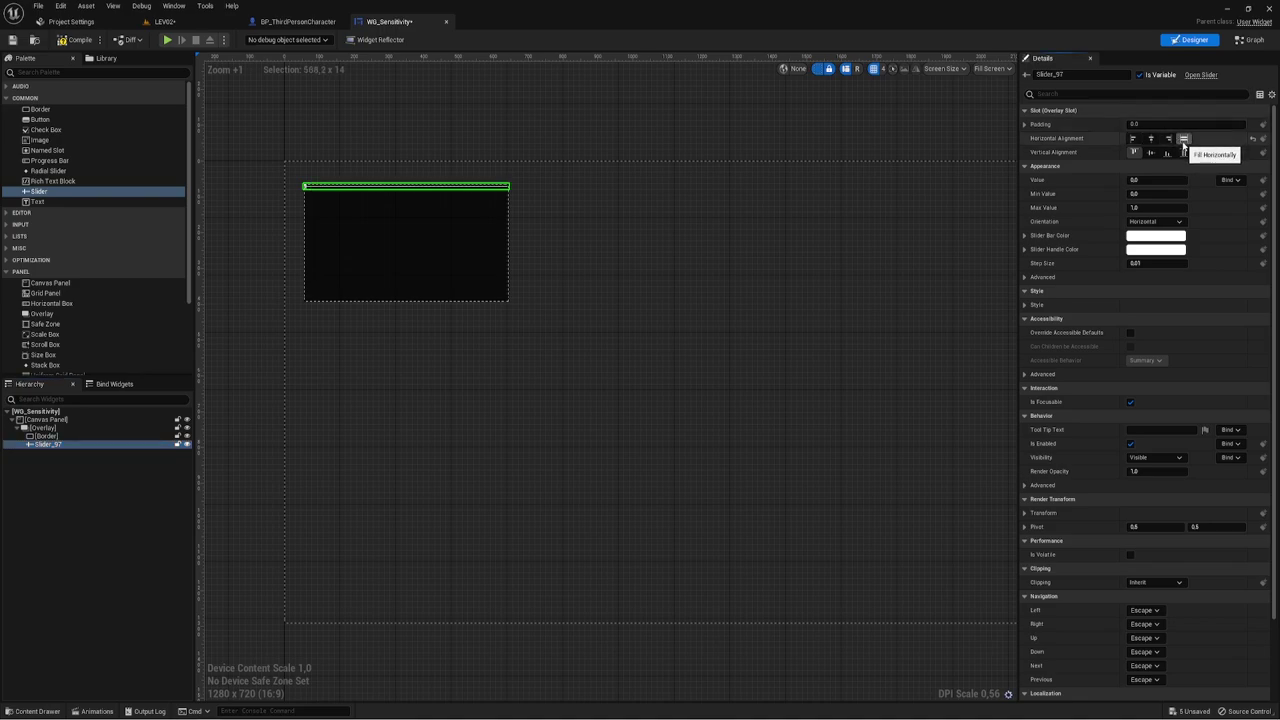
{"action": "left_click", "coordinate": [1184, 152]}
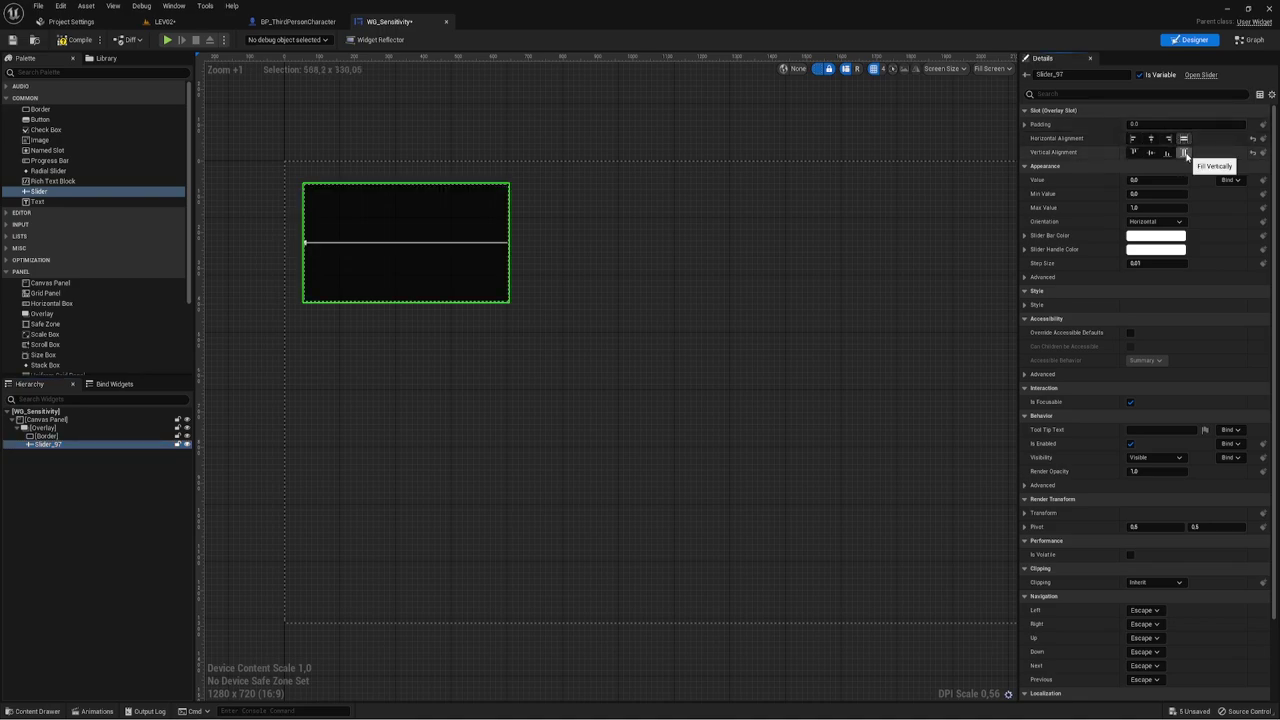
{"action": "left_click", "coordinate": [1150, 152]}
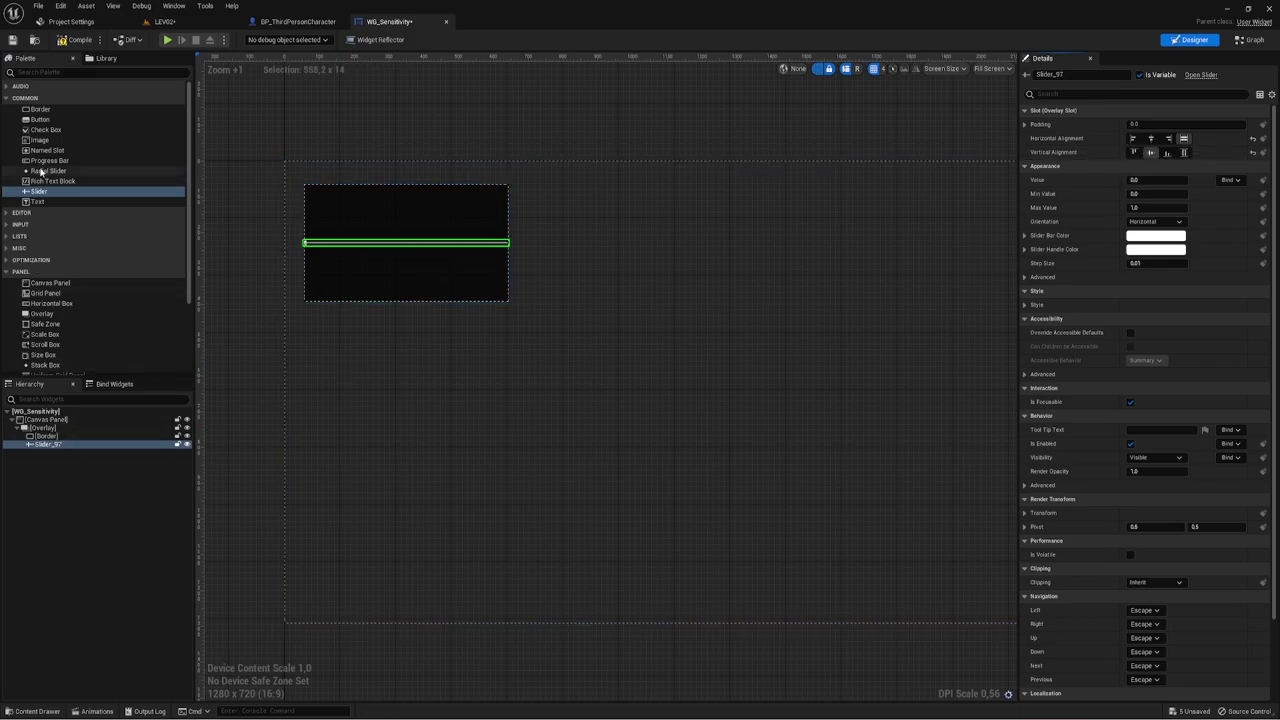
{"action": "mouse_move", "coordinate": [40, 120]}
{"action": "left_mouse_down"}
{"action": "mouse_move", "coordinate": [551, 210]}
{"action": "mouse_move", "coordinate": [566, 235]}
{"action": "mouse_move", "coordinate": [534, 211]}
{"action": "left_mouse_up"}
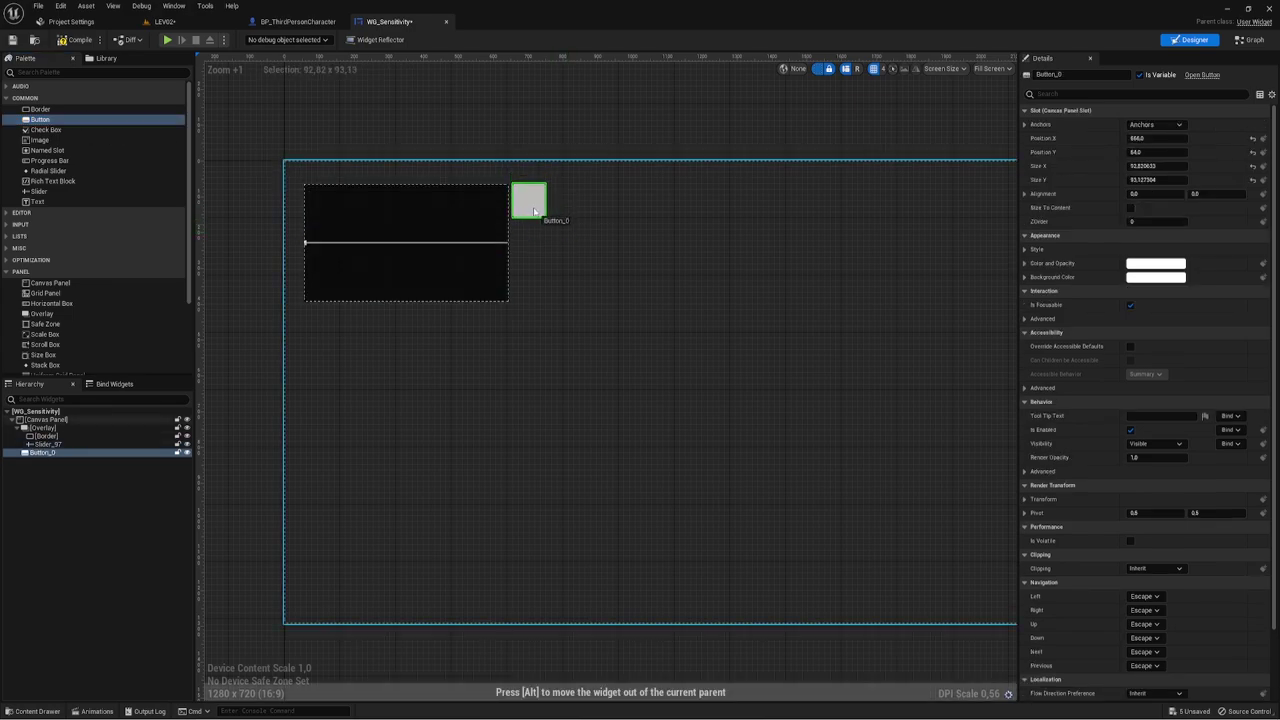
Add a Text Block inside the button and change its text to 'X'.
{"action": "left_click_drag", "start_coordinate": [37, 201], "coordinate": [529, 201]}
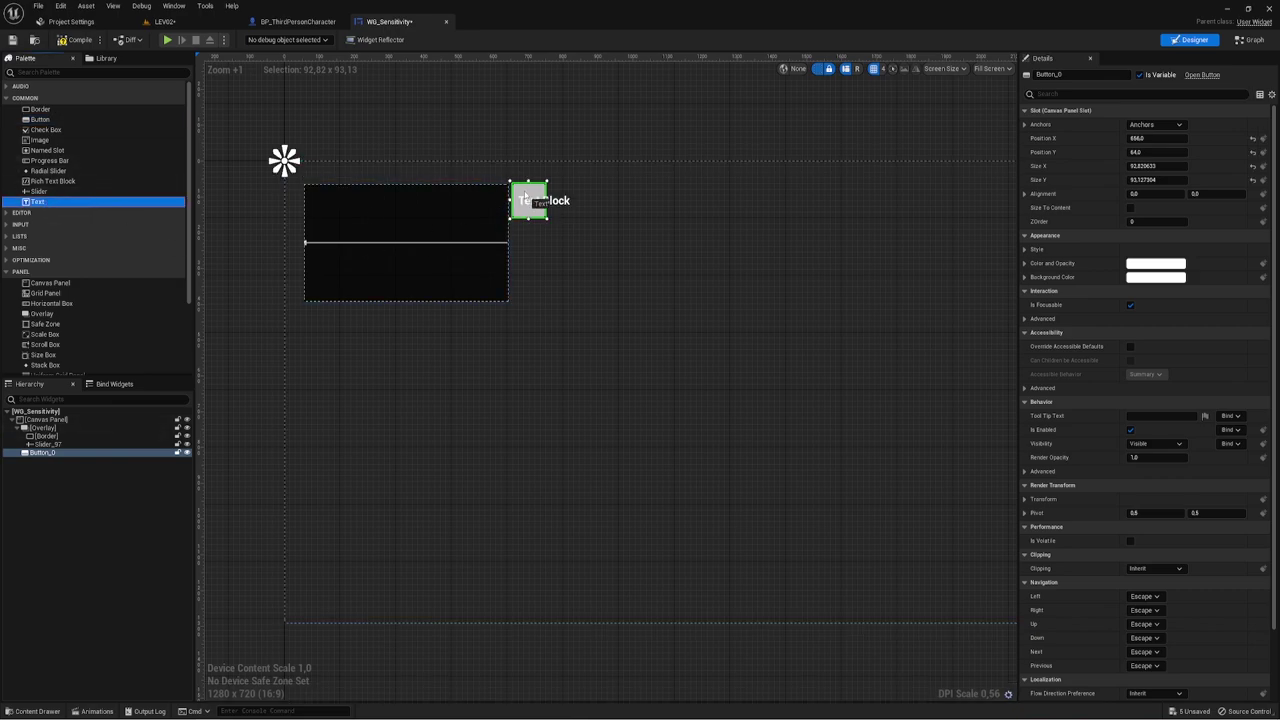
{"action": "left_click", "coordinate": [1143, 180]}
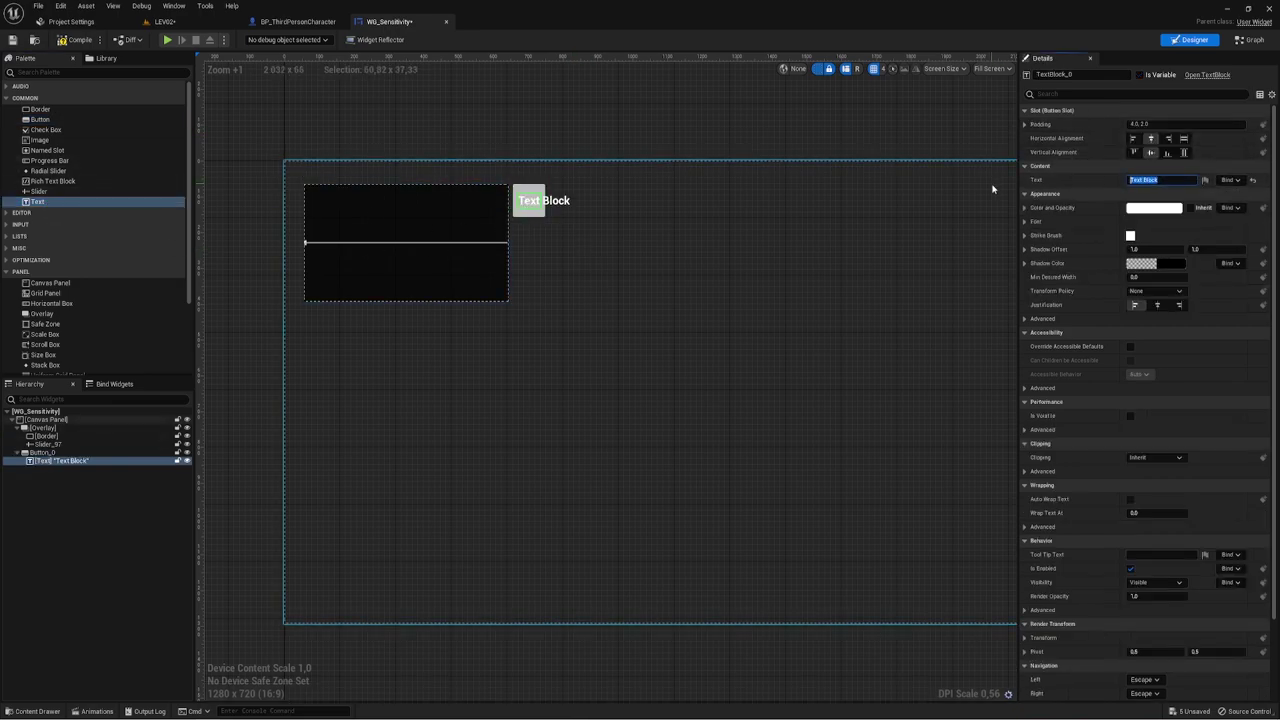
{"action": "type", "text": "+"}
{"action": "left_click", "coordinate": [591, 267]}
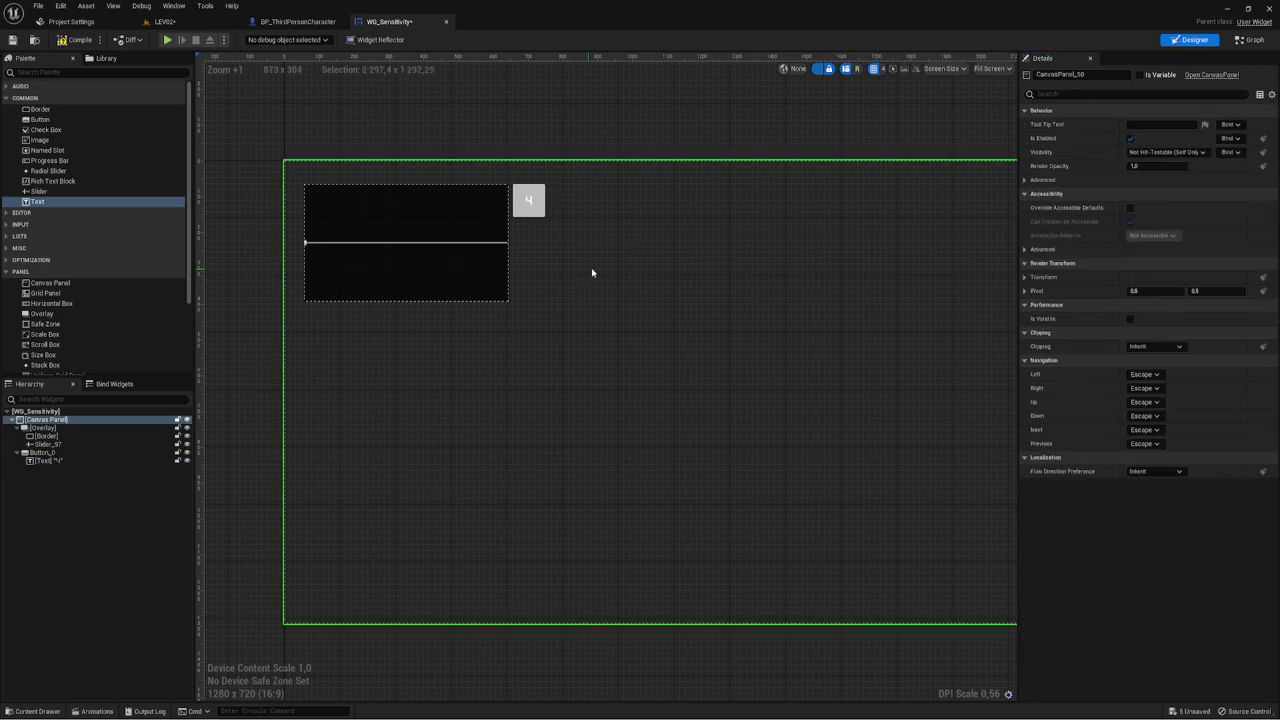
{"action": "left_click", "coordinate": [529, 201]}
{"action": "left_click", "coordinate": [1158, 180]}
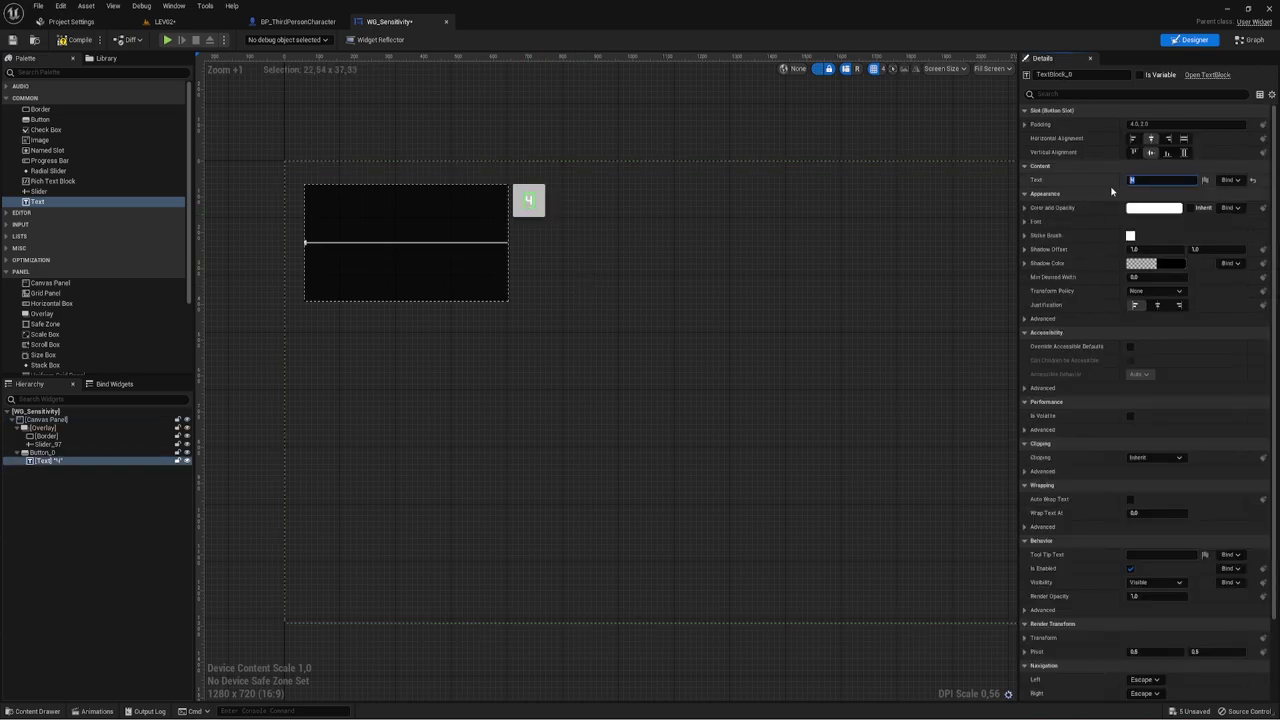
{"action": "type", "text": "X"}
{"action": "left_click", "coordinate": [660, 277]}
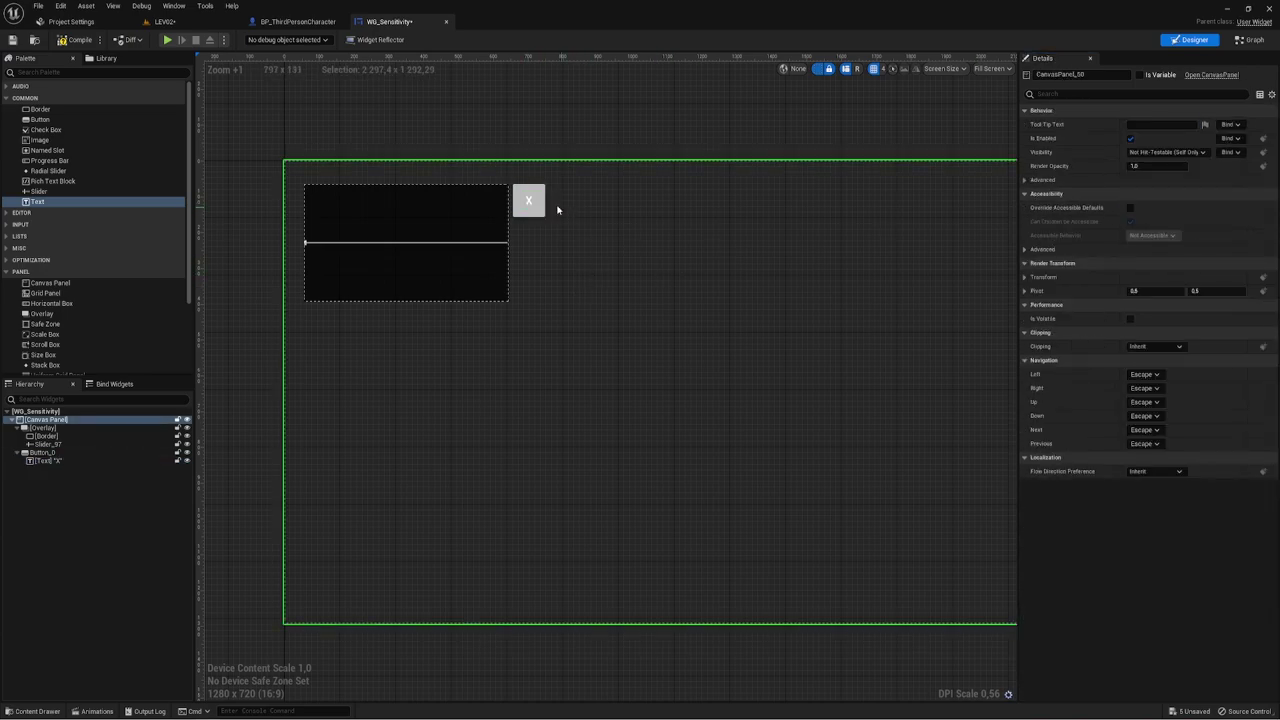
{"action": "left_click", "coordinate": [529, 201]}
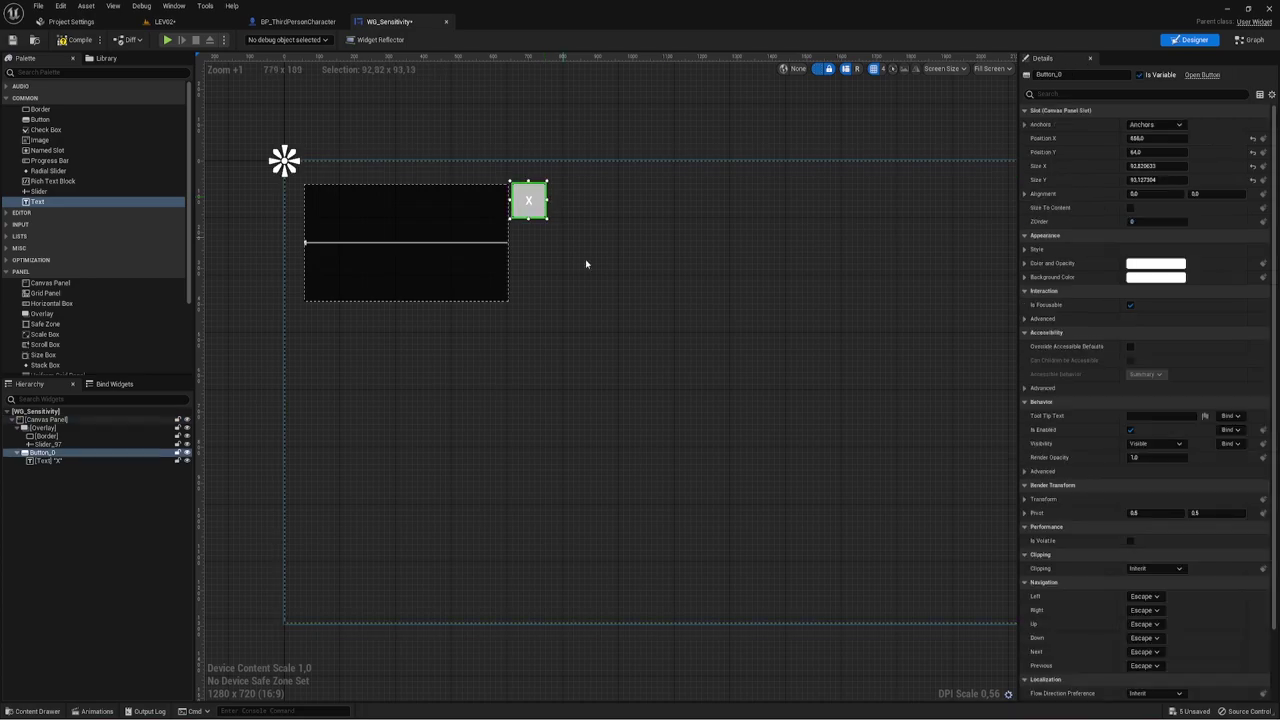
Raise the slider's Bar Thickness to about 39 and its Normal Thumb Image size to about 48×111.
{"action": "left_click", "coordinate": [386, 246]}
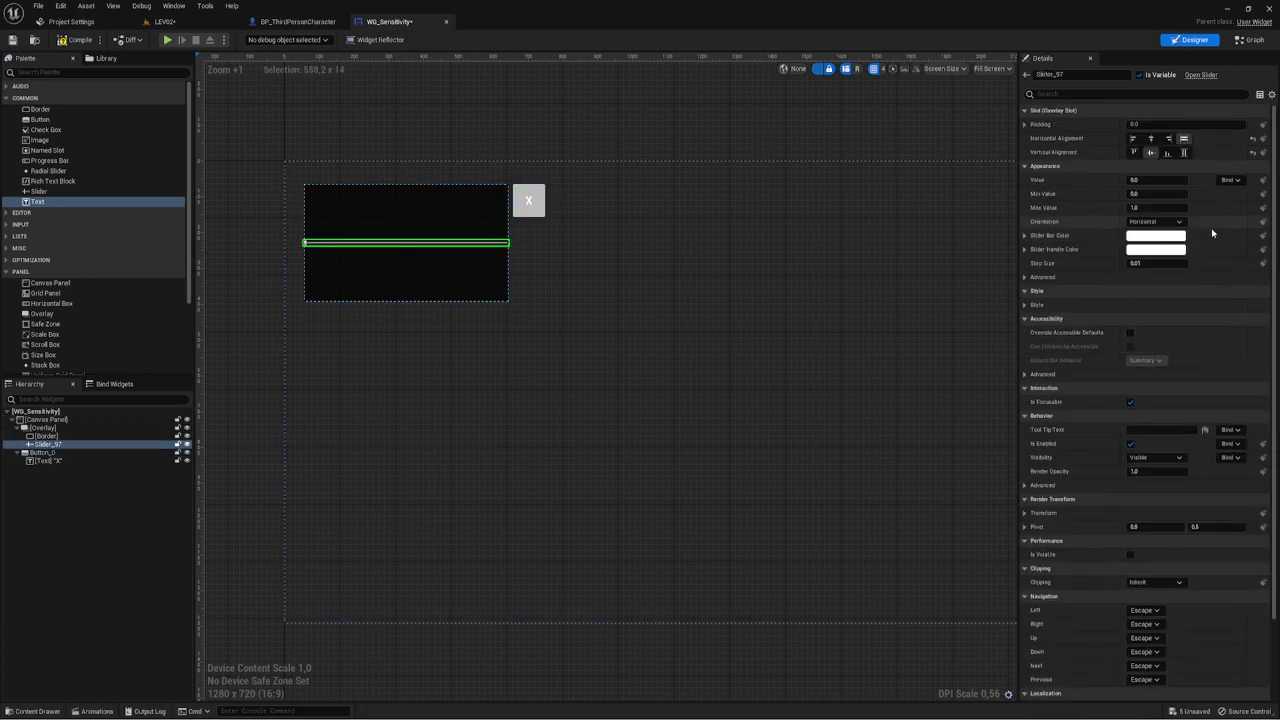
{"action": "left_click", "coordinate": [1024, 305]}
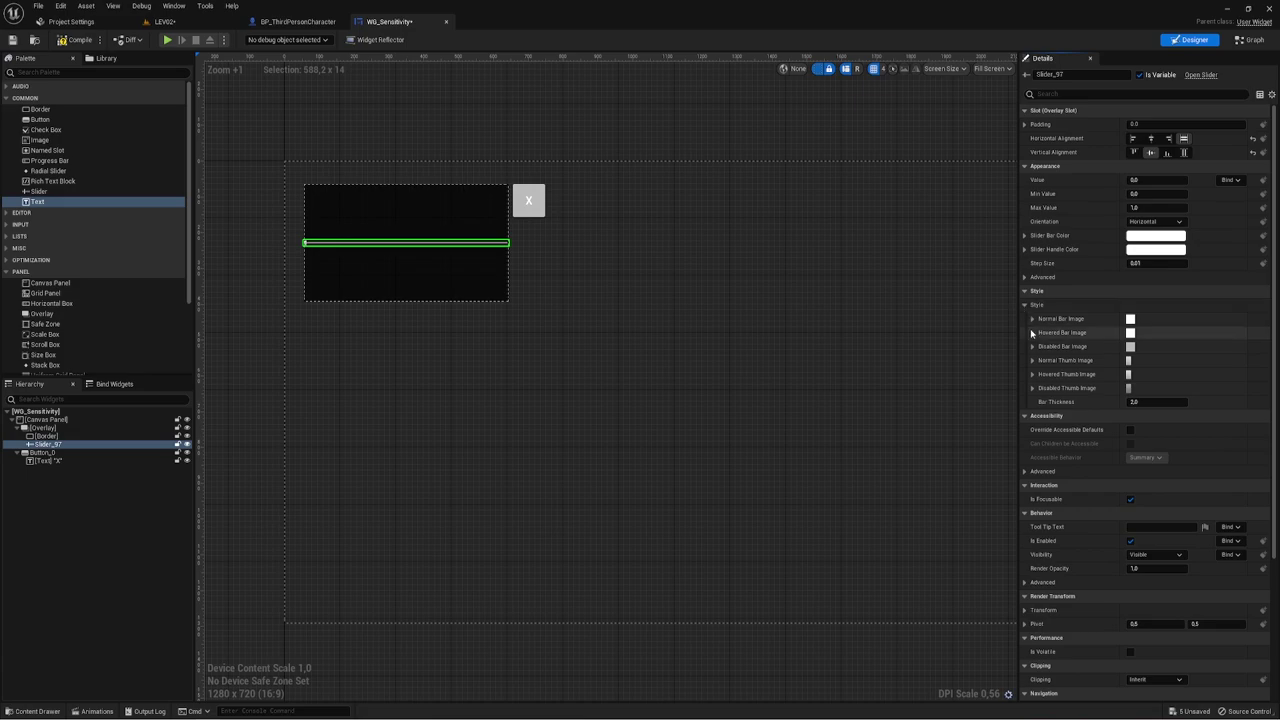
{"action": "mouse_move", "coordinate": [1140, 401]}
{"action": "left_mouse_down"}
{"action": "mouse_move", "coordinate": [1200, 401]}
{"action": "mouse_move", "coordinate": [1185, 401]}
{"action": "left_mouse_up"}
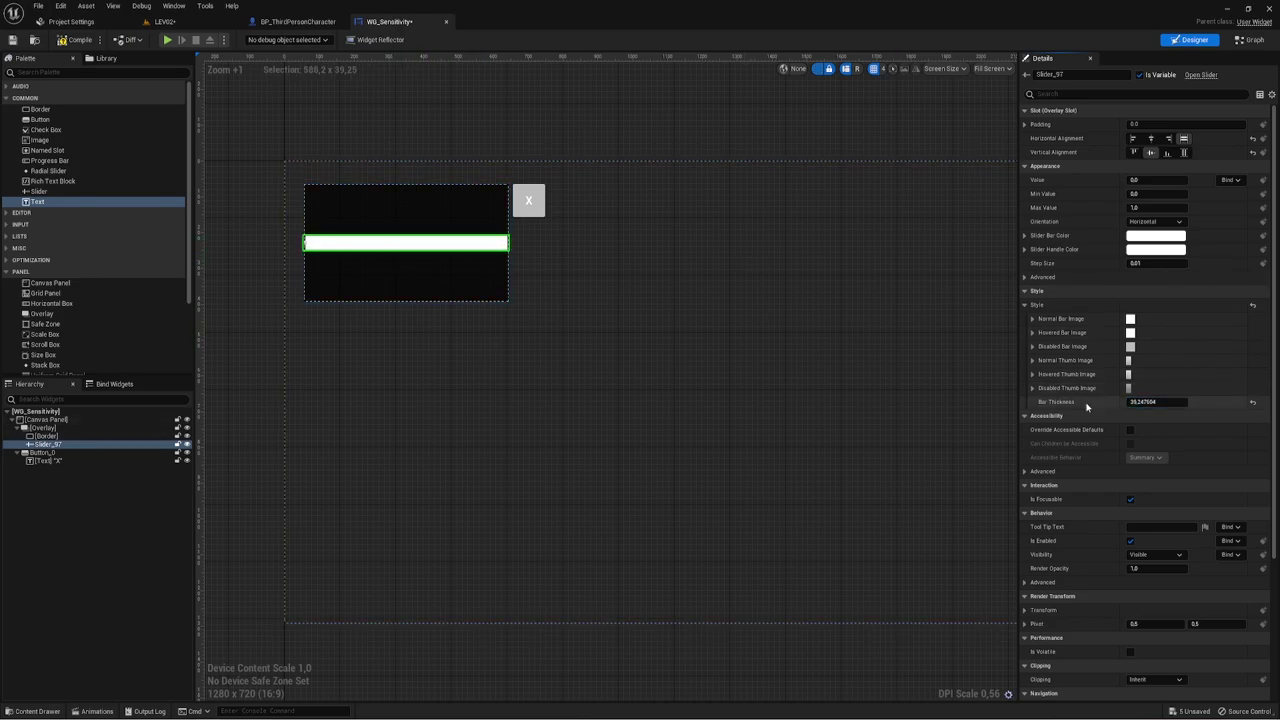
{"action": "left_click", "coordinate": [1032, 360]}
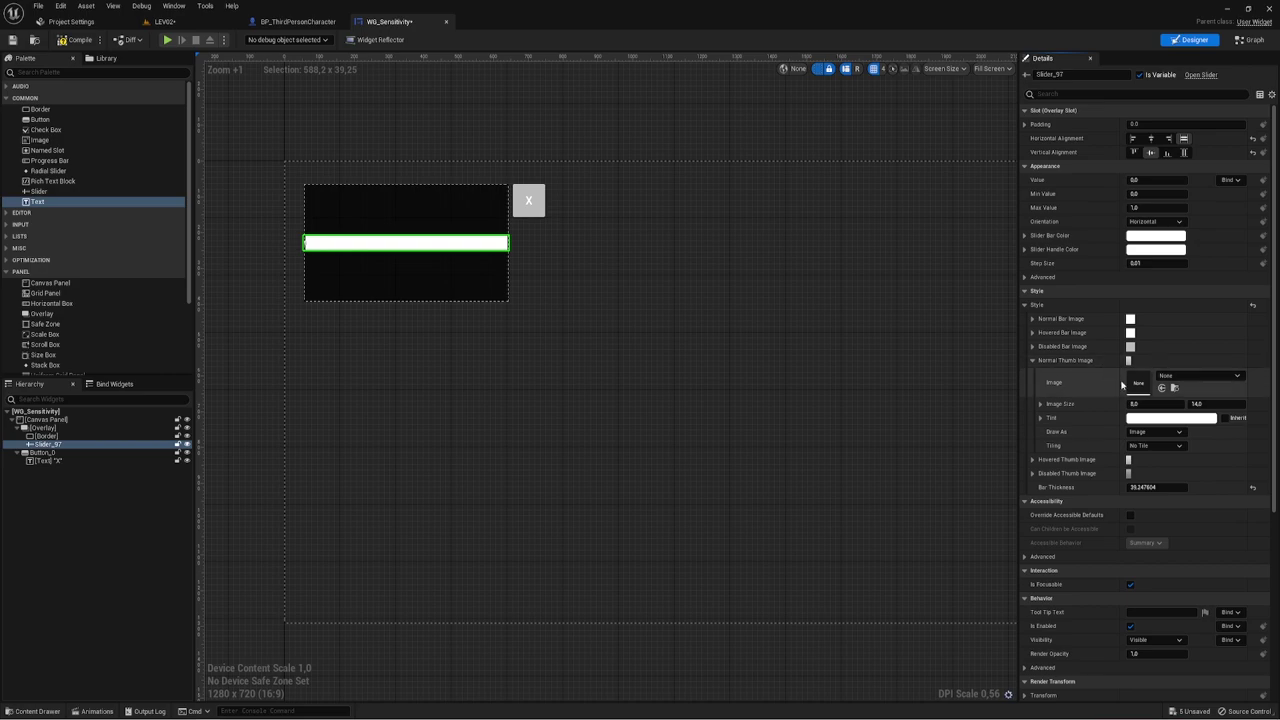
{"action": "mouse_move", "coordinate": [1145, 403]}
{"action": "left_mouse_down"}
{"action": "mouse_move", "coordinate": [1240, 403]}
{"action": "mouse_move", "coordinate": [1225, 403]}
{"action": "left_mouse_up"}
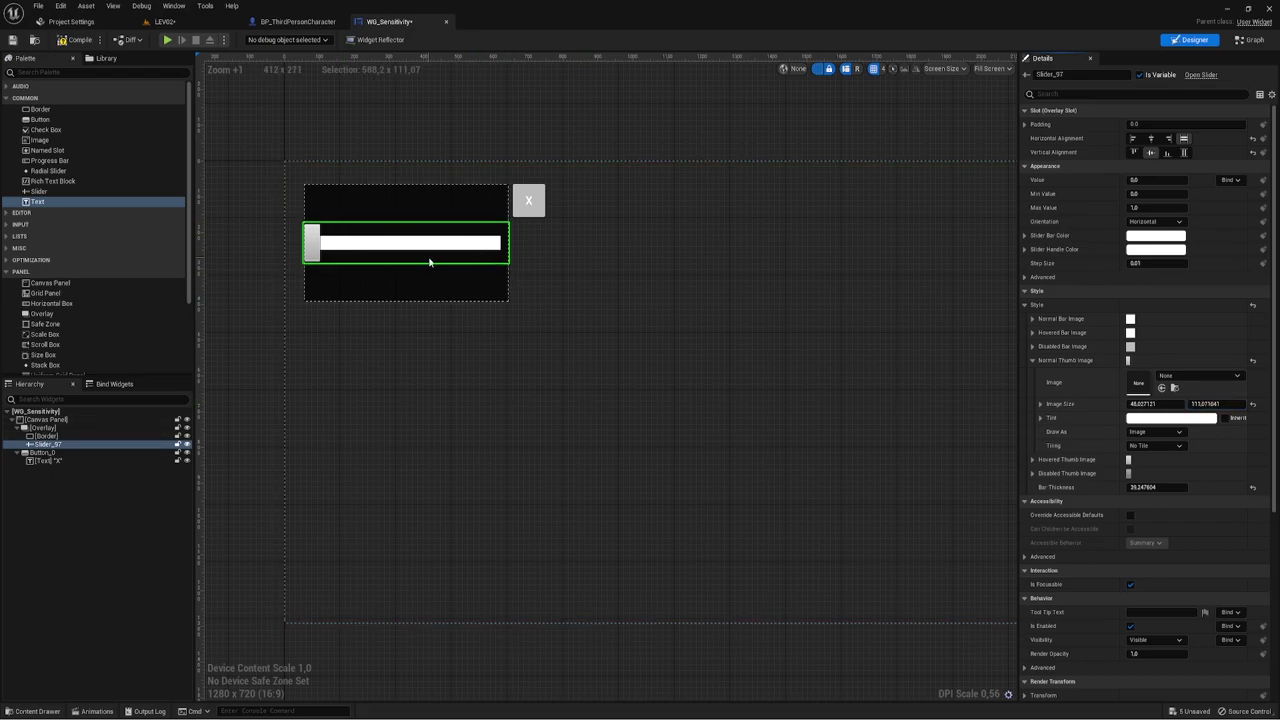
Set the X label's font size to 72, then reselect the slider.
{"action": "left_click", "coordinate": [45, 460]}
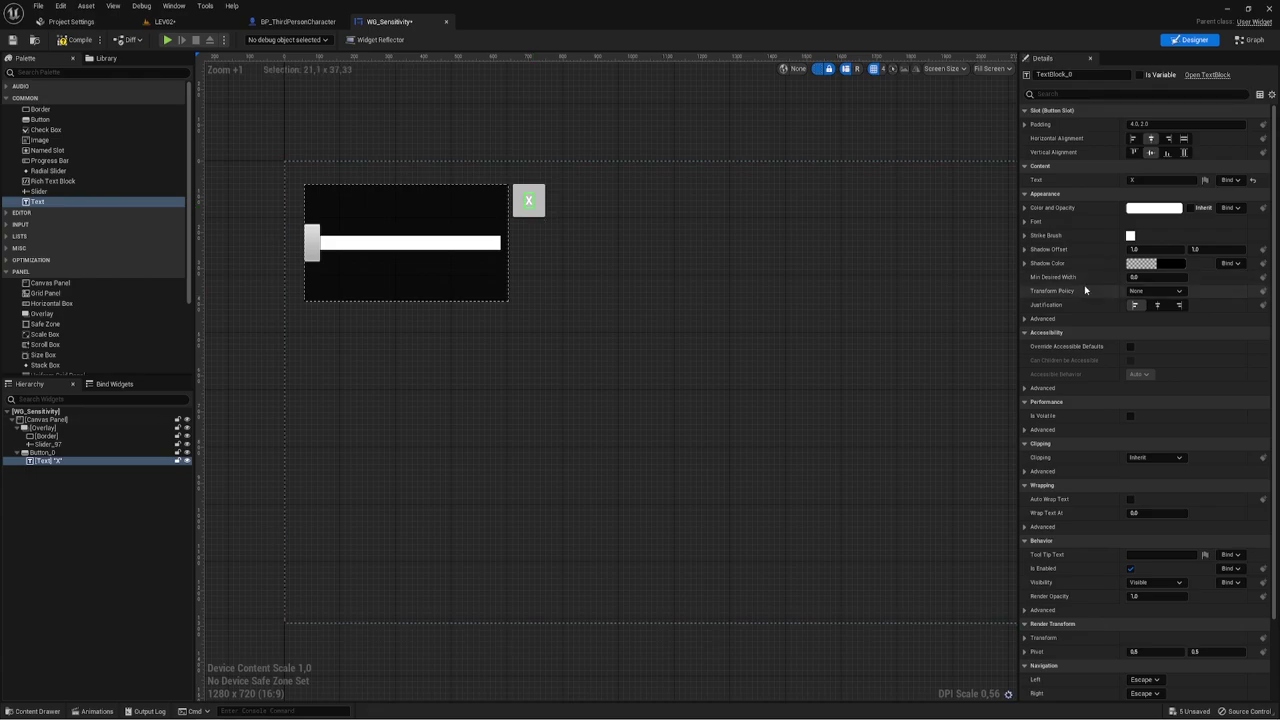
{"action": "left_click", "coordinate": [1025, 221]}
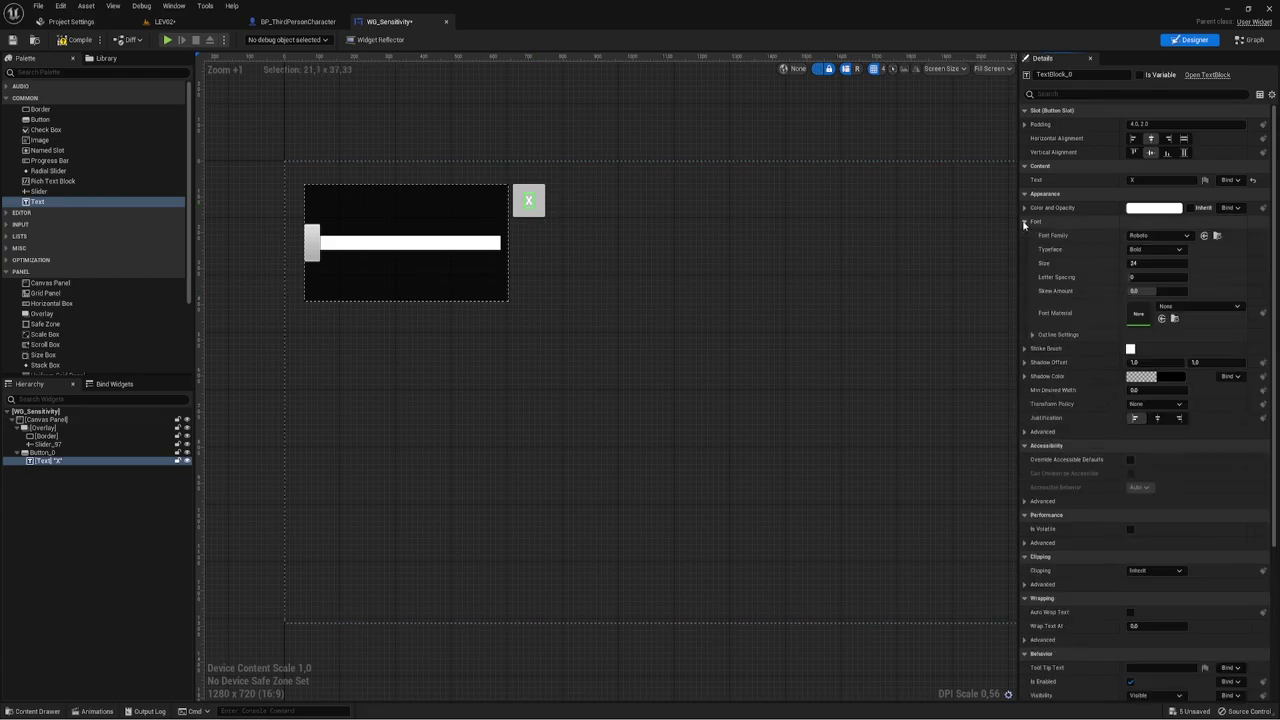
{"action": "left_click_drag", "start_coordinate": [1150, 263], "coordinate": [1190, 263]}
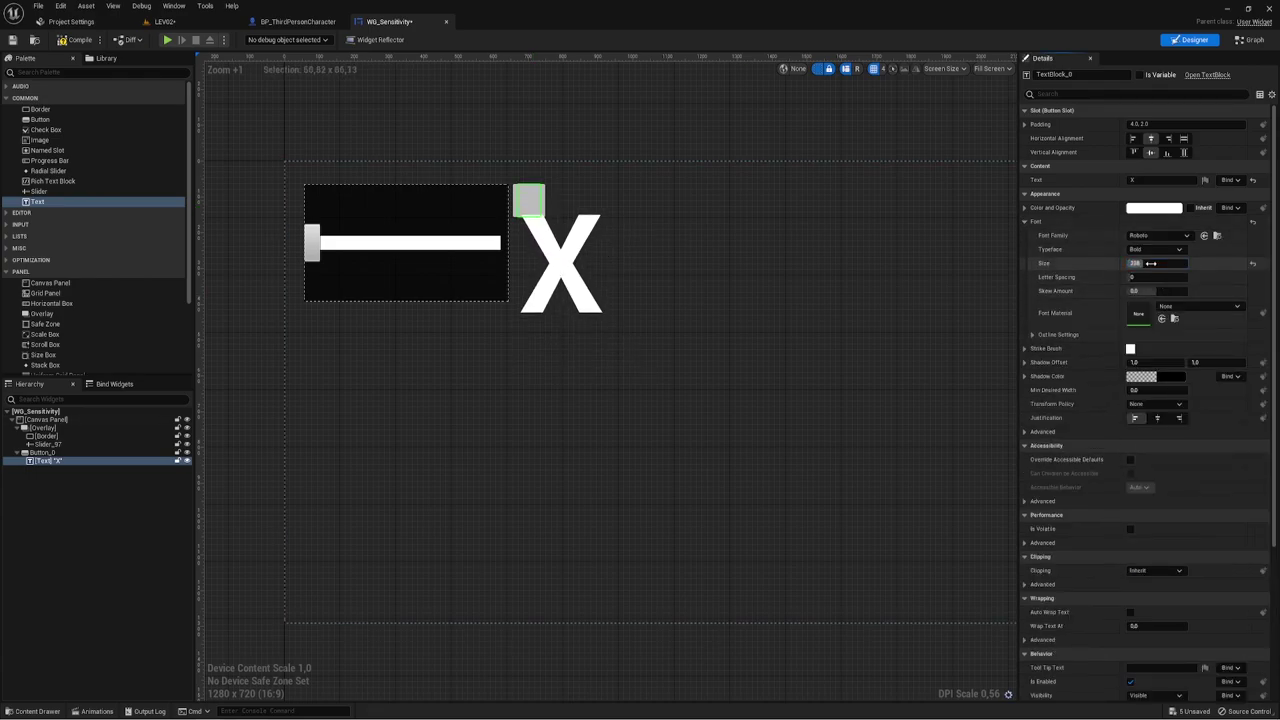
{"action": "type", "text": "72"}
{"action": "key", "text": "Return"}
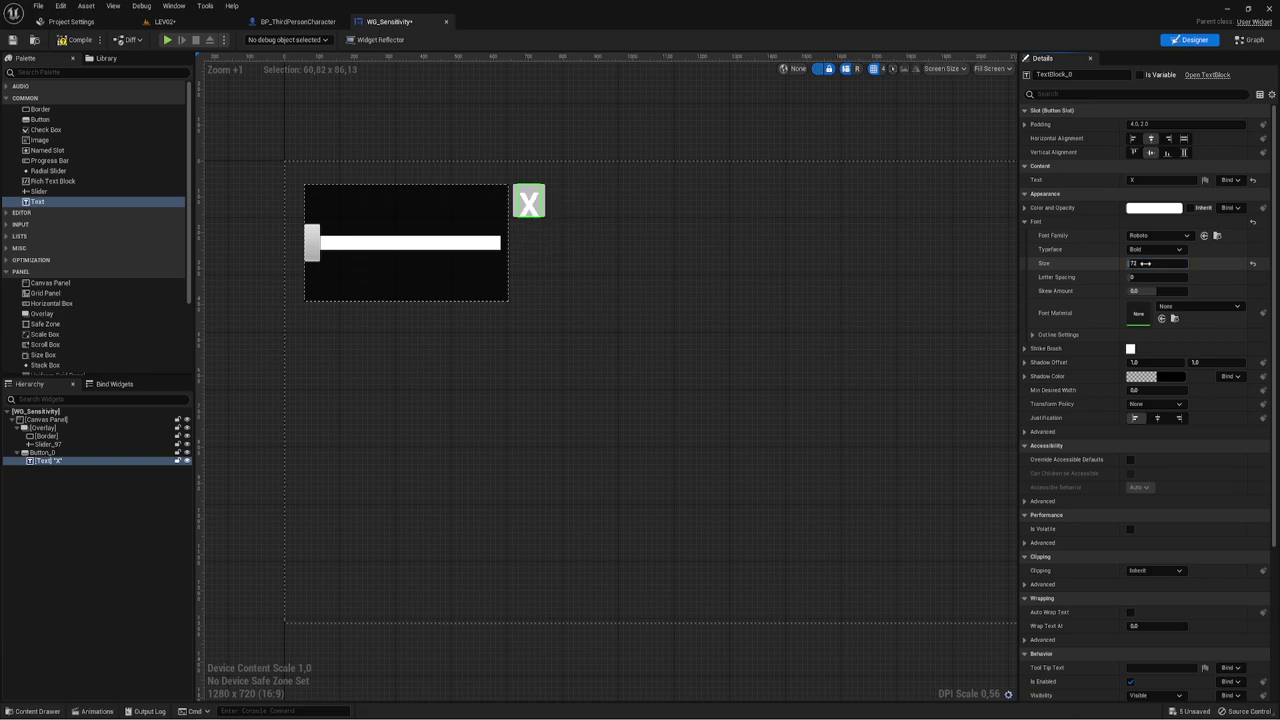
{"action": "left_click", "coordinate": [705, 328]}
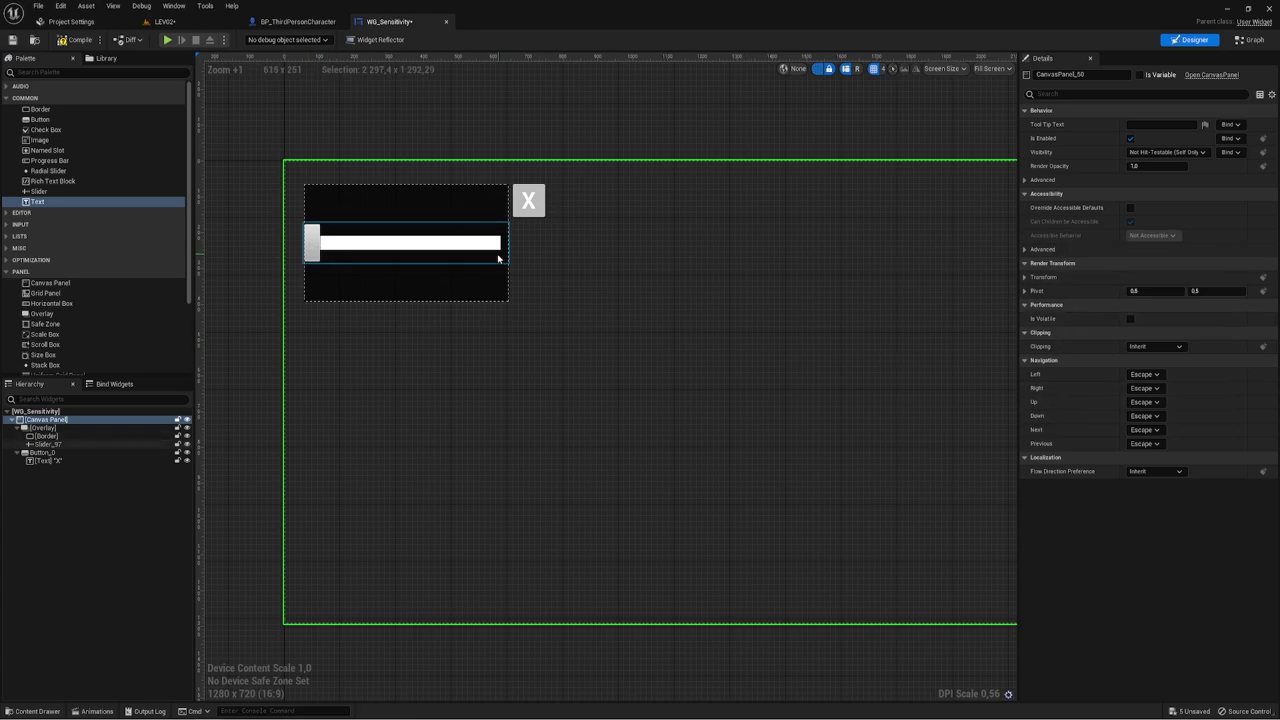
{"action": "left_click", "coordinate": [434, 245]}
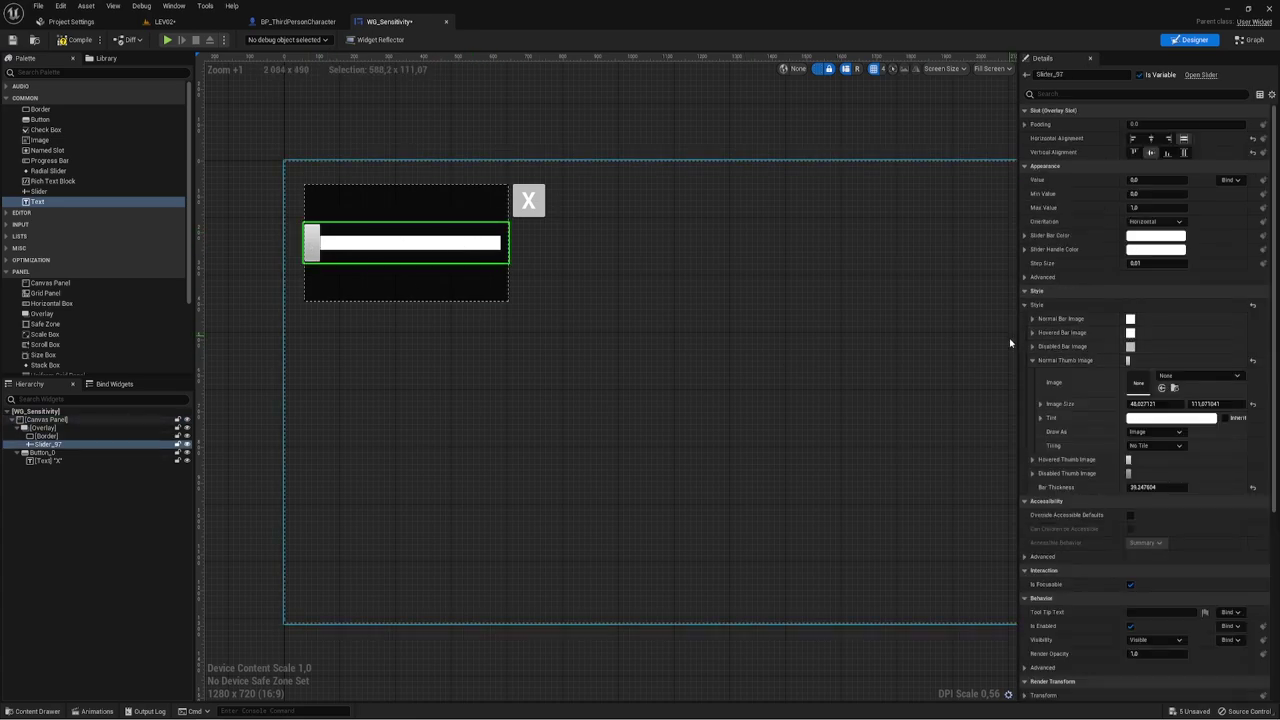
{"action": "left_click", "coordinate": [1033, 361]}
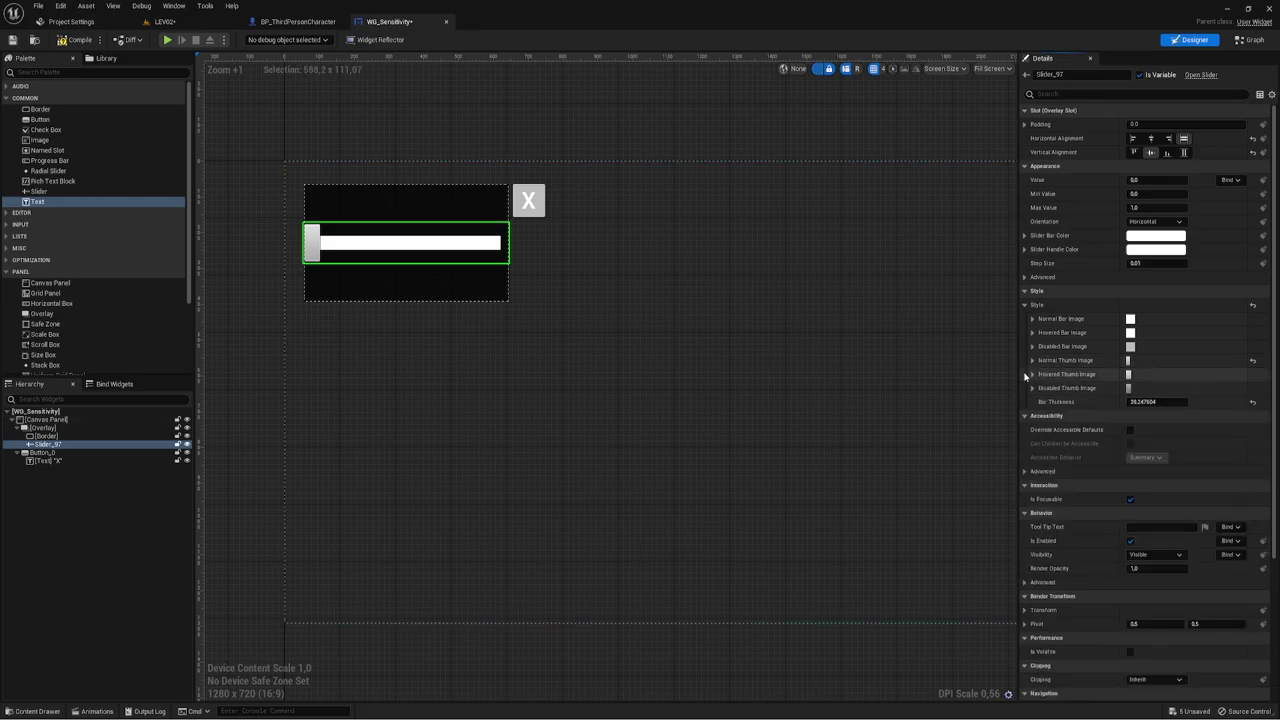
Set the slider's Normal Thumb Image size to 50 × 110.
{"action": "left_click", "coordinate": [1032, 374]}
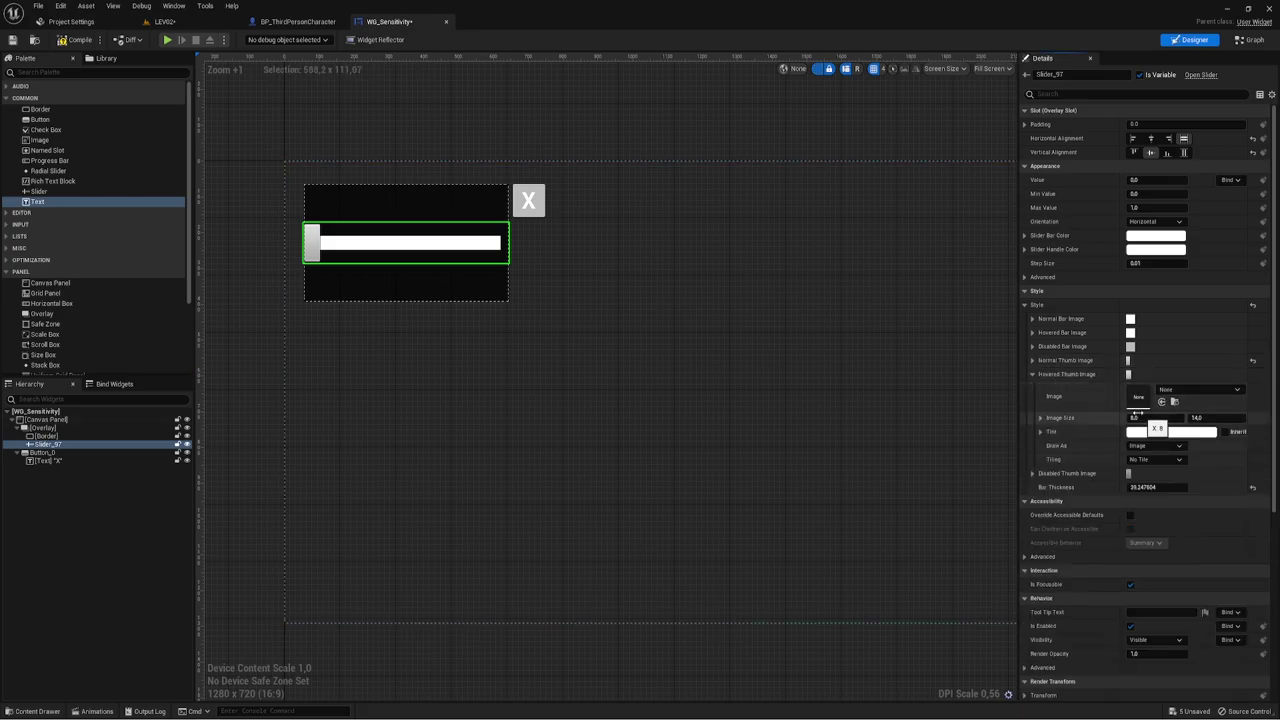
{"action": "left_click", "coordinate": [1032, 361]}
{"action": "left_click", "coordinate": [1148, 404]}
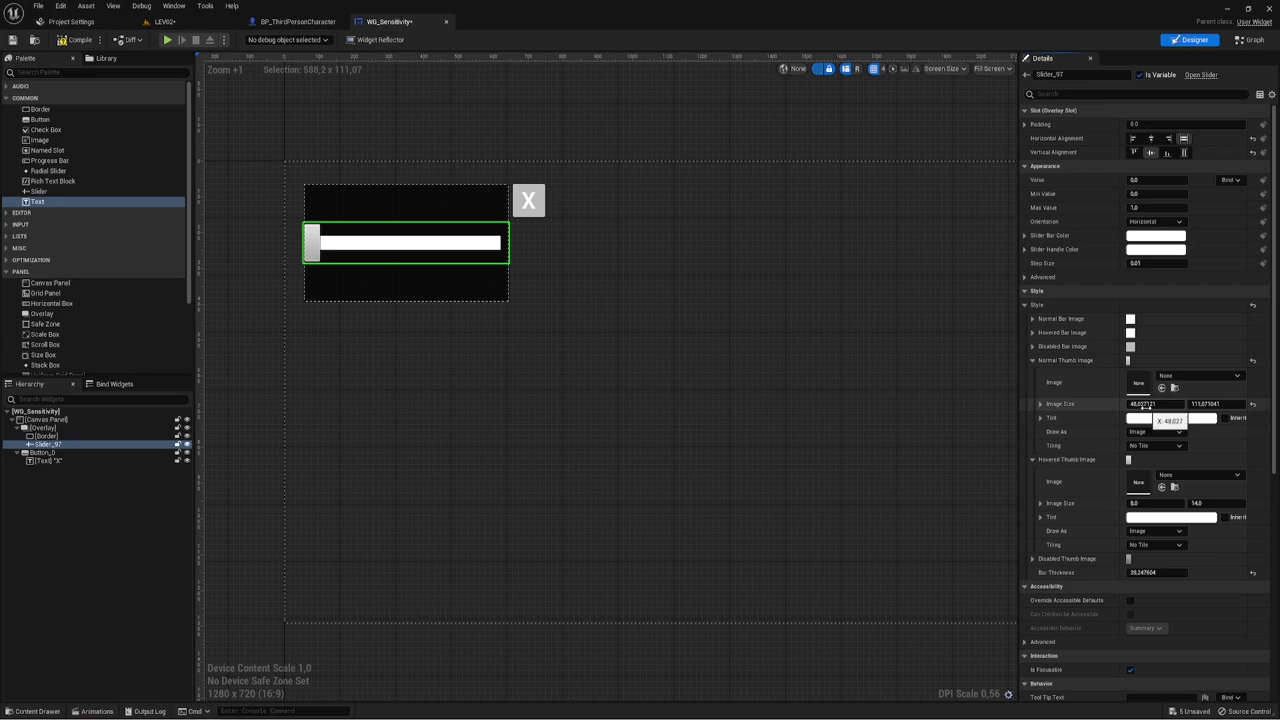
{"action": "type", "text": "50"}
{"action": "key", "text": "Tab"}
{"action": "type", "text": "11"}
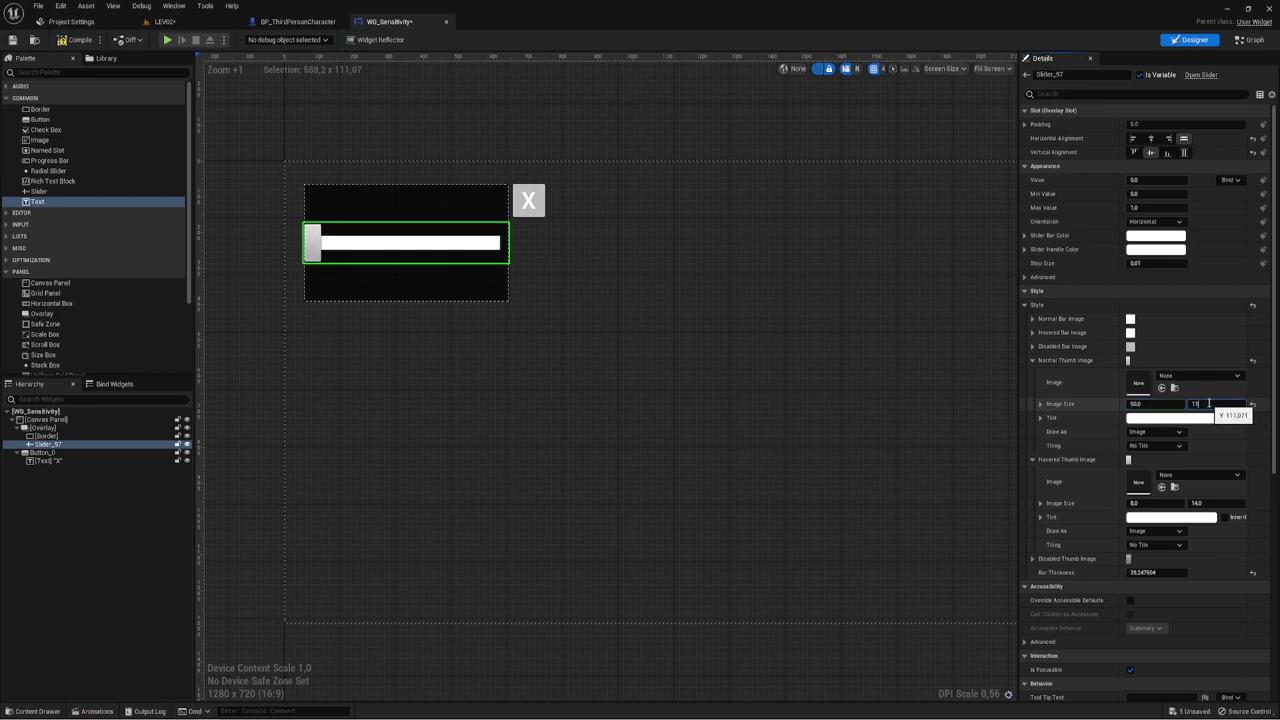
{"action": "type", "text": "0"}
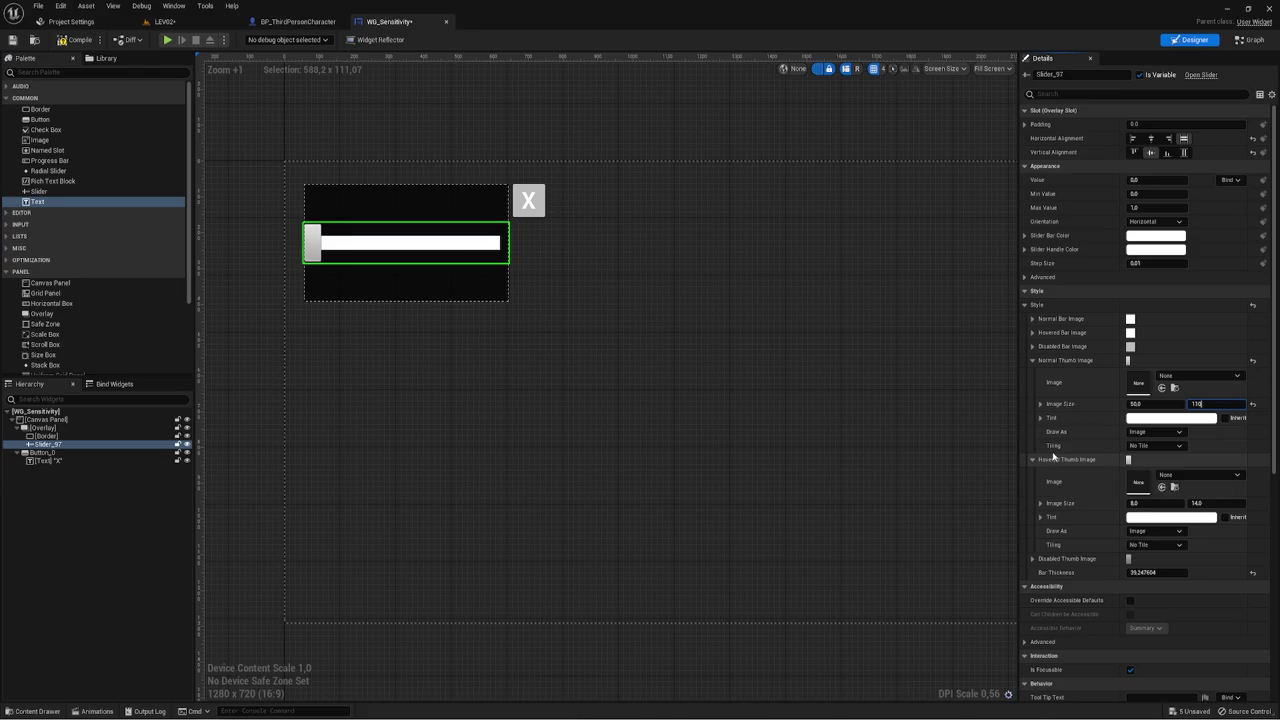
Give the Hovered and Disabled Thumb Images the same 50 × 110 size.
{"action": "left_click", "coordinate": [1031, 561]}
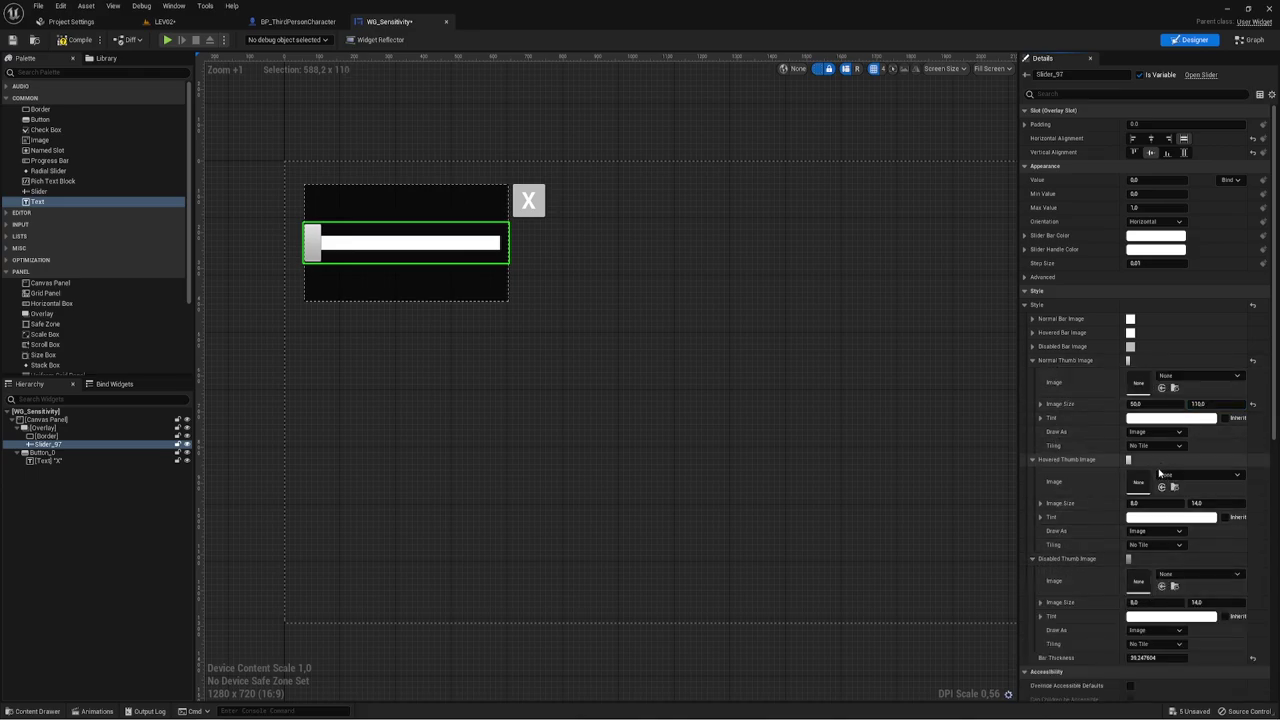
{"action": "left_click", "coordinate": [1147, 503]}
{"action": "type", "text": "50"}
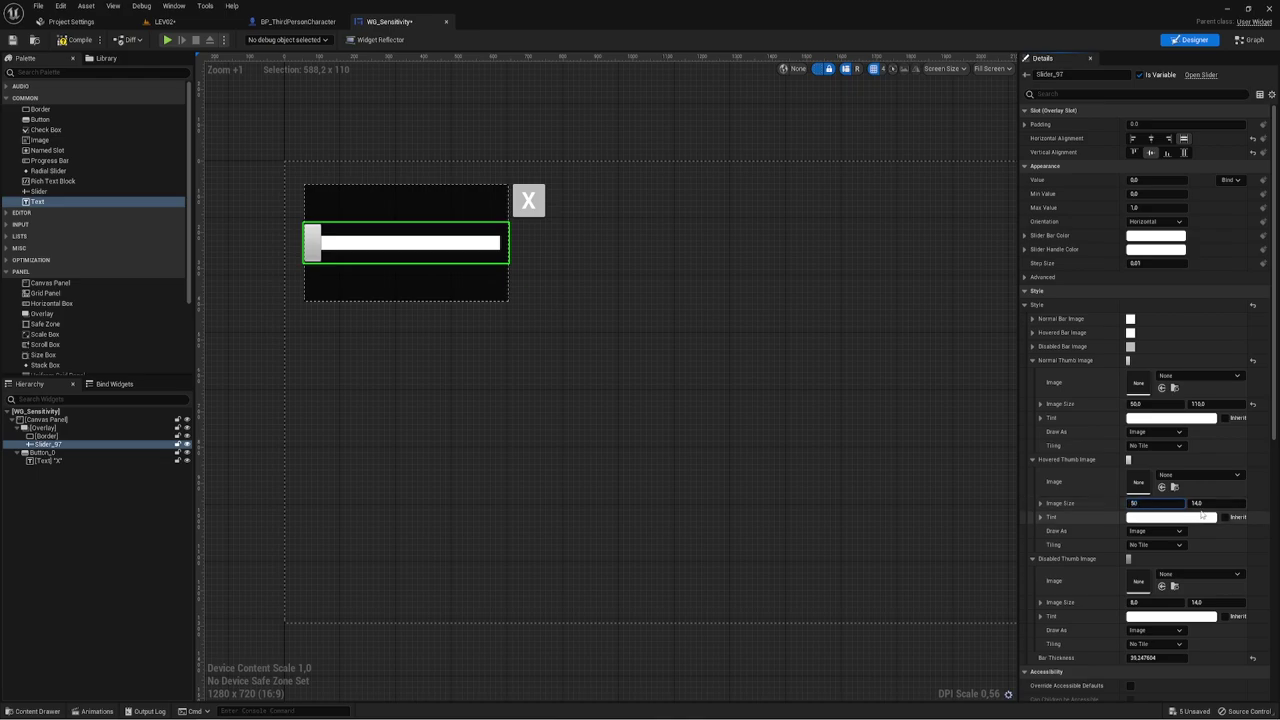
{"action": "left_click", "coordinate": [1213, 505]}
{"action": "key", "text": "BackSpace"}
{"action": "key", "text": "BackSpace"}
{"action": "key", "text": "BackSpace"}
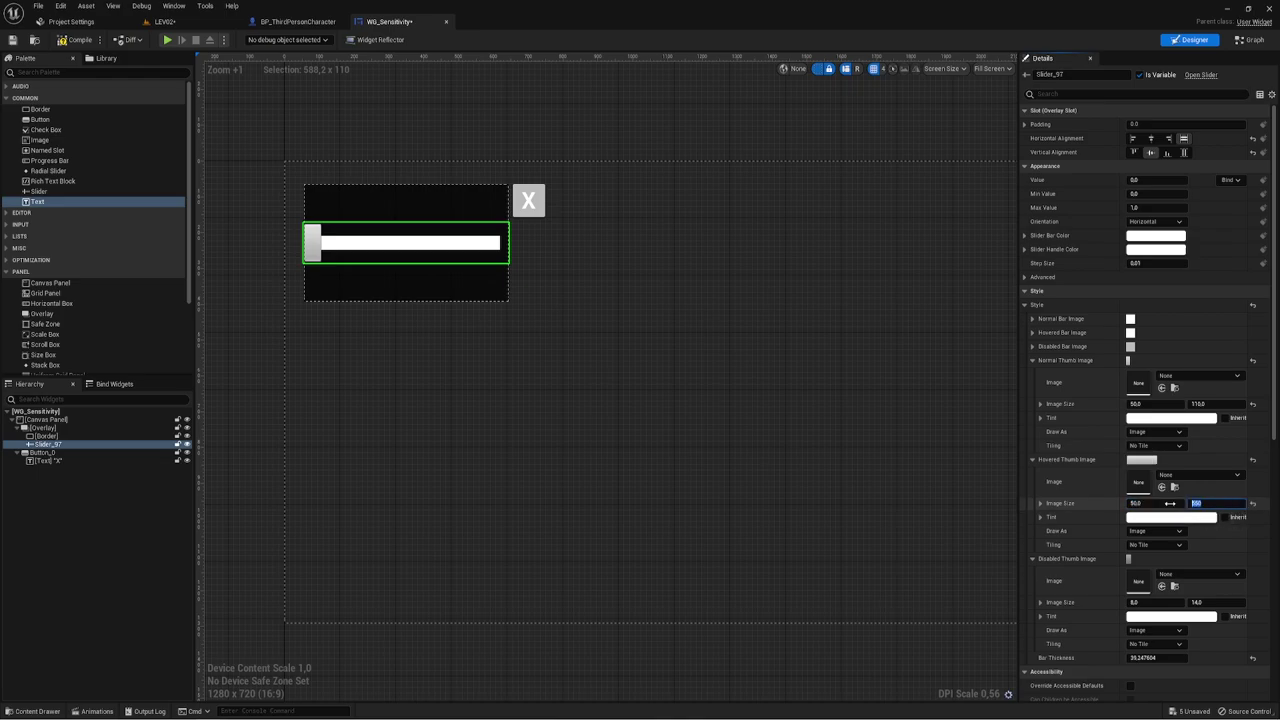
{"action": "type", "text": "110"}
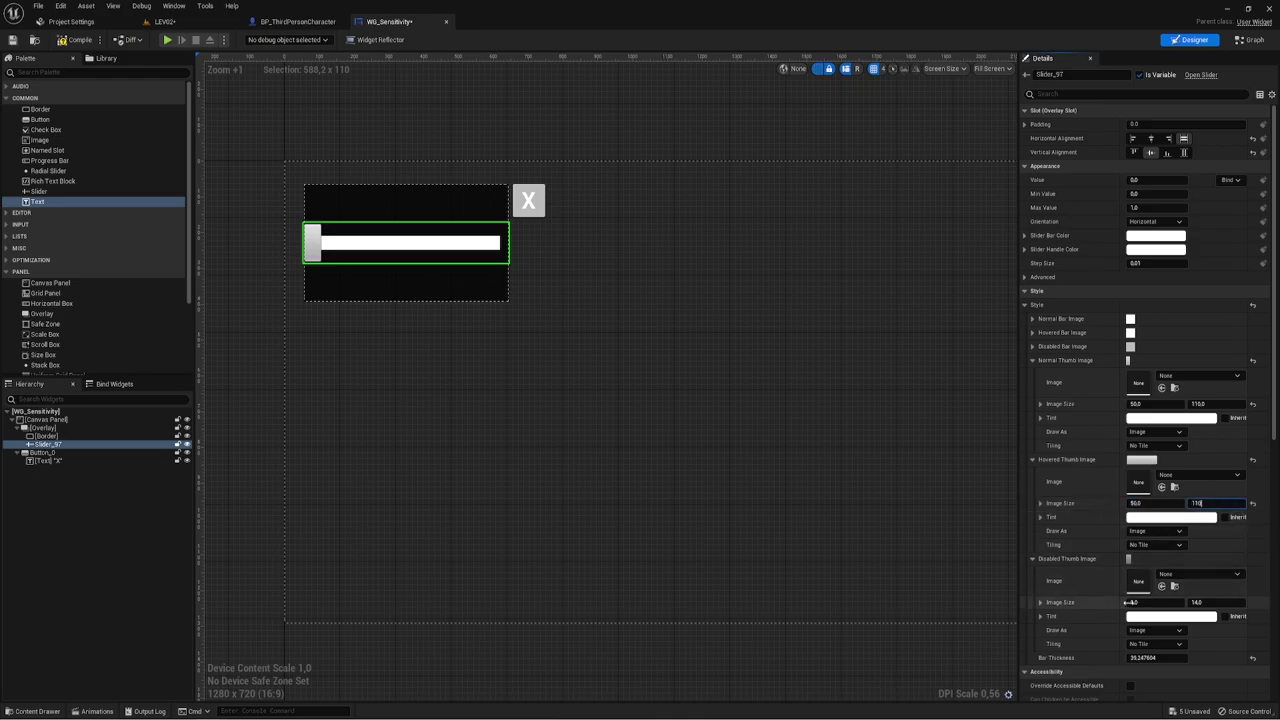
{"action": "left_click", "coordinate": [1136, 602]}
{"action": "type", "text": "50"}
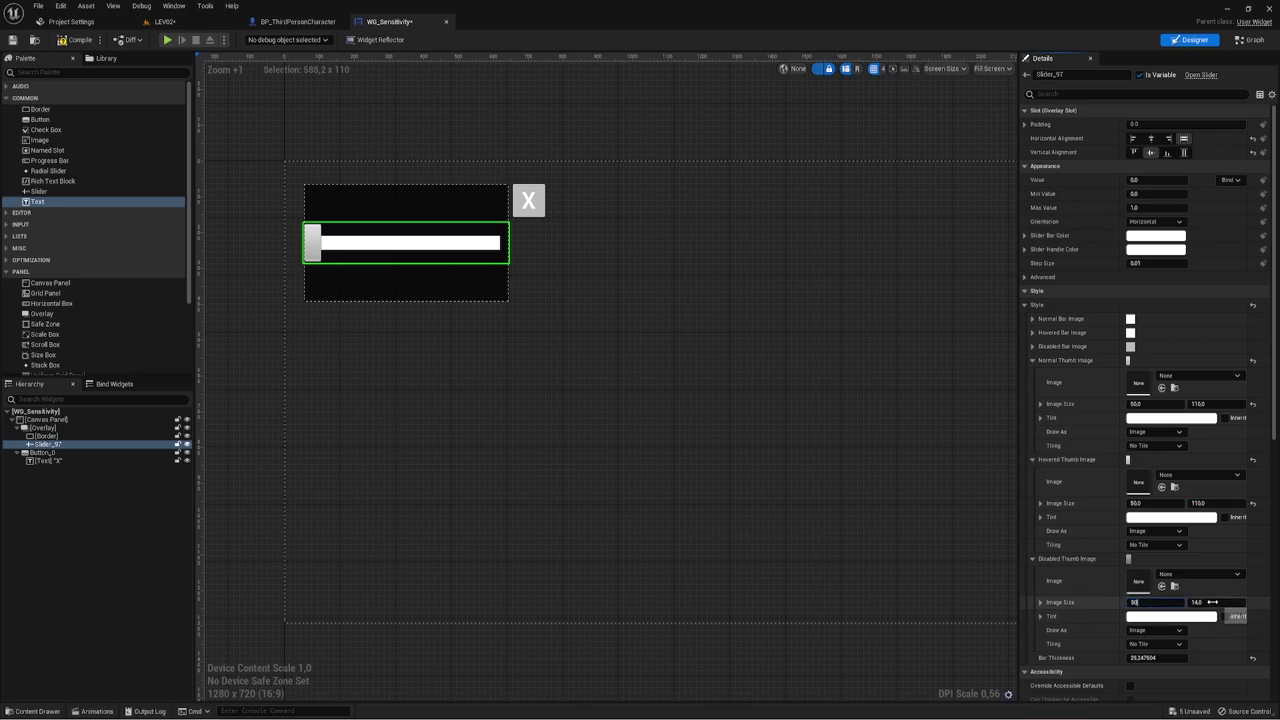
{"action": "left_click", "coordinate": [1213, 602]}
{"action": "key", "text": "Return"}
Reselect the slider and scroll its Details panel down to the Events section.
{"action": "left_click", "coordinate": [615, 430]}
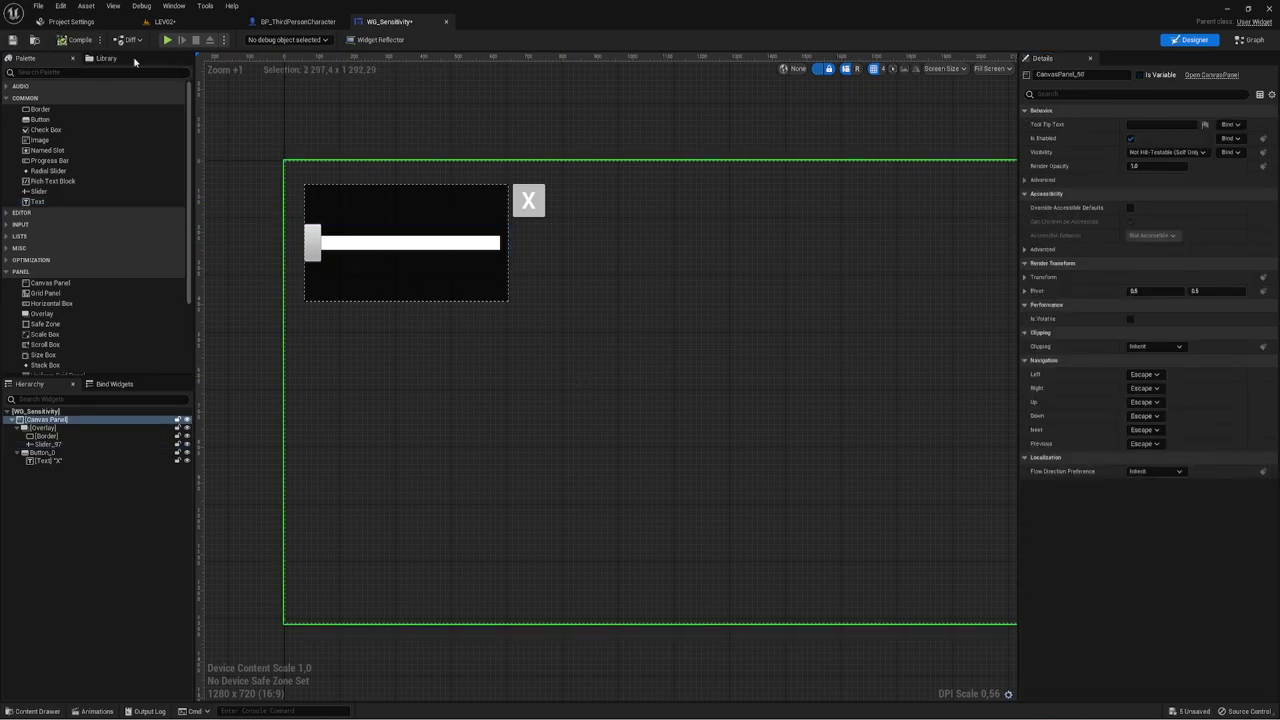
{"action": "left_click", "coordinate": [364, 242]}
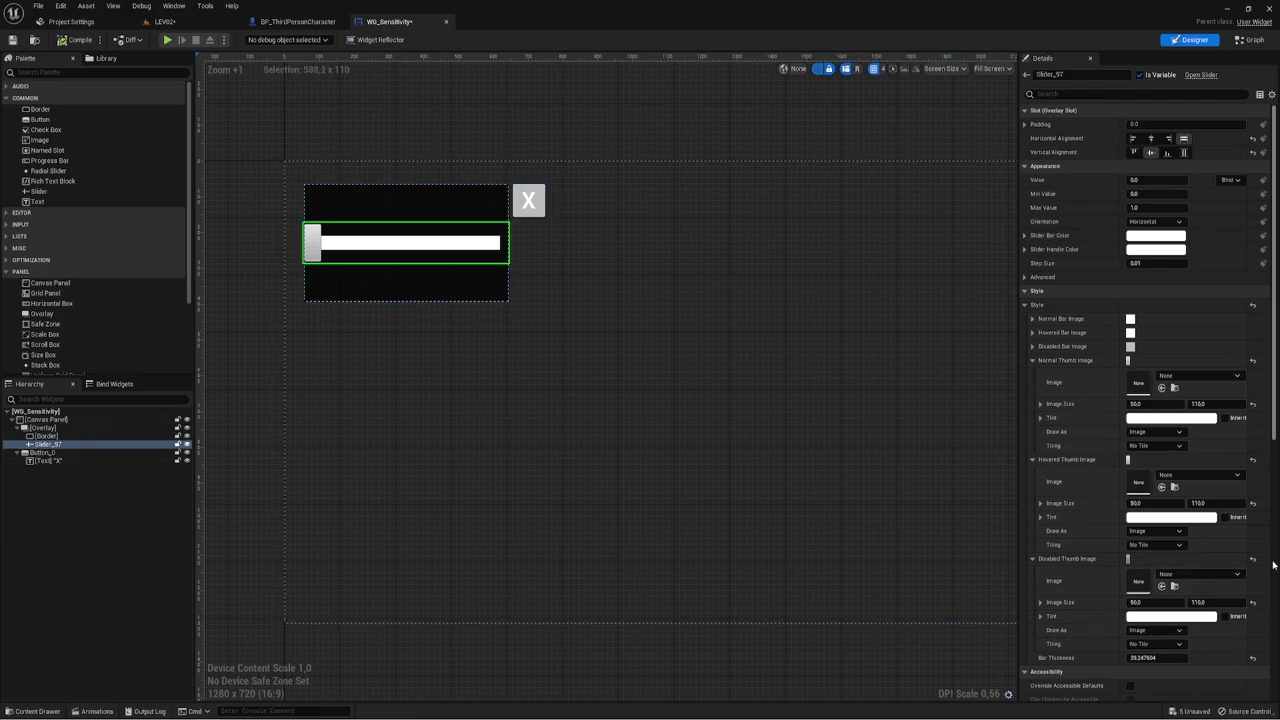
{"action": "scroll", "coordinate": [1152, 549], "scroll_direction": "down", "scroll_amount": 5}
{"action": "scroll", "coordinate": [1152, 549], "scroll_direction": "down", "scroll_amount": 5}
{"action": "scroll", "coordinate": [1152, 549], "scroll_direction": "down", "scroll_amount": 3}
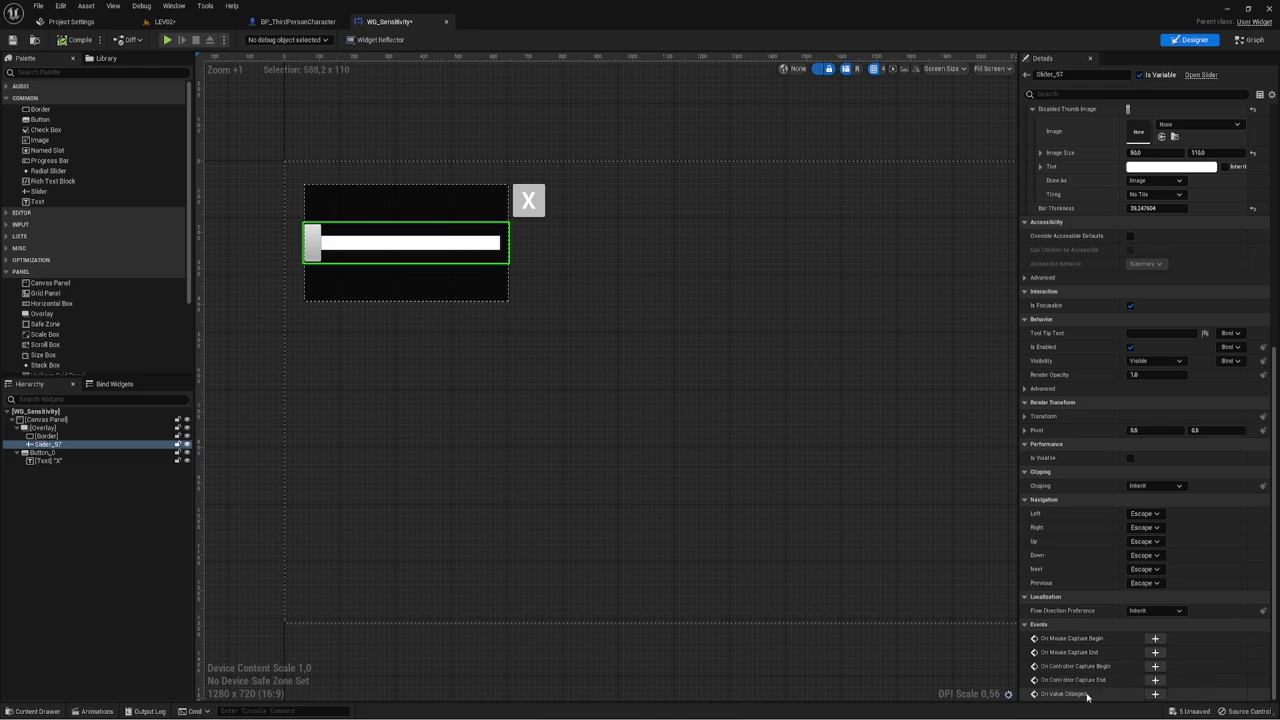
Add an On Value Changed event for Slider_97 and delete the unused Event Tick and Event Pre Construct nodes.
{"action": "left_click", "coordinate": [1155, 694]}
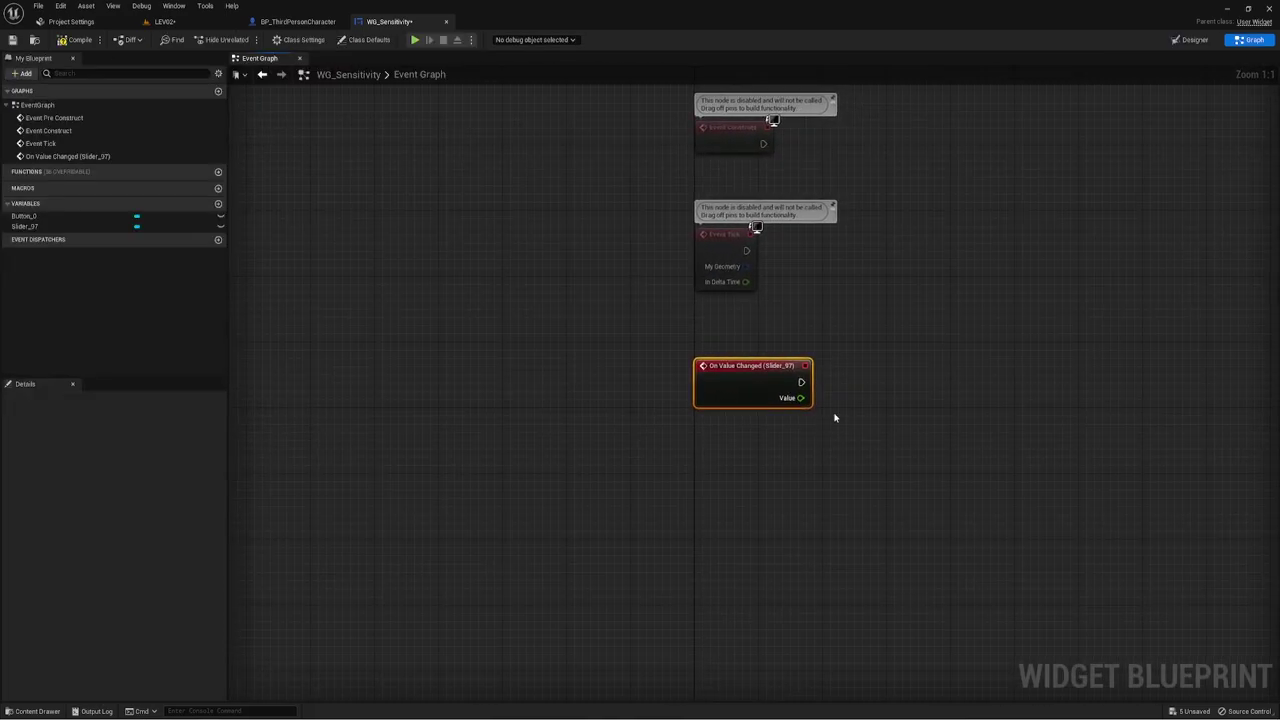
{"action": "mouse_move", "coordinate": [752, 238]}
{"action": "right_mouse_down"}
{"action": "mouse_move", "coordinate": [661, 218]}
{"action": "mouse_move", "coordinate": [614, 280]}
{"action": "mouse_move", "coordinate": [606, 366]}
{"action": "right_mouse_up"}
{"action": "left_click_drag", "start_coordinate": [606, 366], "coordinate": [343, 334]}
{"action": "key", "text": "Delete"}
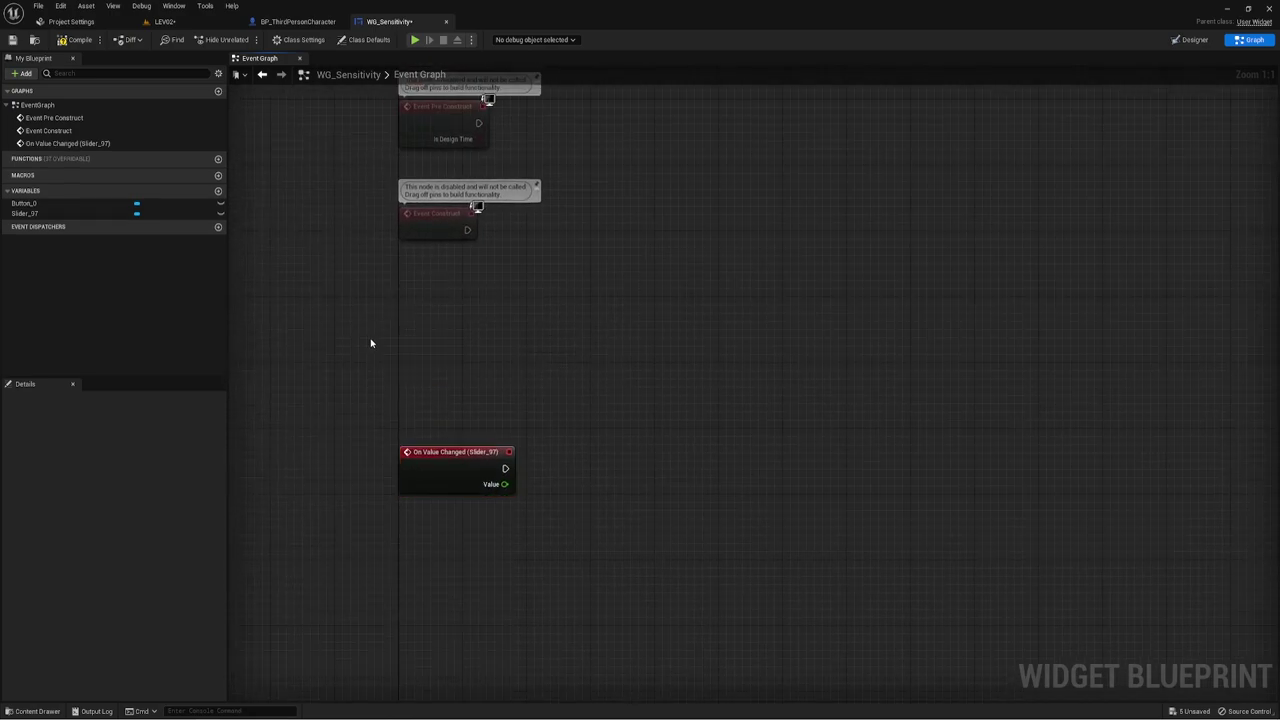
{"action": "left_click", "coordinate": [445, 125]}
{"action": "right_click_drag", "start_coordinate": [617, 155], "coordinate": [577, 240]}
{"action": "key", "text": "Delete"}
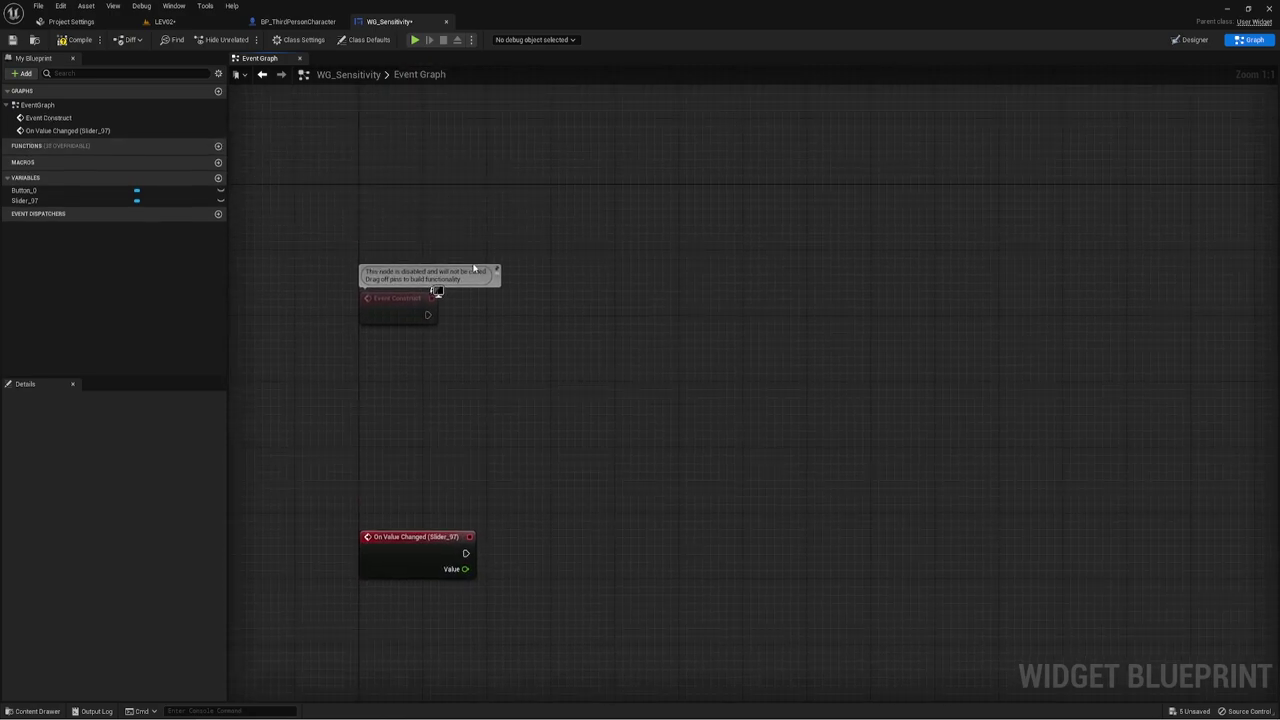
Move the Event Construct node higher above the value-changed event.
{"action": "left_click", "coordinate": [400, 298]}
{"action": "left_click_drag", "start_coordinate": [400, 298], "coordinate": [408, 182]}
{"action": "right_click_drag", "start_coordinate": [528, 209], "coordinate": [447, 278]}
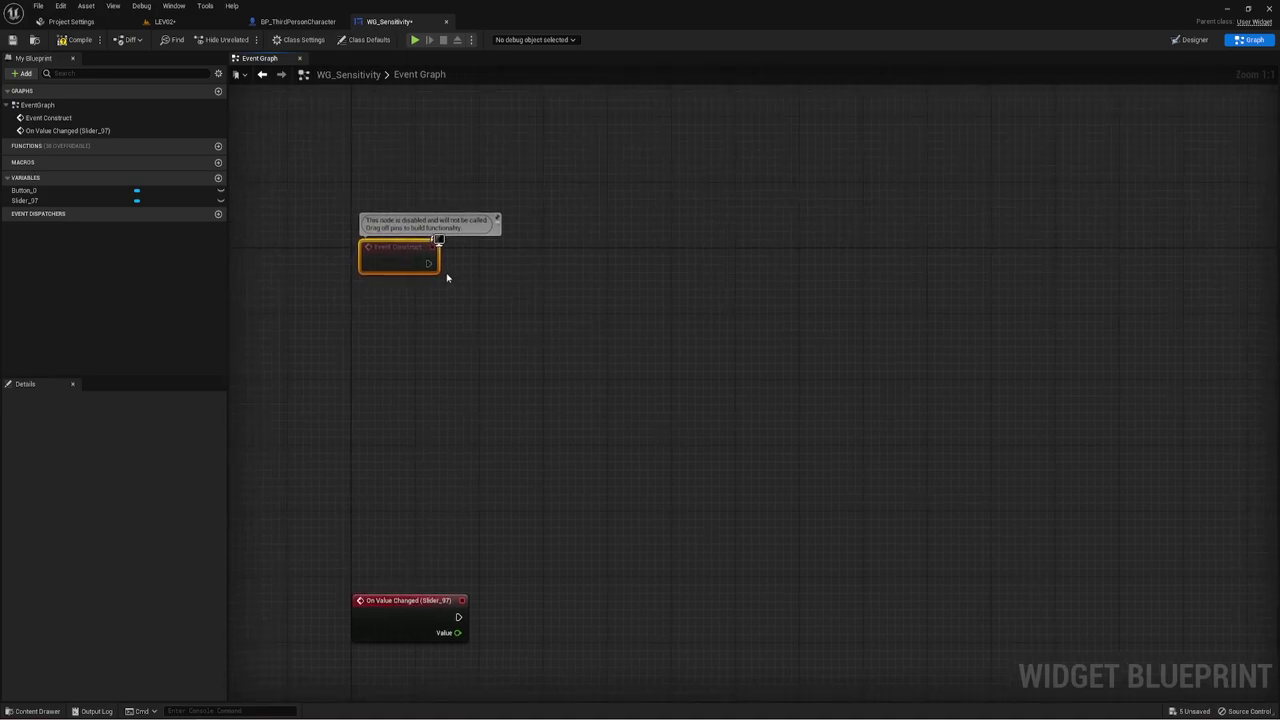
{"action": "left_click_drag", "start_coordinate": [436, 266], "coordinate": [428, 274]}
{"action": "left_click", "coordinate": [492, 332]}
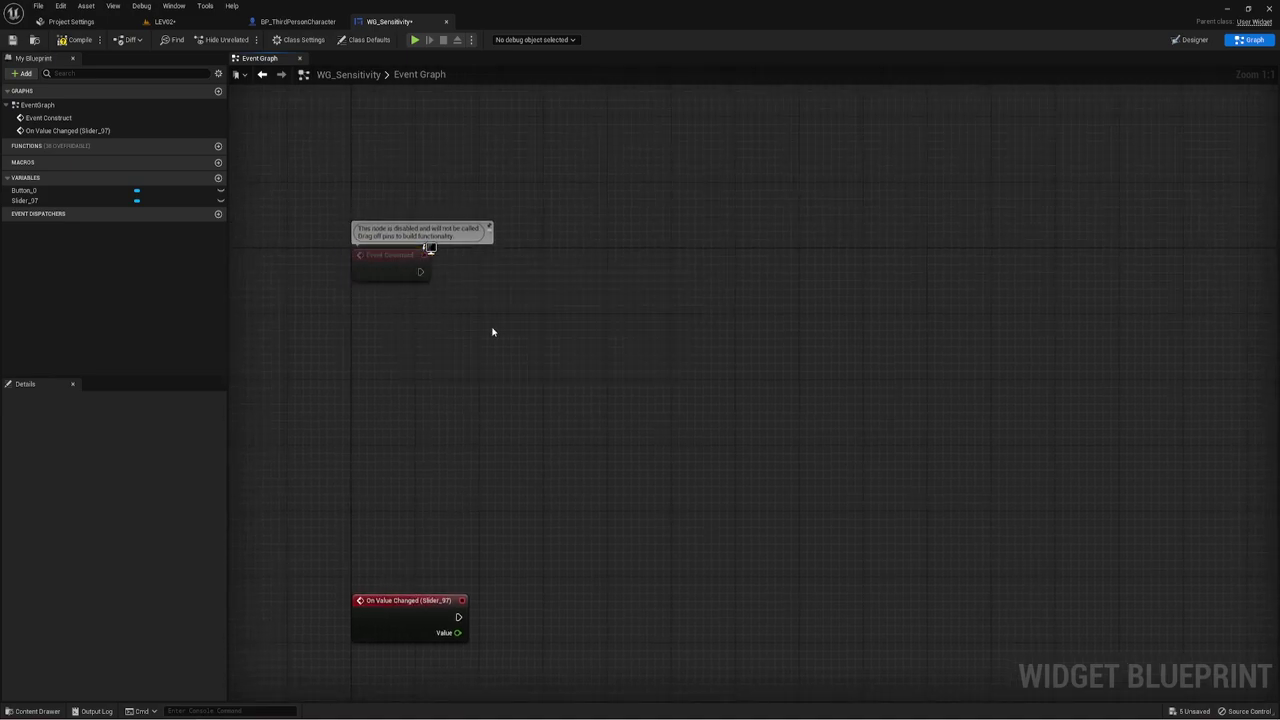
{"action": "right_click_drag", "start_coordinate": [492, 332], "coordinate": [515, 289]}
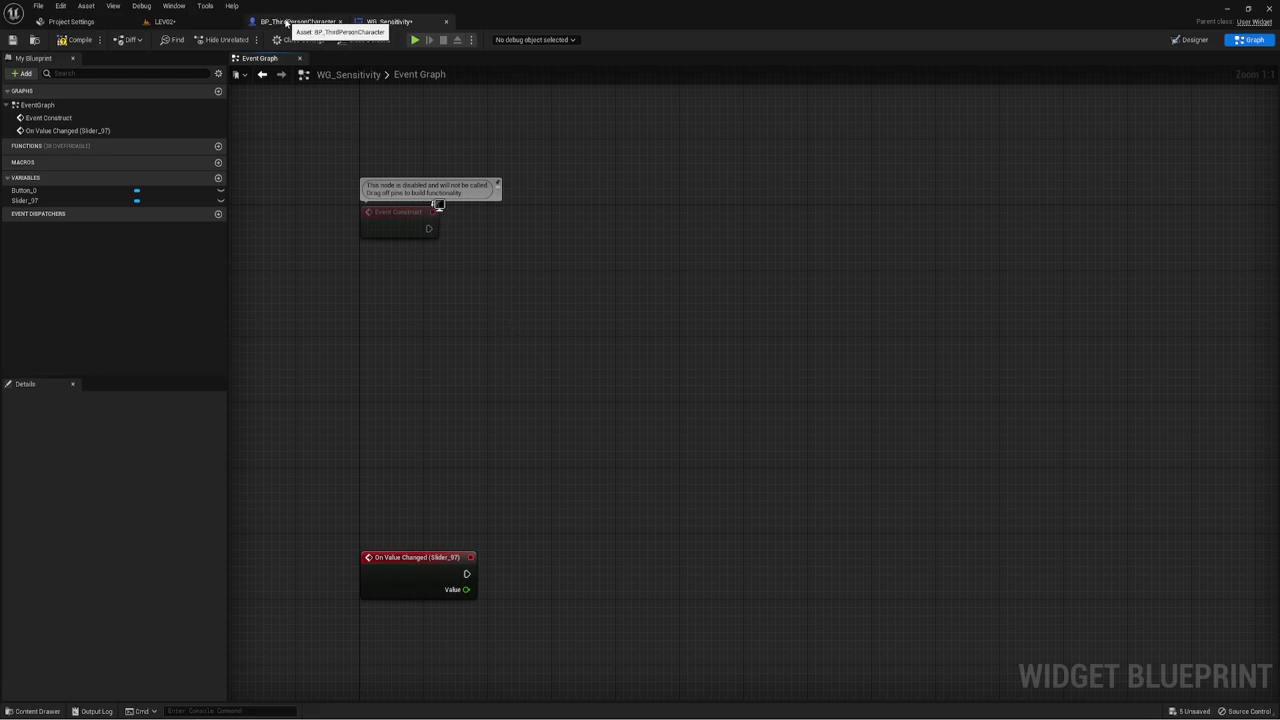
In BP_ThirdPersonCharacter, add a Float variable named Sensitivity and compile.
{"action": "left_click", "coordinate": [286, 21]}
{"action": "right_click_drag", "start_coordinate": [530, 366], "coordinate": [599, 334]}
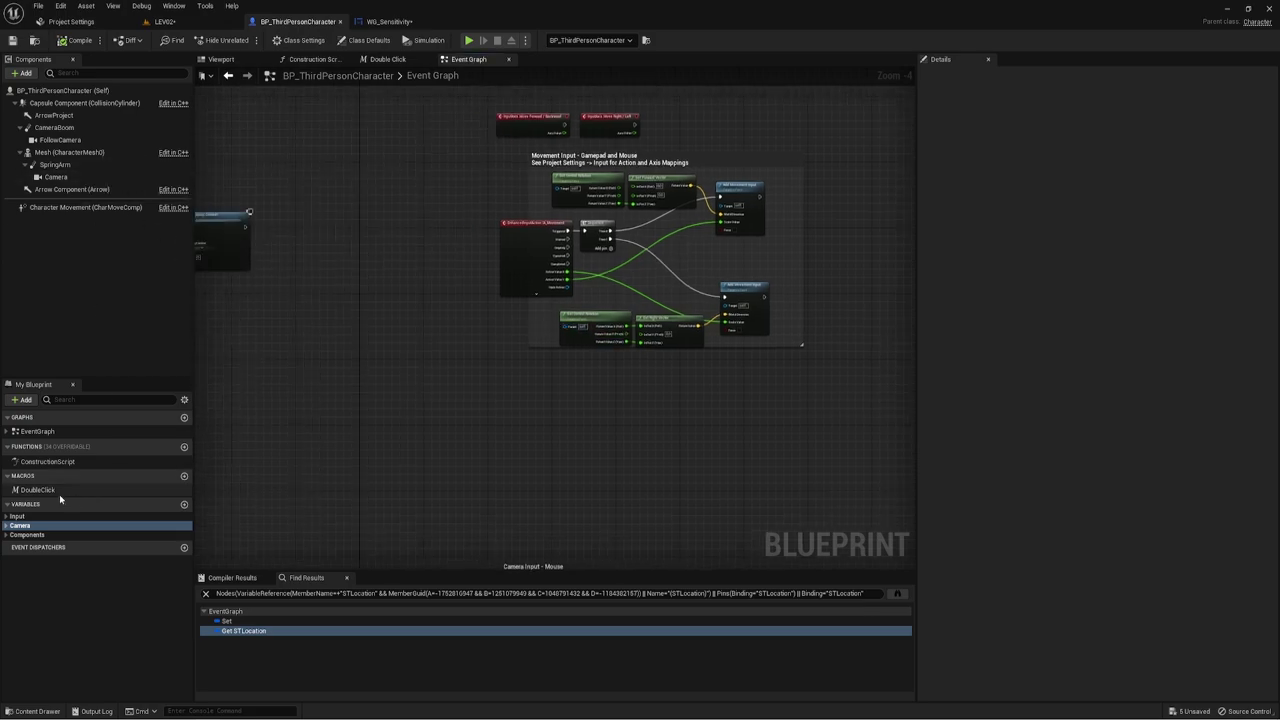
{"action": "left_click", "coordinate": [183, 505]}
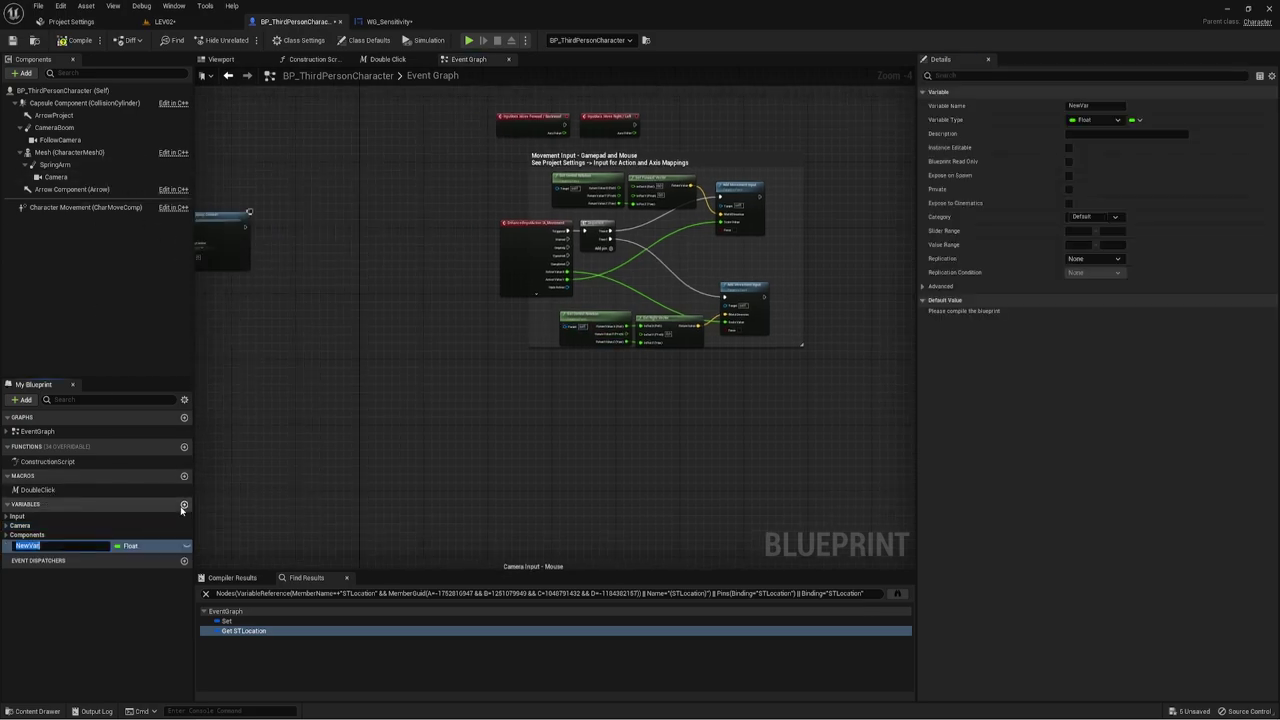
{"action": "type", "text": "Sensitivity"}
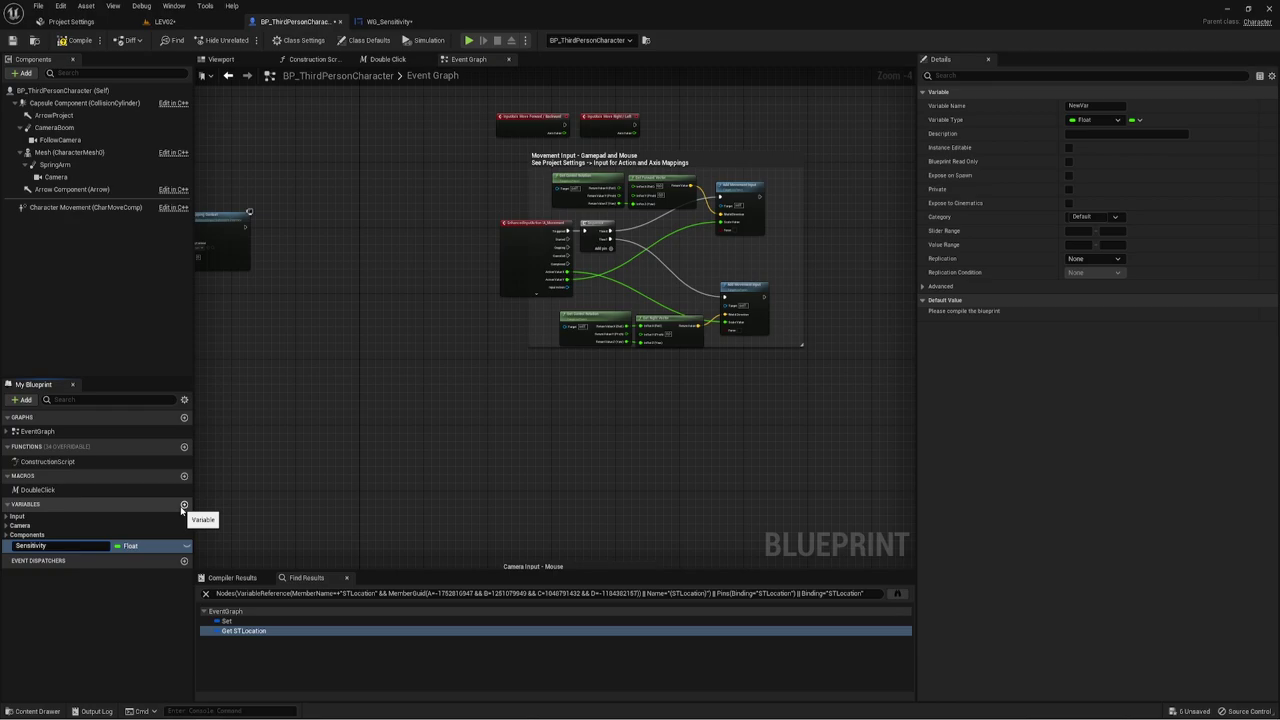
{"action": "key", "text": "Return"}
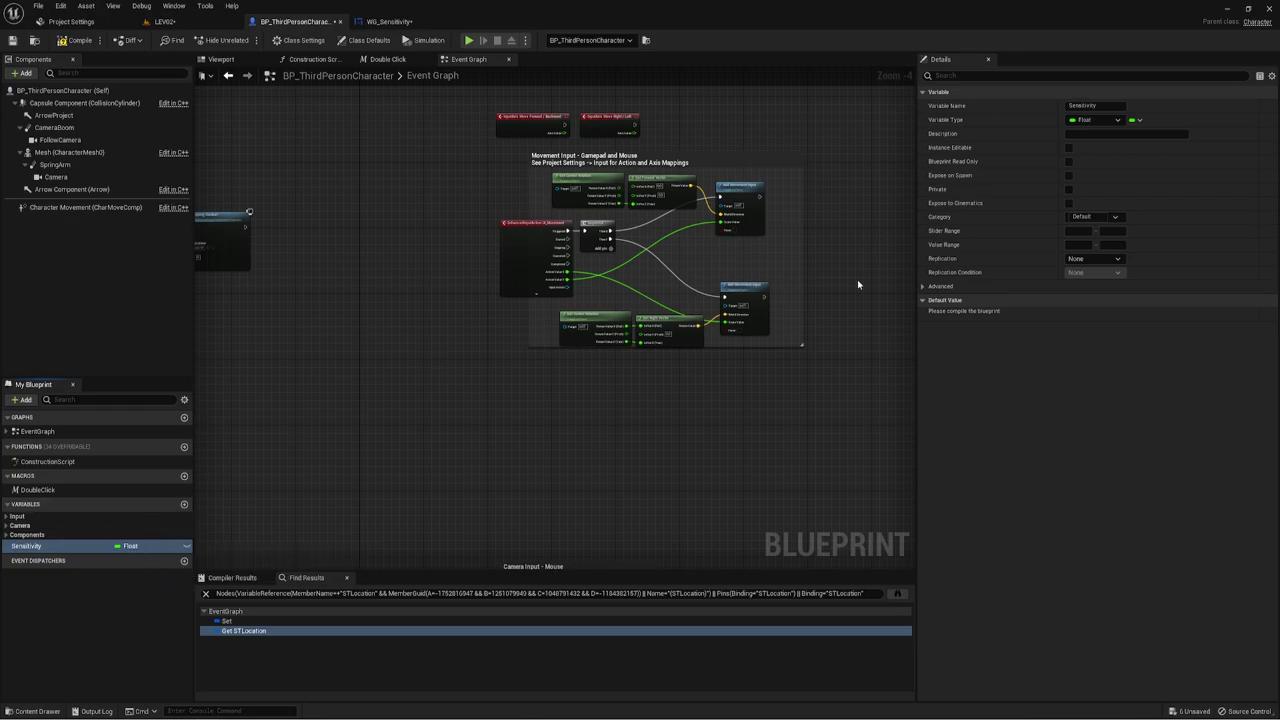
{"action": "left_click", "coordinate": [75, 40]}
Set Sensitivity's default value to 0.2, recompile, and go back to the WG_Sensitivity graph.
{"action": "left_click", "coordinate": [1072, 315]}
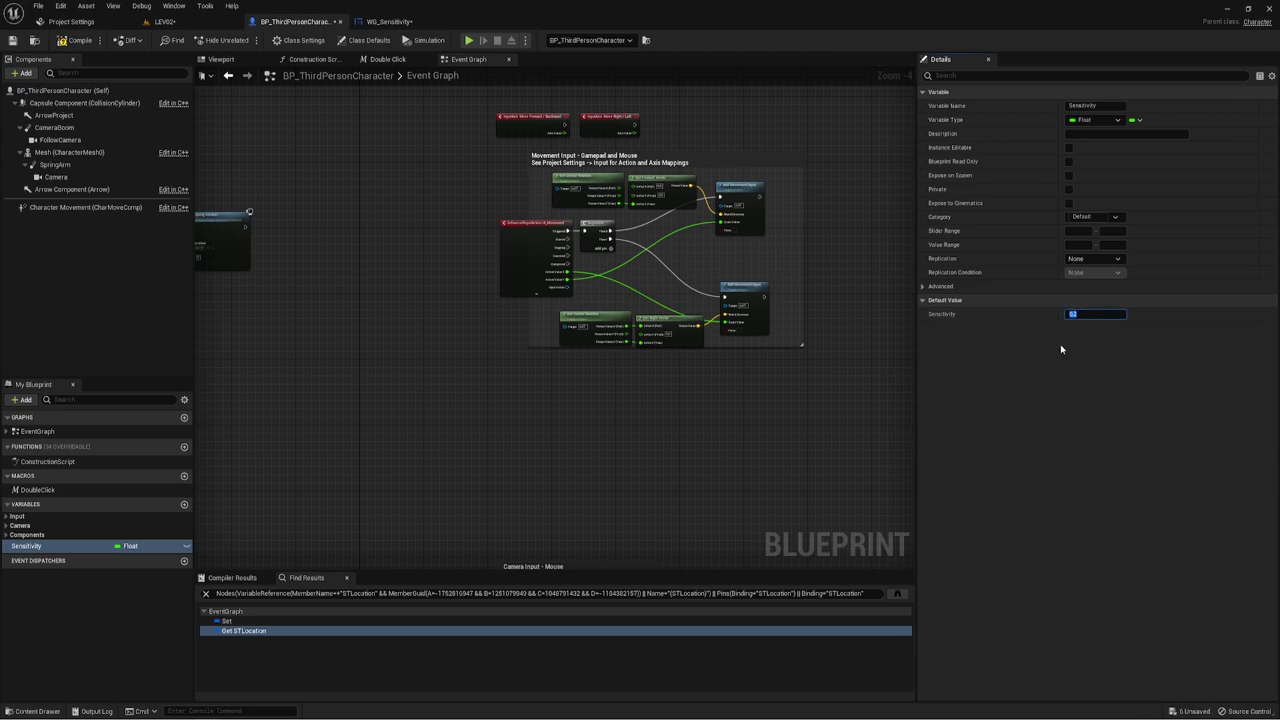
{"action": "left_click", "coordinate": [66, 40]}
{"action": "left_click", "coordinate": [390, 21]}
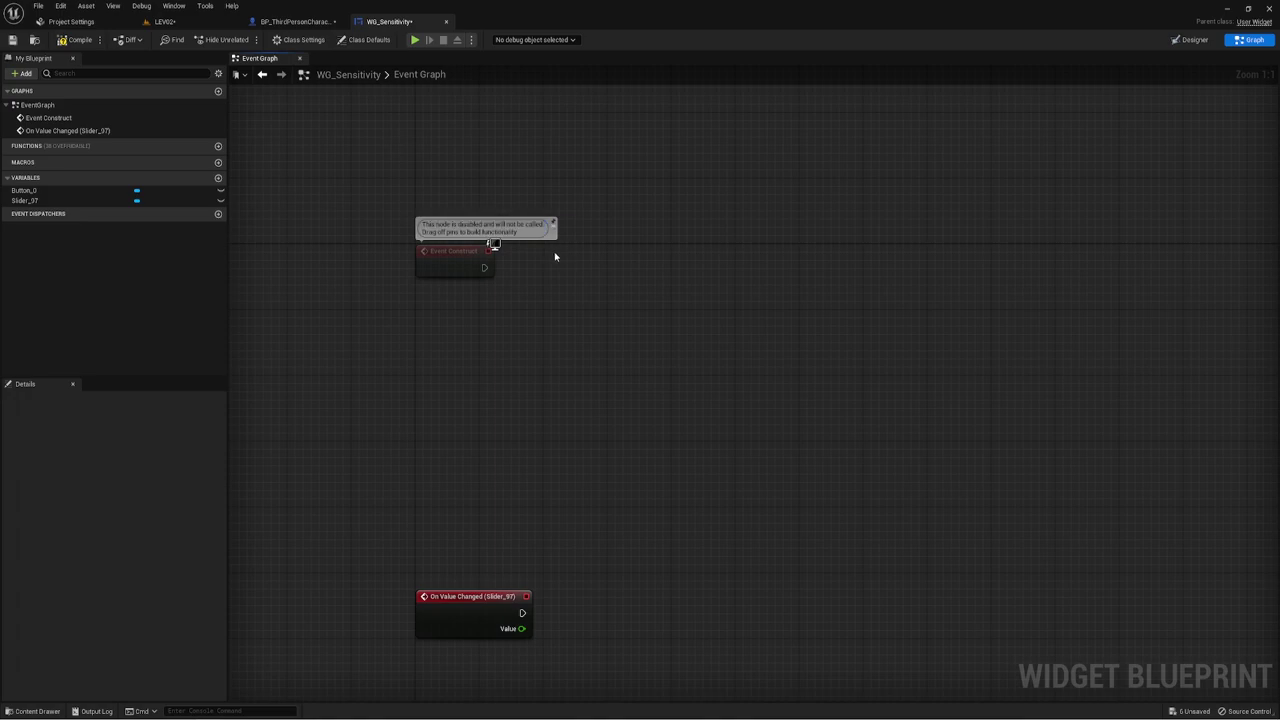
Add Get Player Character and cast it to BP_ThirdPersonCharacter, executed from Event Construct.
{"action": "right_click", "coordinate": [504, 315]}
{"action": "type", "text": "get pl"}
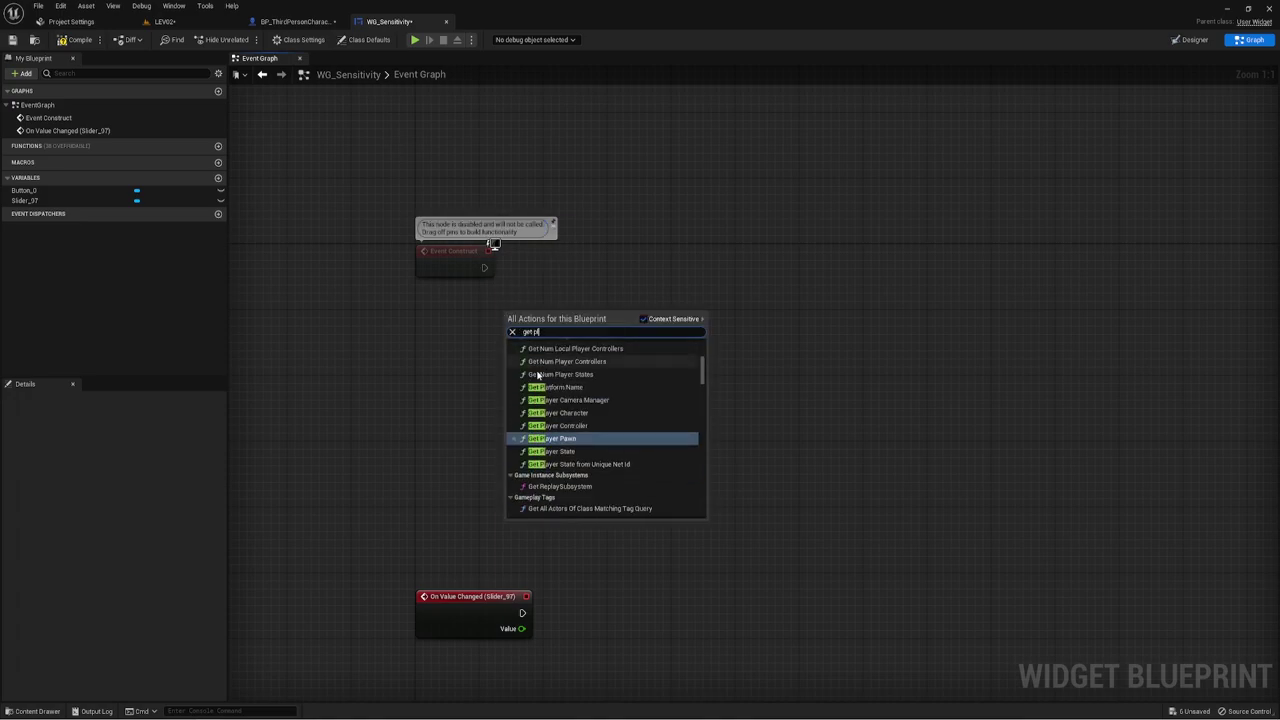
{"action": "left_click", "coordinate": [560, 412]}
{"action": "left_click_drag", "start_coordinate": [505, 330], "coordinate": [465, 330]}
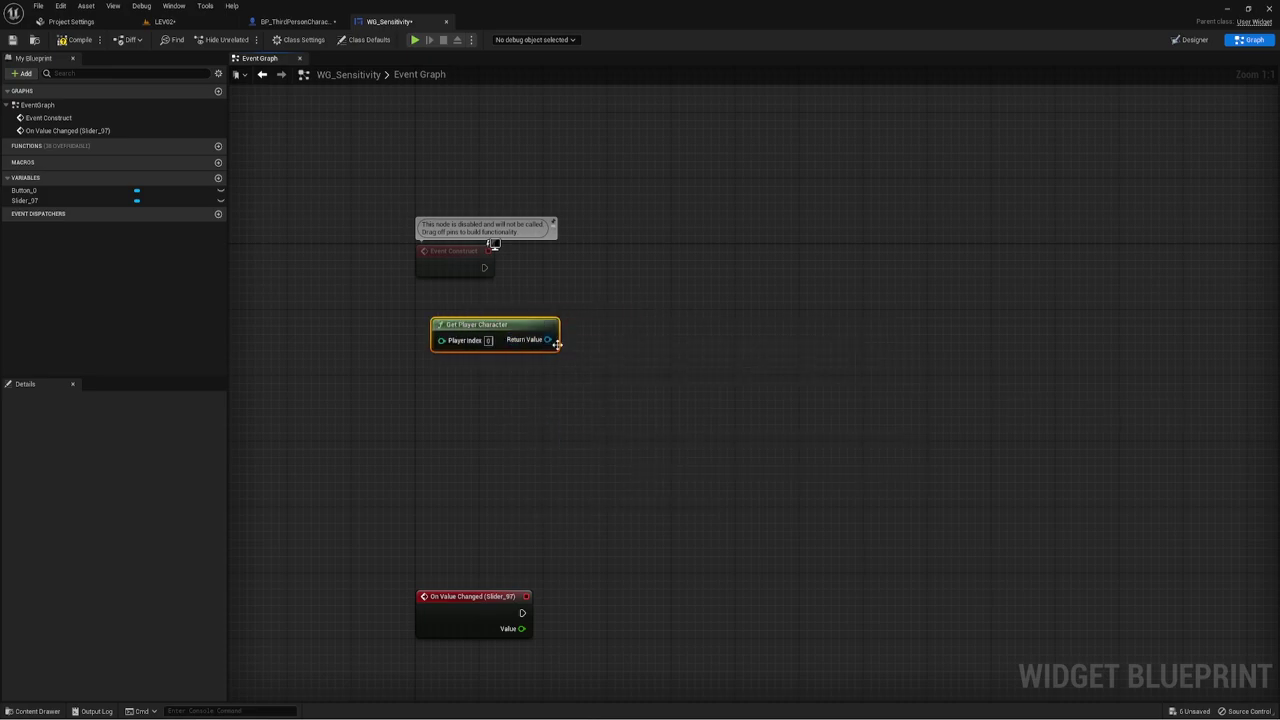
{"action": "left_click_drag", "start_coordinate": [548, 339], "coordinate": [569, 283]}
{"action": "type", "text": "cast"}
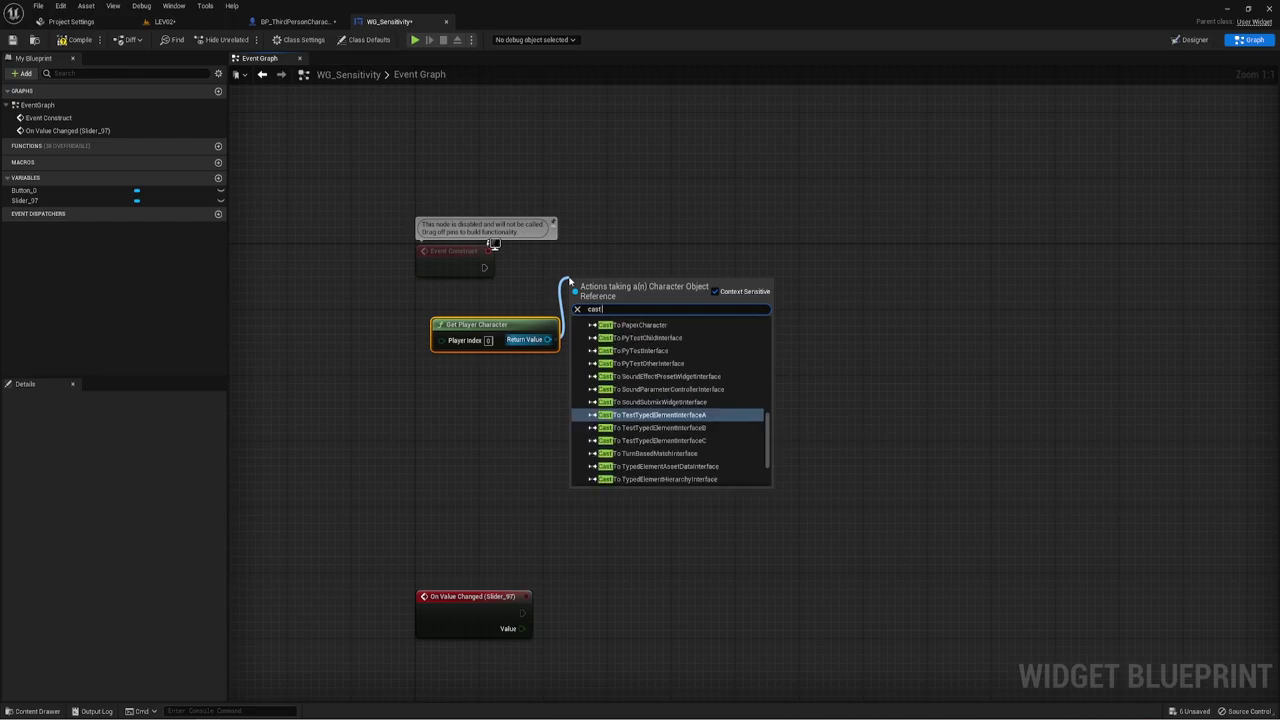
{"action": "type", "text": " to th"}
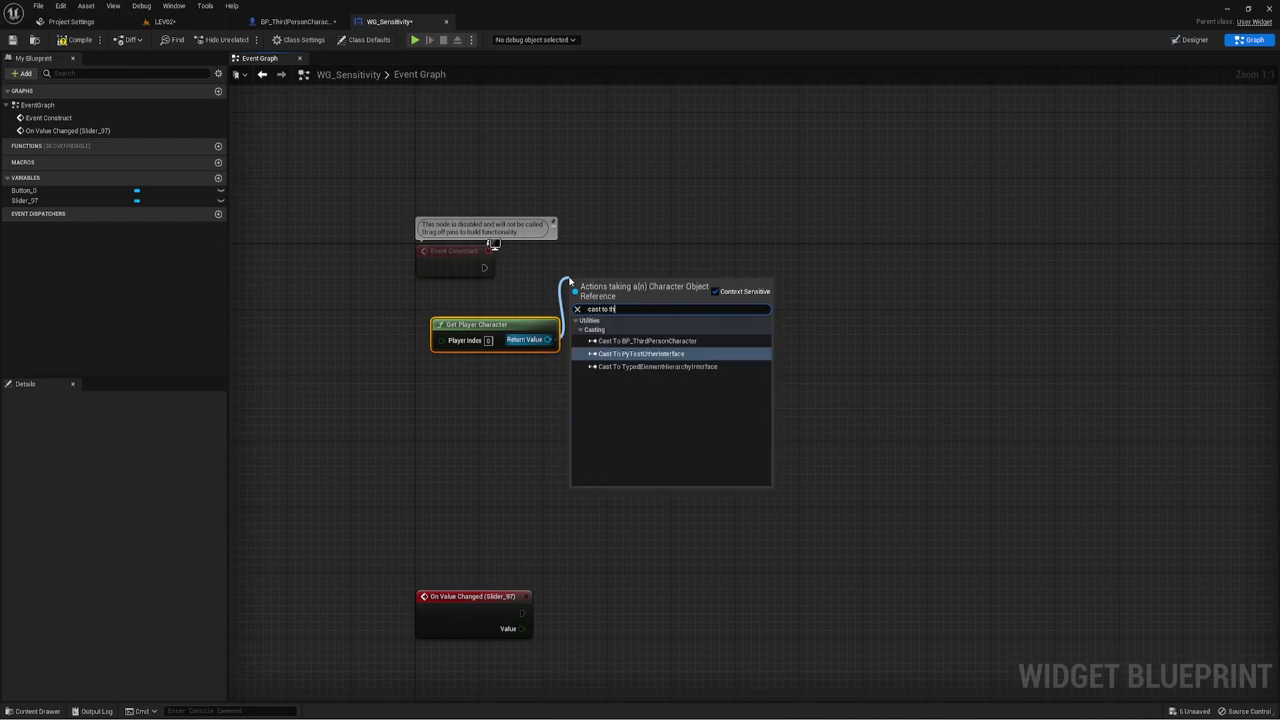
{"action": "left_click", "coordinate": [620, 341]}
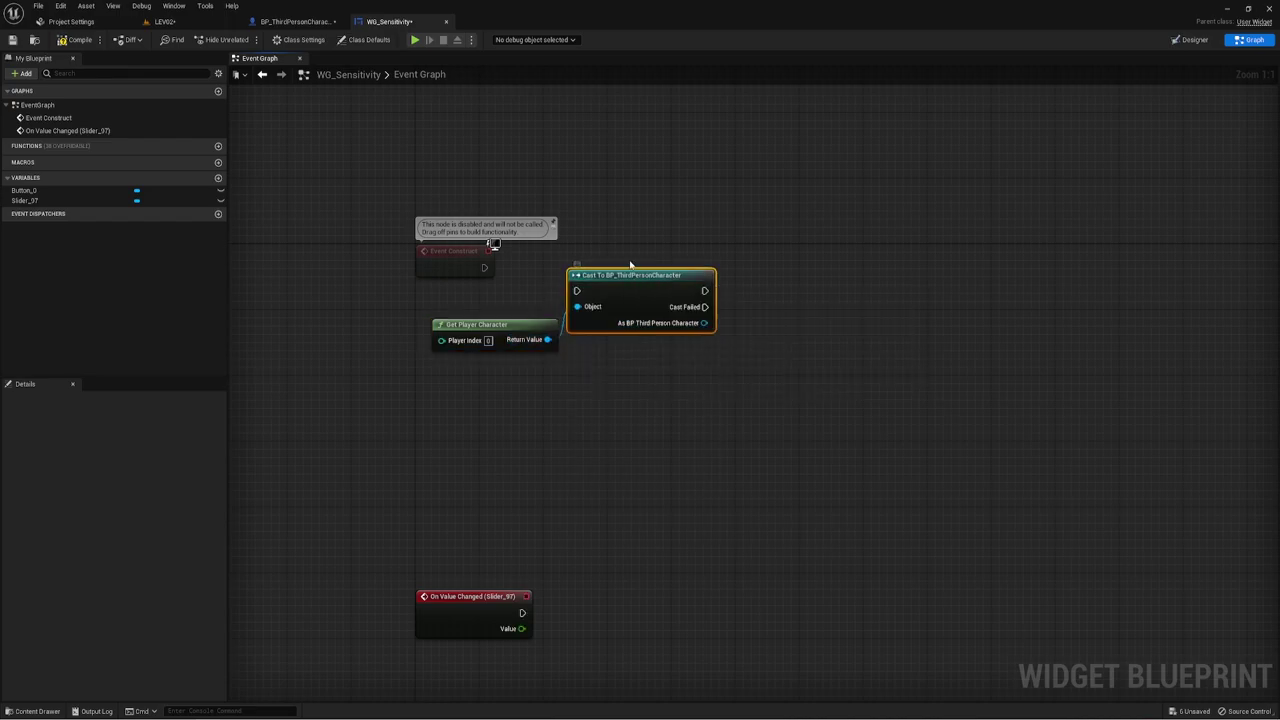
{"action": "left_click_drag", "start_coordinate": [630, 266], "coordinate": [630, 242]}
{"action": "left_click_drag", "start_coordinate": [484, 267], "coordinate": [577, 267]}
Add a Get Sensitivity node from the cast's As BP Third Person Character output.
{"action": "right_click_drag", "start_coordinate": [724, 343], "coordinate": [646, 338]}
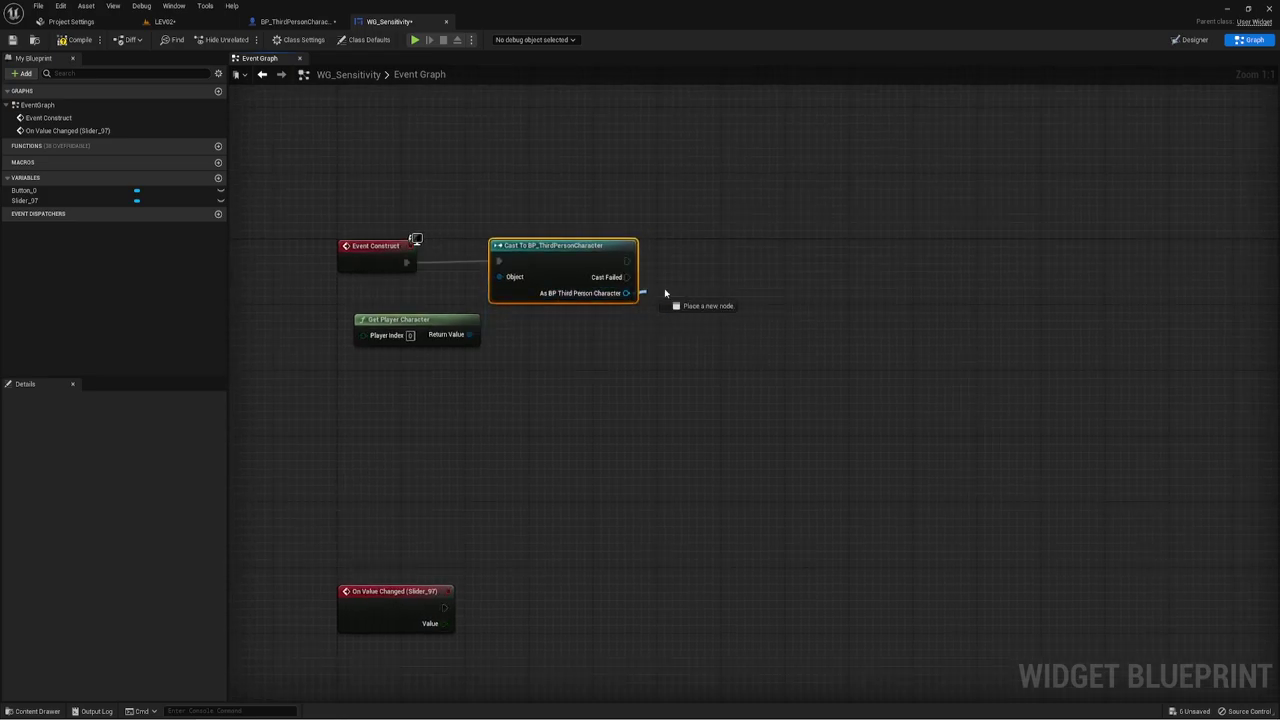
{"action": "left_click_drag", "start_coordinate": [626, 293], "coordinate": [665, 293]}
{"action": "type", "text": "se"}
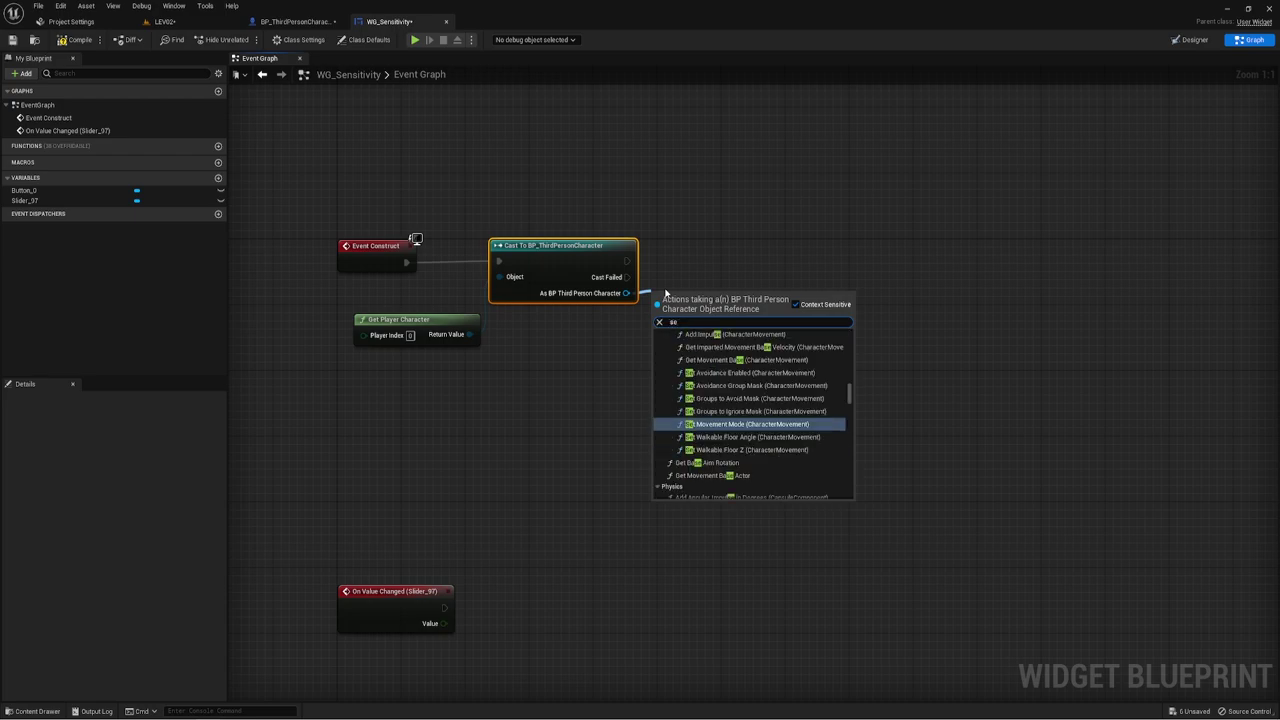
{"action": "type", "text": "t se"}
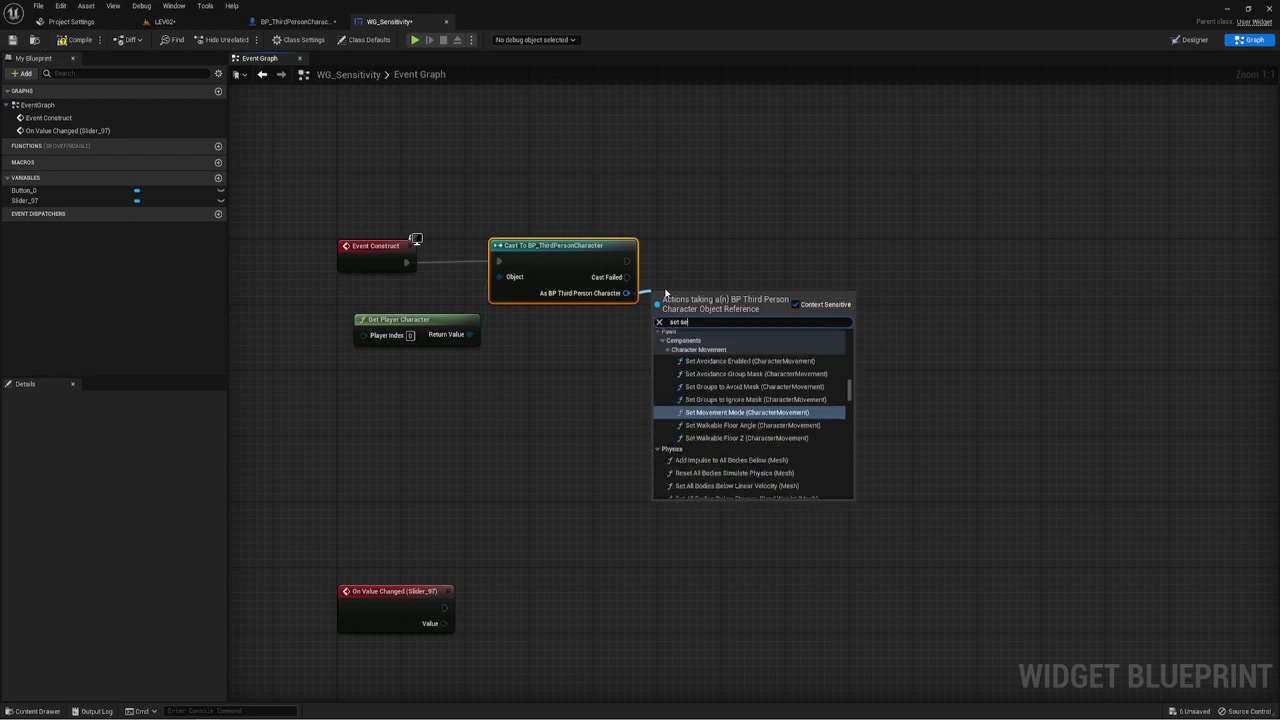
{"action": "type", "text": "ns"}
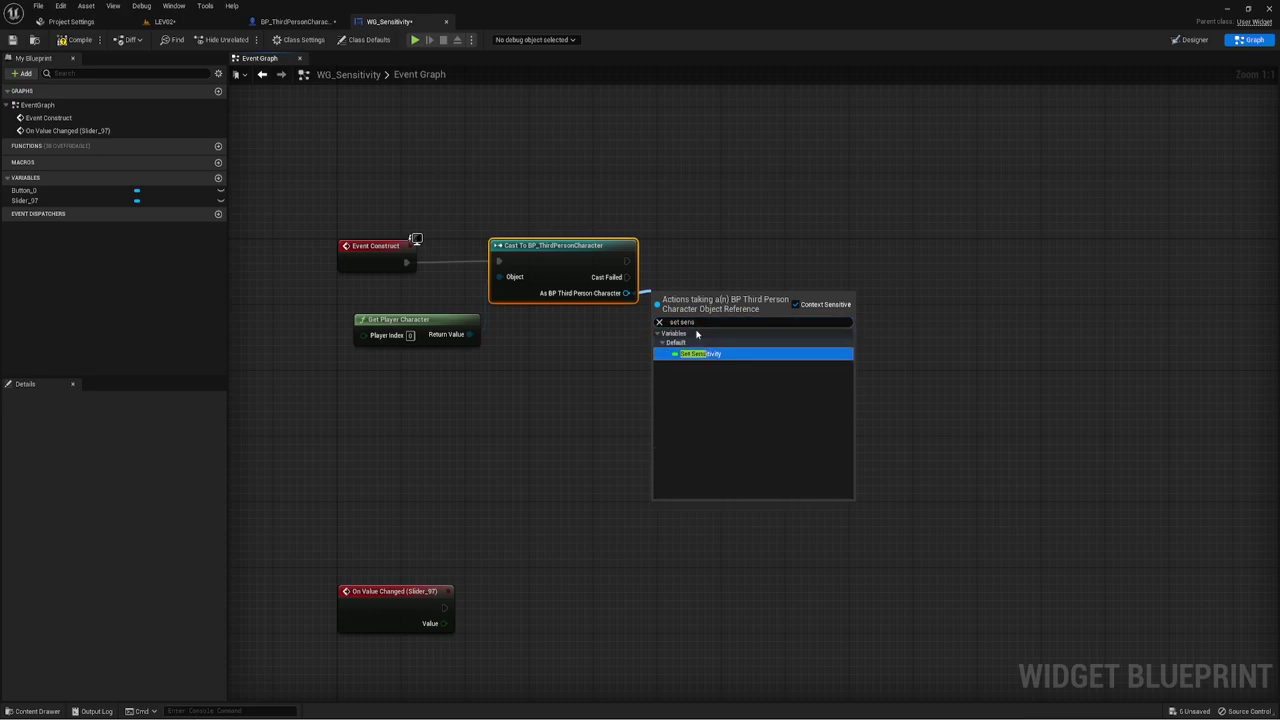
{"action": "left_click", "coordinate": [671, 323]}
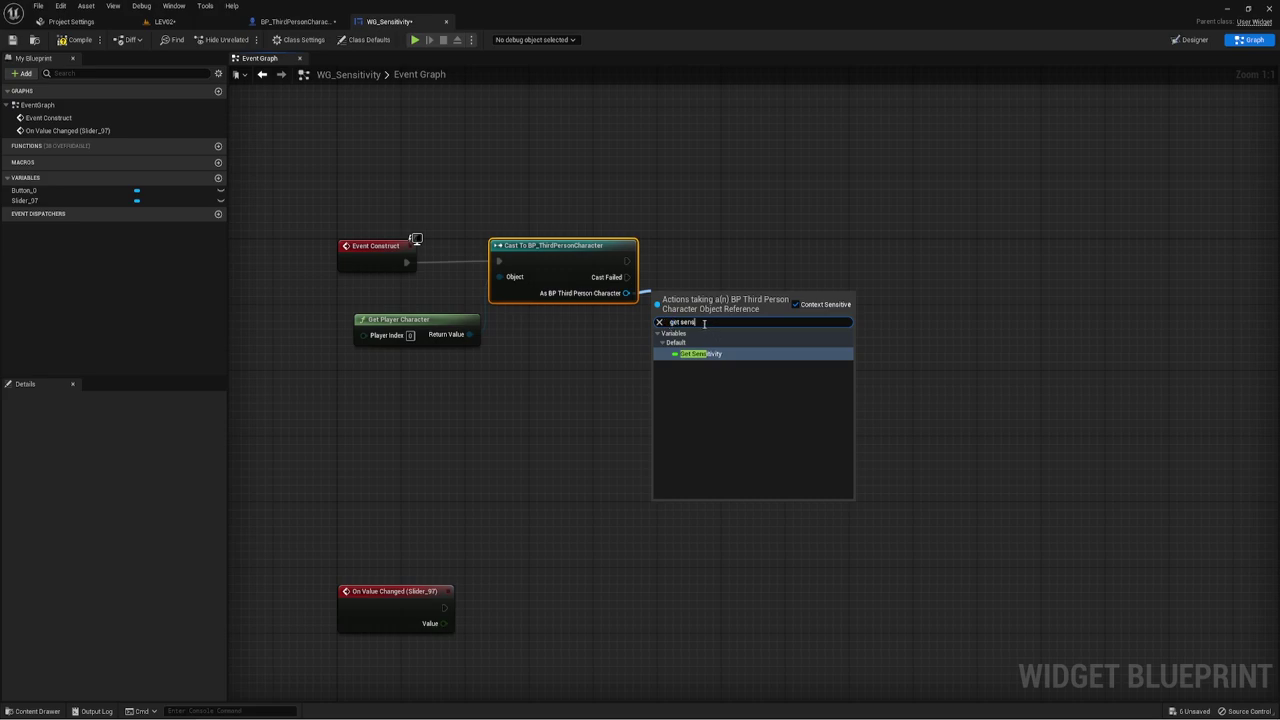
{"action": "left_click", "coordinate": [706, 355]}
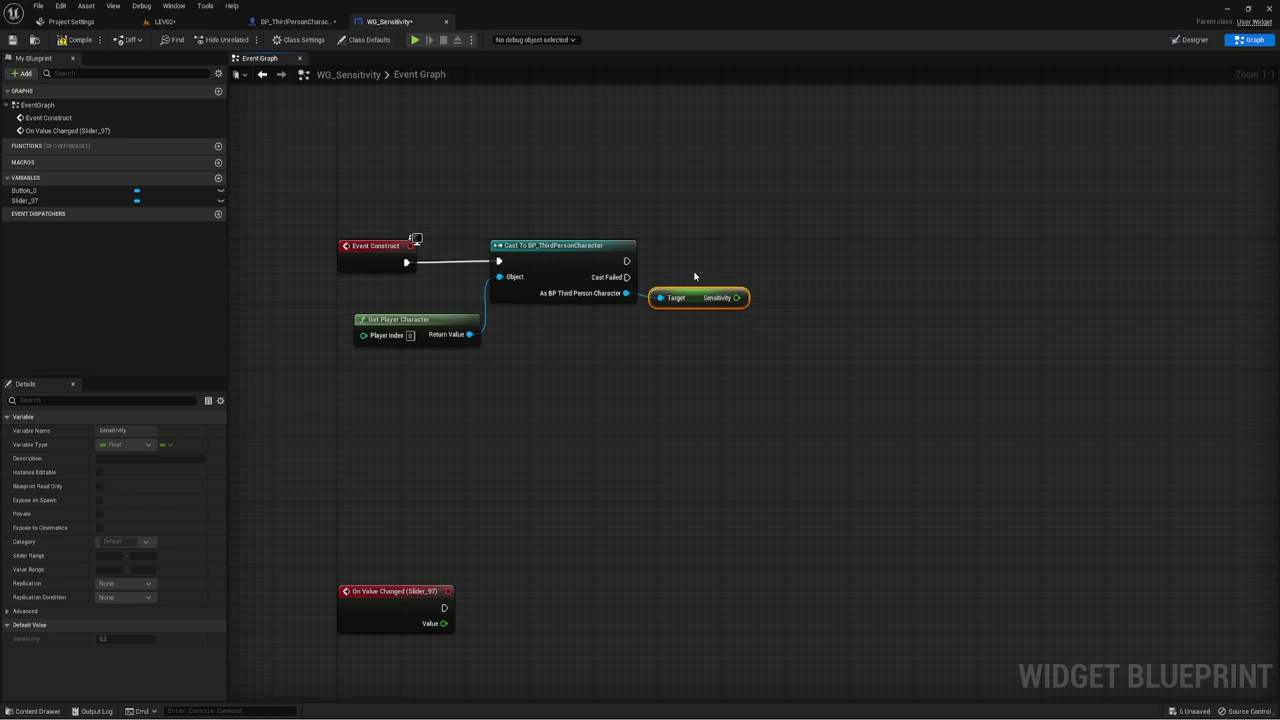
Promote the cast result to an As BP Third Person Character variable, with Get Sensitivity right of the SET node.
{"action": "left_click_drag", "start_coordinate": [626, 293], "coordinate": [686, 252]}
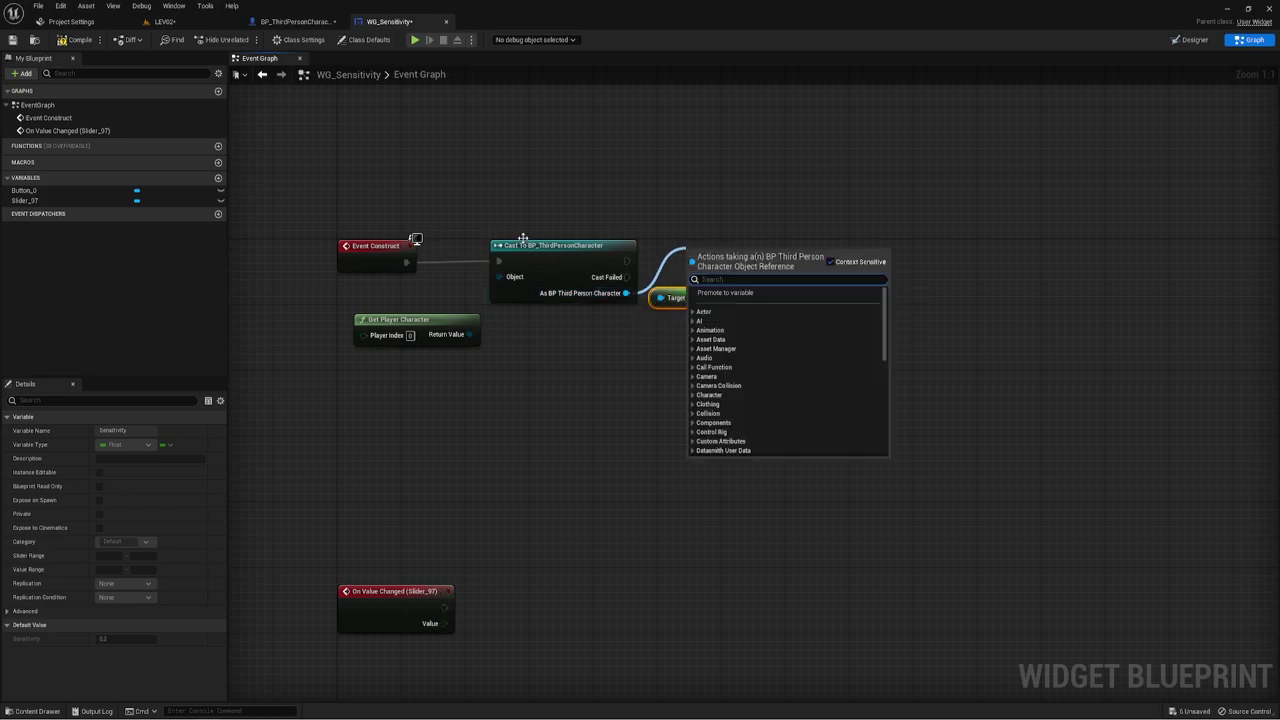
{"action": "left_click", "coordinate": [726, 292]}
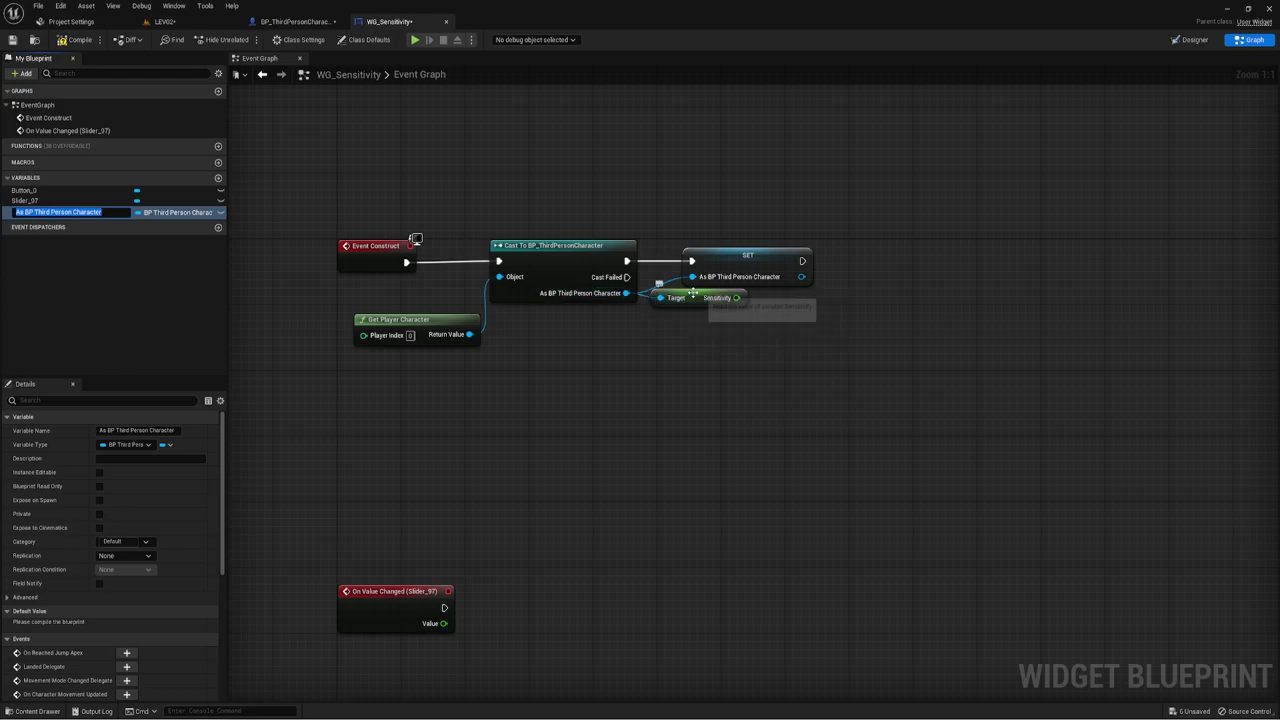
{"action": "mouse_move", "coordinate": [689, 299]}
{"action": "left_mouse_down"}
{"action": "mouse_move", "coordinate": [896, 297]}
{"action": "mouse_move", "coordinate": [796, 279]}
{"action": "mouse_move", "coordinate": [860, 297]}
{"action": "left_mouse_up"}
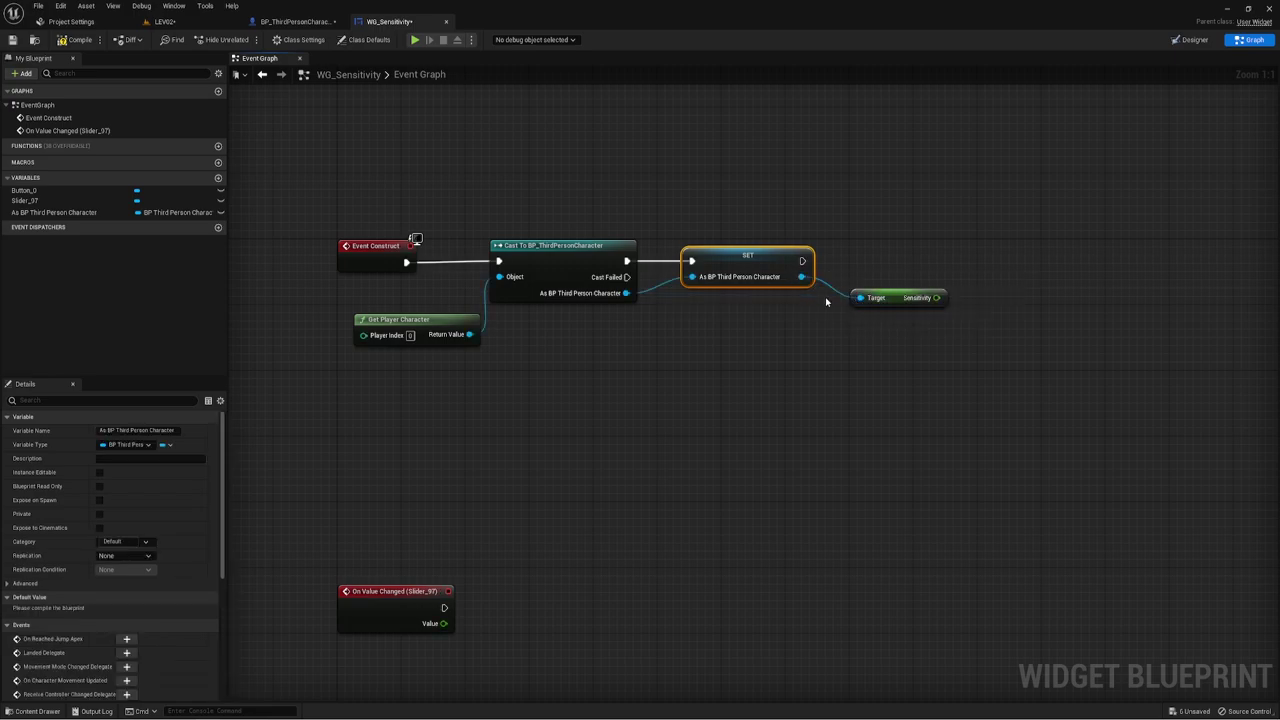
{"action": "right_click_drag", "start_coordinate": [835, 264], "coordinate": [721, 280]}
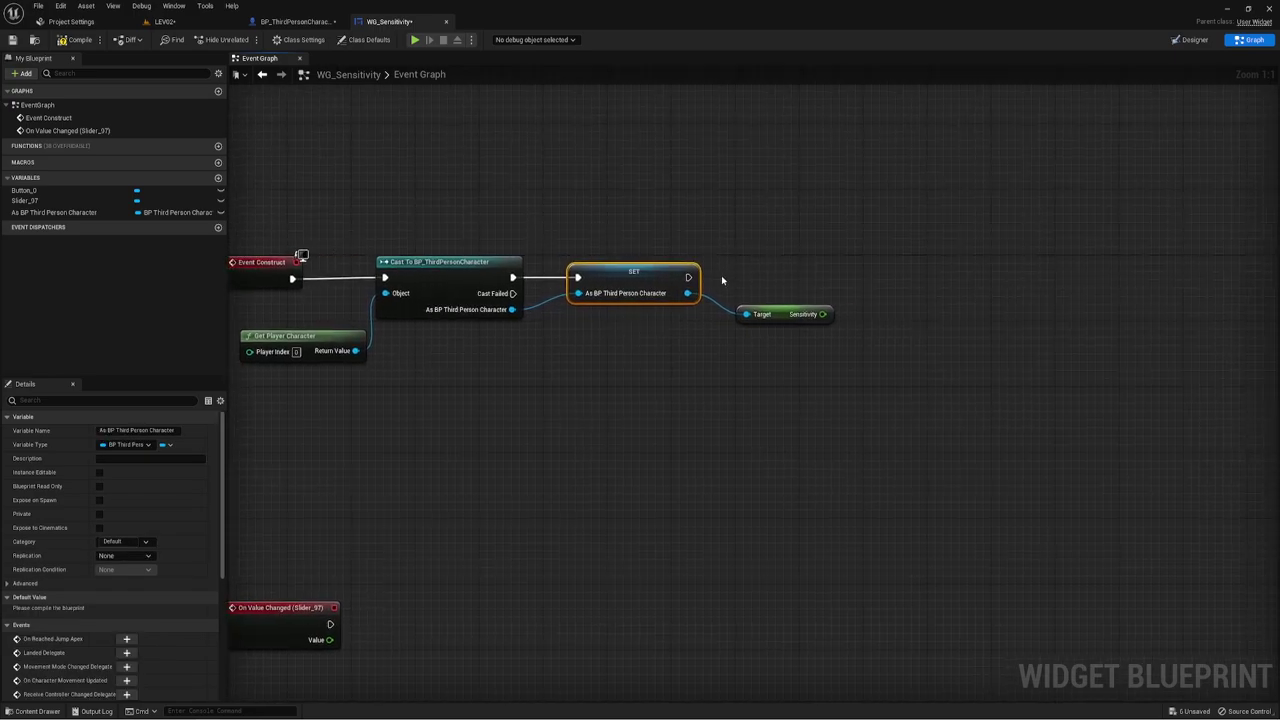
{"action": "left_click", "coordinate": [768, 310]}
{"action": "right_click_drag", "start_coordinate": [518, 337], "coordinate": [563, 325]}
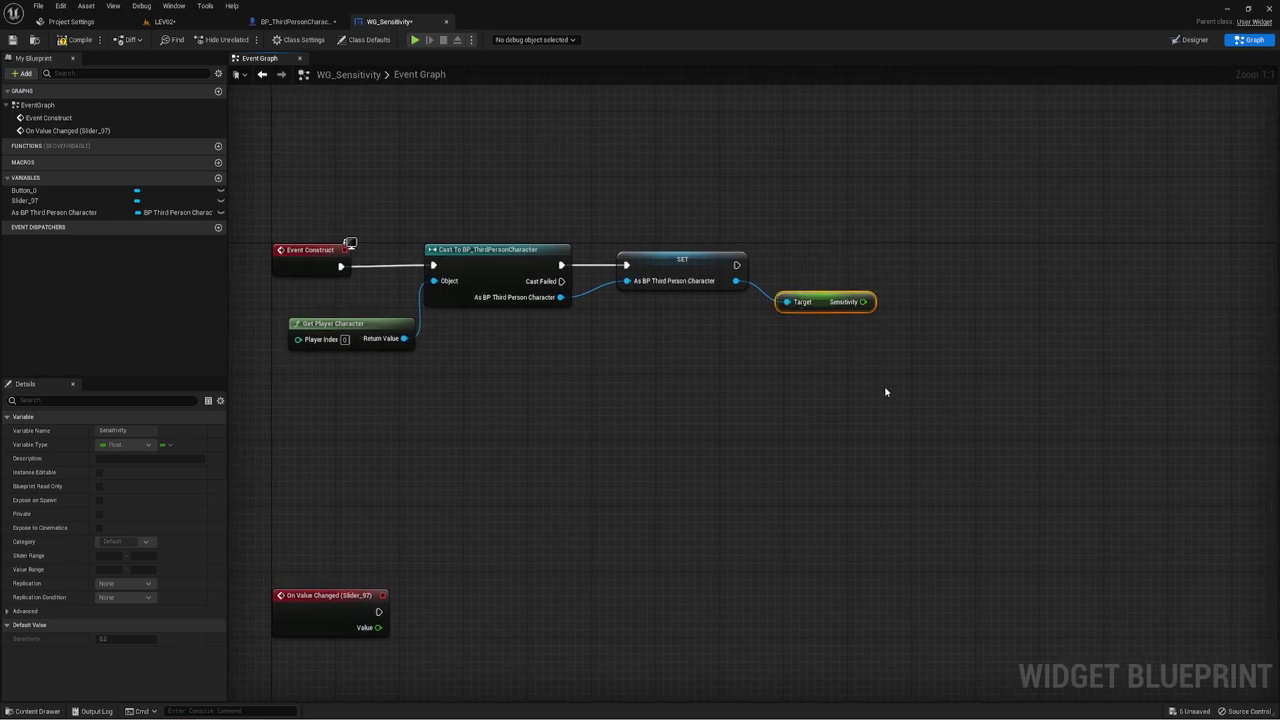
{"action": "left_click", "coordinate": [867, 353]}
{"action": "right_click_drag", "start_coordinate": [867, 353], "coordinate": [853, 360]}
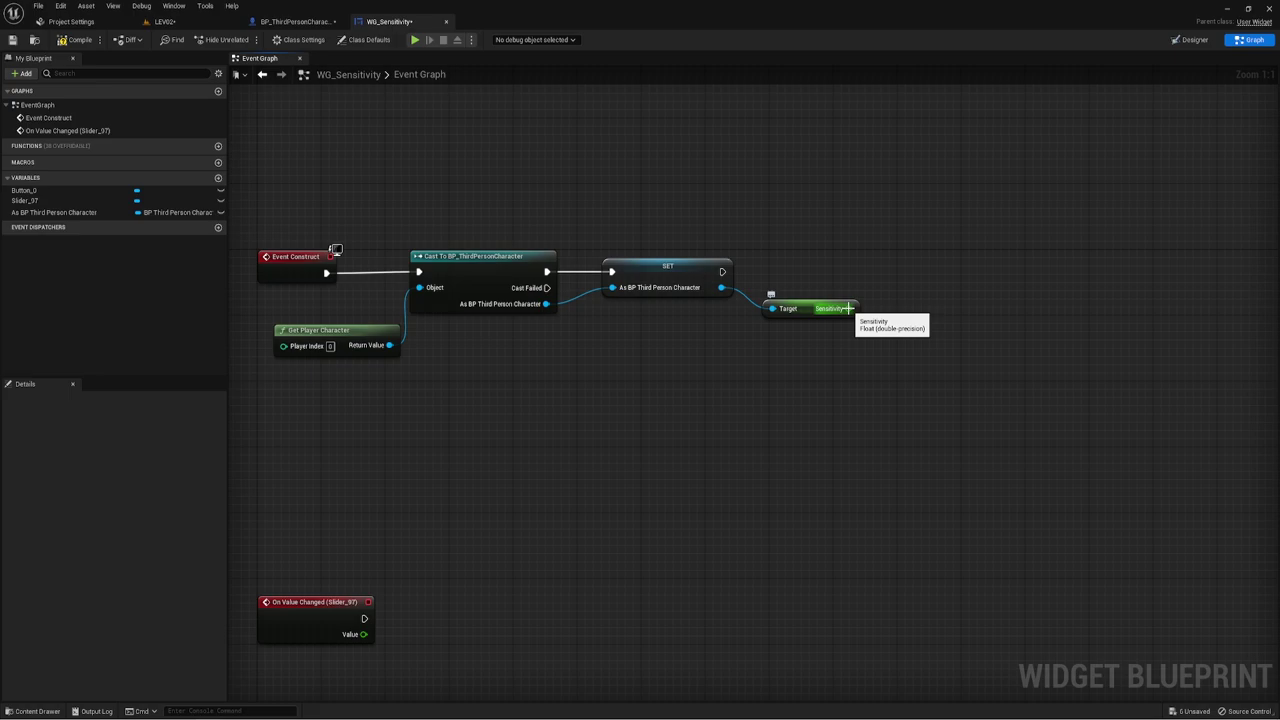
Change BP_ThirdPersonCharacter's Sensitivity default from 0.2 to 50, then return to WG_Sensitivity's Event Graph.
{"action": "right_click_drag", "start_coordinate": [799, 301], "coordinate": [814, 293]}
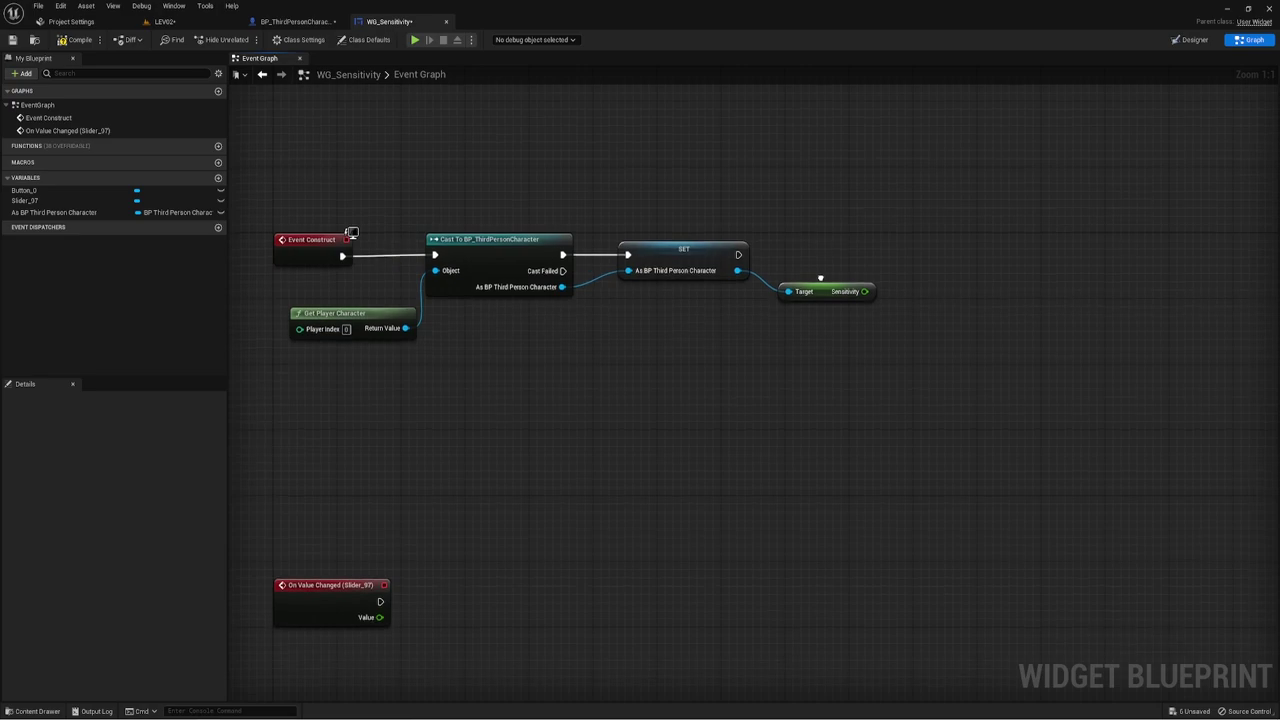
{"action": "left_click", "coordinate": [818, 305]}
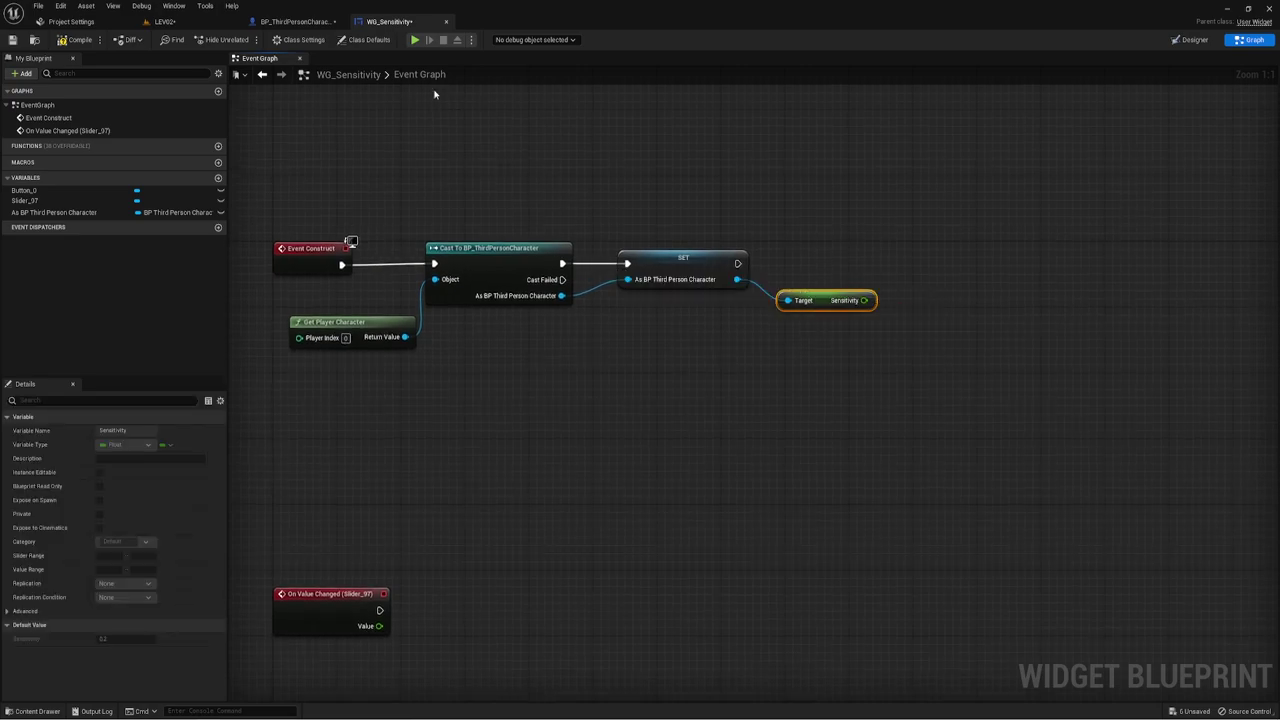
{"action": "left_click", "coordinate": [295, 21]}
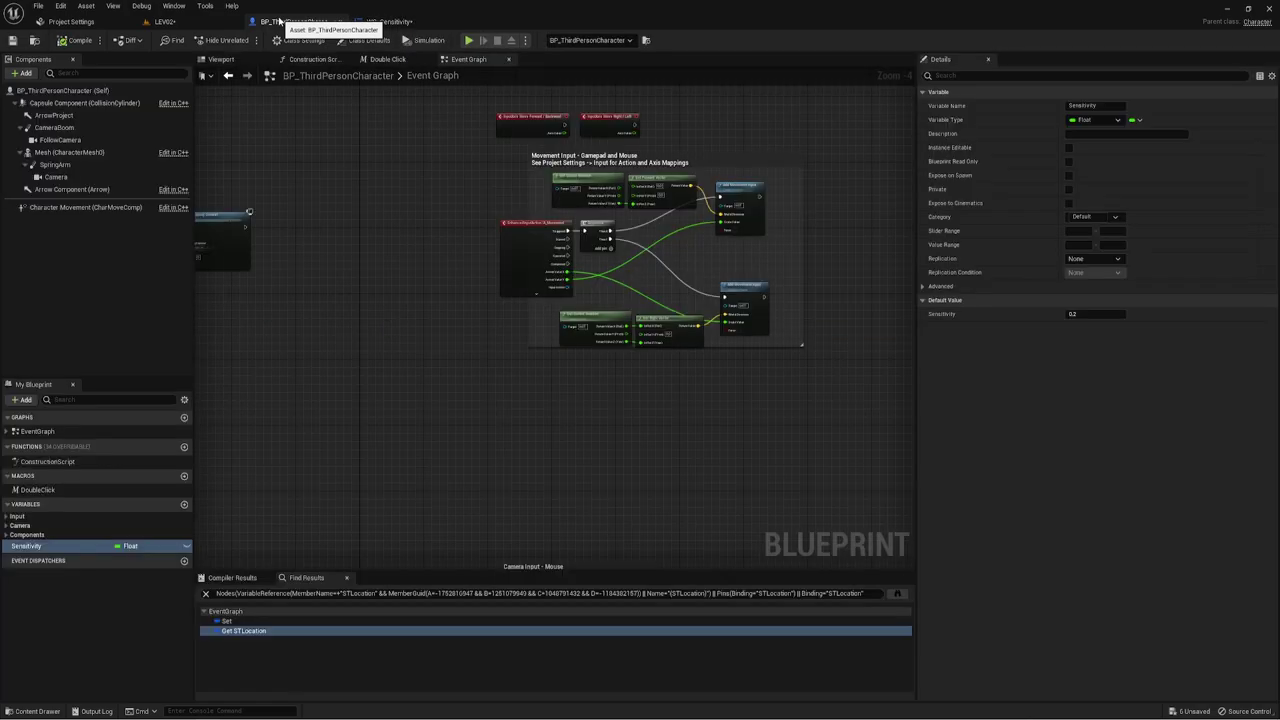
{"action": "left_click", "coordinate": [1076, 315]}
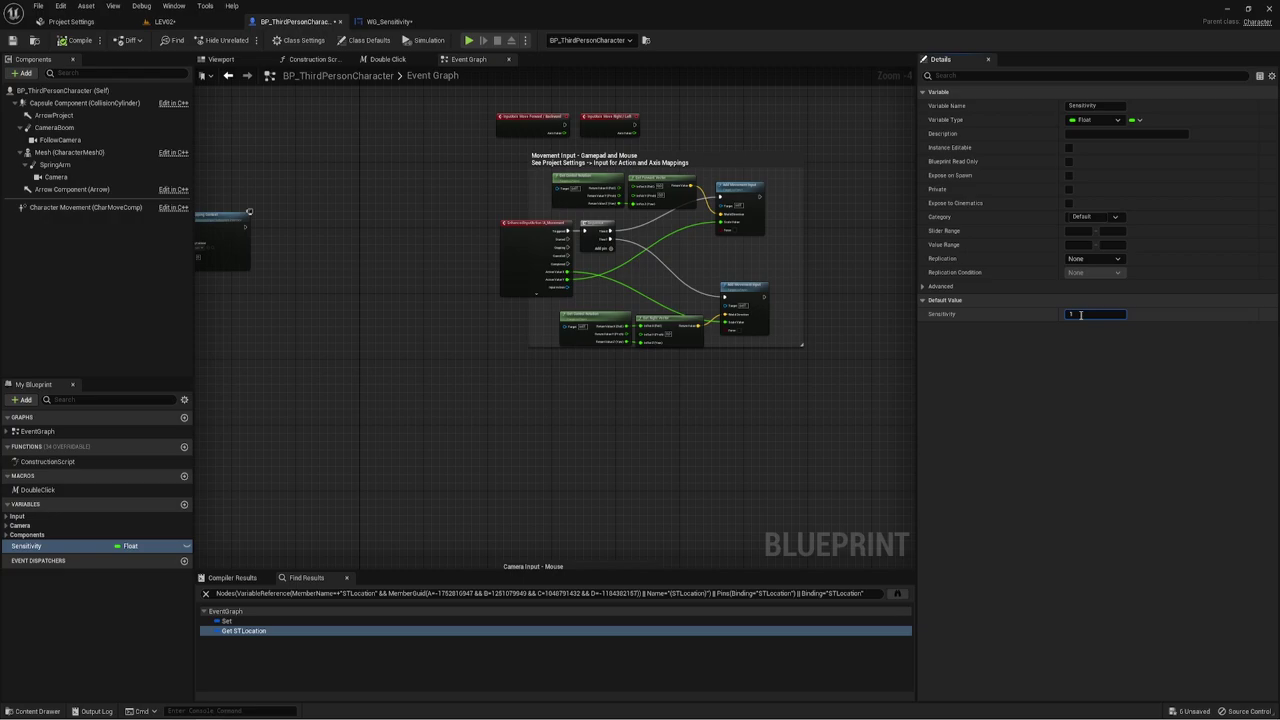
{"action": "left_click", "coordinate": [389, 21]}
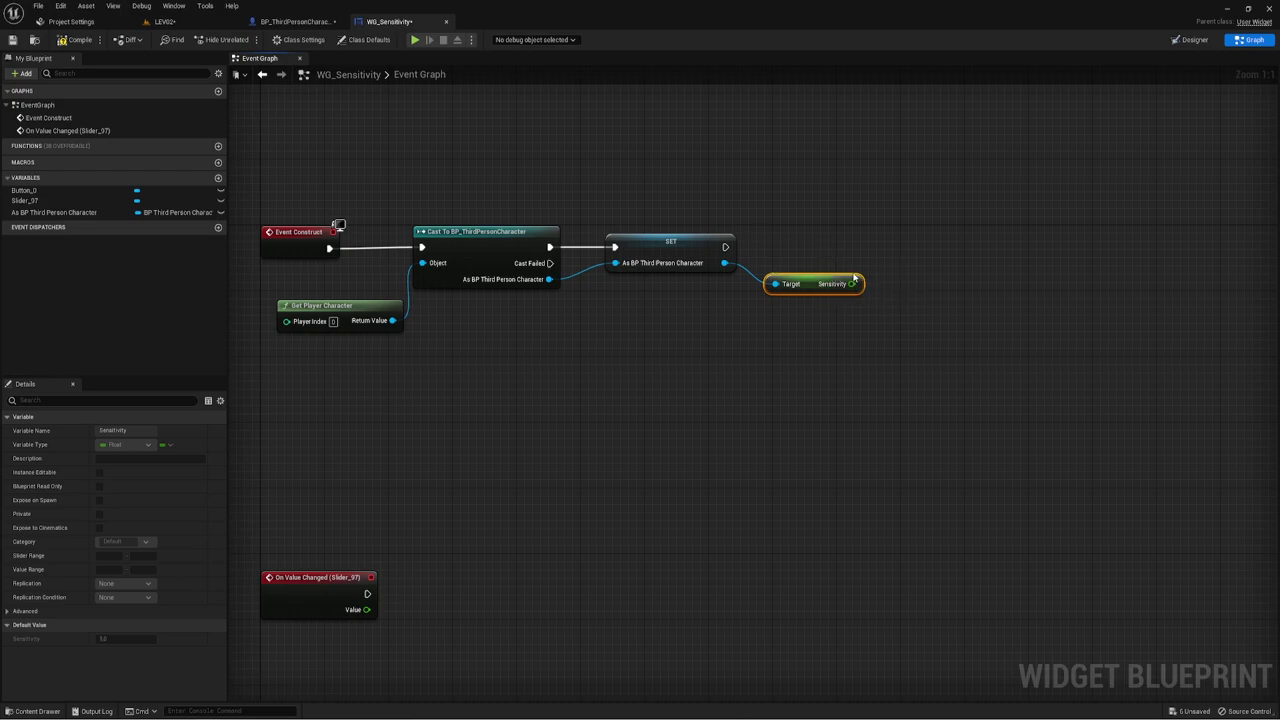
Create a WG_Sensitivity variable named Sensitivity and change its type from Boolean to Float.
{"action": "left_click_drag", "start_coordinate": [853, 283], "coordinate": [885, 310]}
{"action": "left_click", "coordinate": [777, 364]}
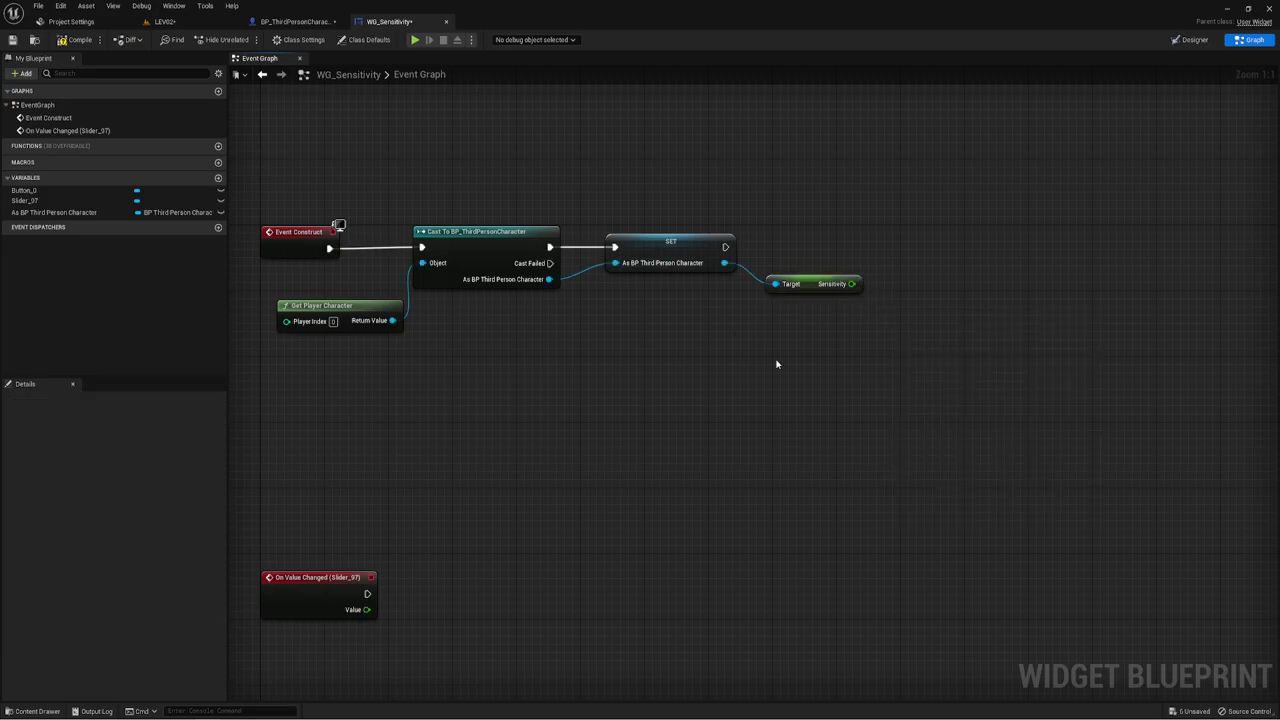
{"action": "right_click_drag", "start_coordinate": [633, 365], "coordinate": [751, 350]}
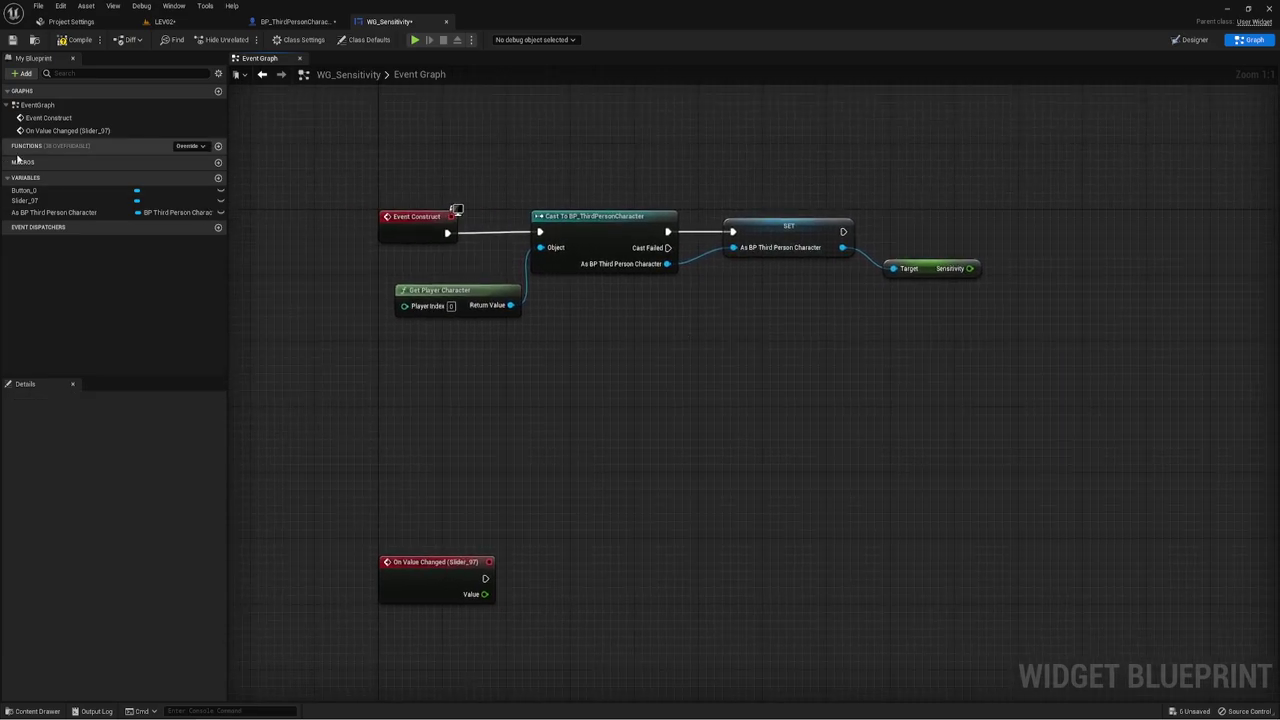
{"action": "left_click", "coordinate": [217, 178]}
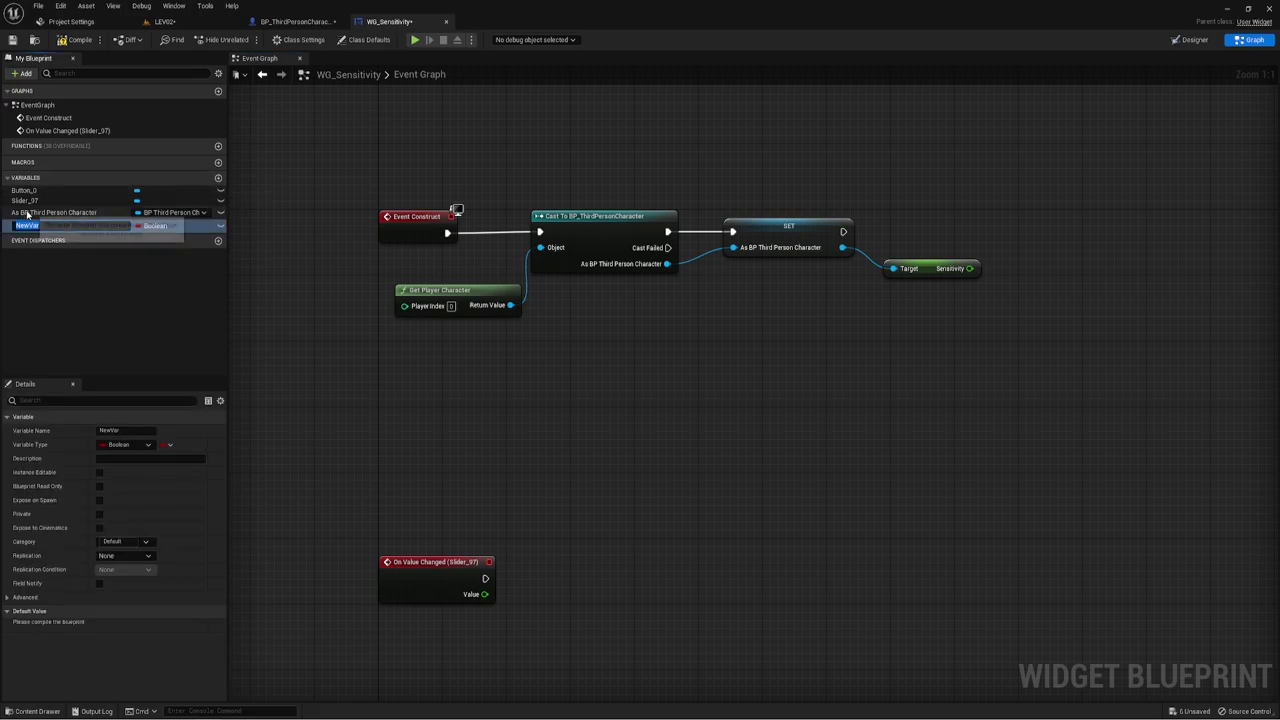
{"action": "type", "text": "Sens"}
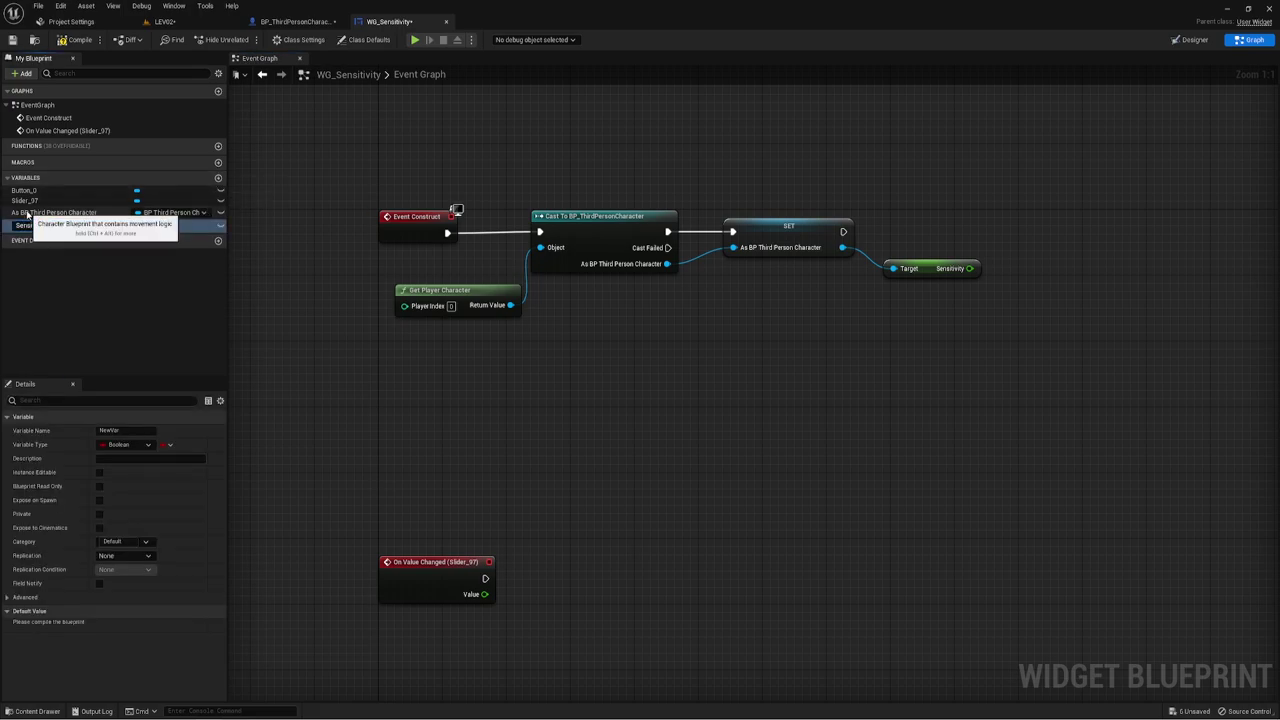
{"action": "key", "text": "Return"}
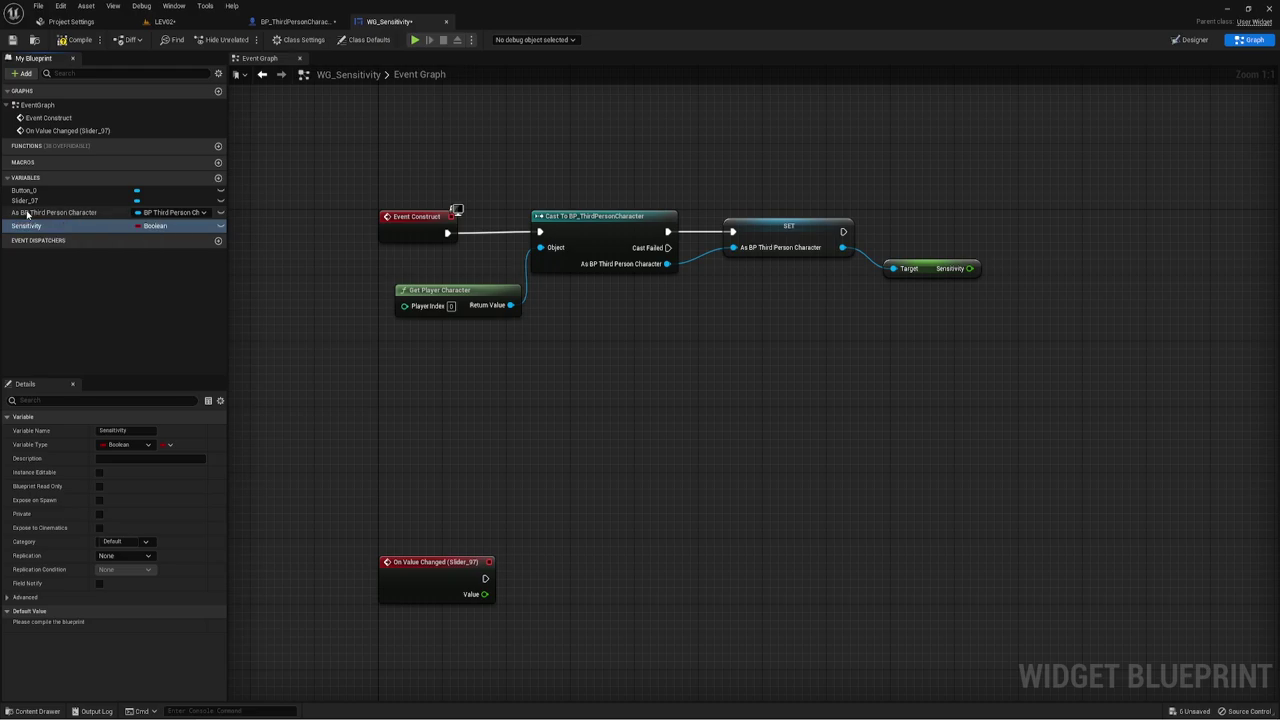
{"action": "left_click", "coordinate": [152, 226]}
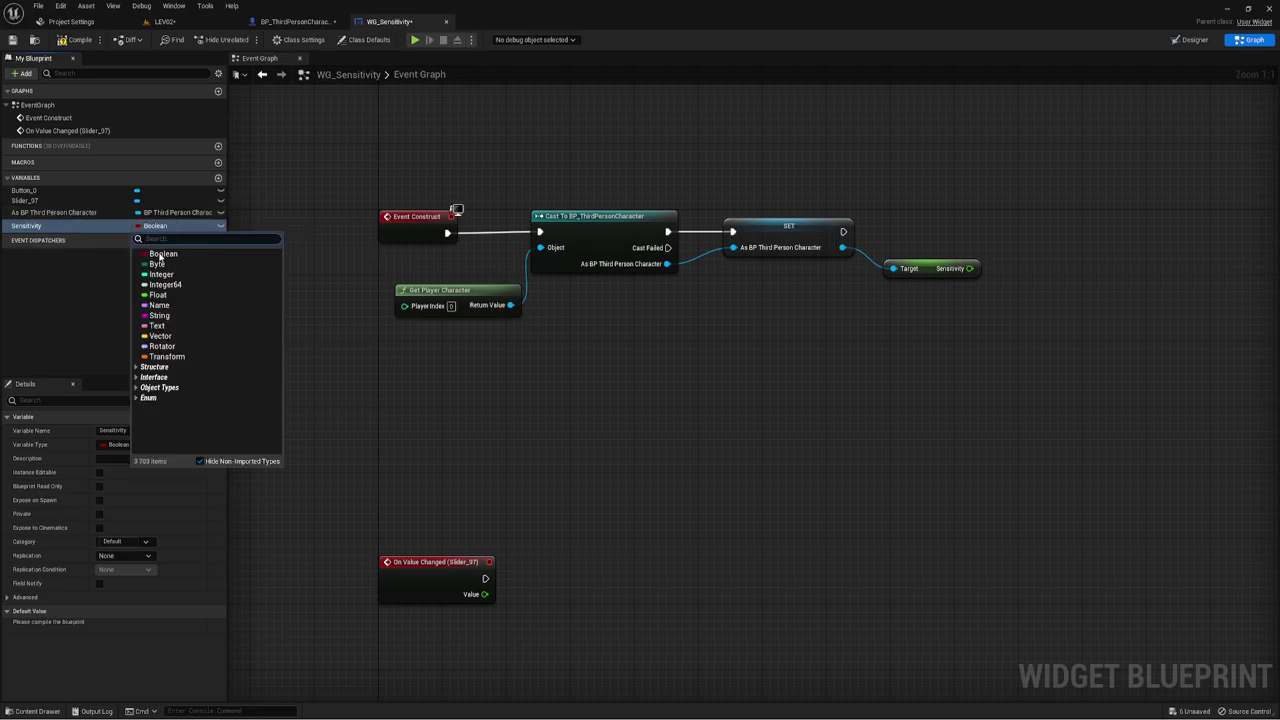
{"action": "left_click", "coordinate": [158, 295]}
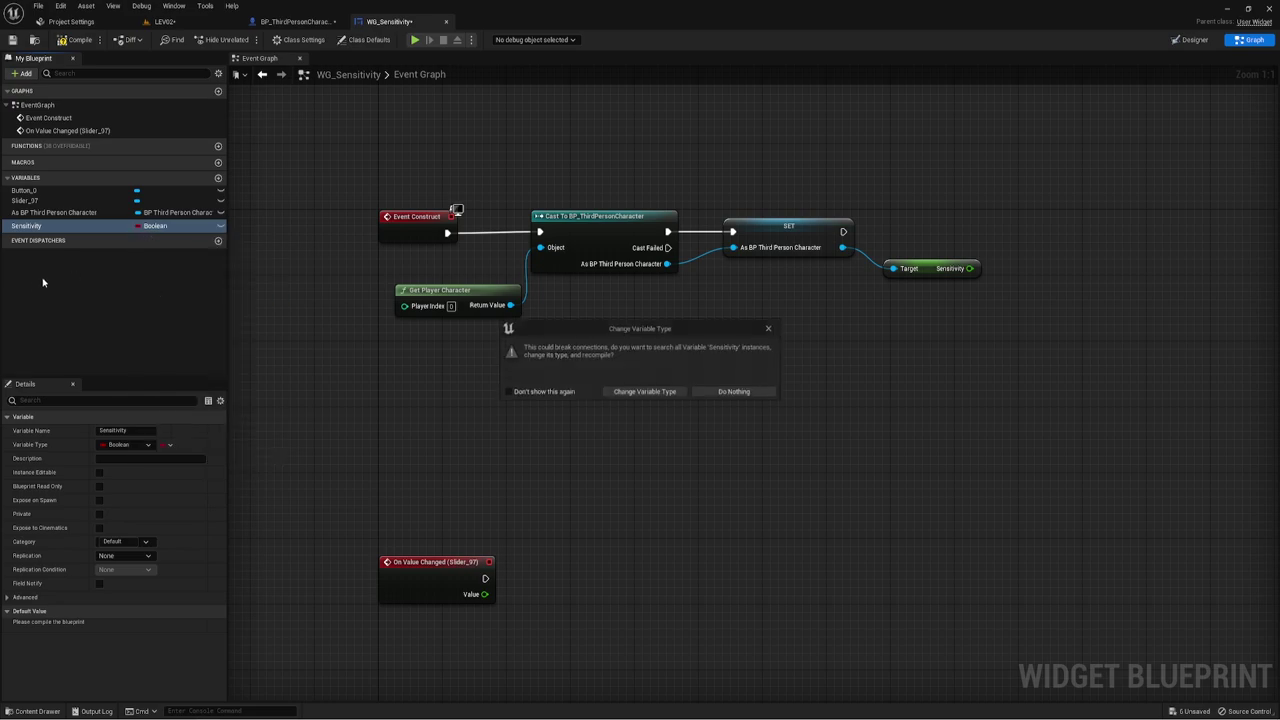
{"action": "left_click", "coordinate": [619, 393]}
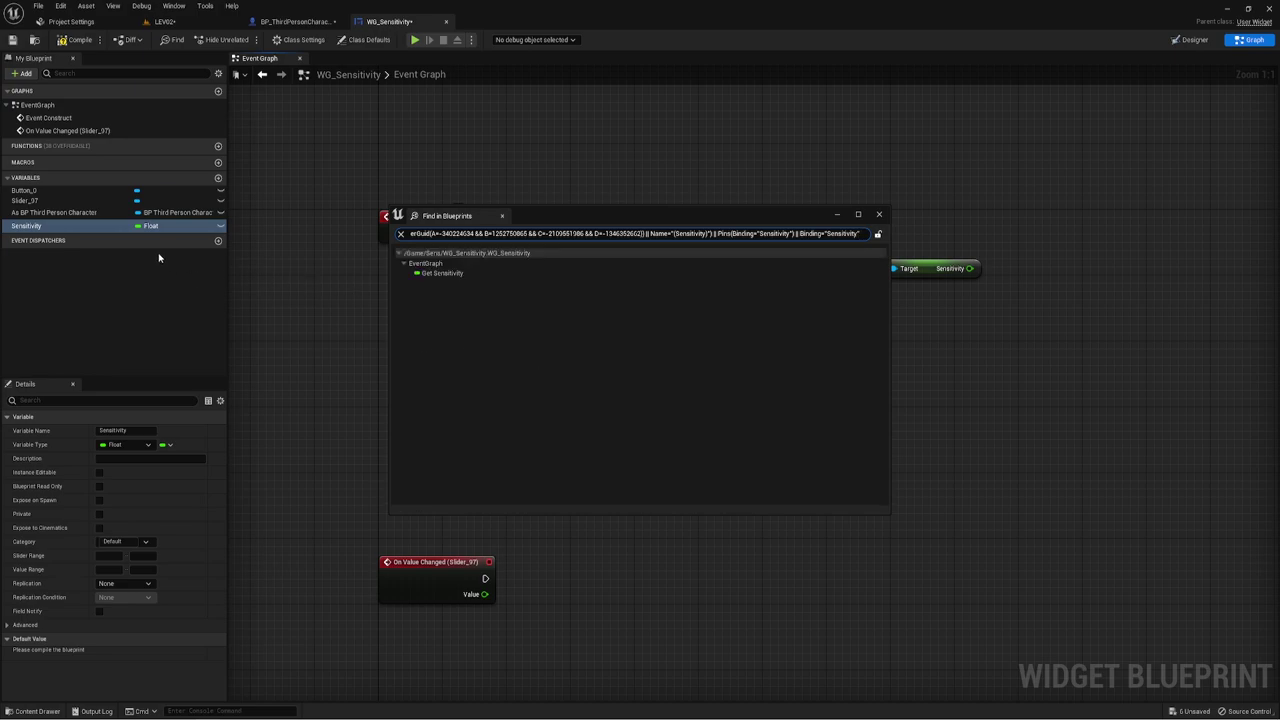
{"action": "left_click", "coordinate": [879, 214]}
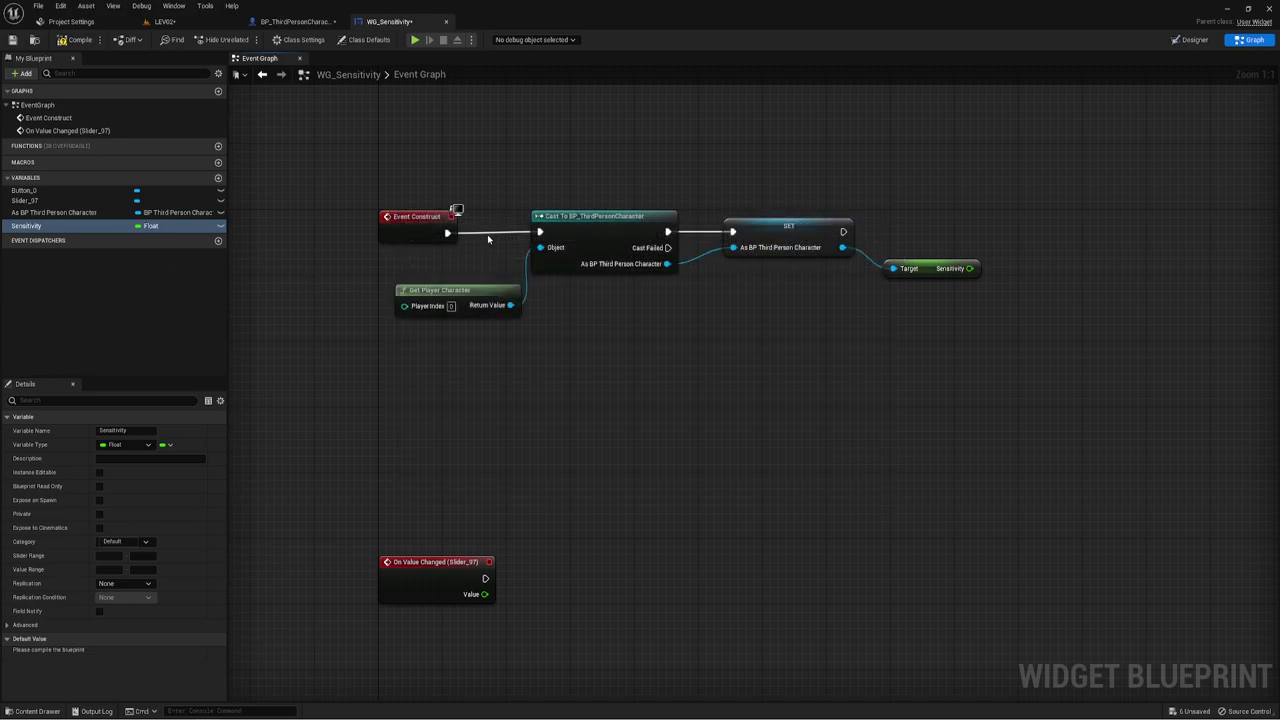
{"action": "right_click", "coordinate": [16, 227]}
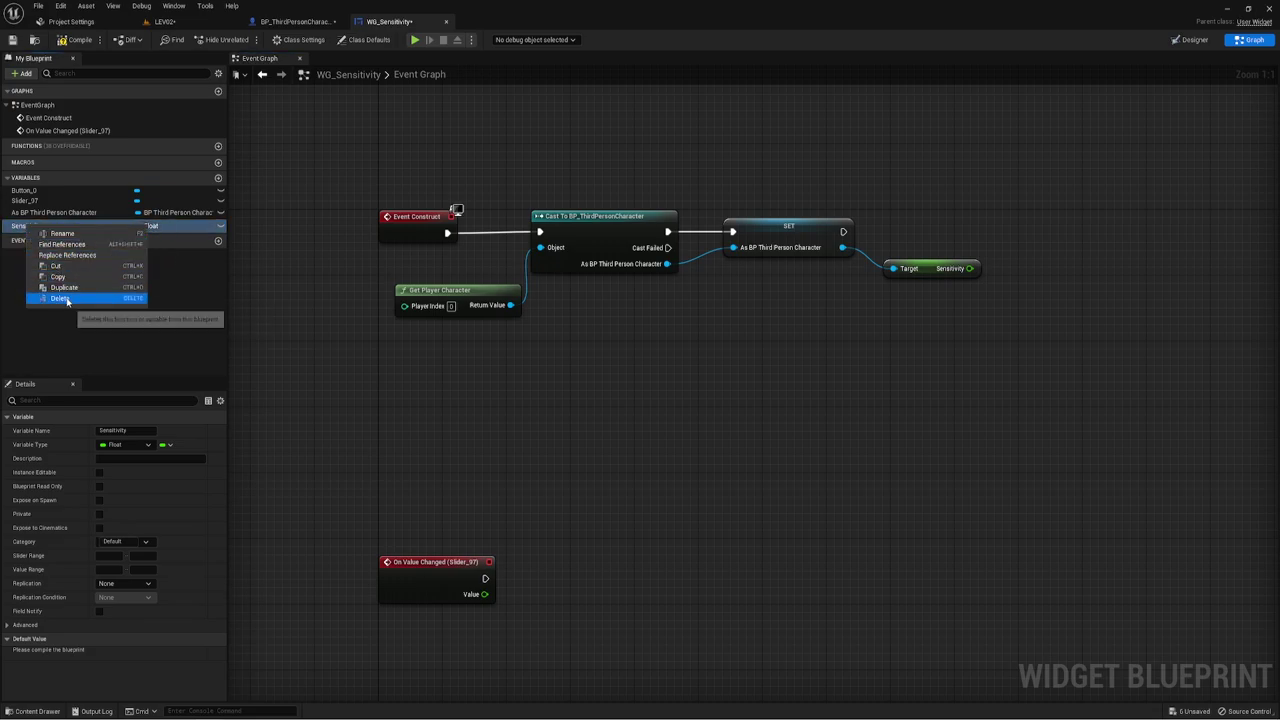
Duplicate Sensitivity as MaxSensitivity, compile, and set its default value to 300.
{"action": "left_click", "coordinate": [64, 287]}
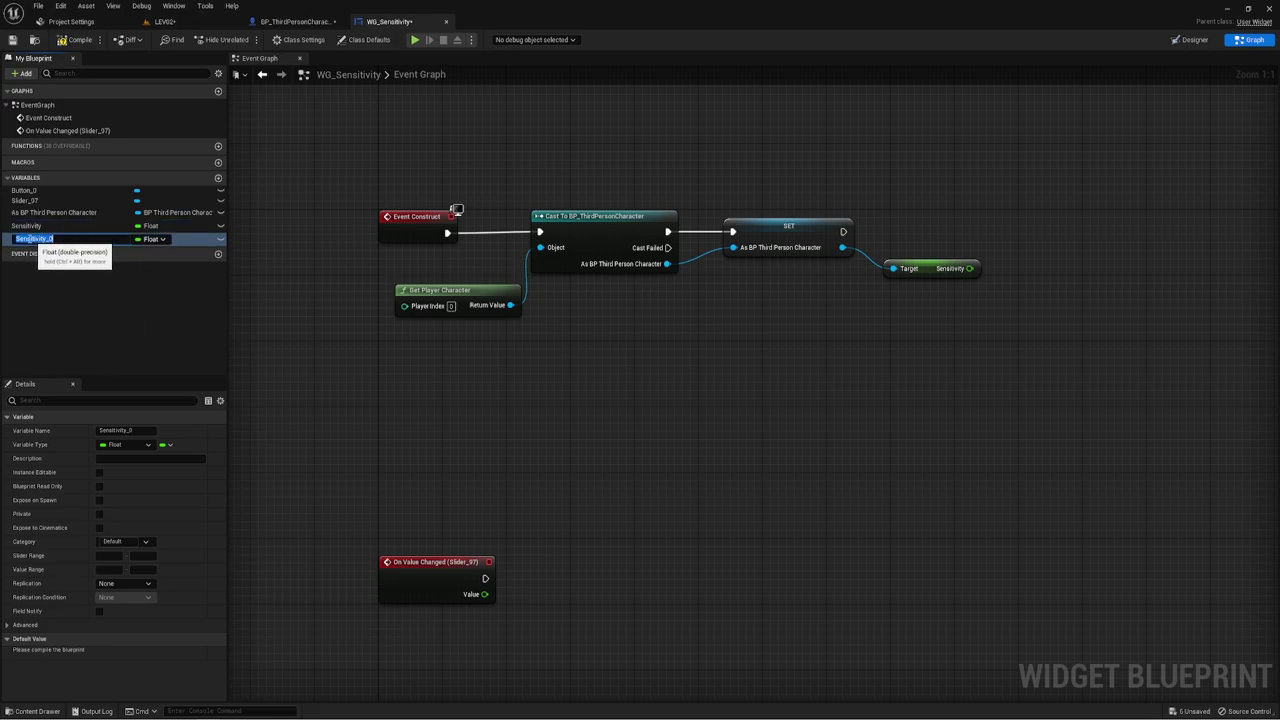
{"action": "key", "text": "Left"}
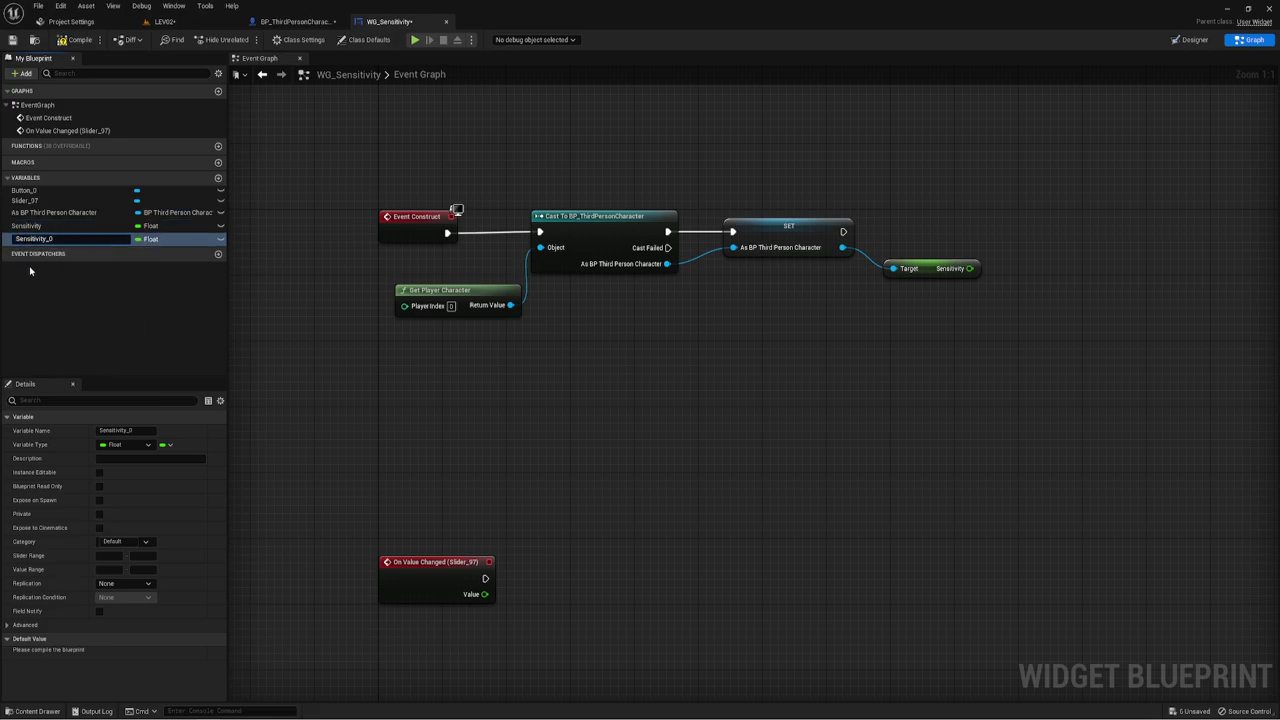
{"action": "type", "text": "Max"}
{"action": "key", "text": "Return"}
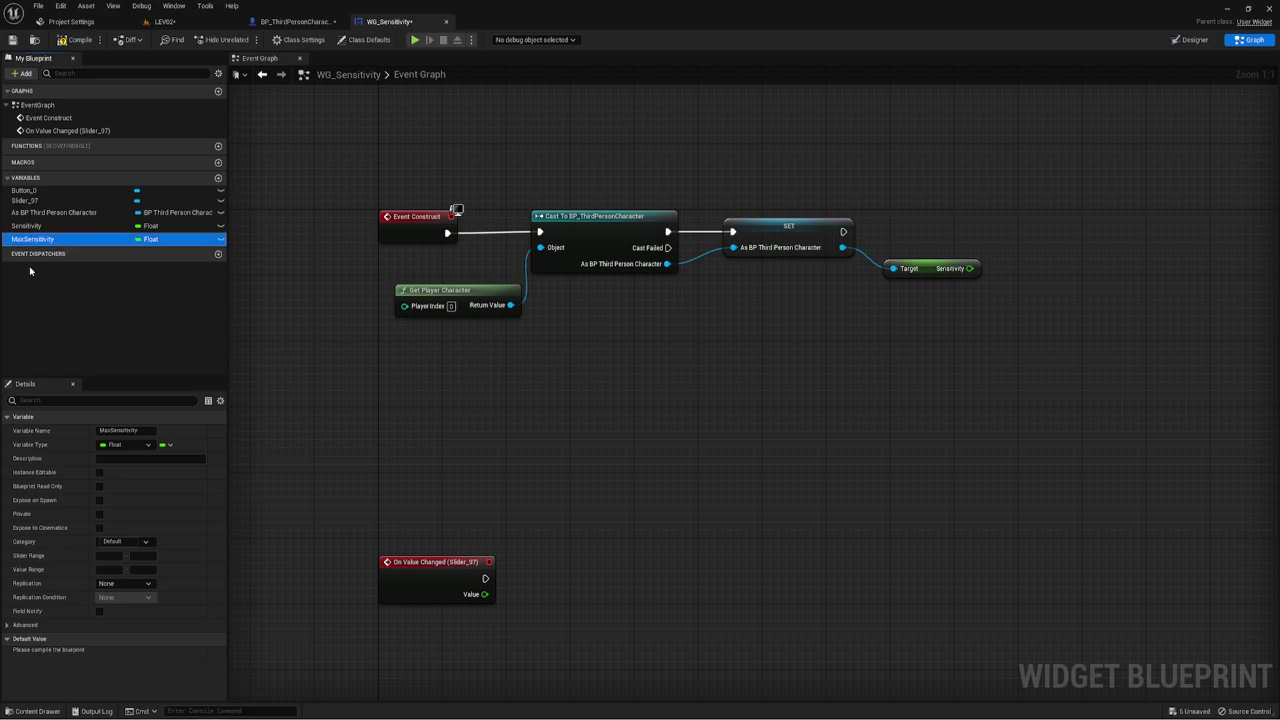
{"action": "left_click", "coordinate": [40, 226]}
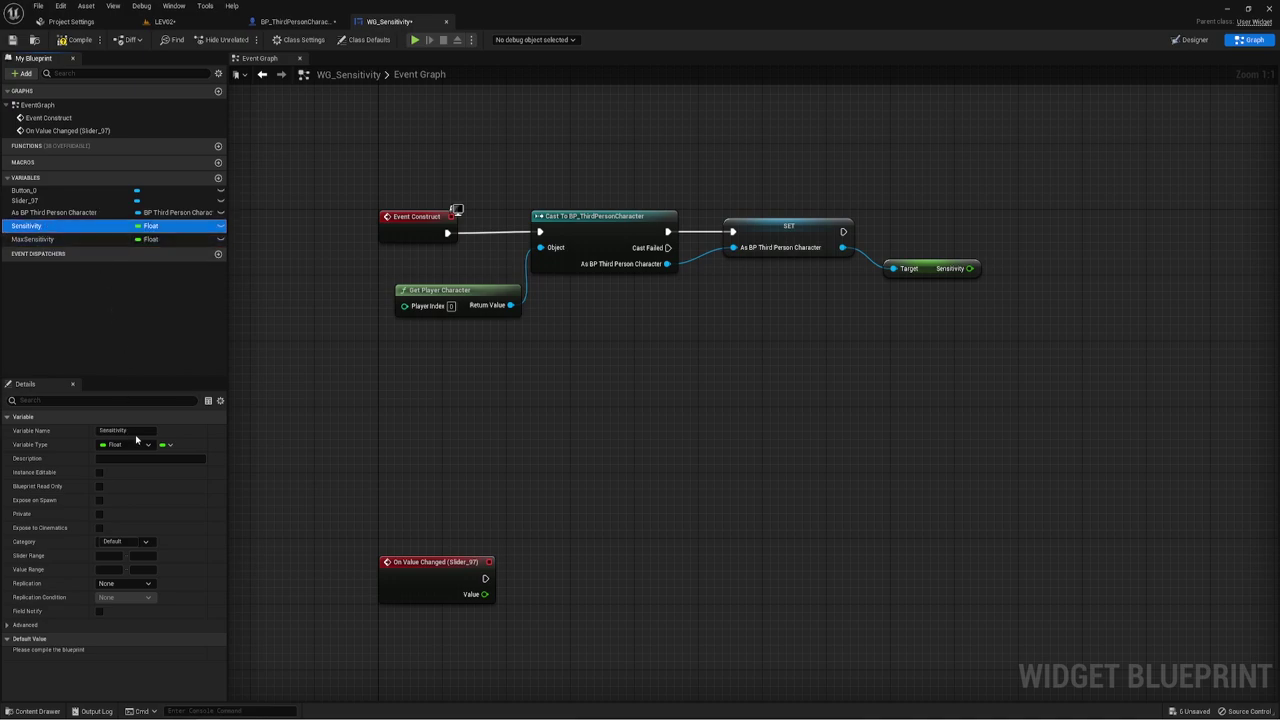
{"action": "left_click", "coordinate": [75, 40]}
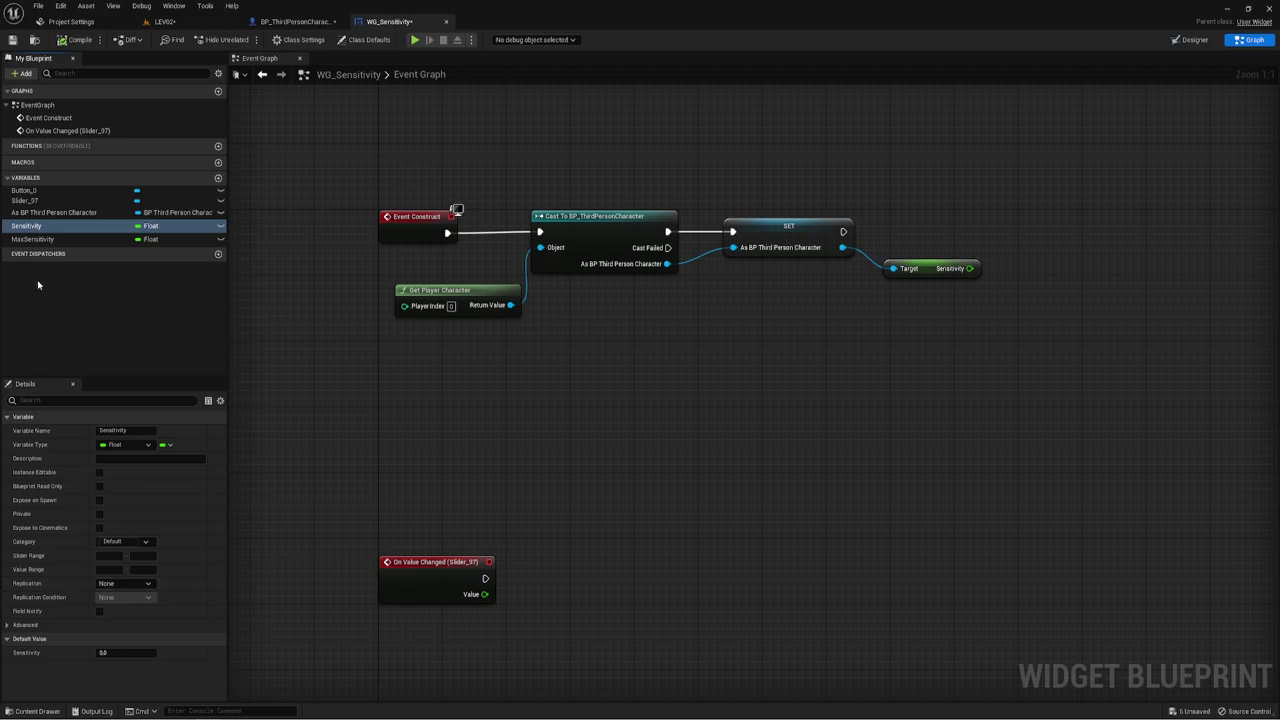
{"action": "left_click", "coordinate": [48, 239]}
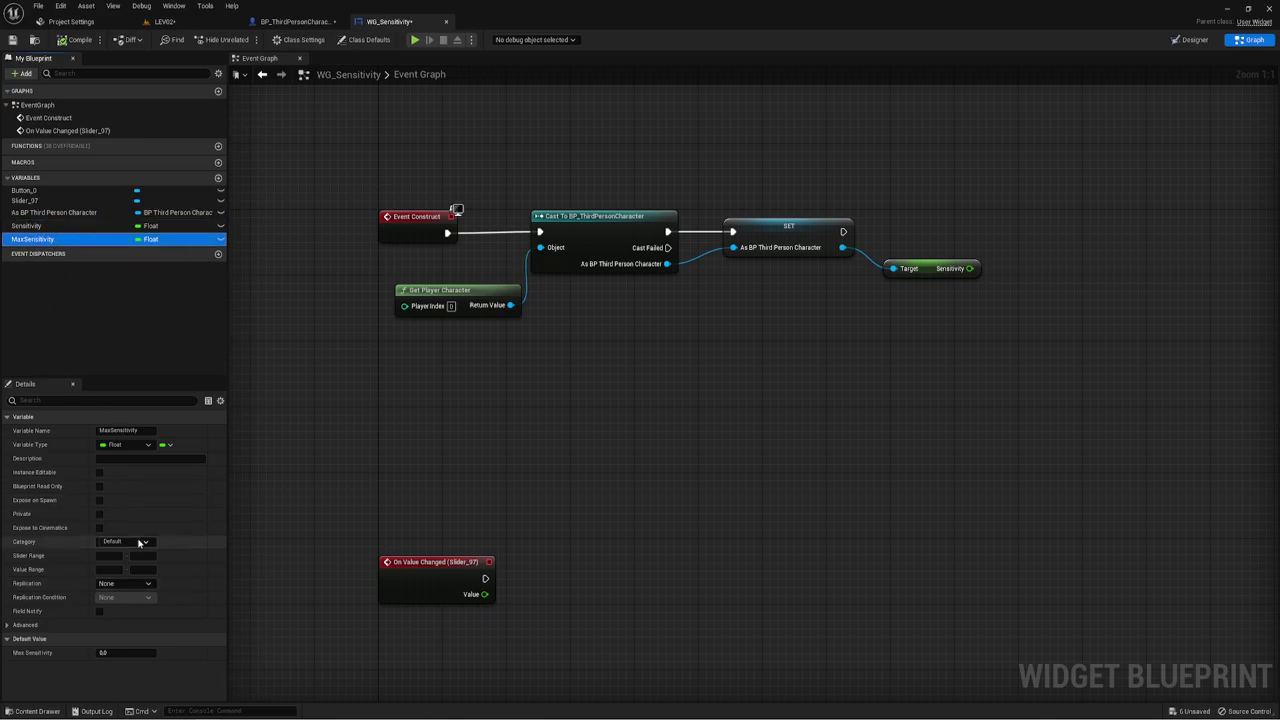
{"action": "left_click", "coordinate": [113, 655]}
{"action": "type", "text": "300"}
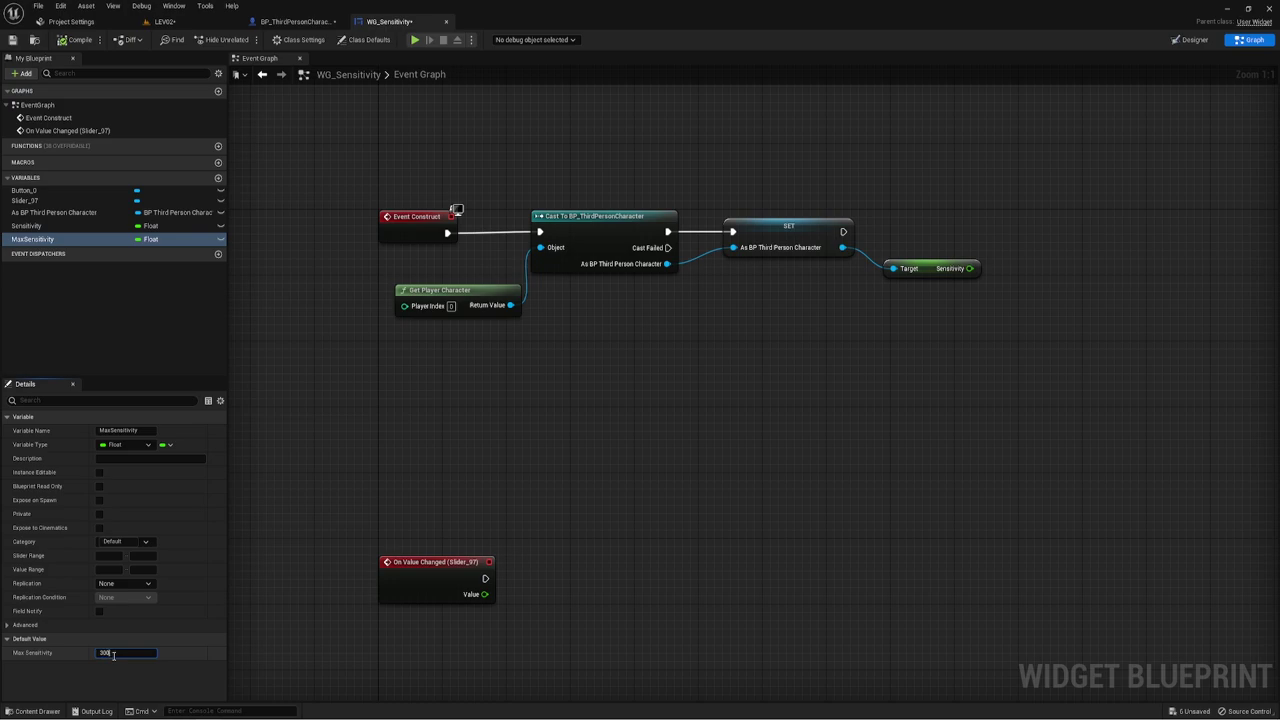
{"action": "key", "text": "Return"}
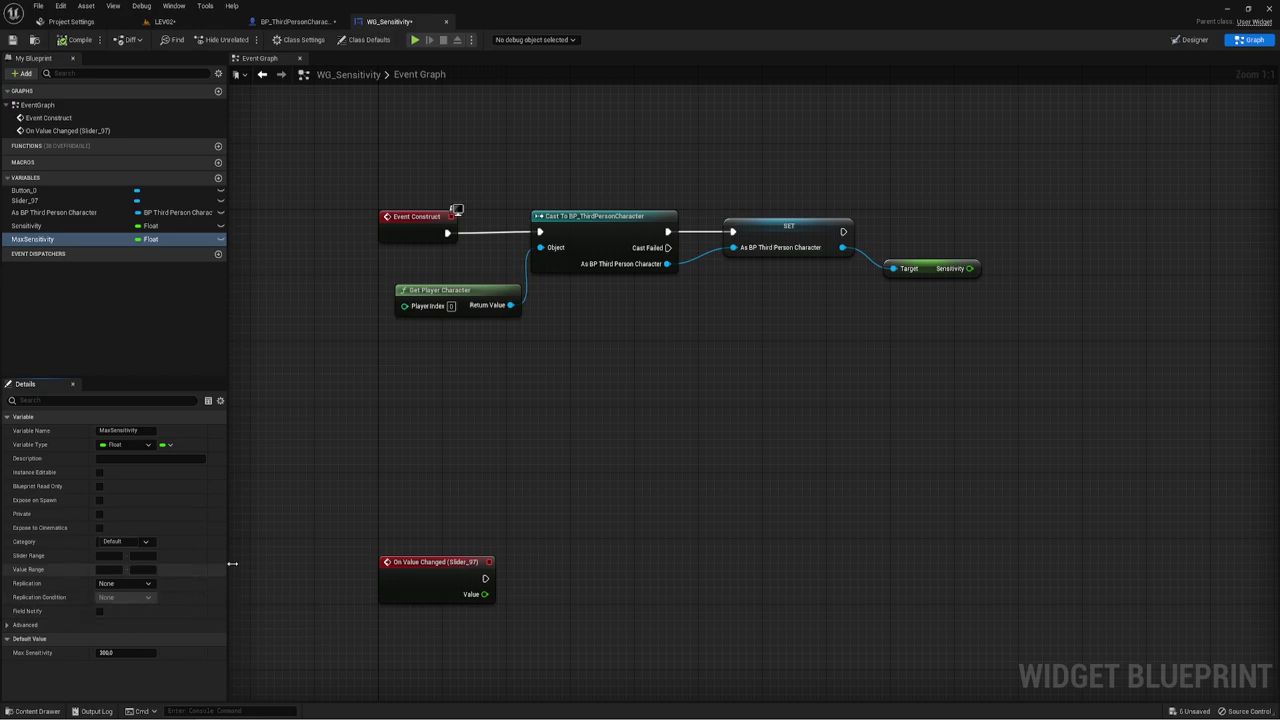
Divide the character's Sensitivity by MaxSensitivity with a divide node.
{"action": "right_click_drag", "start_coordinate": [951, 290], "coordinate": [896, 291]}
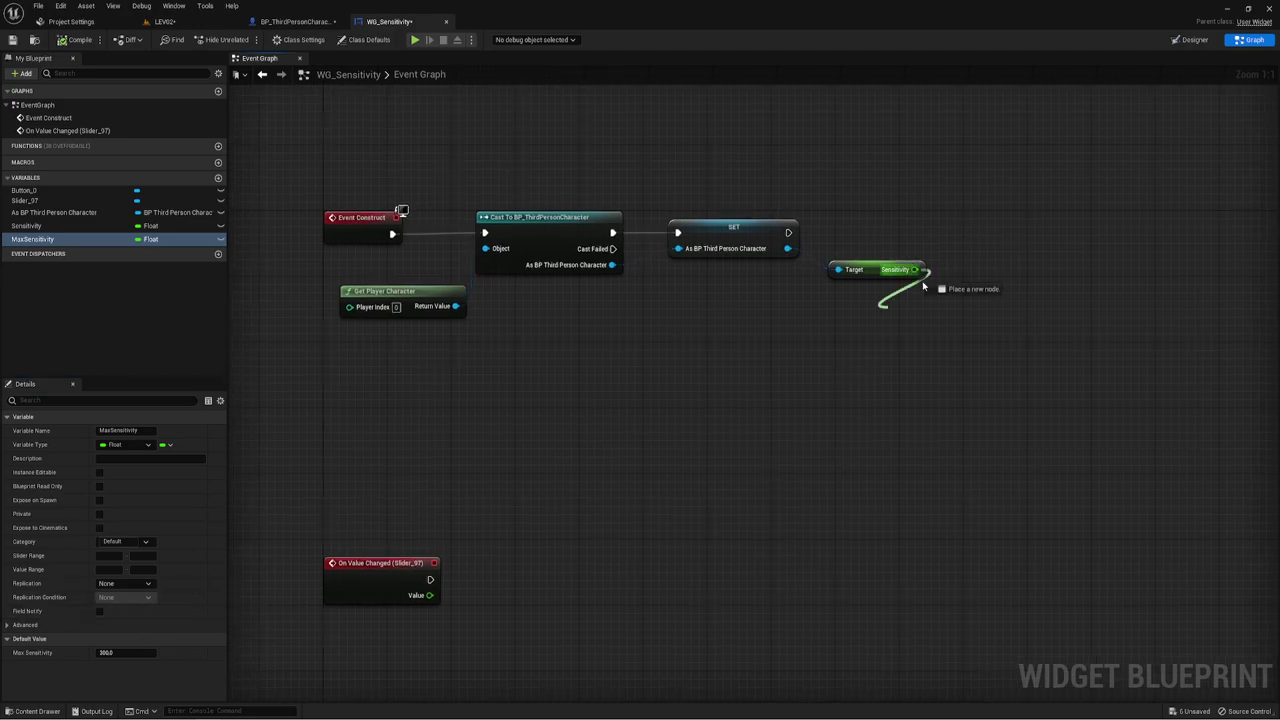
{"action": "right_click_drag", "start_coordinate": [879, 371], "coordinate": [815, 348]}
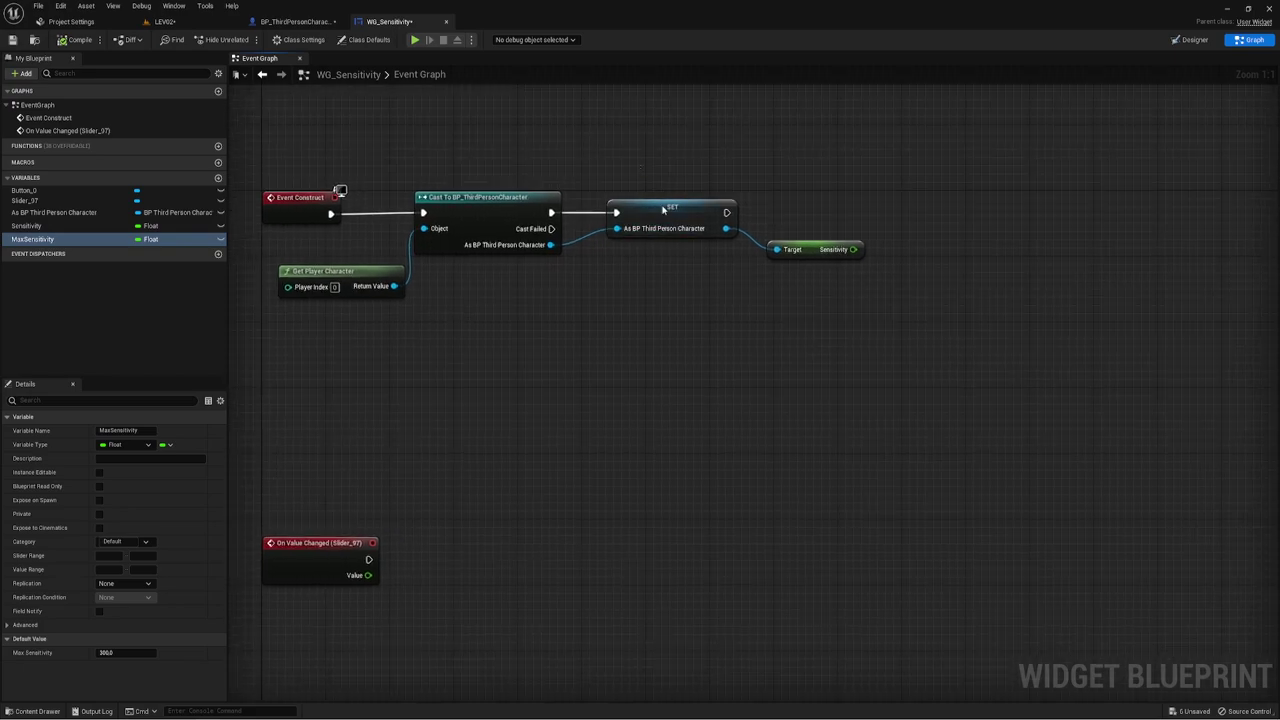
{"action": "left_click_drag", "start_coordinate": [663, 209], "coordinate": [872, 277]}
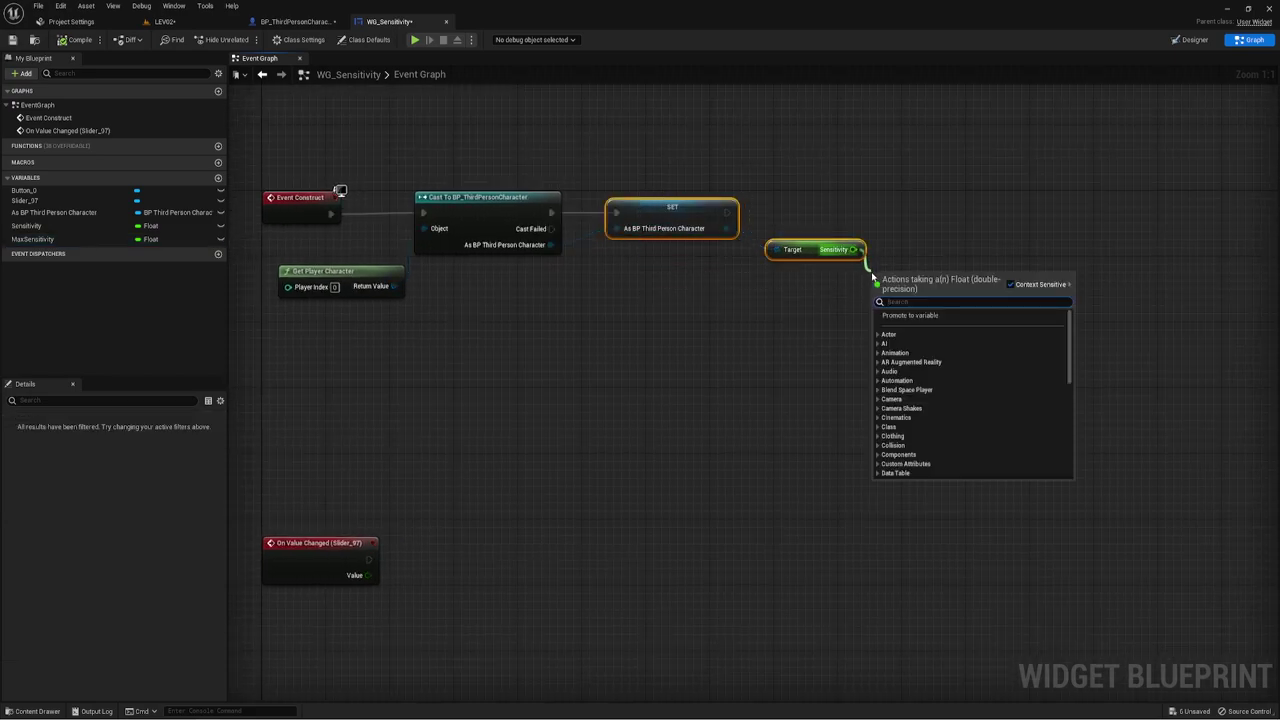
{"action": "type", "text": "/"}
{"action": "left_click", "coordinate": [906, 335]}
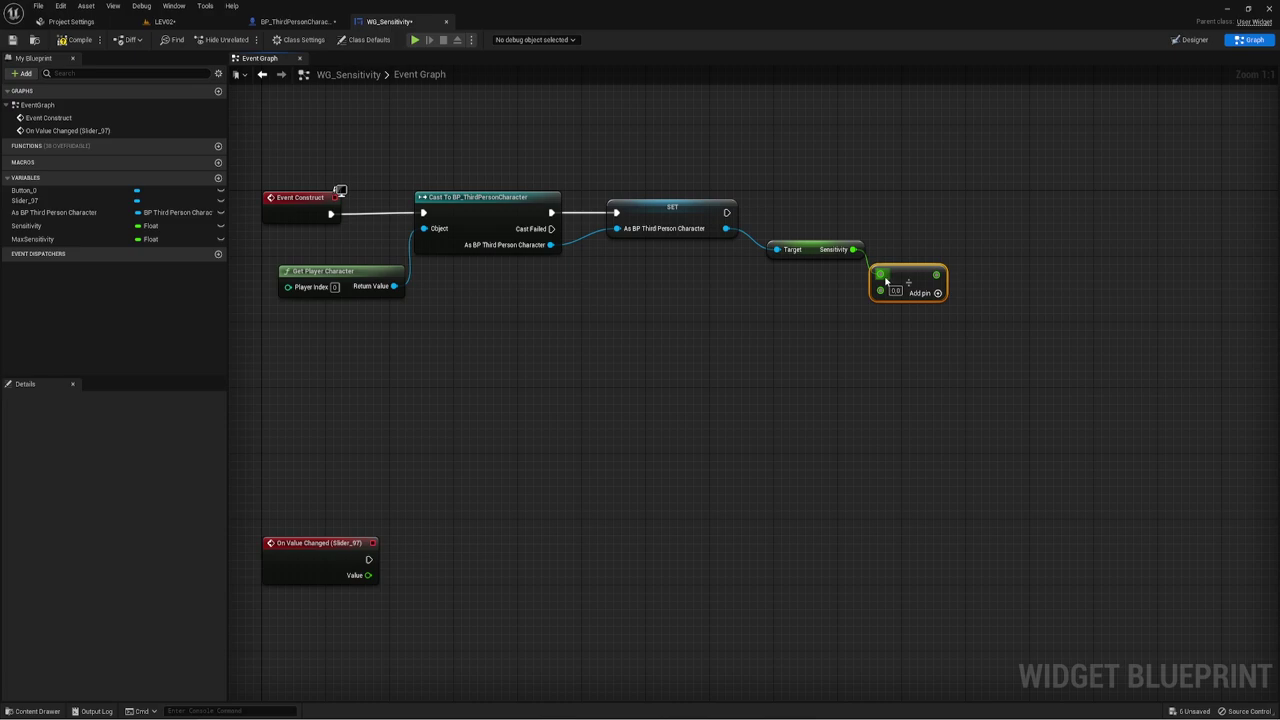
{"action": "mouse_move", "coordinate": [32, 239]}
{"action": "left_mouse_down"}
{"action": "mouse_move", "coordinate": [773, 318]}
{"action": "mouse_move", "coordinate": [779, 286]}
{"action": "mouse_move", "coordinate": [880, 289]}
{"action": "left_mouse_up"}
Store the division result in the widget's Sensitivity with a SET node after the cast.
{"action": "right_click_drag", "start_coordinate": [340, 190], "coordinate": [243, 201]}
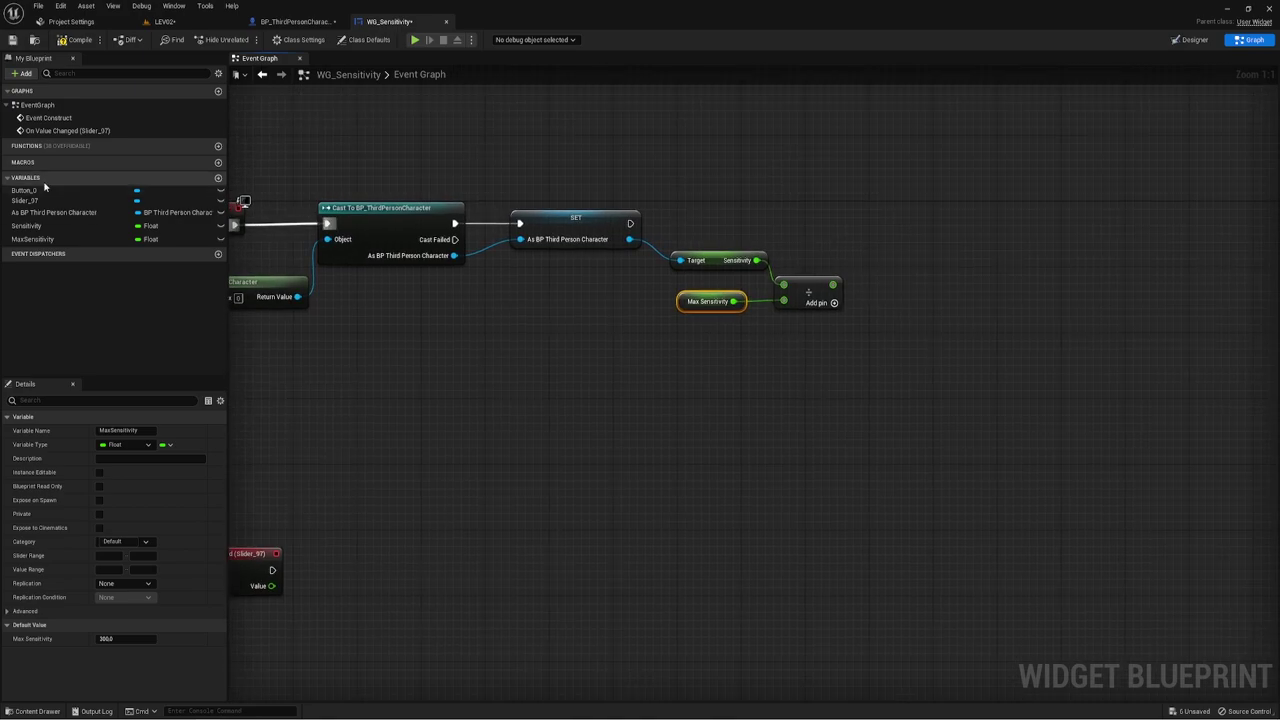
{"action": "mouse_move", "coordinate": [35, 229]}
{"action": "left_mouse_down", "text": "alt"}
{"action": "mouse_move", "coordinate": [840, 205]}
{"action": "mouse_move", "coordinate": [893, 220]}
{"action": "left_mouse_up", "text": "alt"}
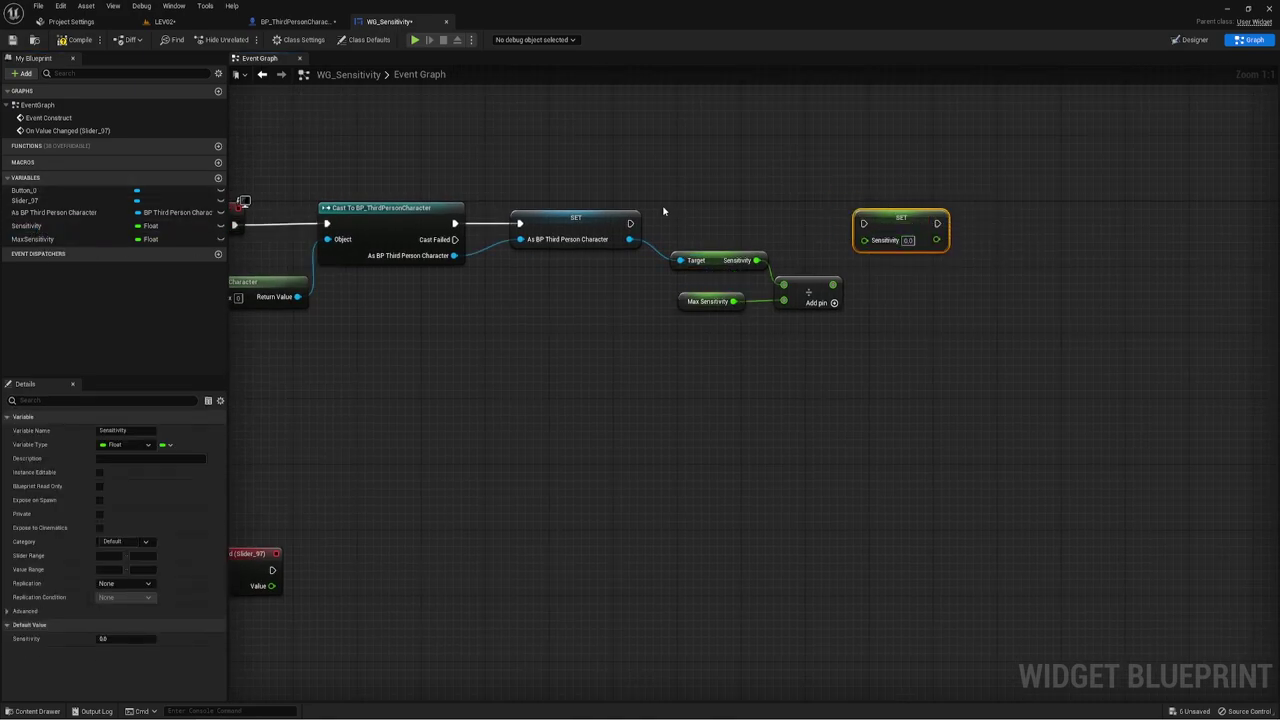
{"action": "mouse_move", "coordinate": [630, 223]}
{"action": "left_mouse_down"}
{"action": "mouse_move", "coordinate": [860, 222]}
{"action": "mouse_move", "coordinate": [833, 285]}
{"action": "left_mouse_up"}
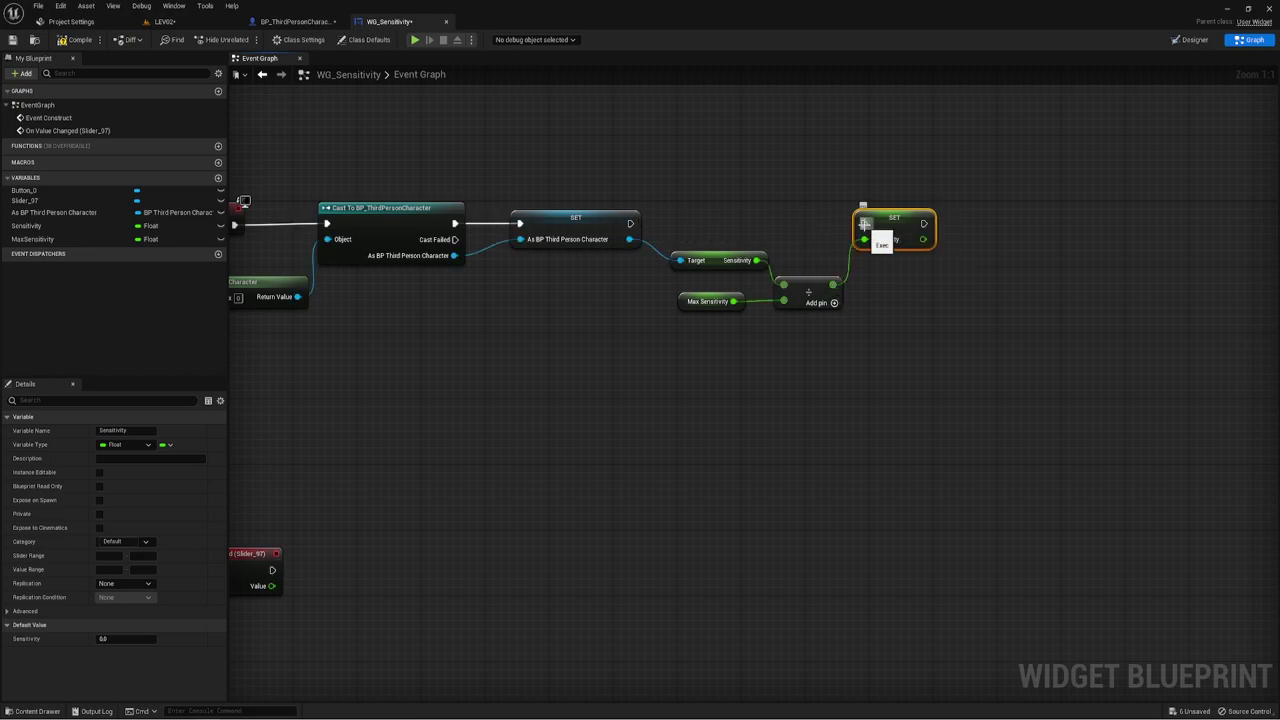
{"action": "left_click_drag", "start_coordinate": [863, 223], "coordinate": [630, 223]}
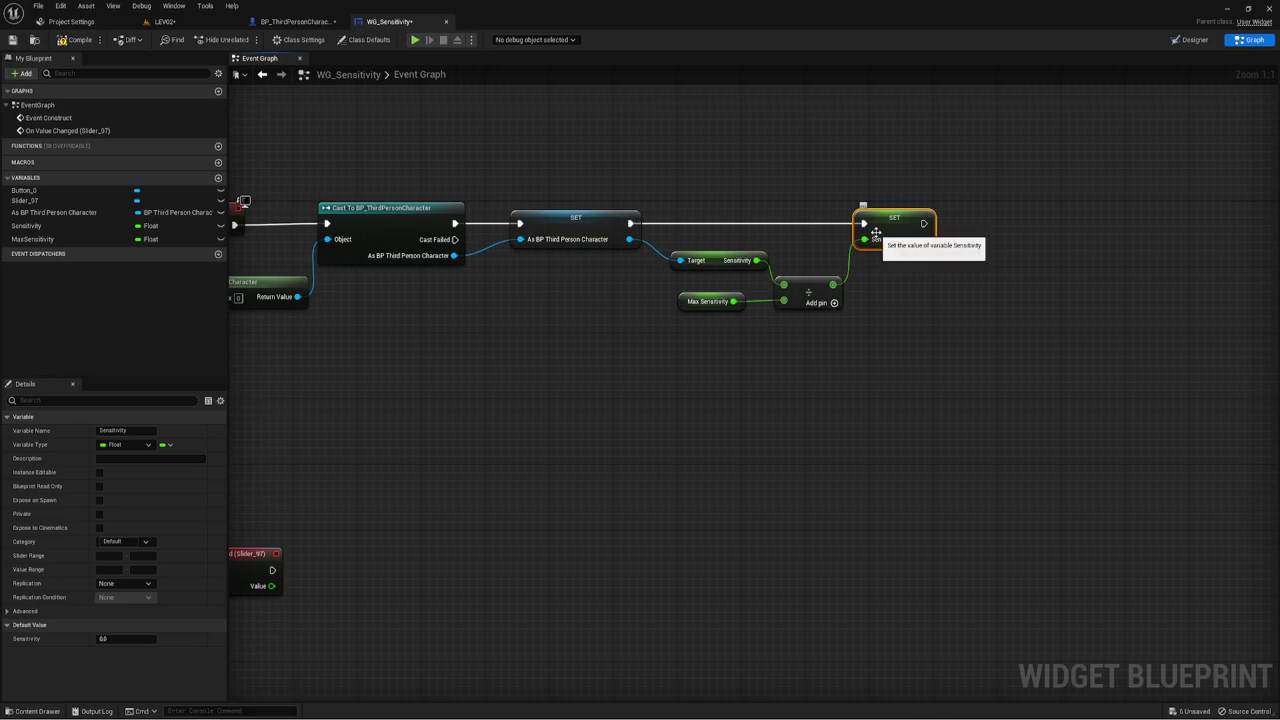
{"action": "left_click_drag", "start_coordinate": [870, 177], "coordinate": [965, 271]}
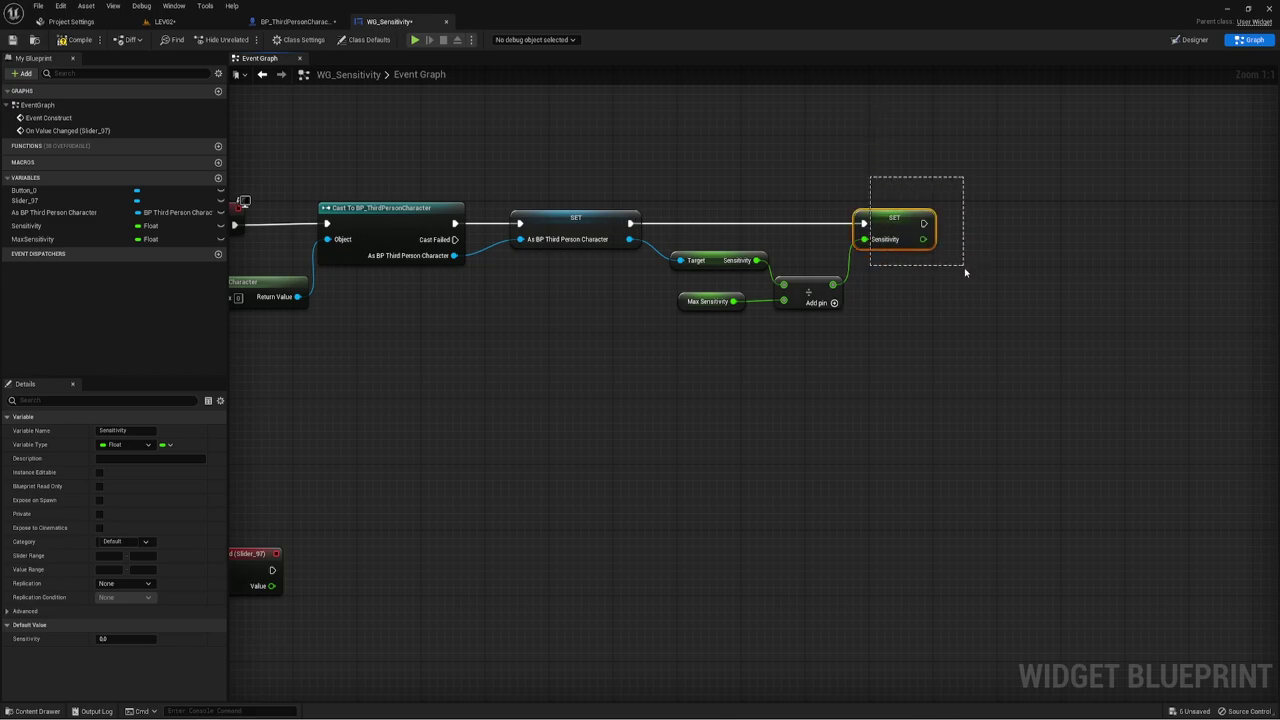
{"action": "left_click_drag", "start_coordinate": [845, 177], "coordinate": [952, 258]}
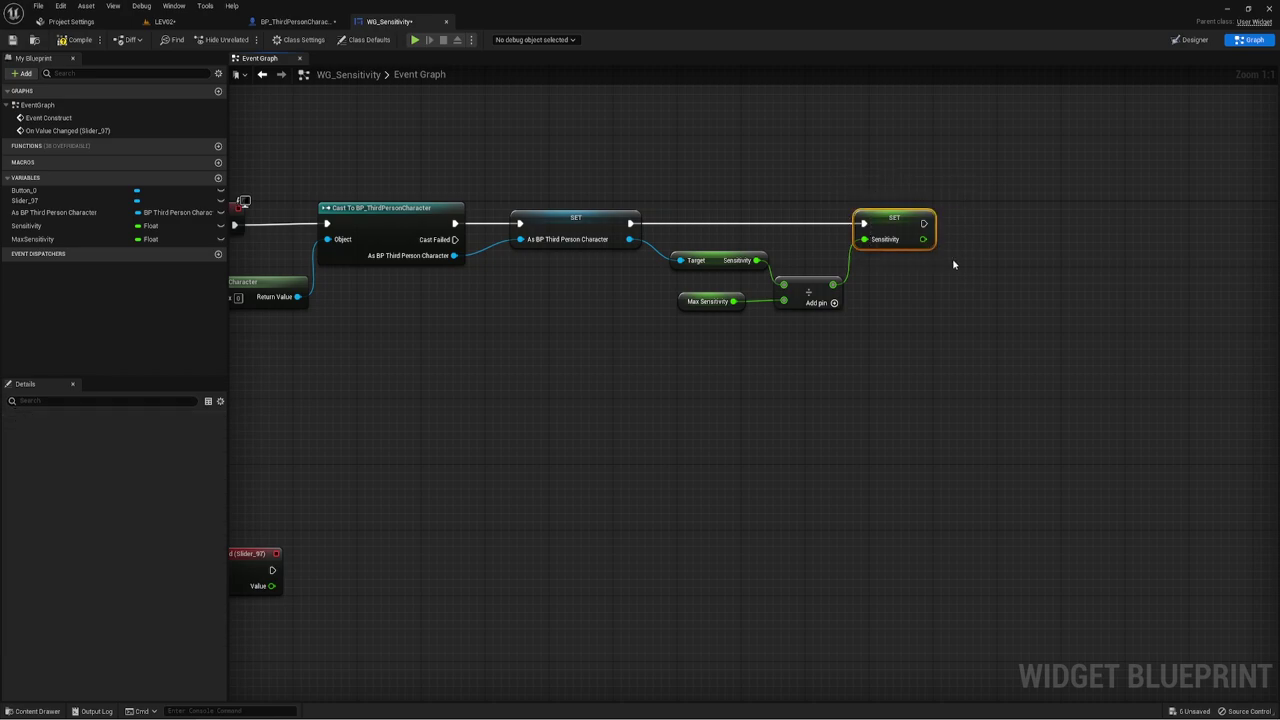
{"action": "left_click", "coordinate": [958, 277]}
Add a Set Sensitivity node after On Value Changed (Slider_97), taking the slider's Value.
{"action": "key", "text": "Home"}
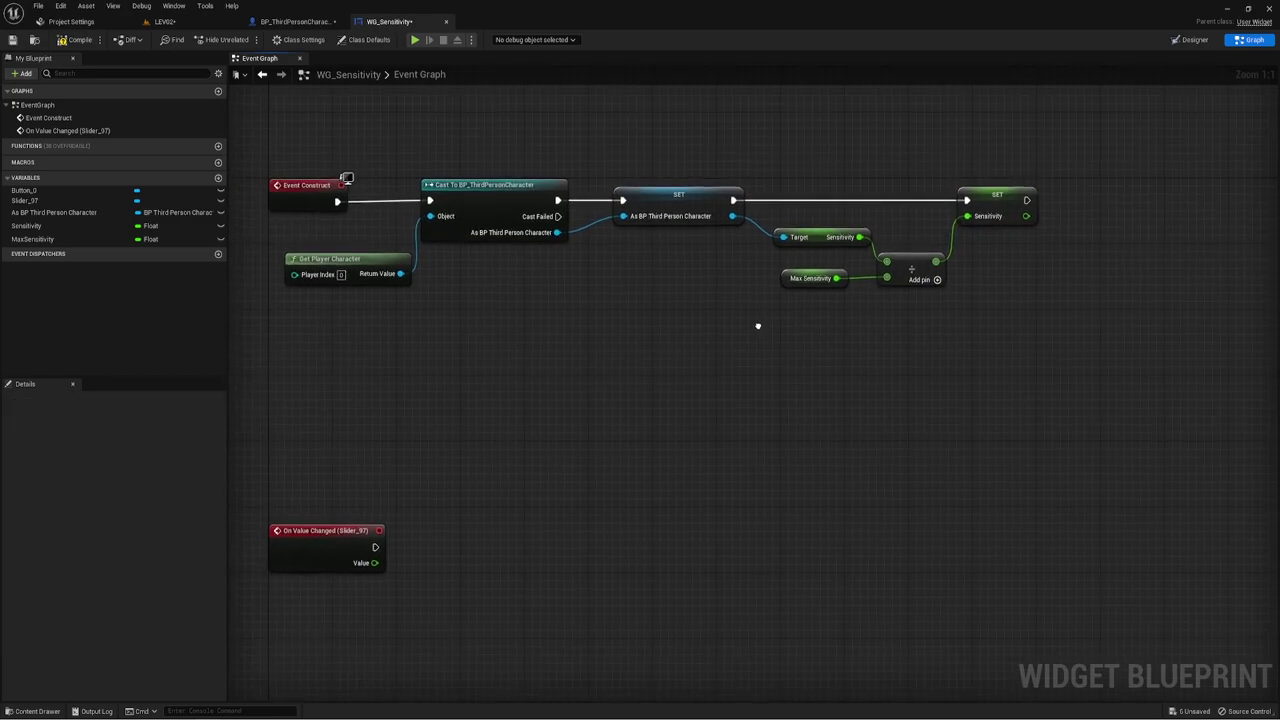
{"action": "right_click_drag", "start_coordinate": [789, 298], "coordinate": [689, 349]}
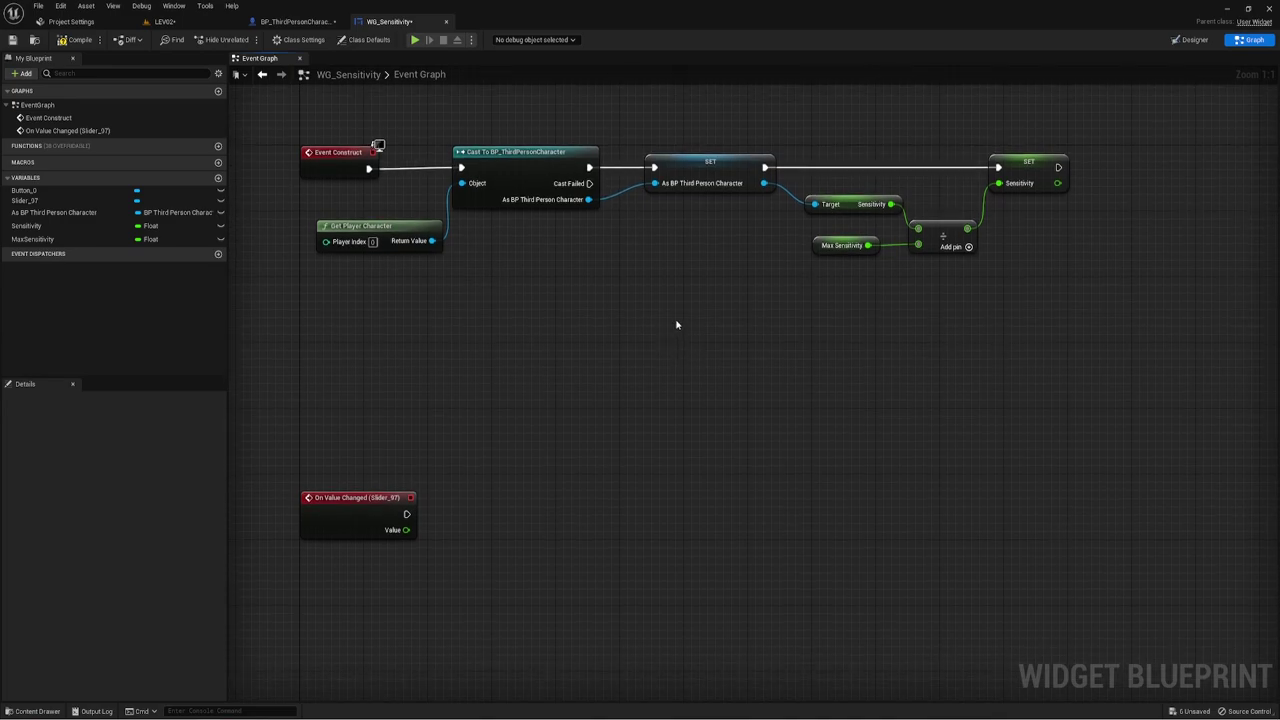
{"action": "right_click_drag", "start_coordinate": [666, 331], "coordinate": [584, 330]}
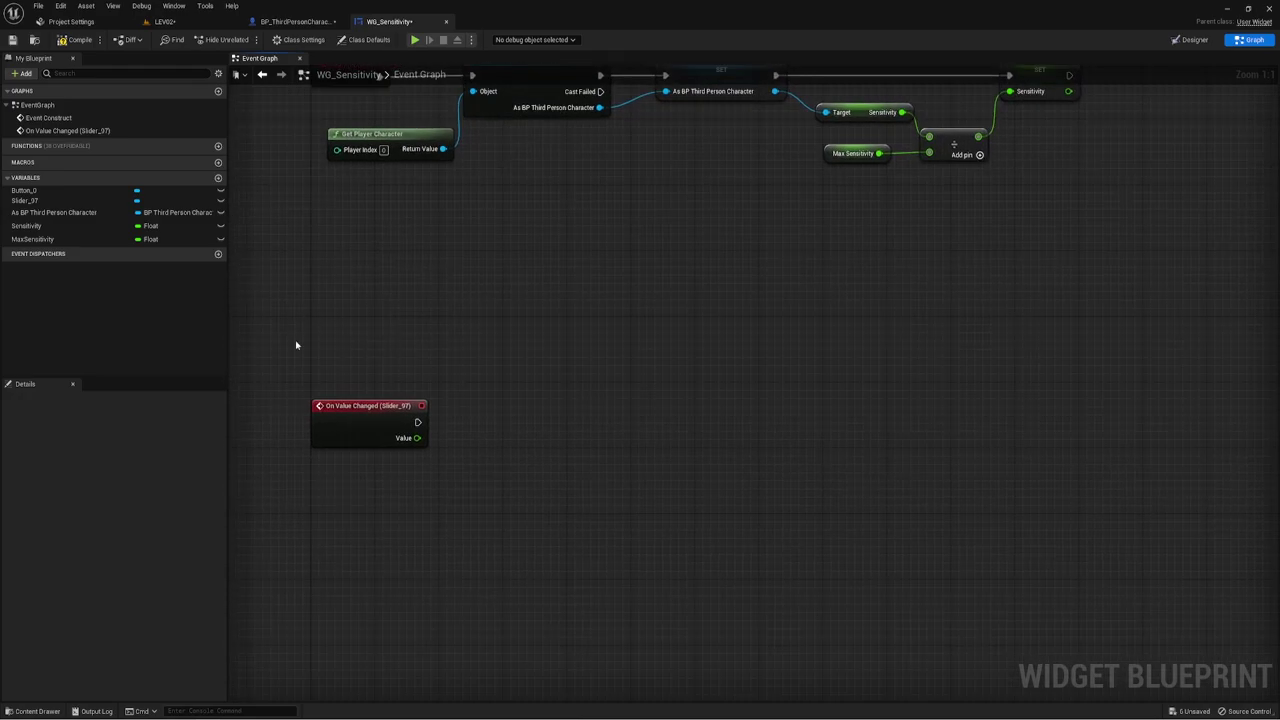
{"action": "mouse_move", "coordinate": [294, 318]}
{"action": "left_mouse_down"}
{"action": "mouse_move", "coordinate": [488, 500]}
{"action": "mouse_move", "coordinate": [444, 492]}
{"action": "left_mouse_up"}
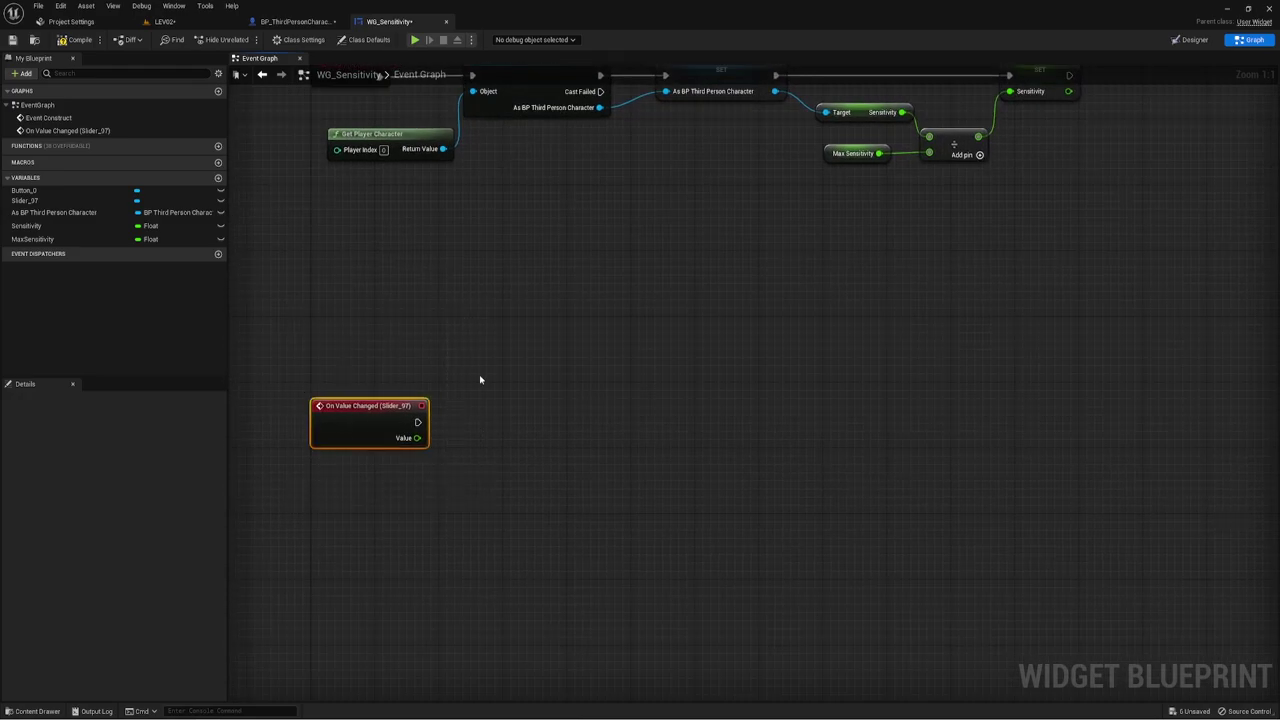
{"action": "right_click_drag", "start_coordinate": [645, 203], "coordinate": [569, 268]}
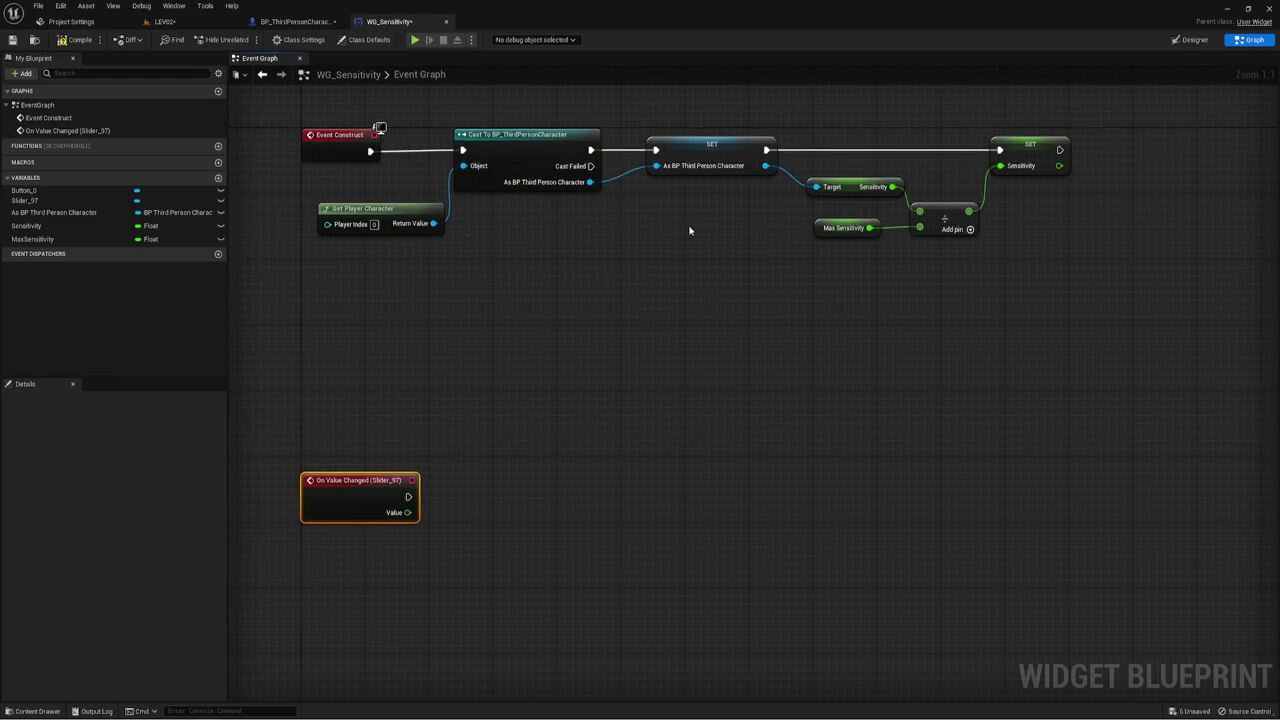
{"action": "right_click_drag", "start_coordinate": [745, 300], "coordinate": [582, 249]}
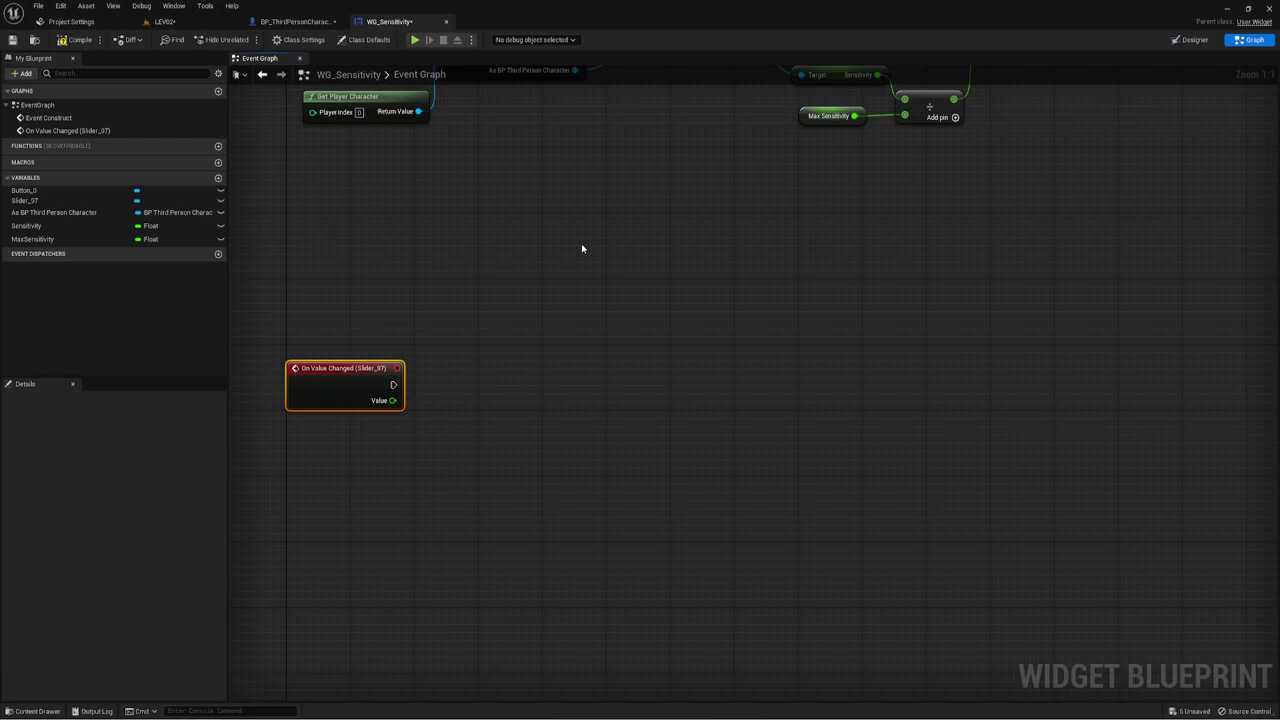
{"action": "right_click_drag", "start_coordinate": [506, 237], "coordinate": [546, 338]}
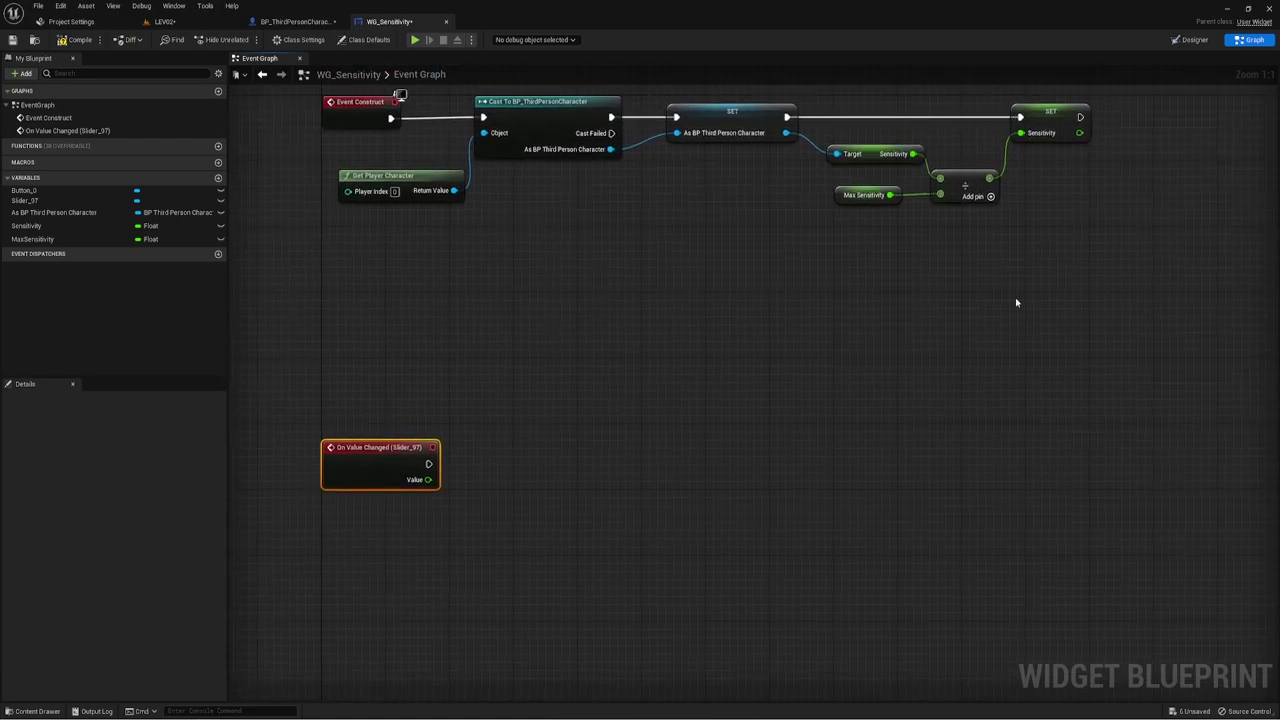
{"action": "left_click_drag", "start_coordinate": [1041, 196], "coordinate": [1102, 106]}
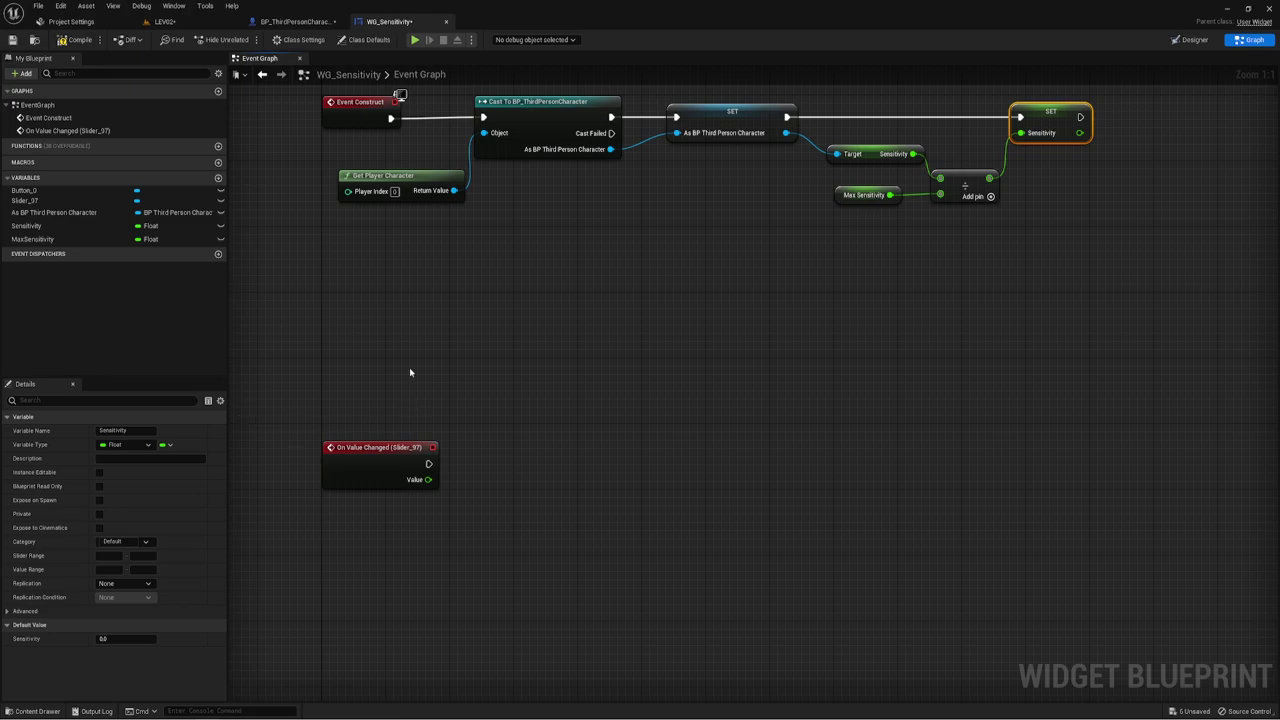
{"action": "right_click_drag", "start_coordinate": [409, 372], "coordinate": [380, 217]}
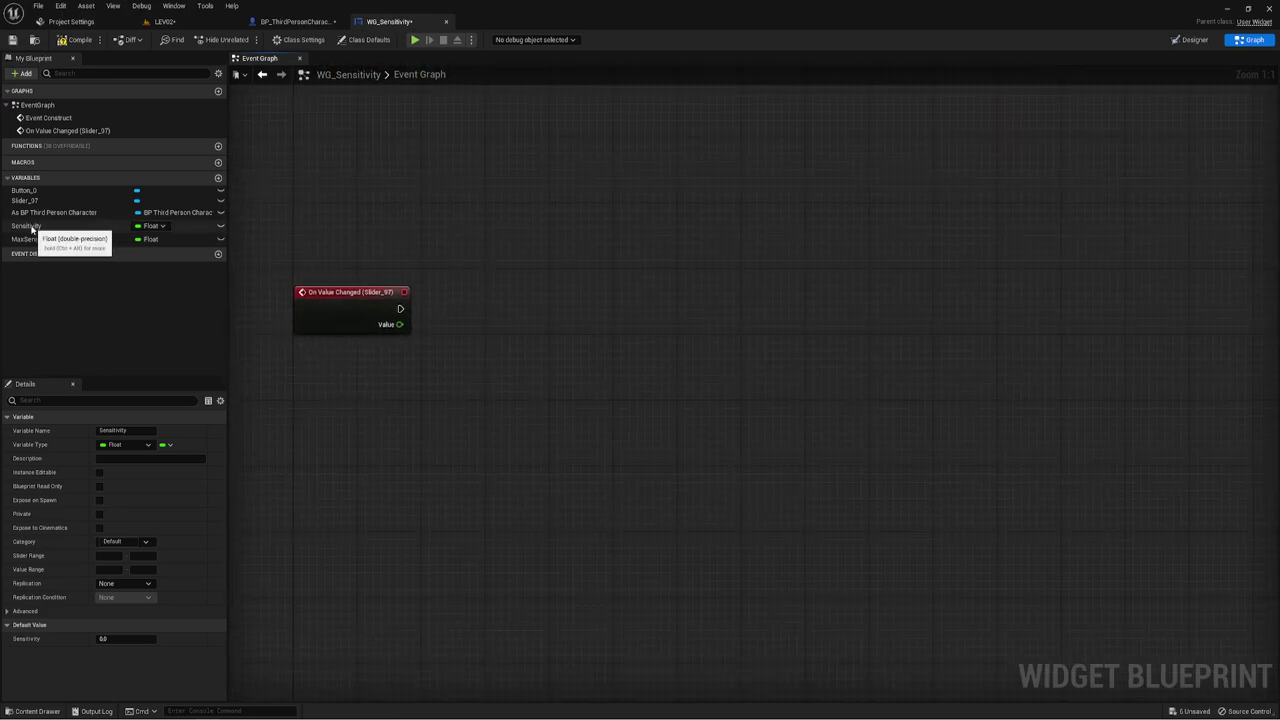
{"action": "left_click_drag", "start_coordinate": [31, 228], "coordinate": [424, 323], "text": "alt"}
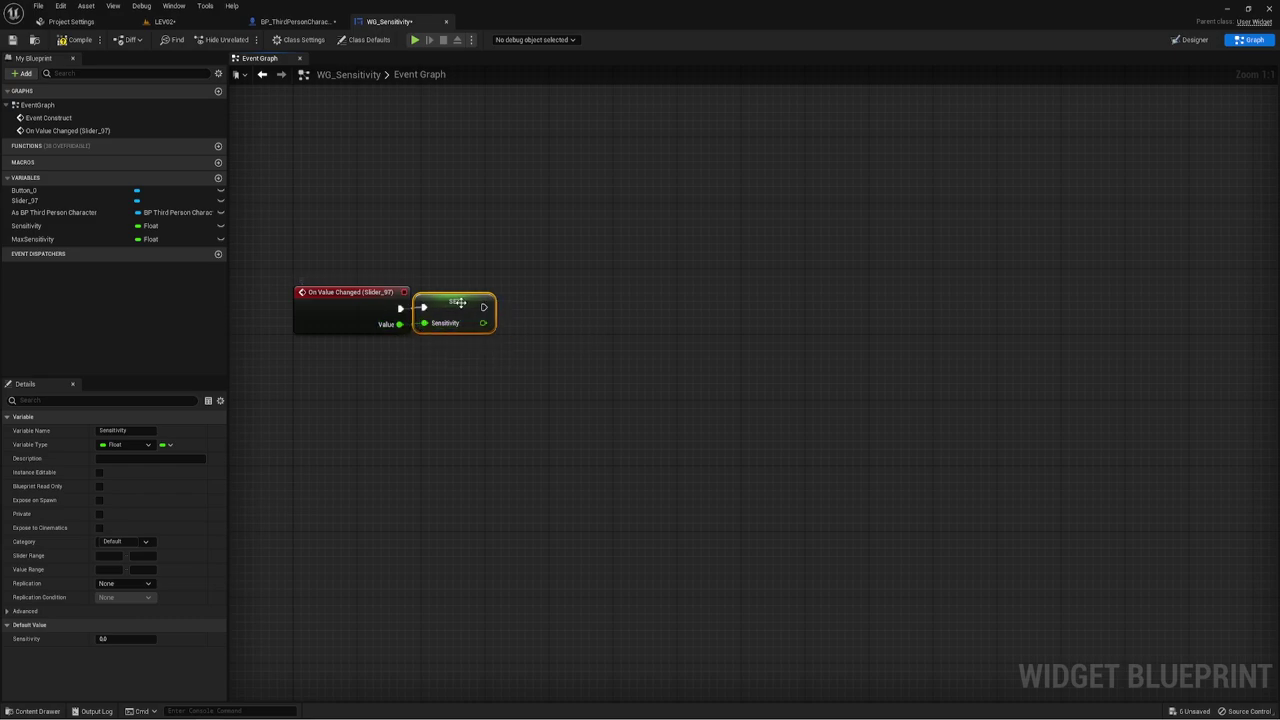
Add an As BP Third Person Character getter feeding a Set Sensitivity node, placed further right.
{"action": "left_click_drag", "start_coordinate": [54, 212], "coordinate": [482, 358]}
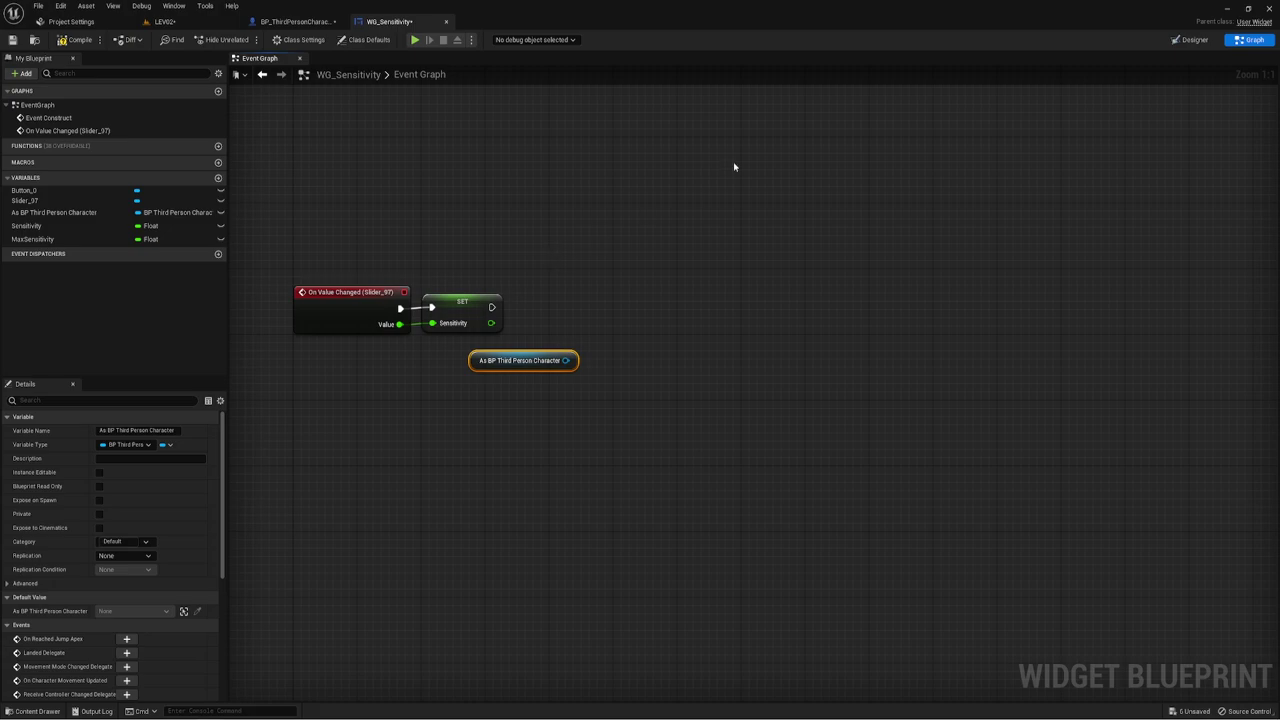
{"action": "right_click_drag", "start_coordinate": [734, 167], "coordinate": [717, 385]}
{"action": "left_click_drag", "start_coordinate": [623, 289], "coordinate": [757, 123]}
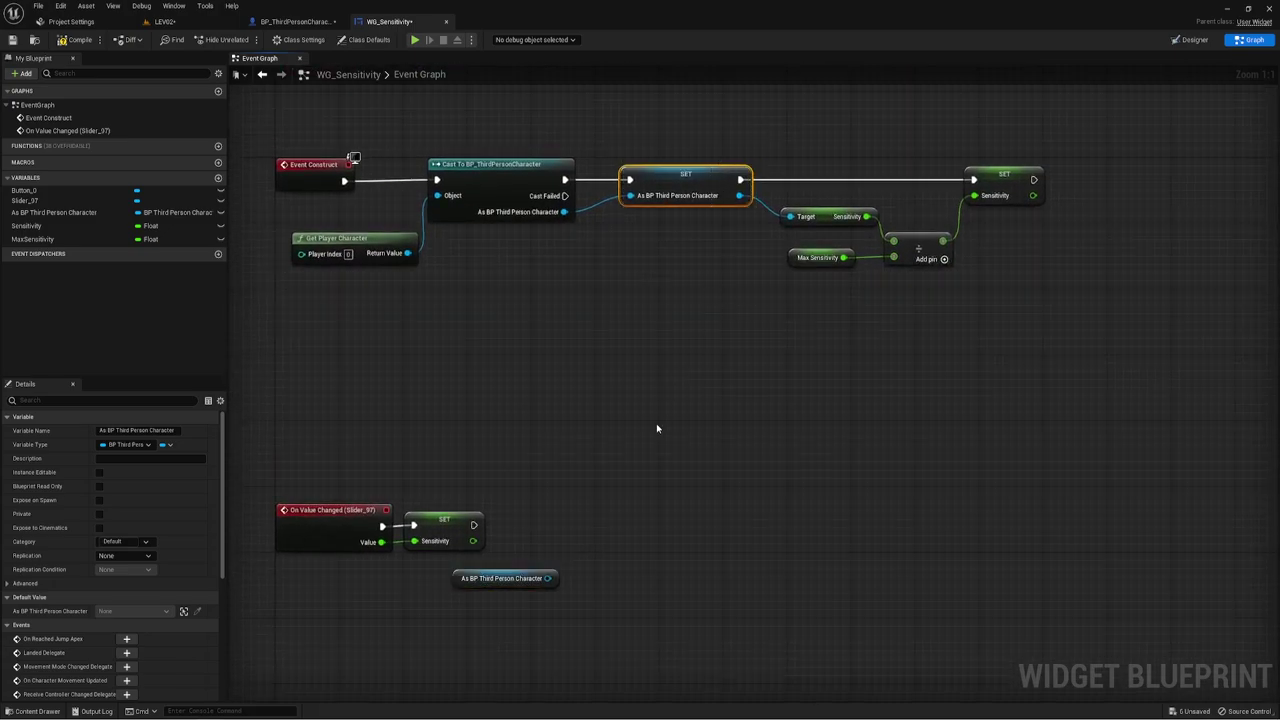
{"action": "right_click_drag", "start_coordinate": [657, 428], "coordinate": [678, 195]}
{"action": "right_click_drag", "start_coordinate": [588, 312], "coordinate": [621, 313]}
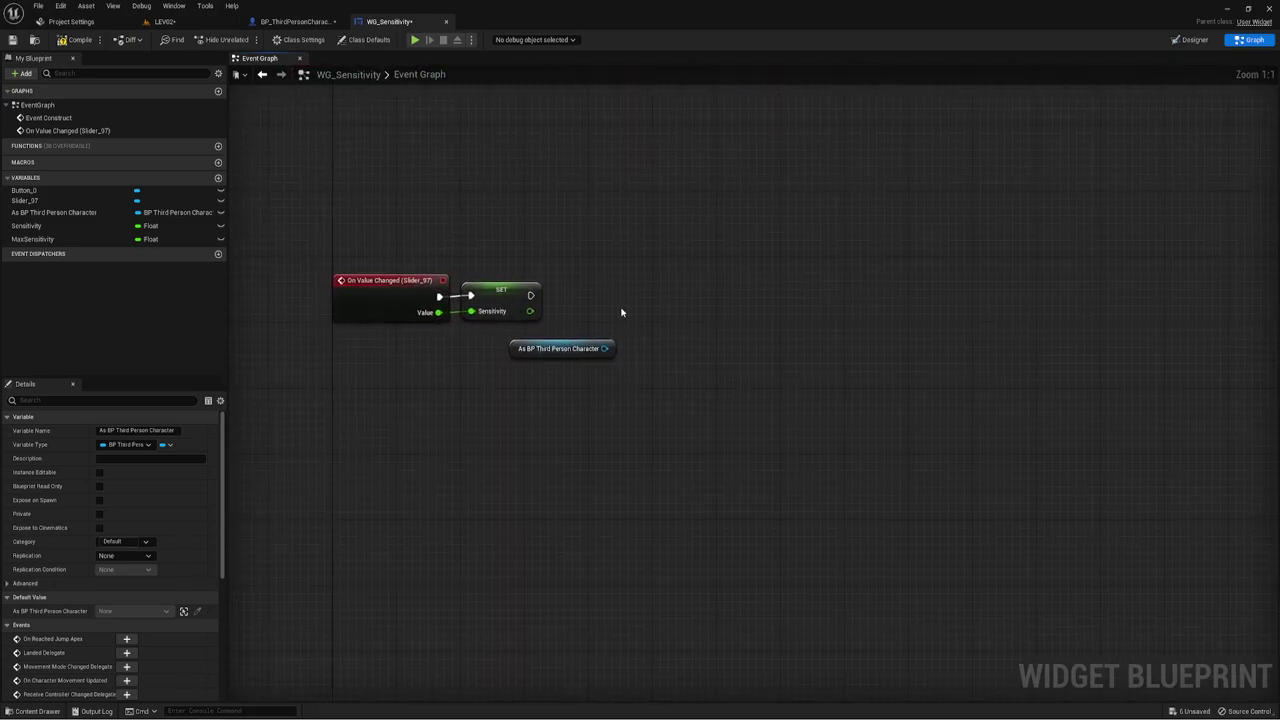
{"action": "left_click_drag", "start_coordinate": [604, 348], "coordinate": [641, 289]}
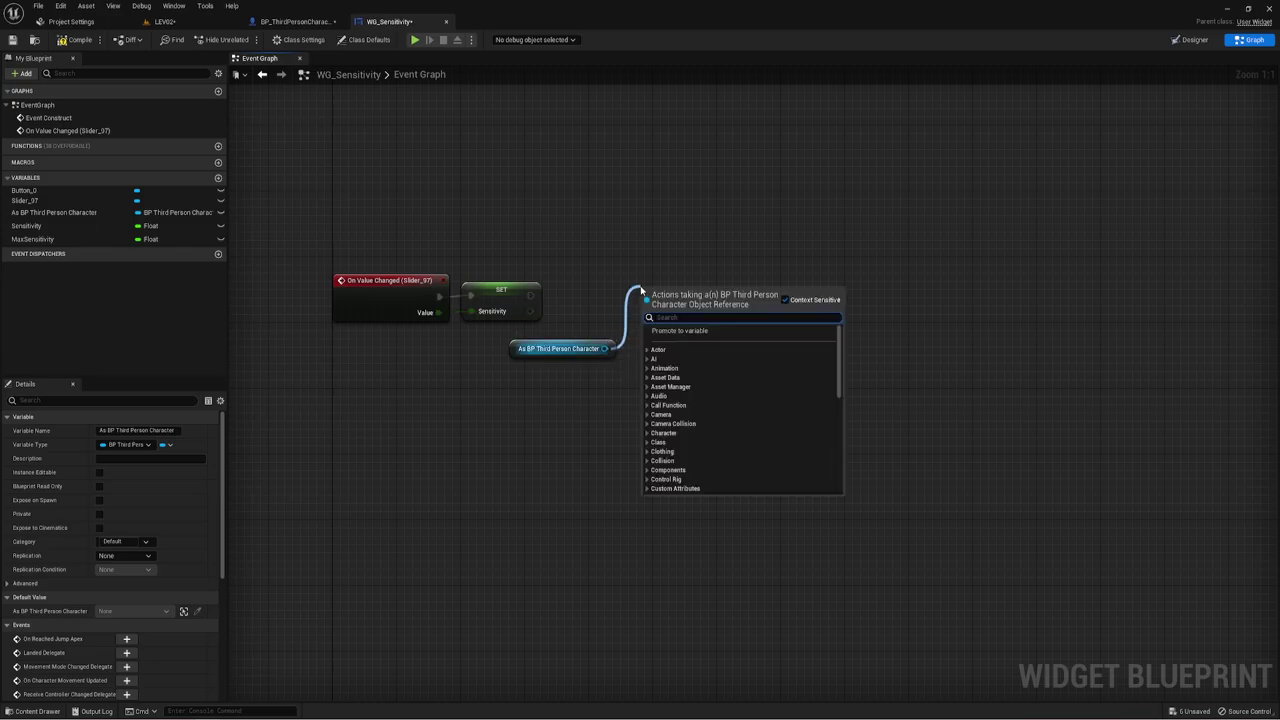
{"action": "type", "text": "set"}
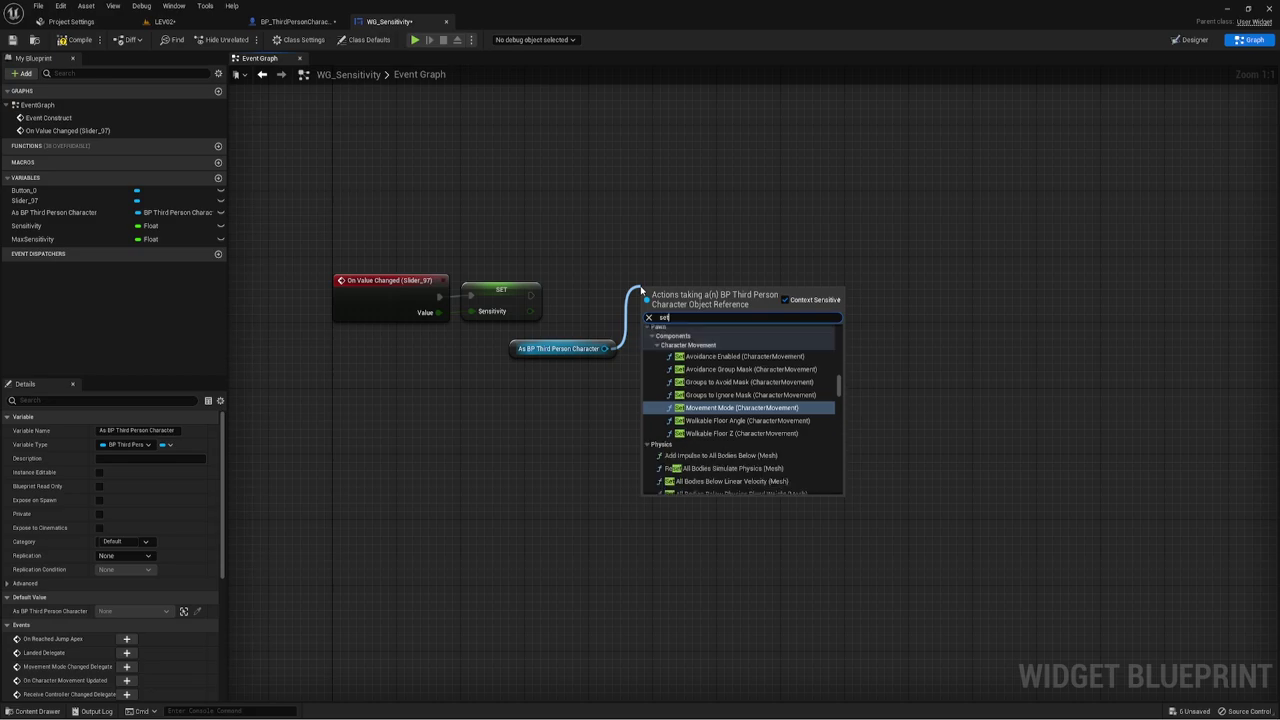
{"action": "type", "text": " s"}
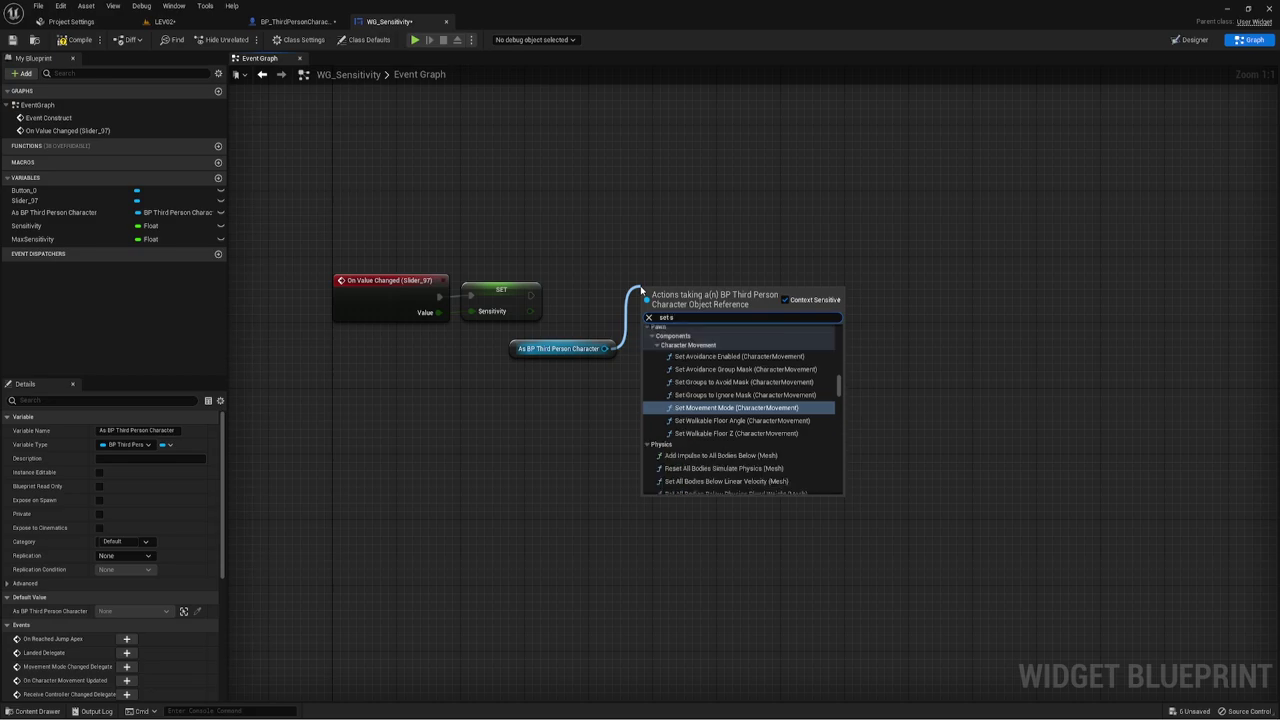
{"action": "type", "text": "en"}
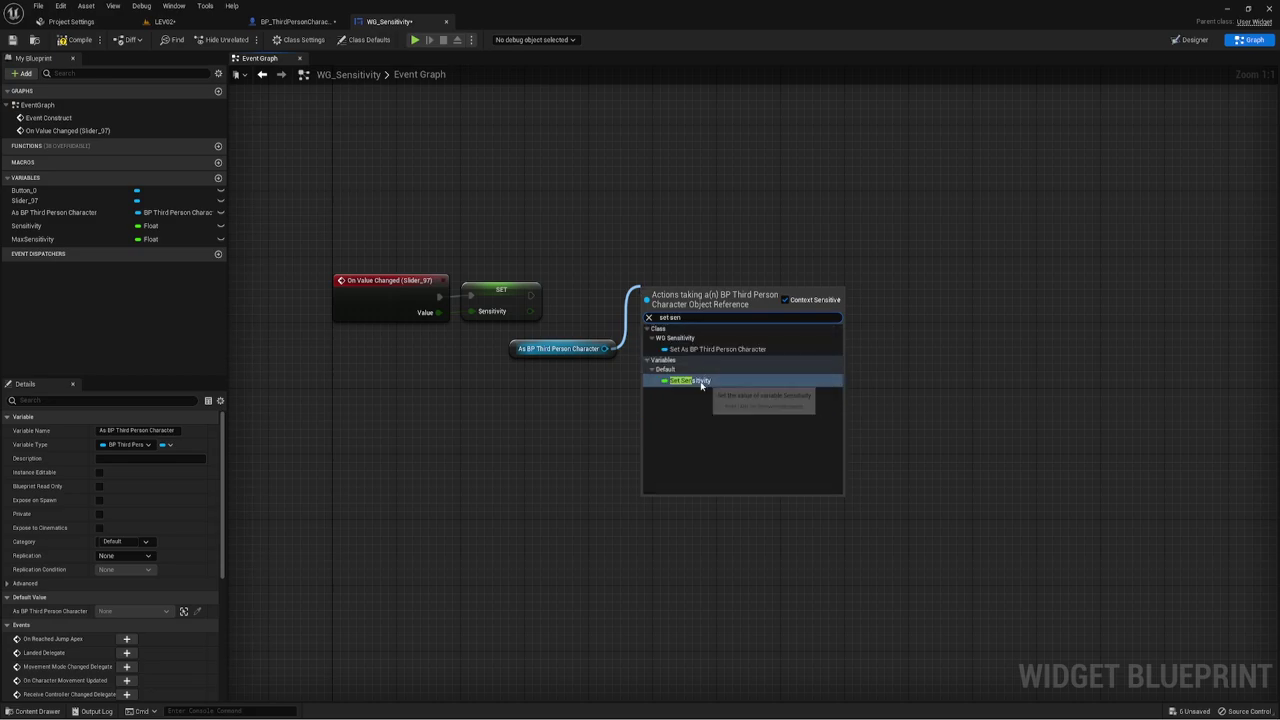
{"action": "left_click", "coordinate": [700, 376]}
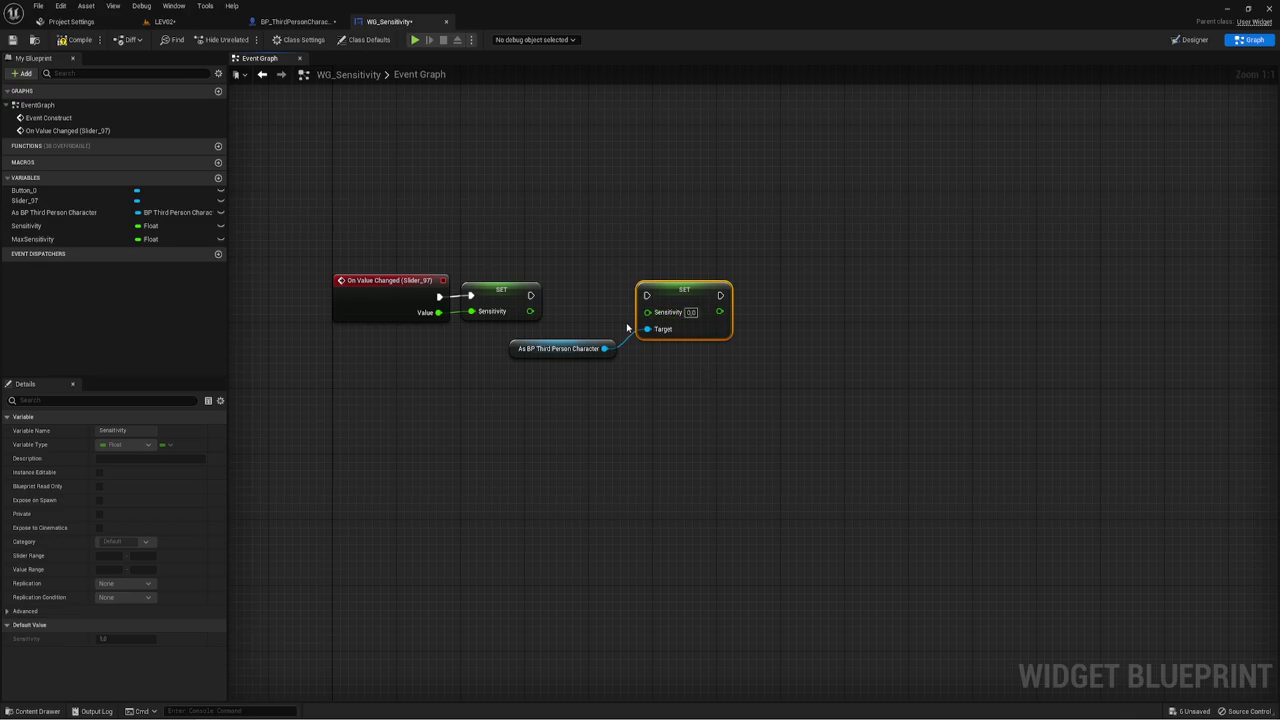
{"action": "mouse_move", "coordinate": [580, 386]}
{"action": "left_mouse_down"}
{"action": "mouse_move", "coordinate": [723, 271]}
{"action": "mouse_move", "coordinate": [906, 298]}
{"action": "left_mouse_up"}
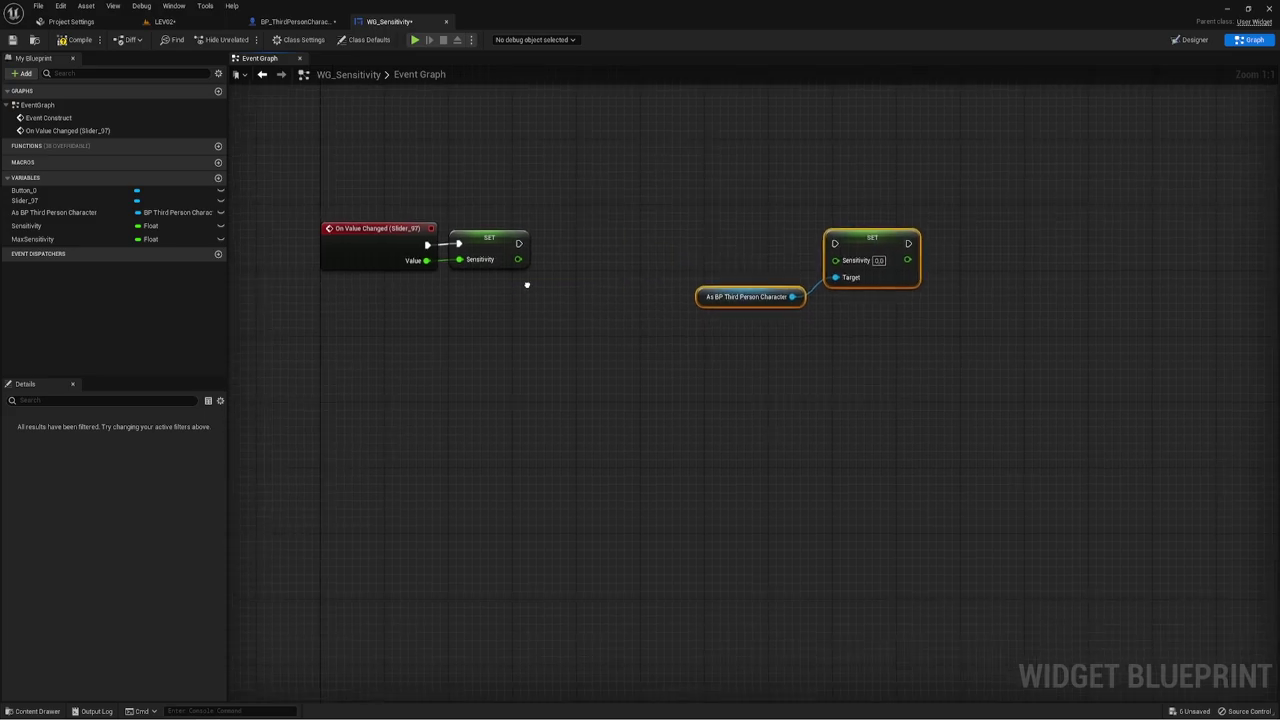
Add a Multiply node fed by the slider's Value.
{"action": "right_click_drag", "start_coordinate": [486, 330], "coordinate": [491, 296]}
{"action": "left_click_drag", "start_coordinate": [397, 275], "coordinate": [481, 314]}
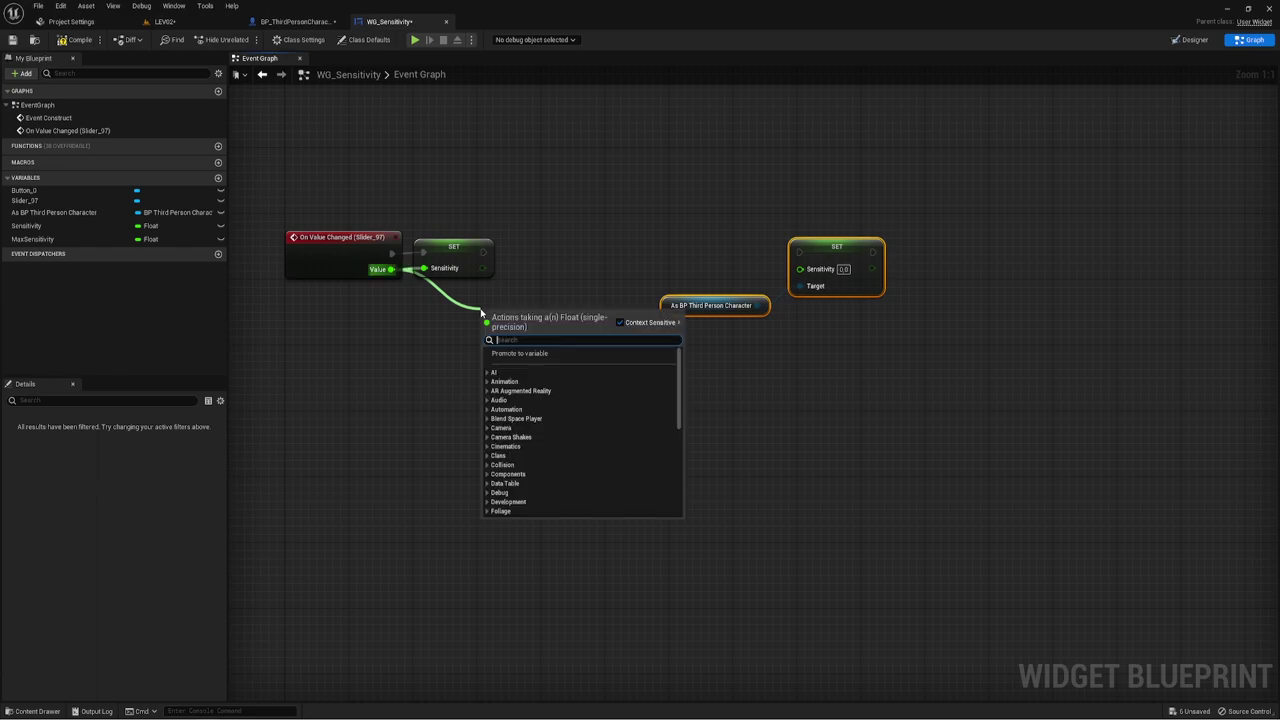
{"action": "type", "text": "*"}
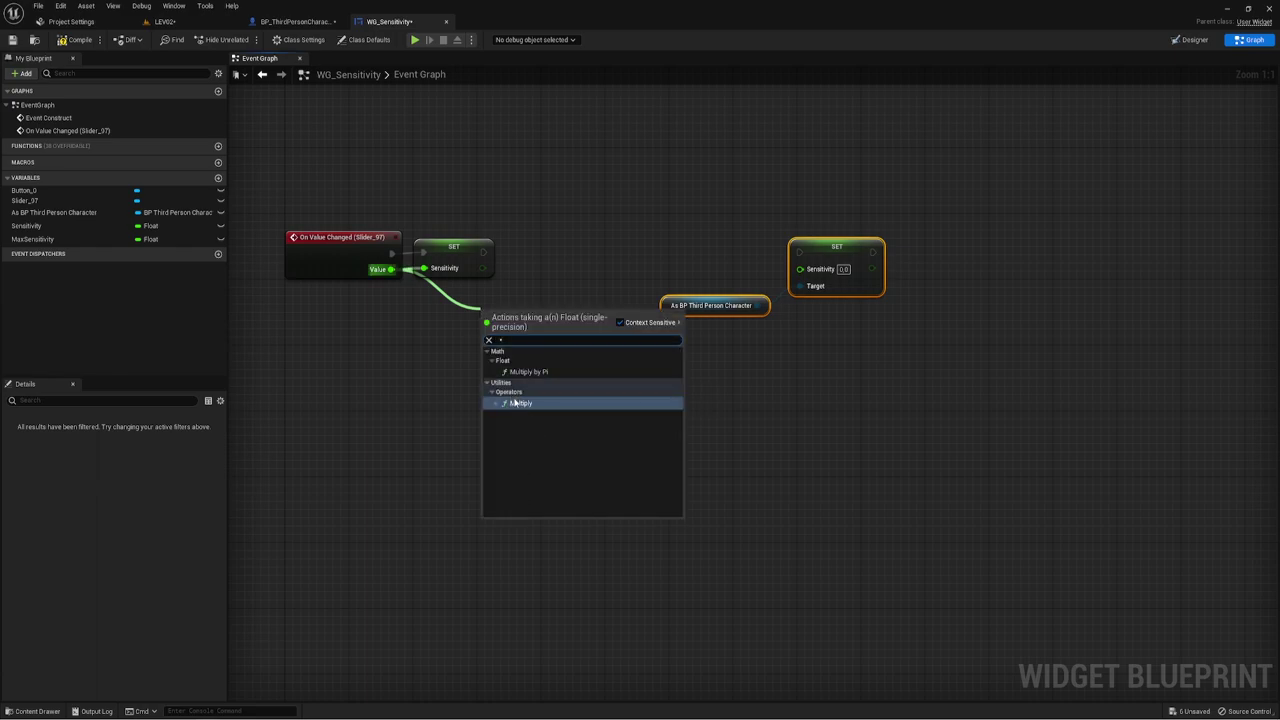
{"action": "left_click", "coordinate": [516, 403]}
{"action": "left_click_drag", "start_coordinate": [330, 294], "coordinate": [428, 263]}
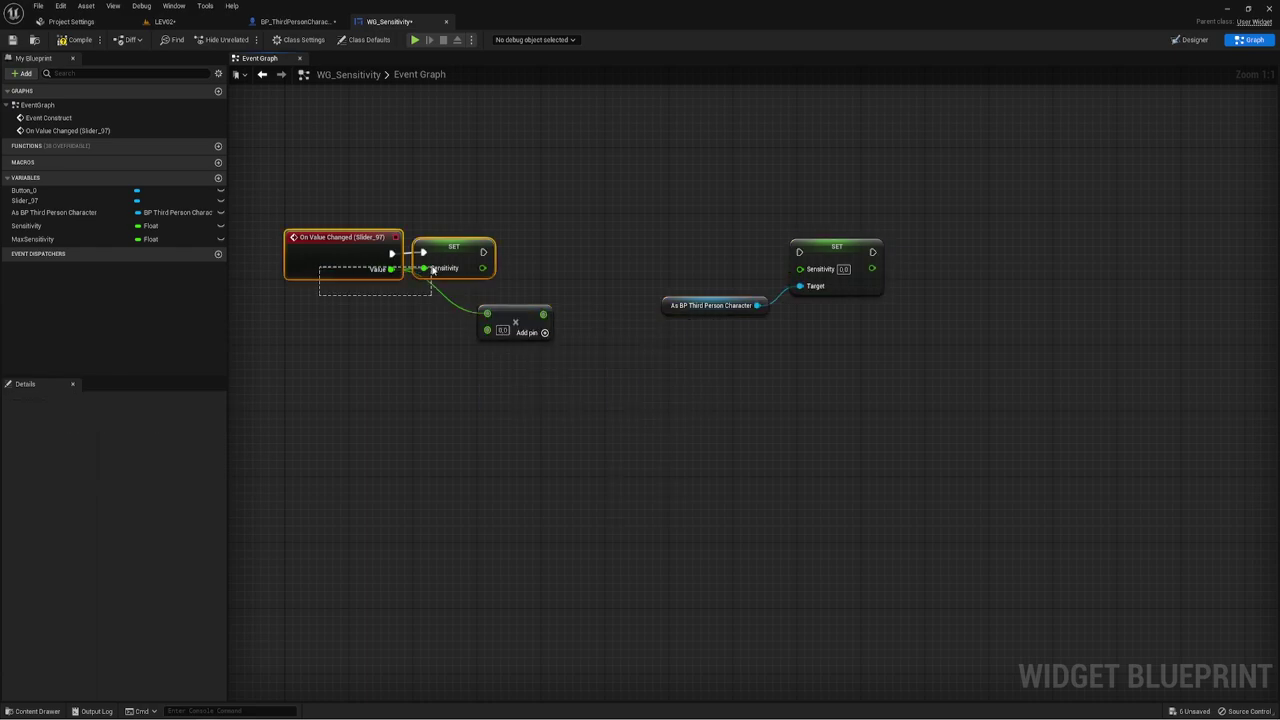
{"action": "left_click", "coordinate": [370, 312]}
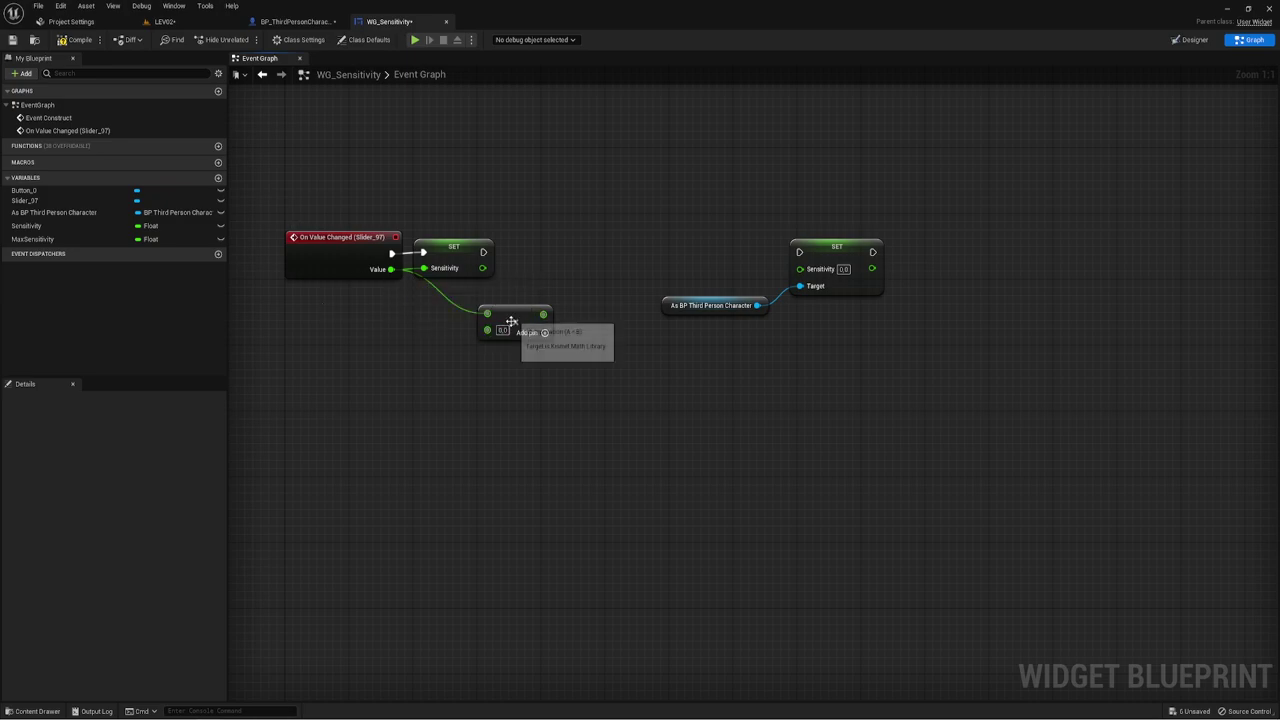
Plug a MaxSensitivity getter into the Multiply and confirm its 300.0 default.
{"action": "mouse_move", "coordinate": [40, 239]}
{"action": "left_mouse_down", "text": "ctrl"}
{"action": "mouse_move", "coordinate": [428, 338]}
{"action": "mouse_move", "coordinate": [387, 325]}
{"action": "mouse_move", "coordinate": [403, 336]}
{"action": "left_mouse_up", "text": "ctrl"}
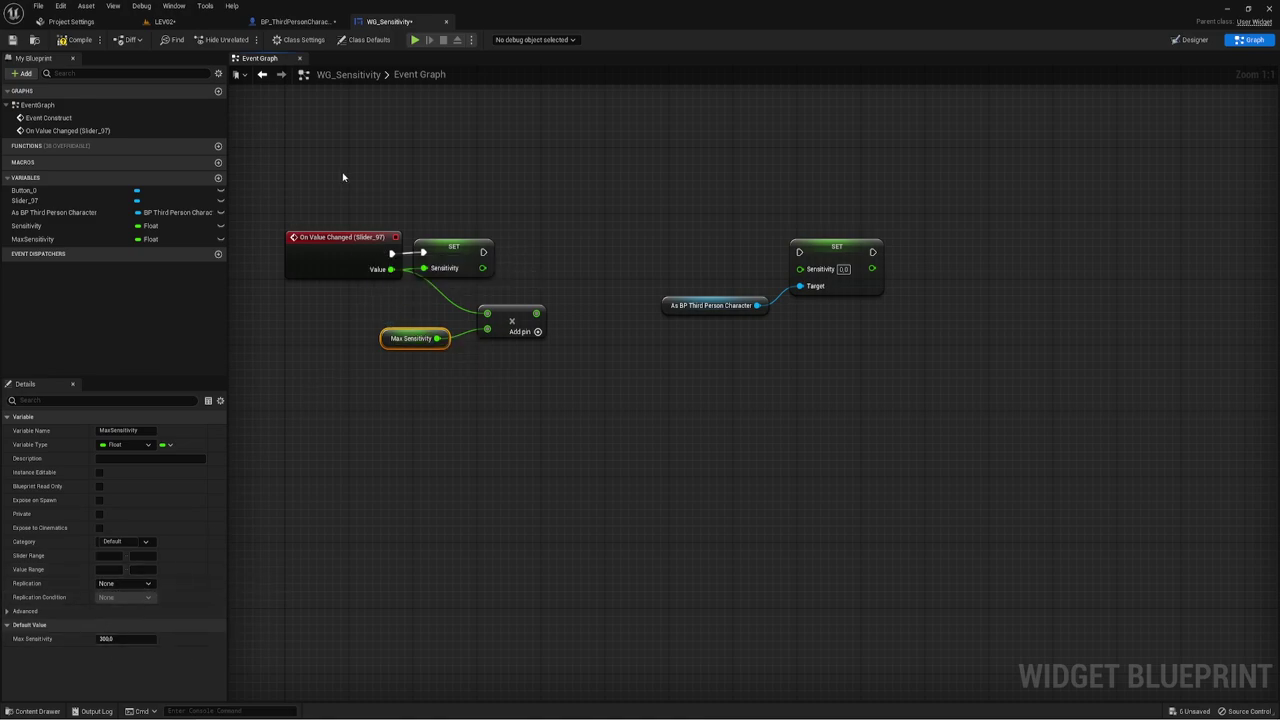
{"action": "mouse_move", "coordinate": [343, 187]}
{"action": "left_mouse_down"}
{"action": "mouse_move", "coordinate": [363, 293]}
{"action": "mouse_move", "coordinate": [446, 366]}
{"action": "left_mouse_up"}
{"action": "left_click", "coordinate": [437, 374]}
{"action": "left_click_drag", "start_coordinate": [408, 327], "coordinate": [408, 327]}
{"action": "left_click", "coordinate": [105, 639]}
{"action": "left_click", "coordinate": [521, 371]}
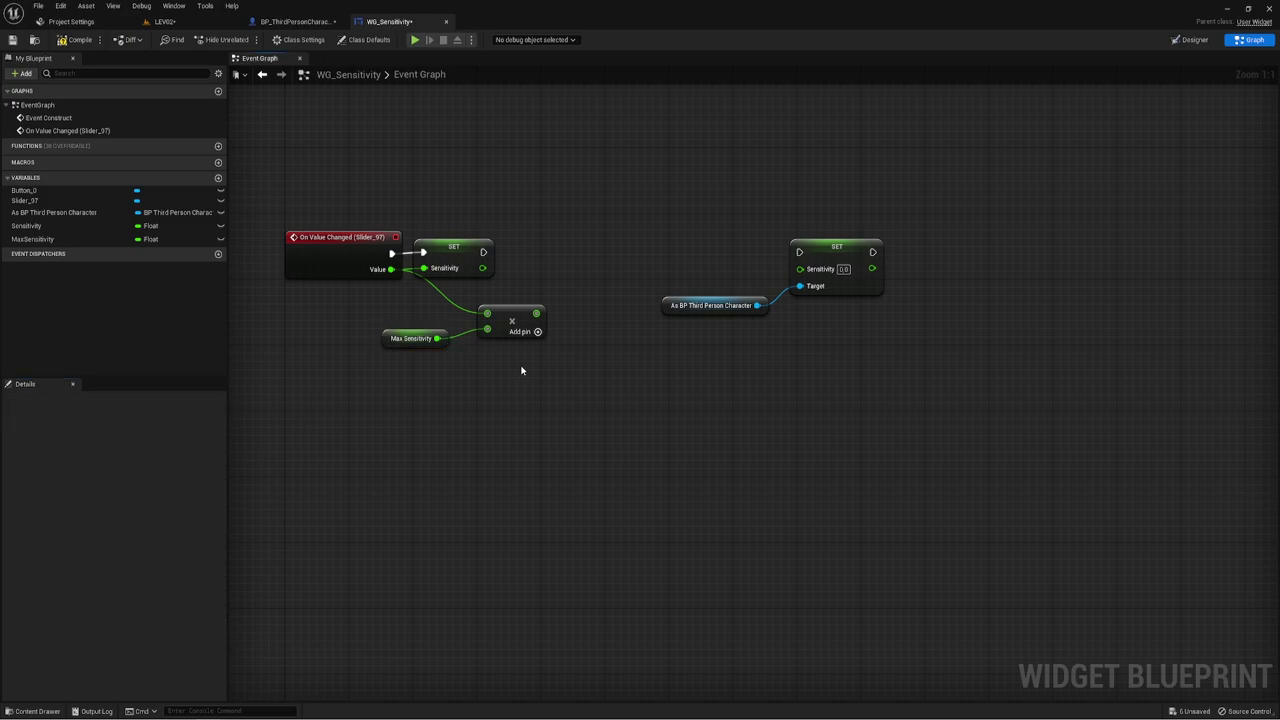
{"action": "left_click_drag", "start_coordinate": [536, 313], "coordinate": [578, 320]}
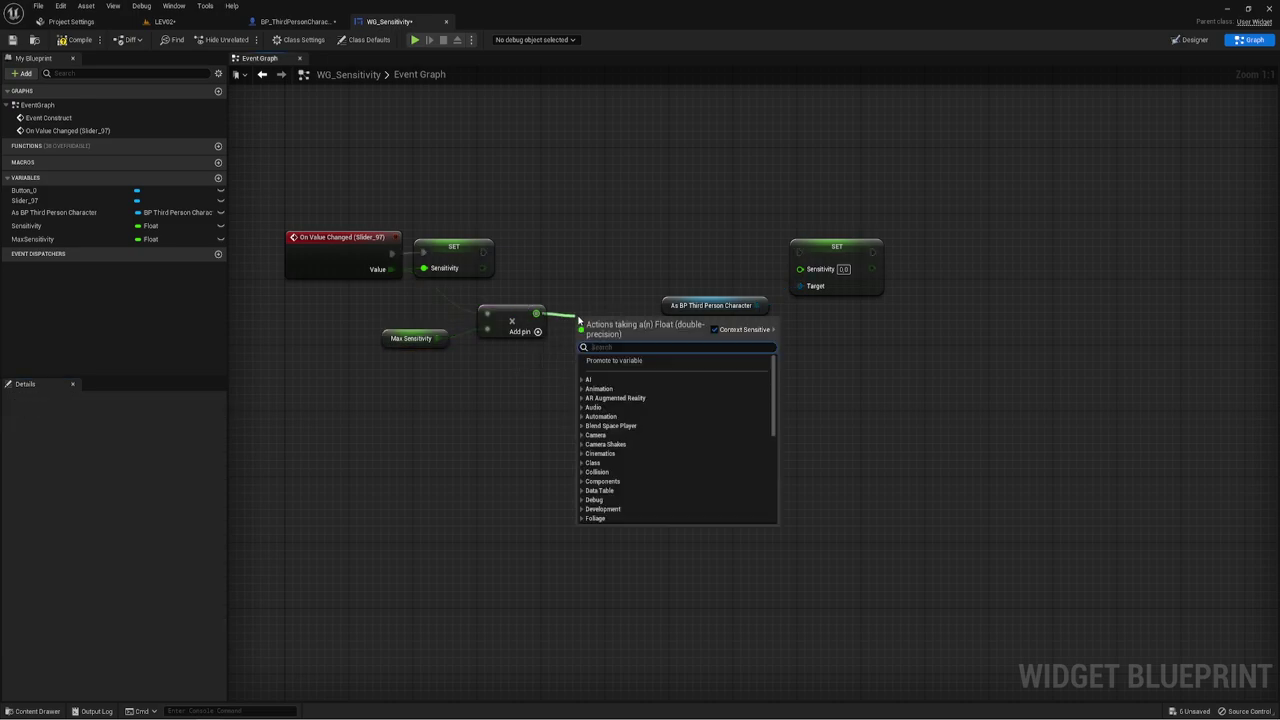
Clamp the product between 1 and MaxSensitivity and chain it into the character's Set Sensitivity.
{"action": "type", "text": "cla"}
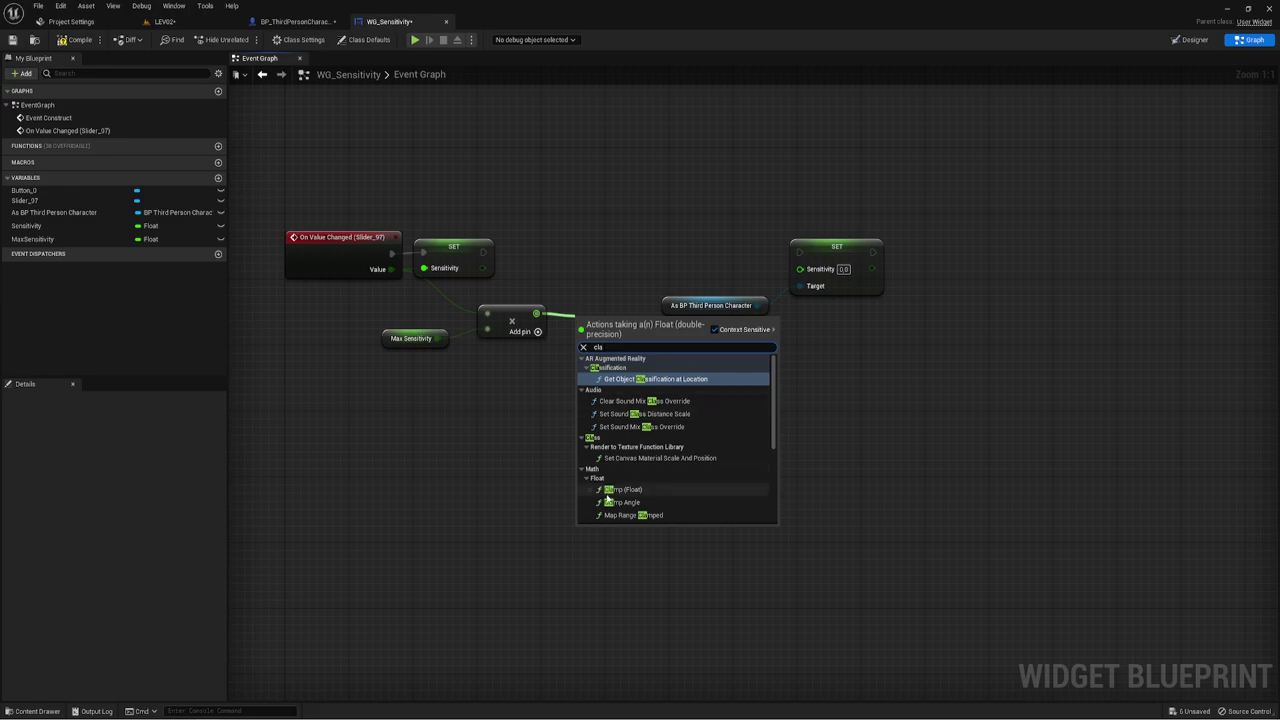
{"action": "left_click", "coordinate": [612, 490]}
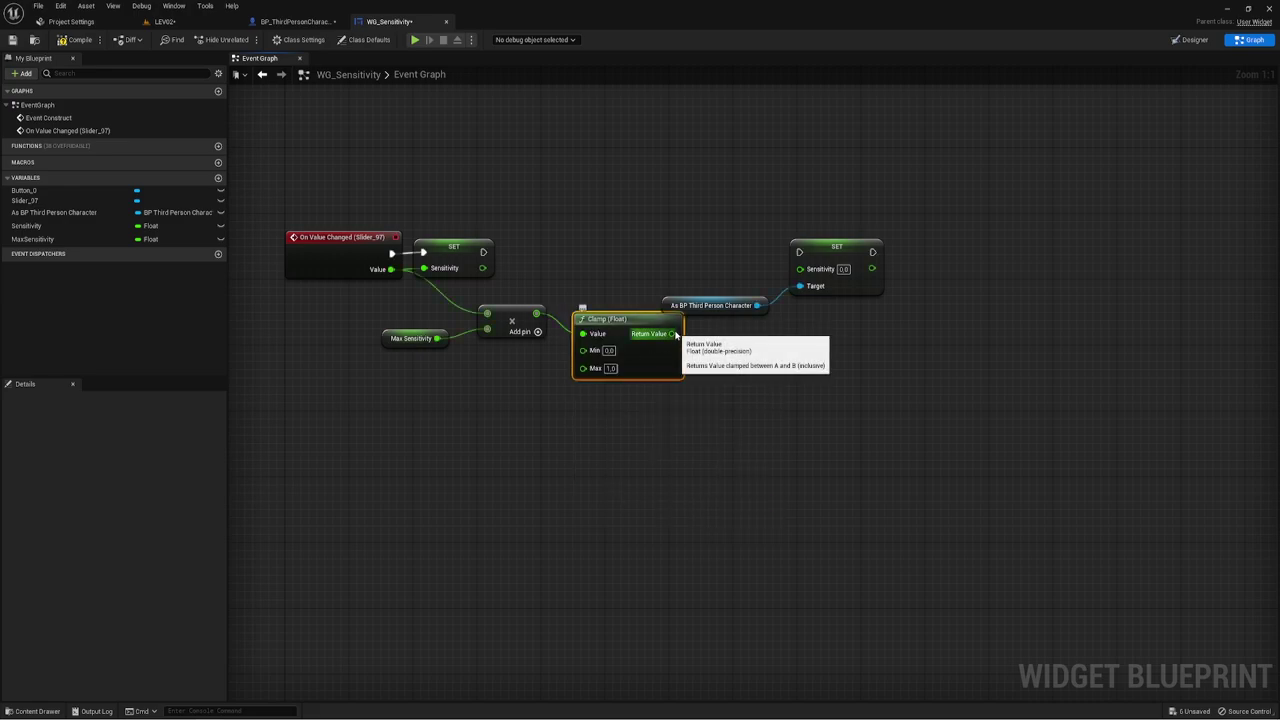
{"action": "left_click_drag", "start_coordinate": [672, 333], "coordinate": [800, 267]}
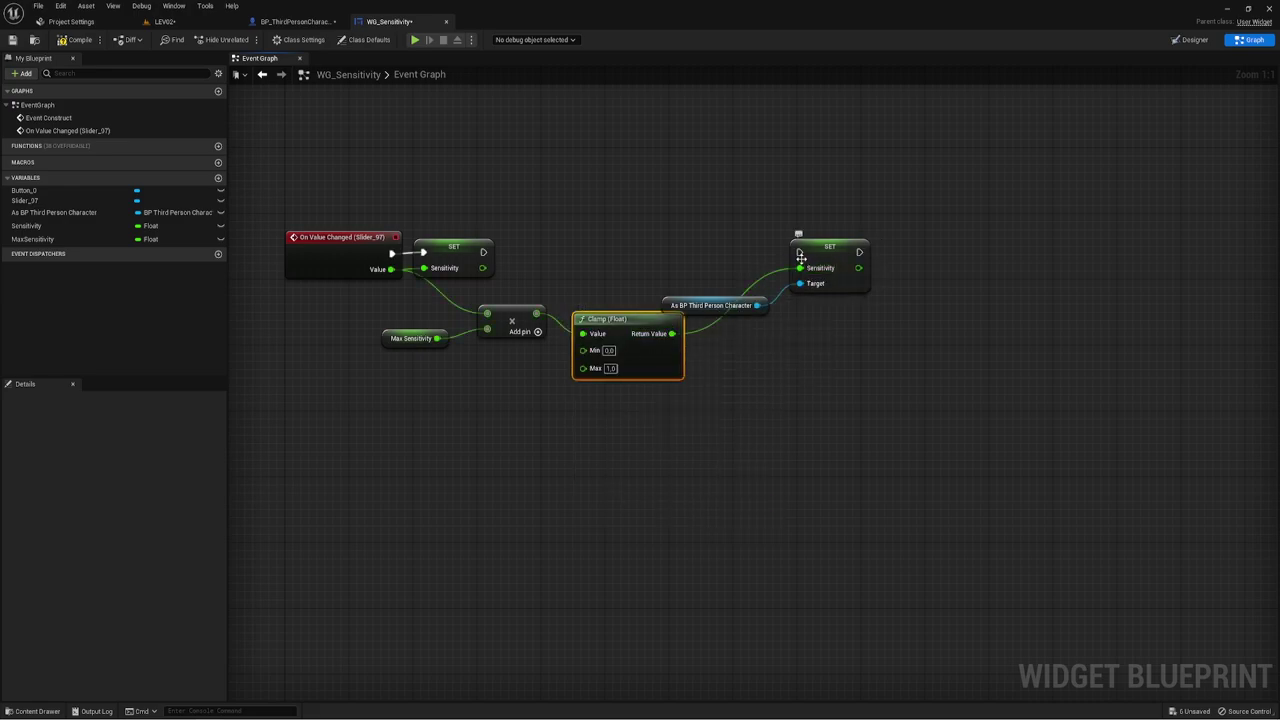
{"action": "left_click_drag", "start_coordinate": [727, 310], "coordinate": [733, 306]}
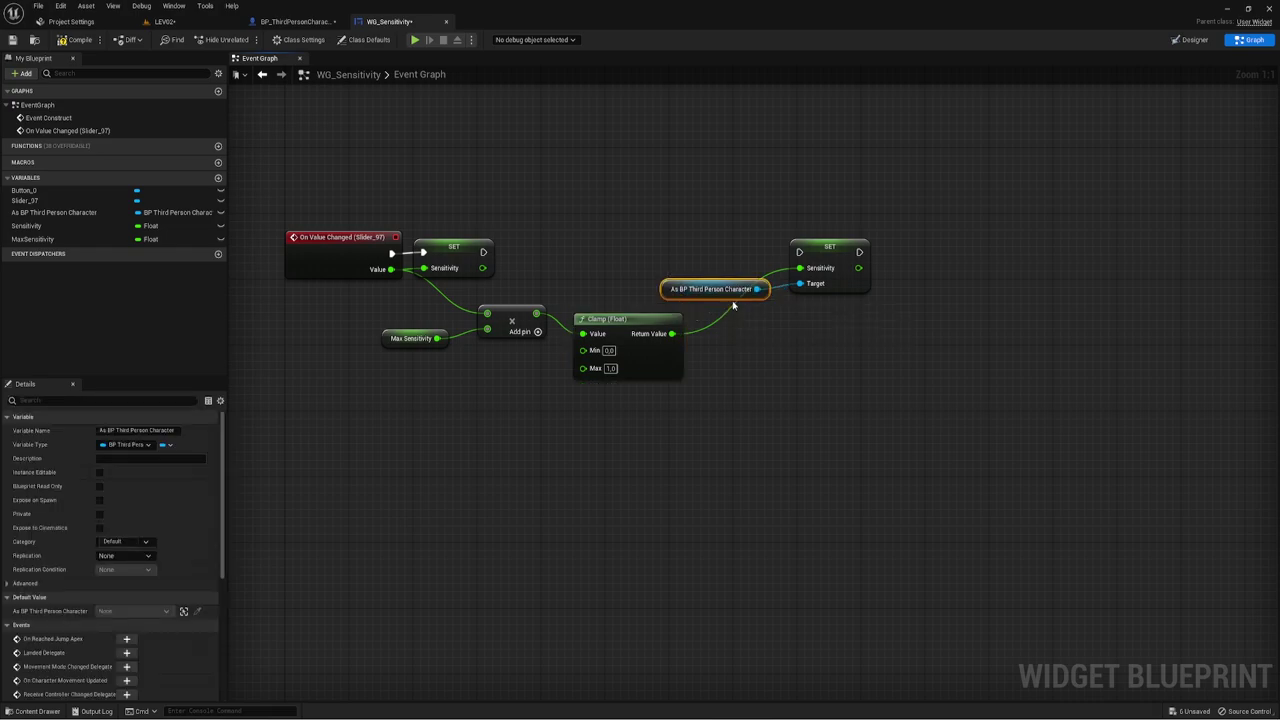
{"action": "left_click_drag", "start_coordinate": [483, 252], "coordinate": [799, 252]}
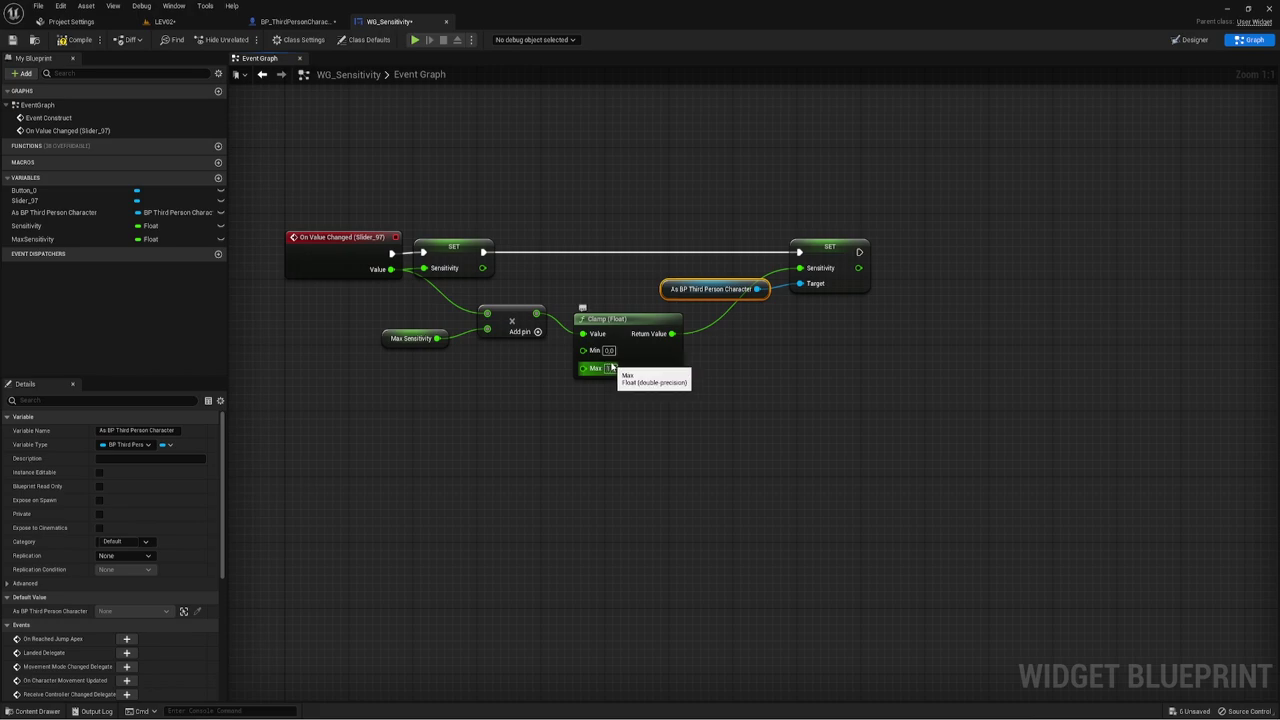
{"action": "left_click_drag", "start_coordinate": [436, 339], "coordinate": [583, 367]}
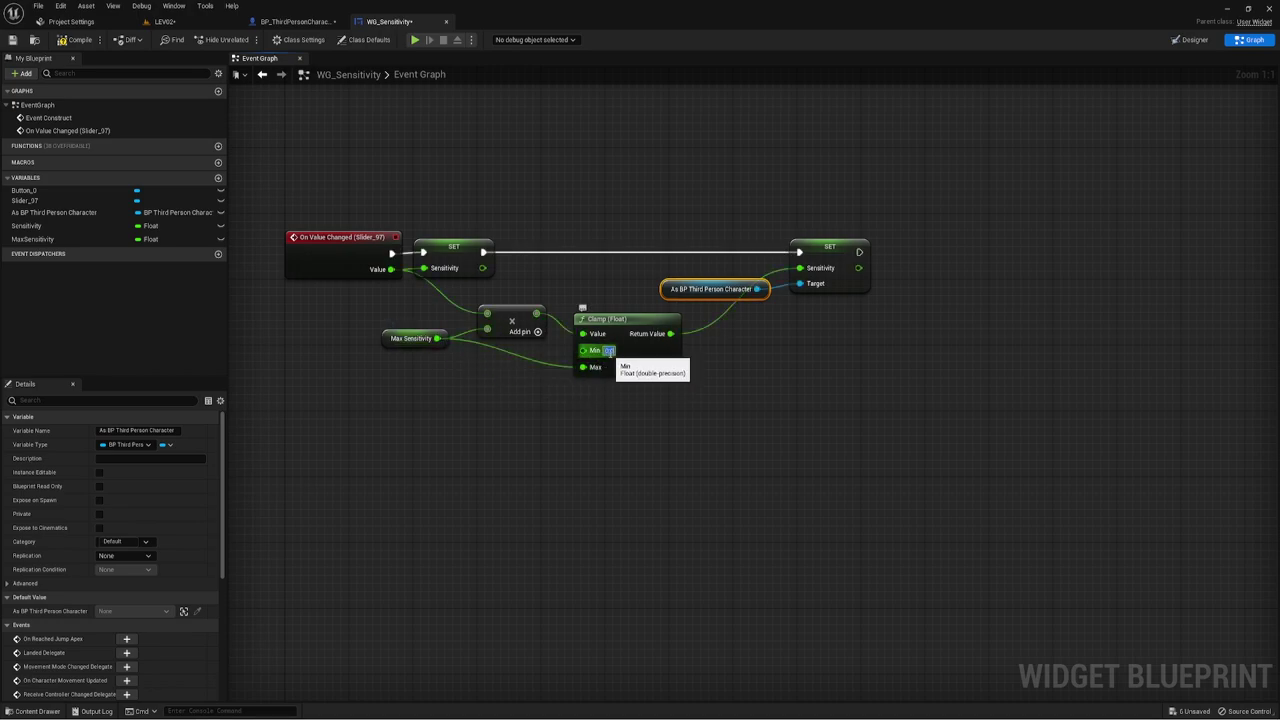
{"action": "left_click", "coordinate": [608, 350]}
{"action": "type", "text": "1"}
{"action": "key", "text": "Return"}
{"action": "left_click", "coordinate": [673, 400]}
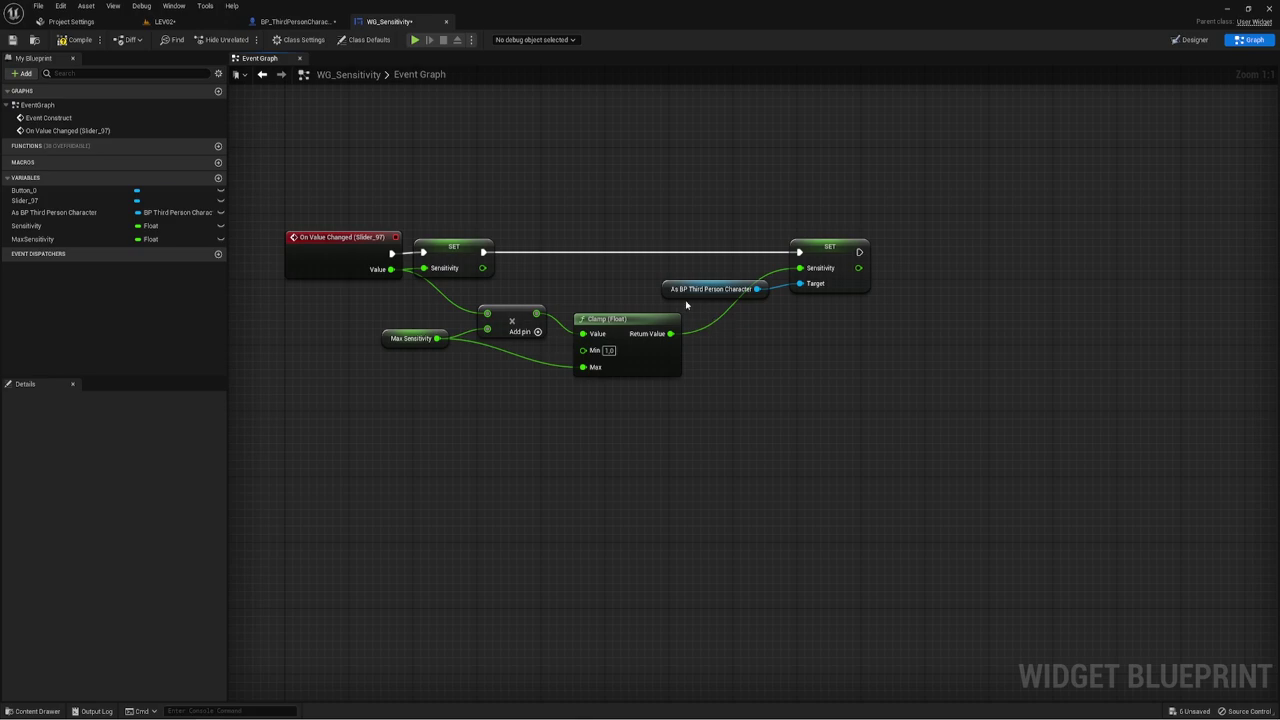
Tidy the Clamp (Float) and As BP Third Person Character nodes into line.
{"action": "left_click", "coordinate": [597, 345]}
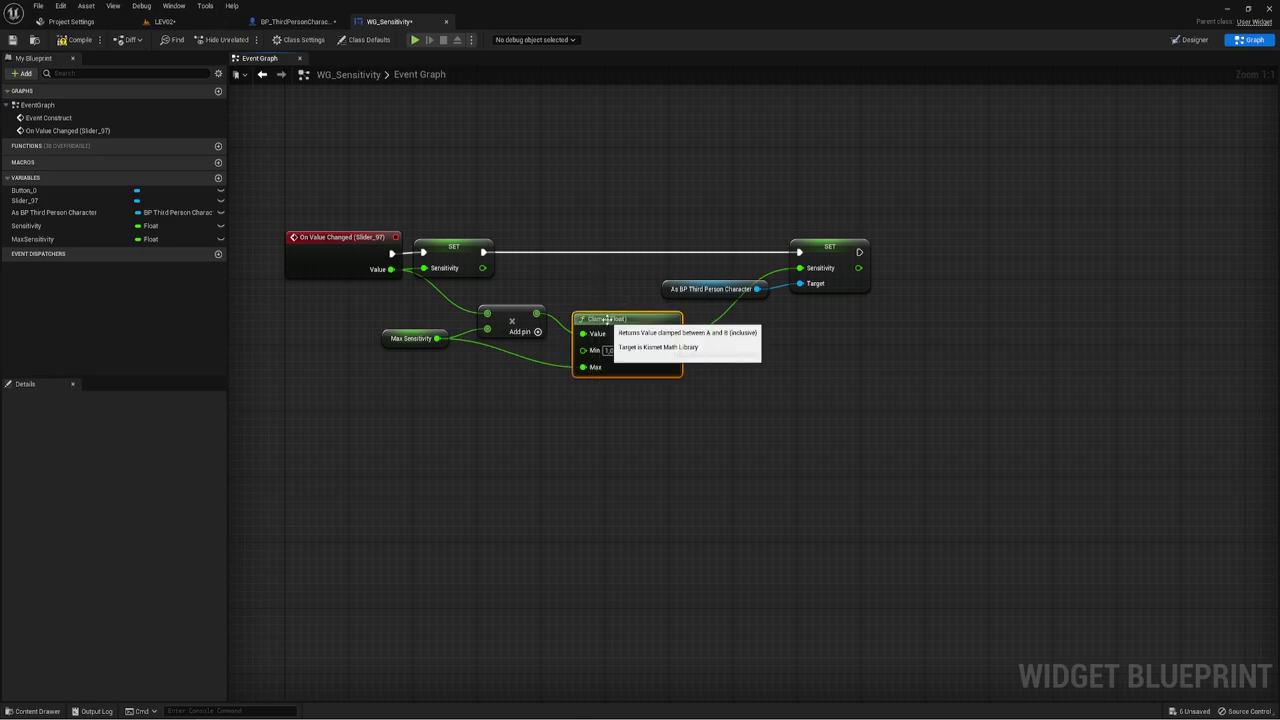
{"action": "left_click_drag", "start_coordinate": [609, 318], "coordinate": [593, 310]}
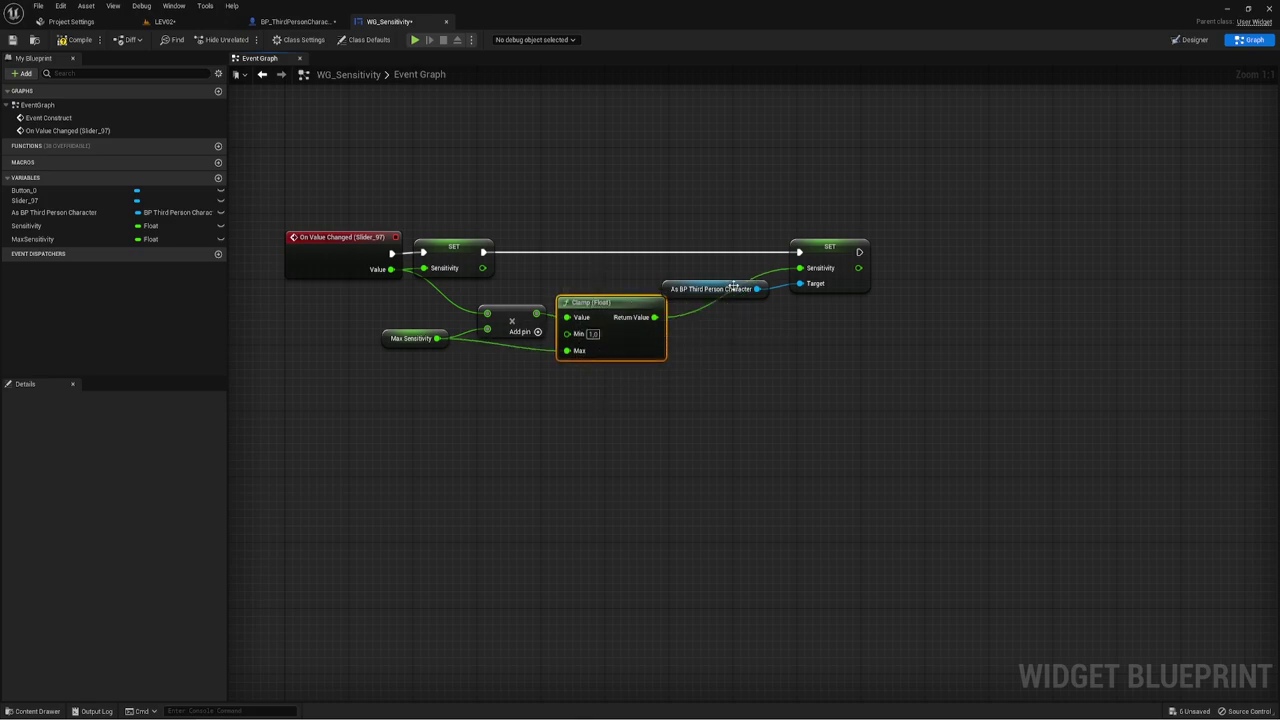
{"action": "left_click", "coordinate": [712, 288]}
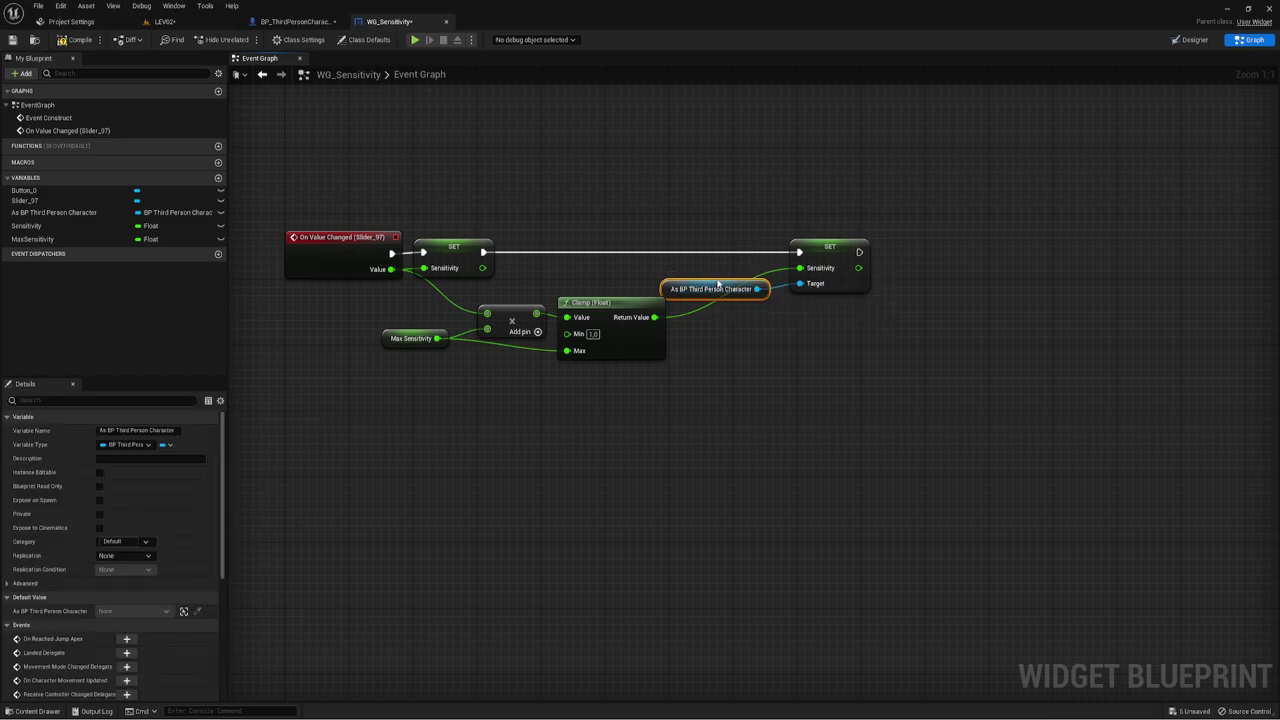
{"action": "left_click_drag", "start_coordinate": [712, 288], "coordinate": [720, 280]}
{"action": "right_click_drag", "start_coordinate": [733, 391], "coordinate": [798, 353]}
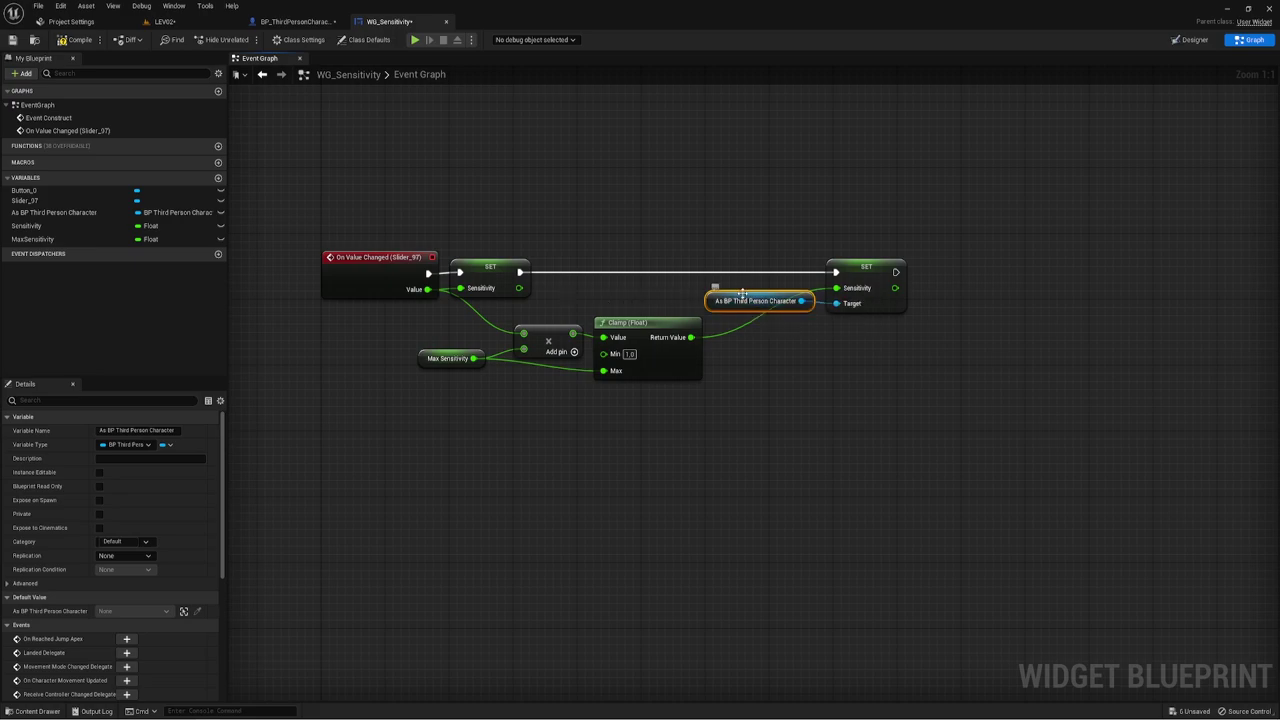
{"action": "left_click_drag", "start_coordinate": [742, 293], "coordinate": [696, 295]}
{"action": "right_click_drag", "start_coordinate": [570, 196], "coordinate": [623, 236]}
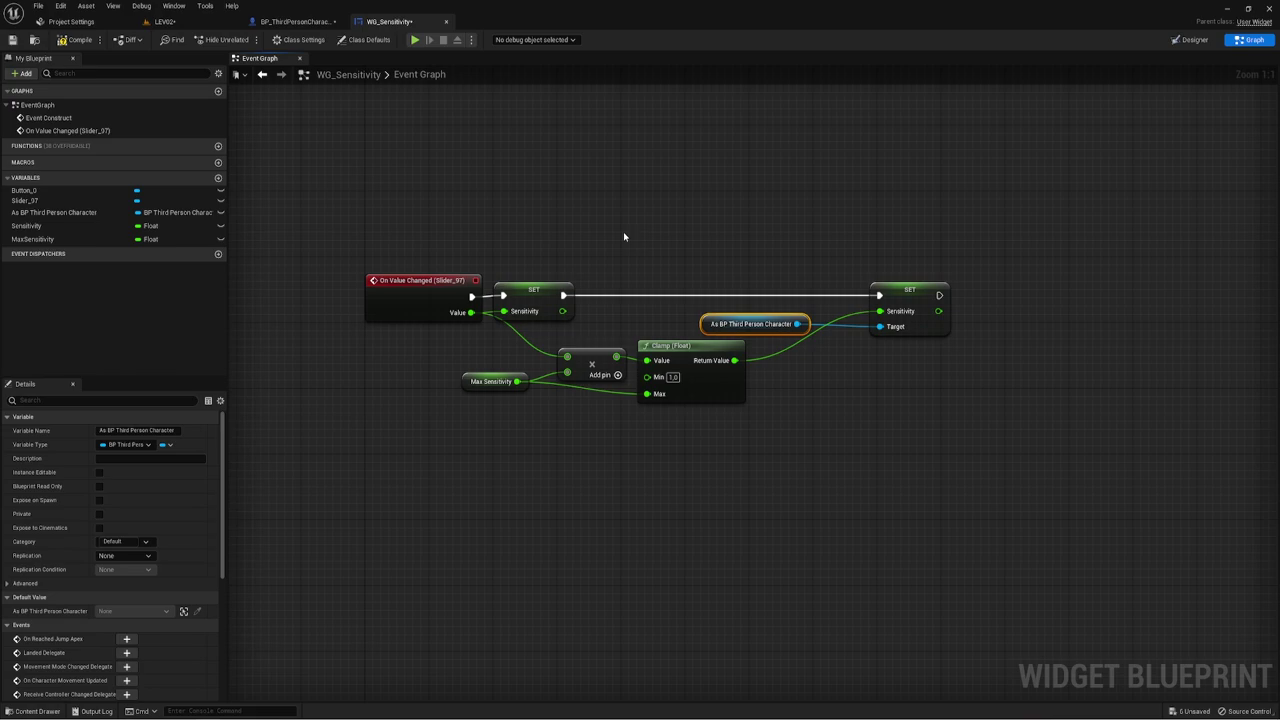
Select the X close button (Button_0) in the Designer to add its On Clicked event.
{"action": "left_click", "coordinate": [1192, 40]}
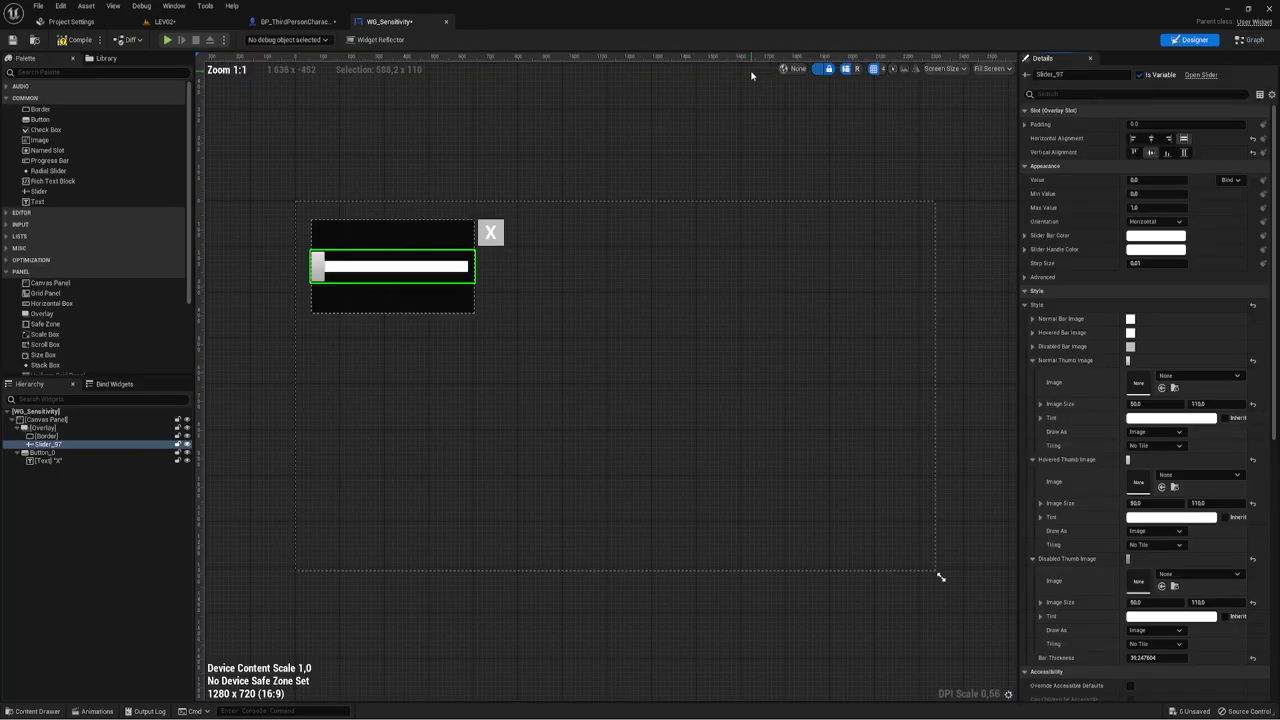
{"action": "left_click", "coordinate": [500, 233]}
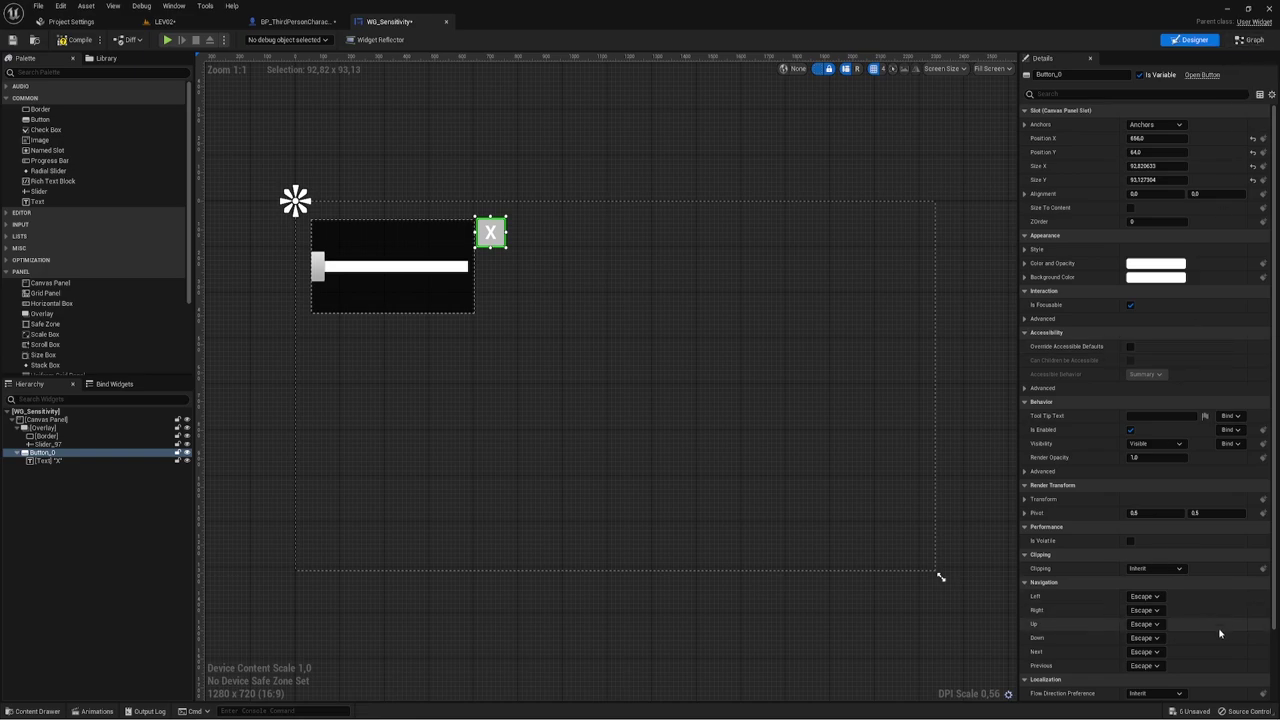
{"action": "scroll", "coordinate": [1189, 602], "scroll_direction": "down", "scroll_amount": 2}
Add an X-button click event that sets Show Mouse Cursor on Get Player Controller.
{"action": "left_click", "coordinate": [1155, 638]}
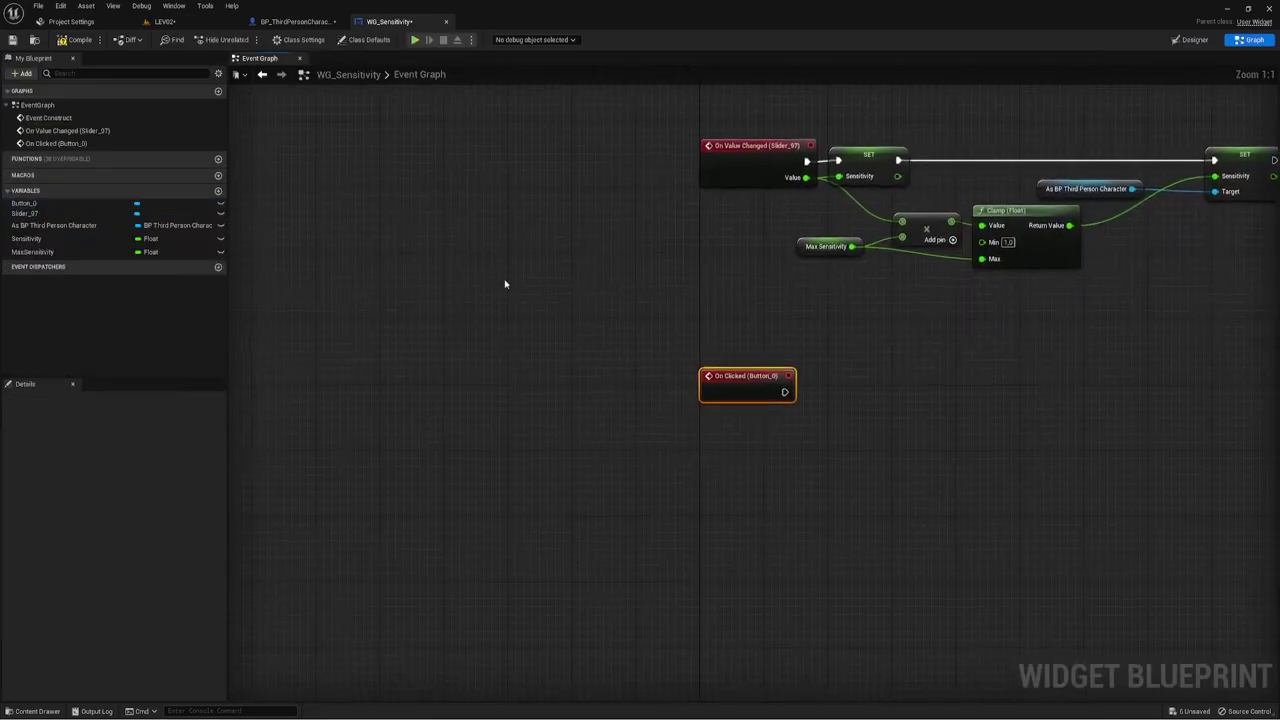
{"action": "right_click", "coordinate": [517, 412]}
{"action": "type", "text": "get"}
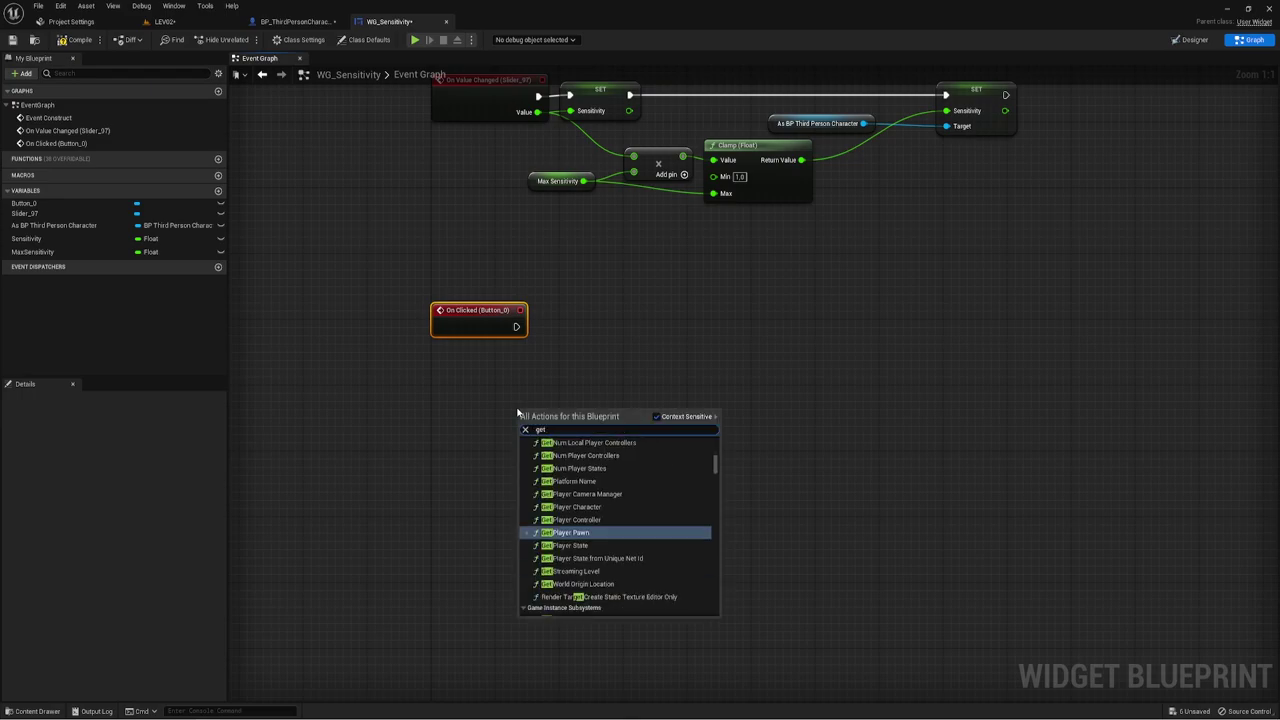
{"action": "key", "text": "Up"}
{"action": "key", "text": "Return"}
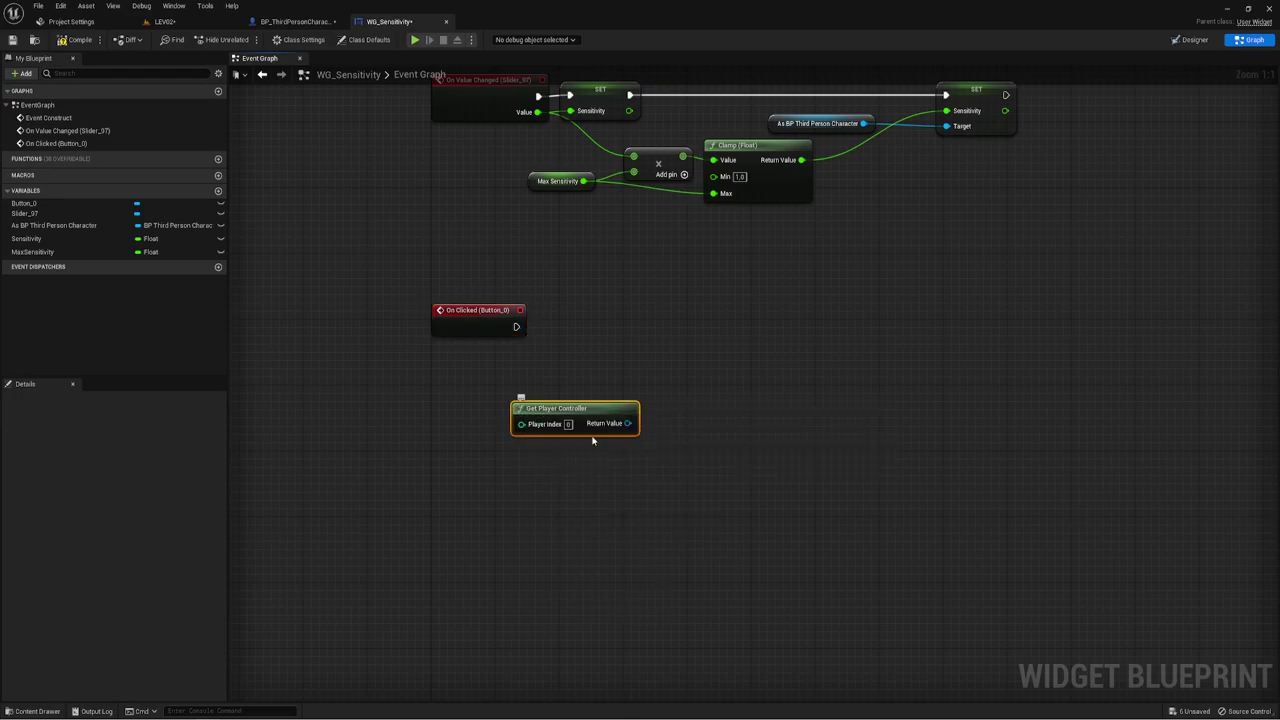
{"action": "left_click_drag", "start_coordinate": [627, 423], "coordinate": [606, 322]}
{"action": "type", "text": "se"}
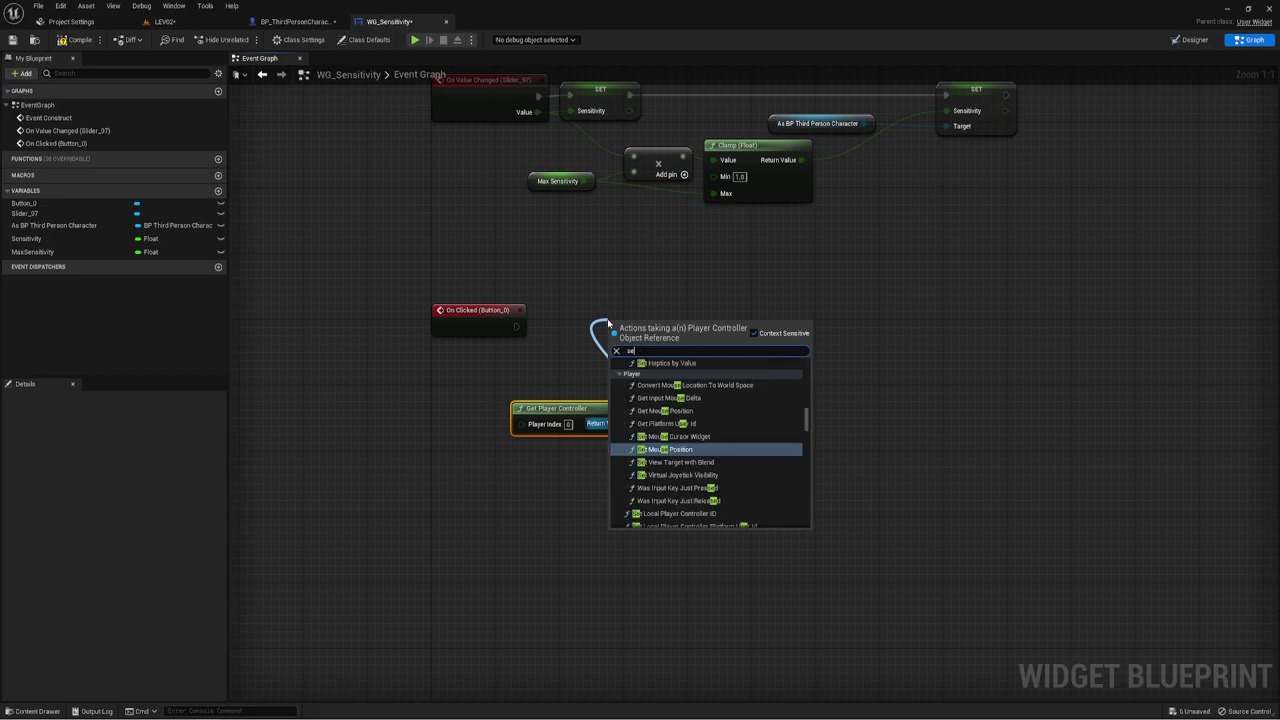
{"action": "type", "text": "t sho"}
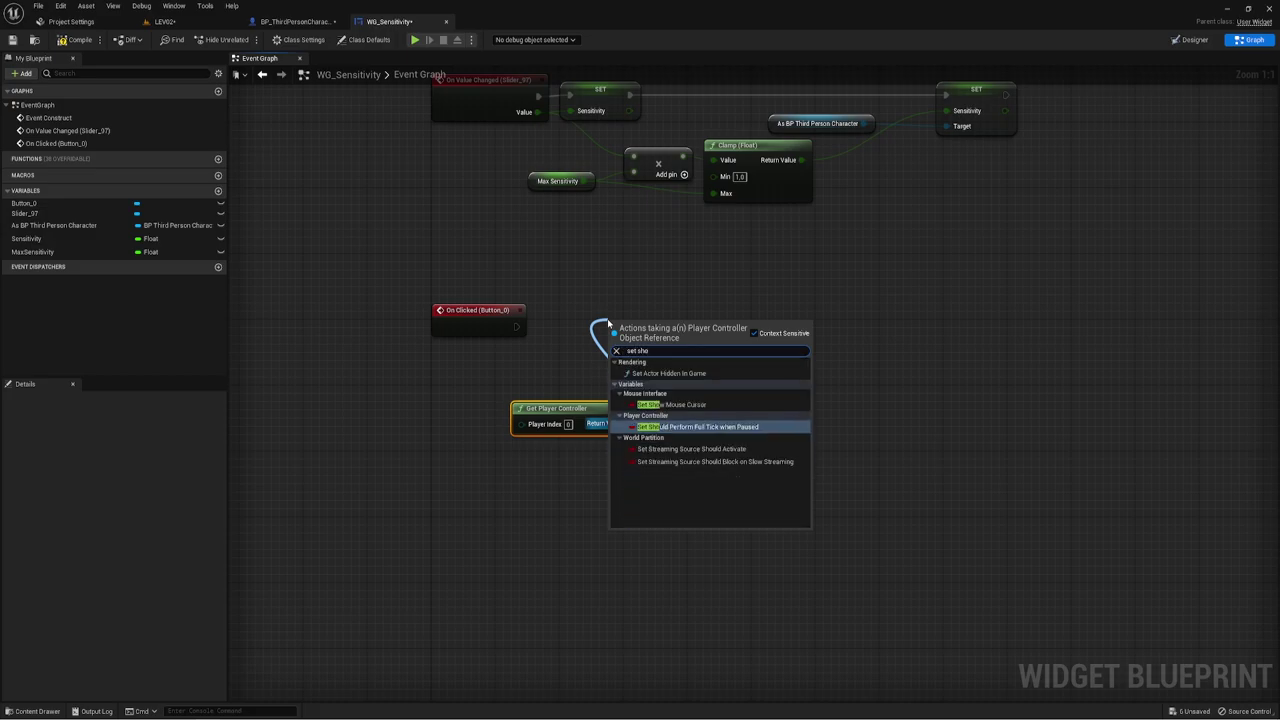
{"action": "left_click", "coordinate": [678, 406]}
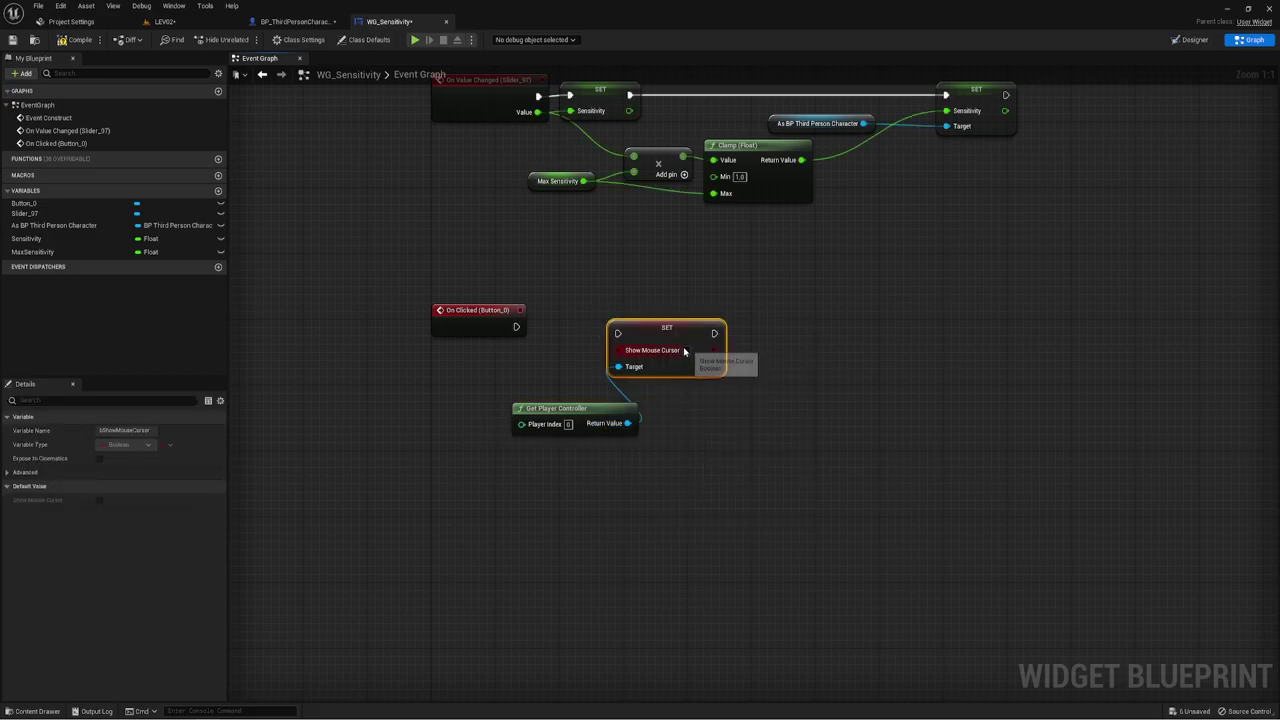
{"action": "left_click_drag", "start_coordinate": [562, 287], "coordinate": [754, 390]}
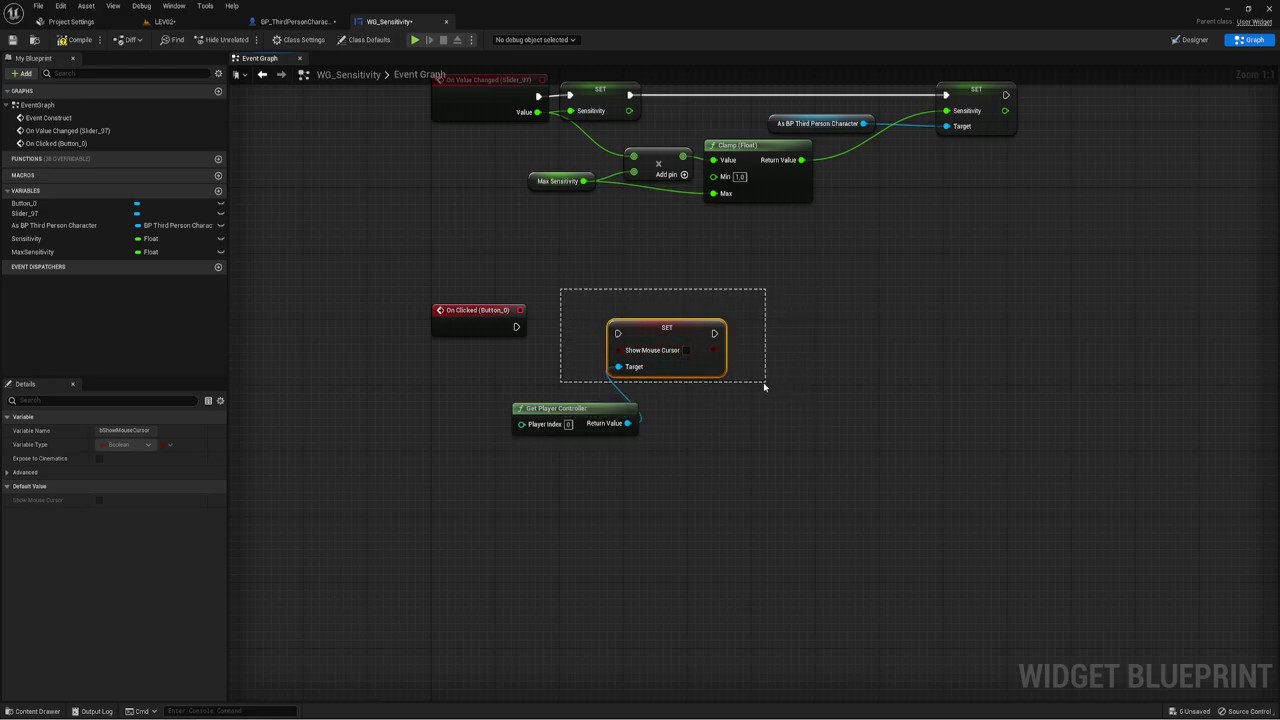
{"action": "left_click_drag", "start_coordinate": [592, 407], "coordinate": [511, 388]}
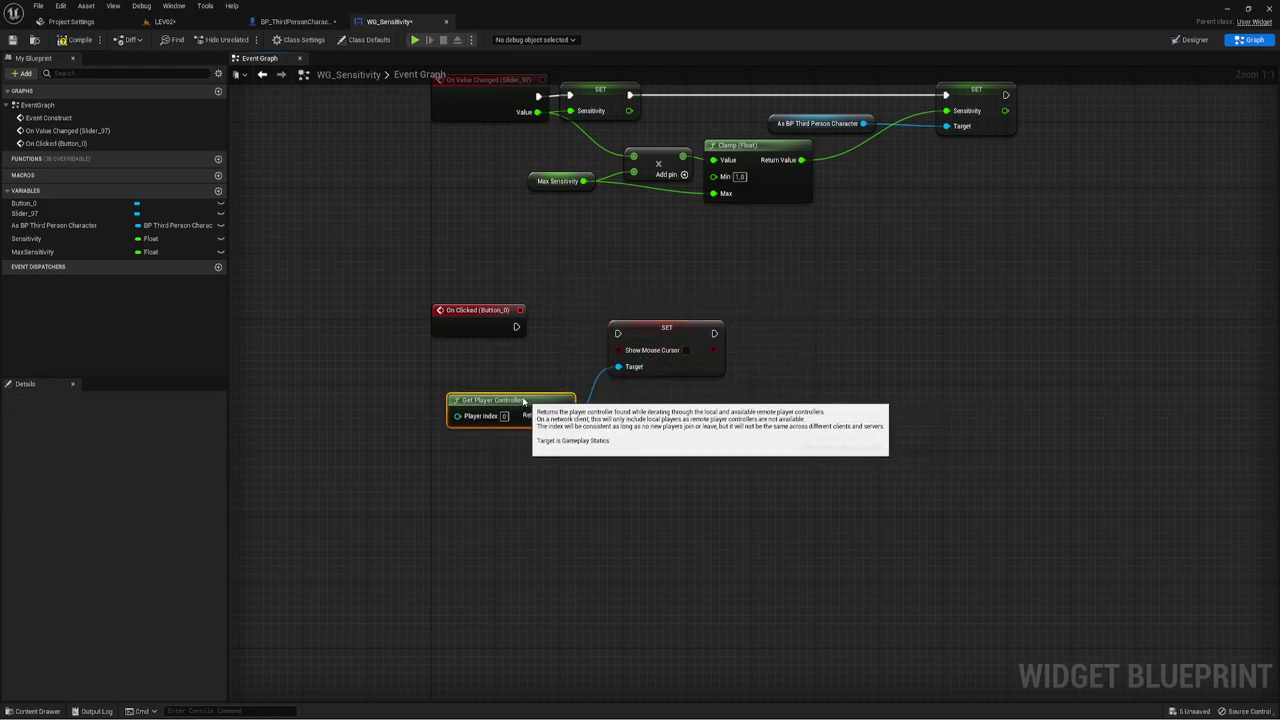
{"action": "left_click_drag", "start_coordinate": [516, 326], "coordinate": [632, 324]}
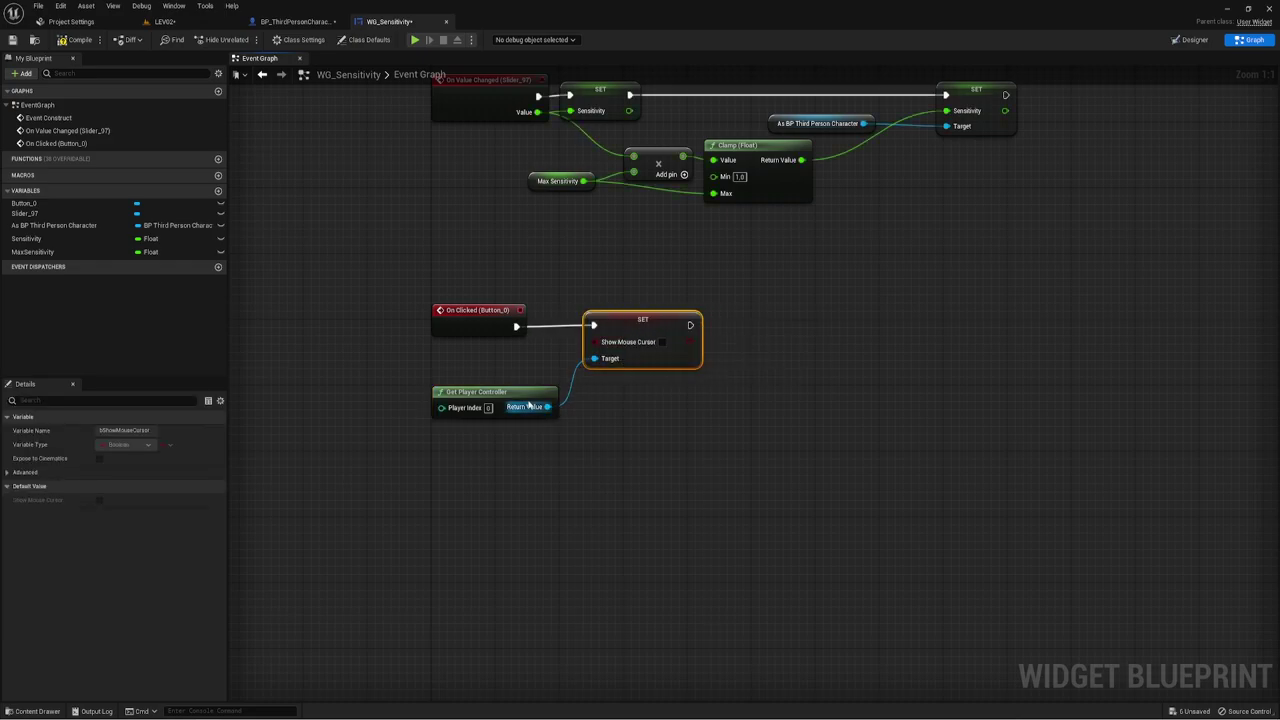
Chain a Set Input Mode Game Only node after the Show Mouse Cursor setting.
{"action": "left_click", "coordinate": [515, 402]}
{"action": "right_click_drag", "start_coordinate": [748, 440], "coordinate": [672, 432]}
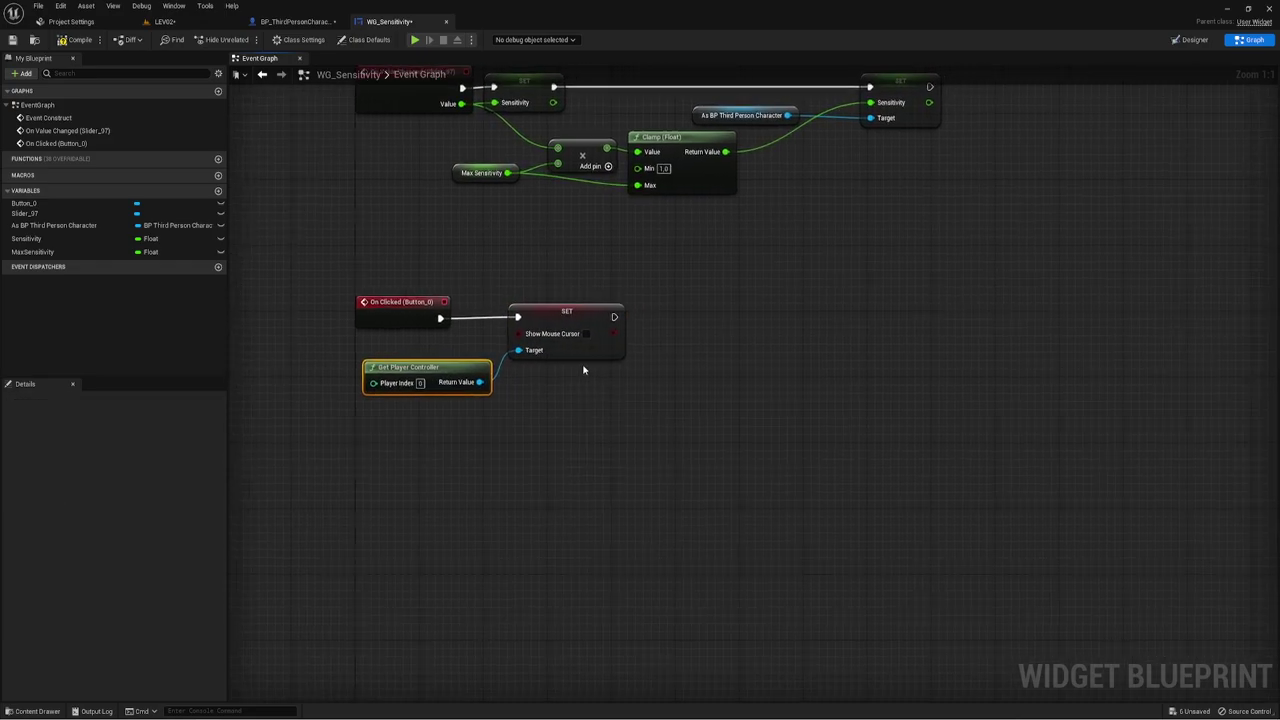
{"action": "left_click_drag", "start_coordinate": [479, 382], "coordinate": [668, 385]}
{"action": "type", "text": "s"}
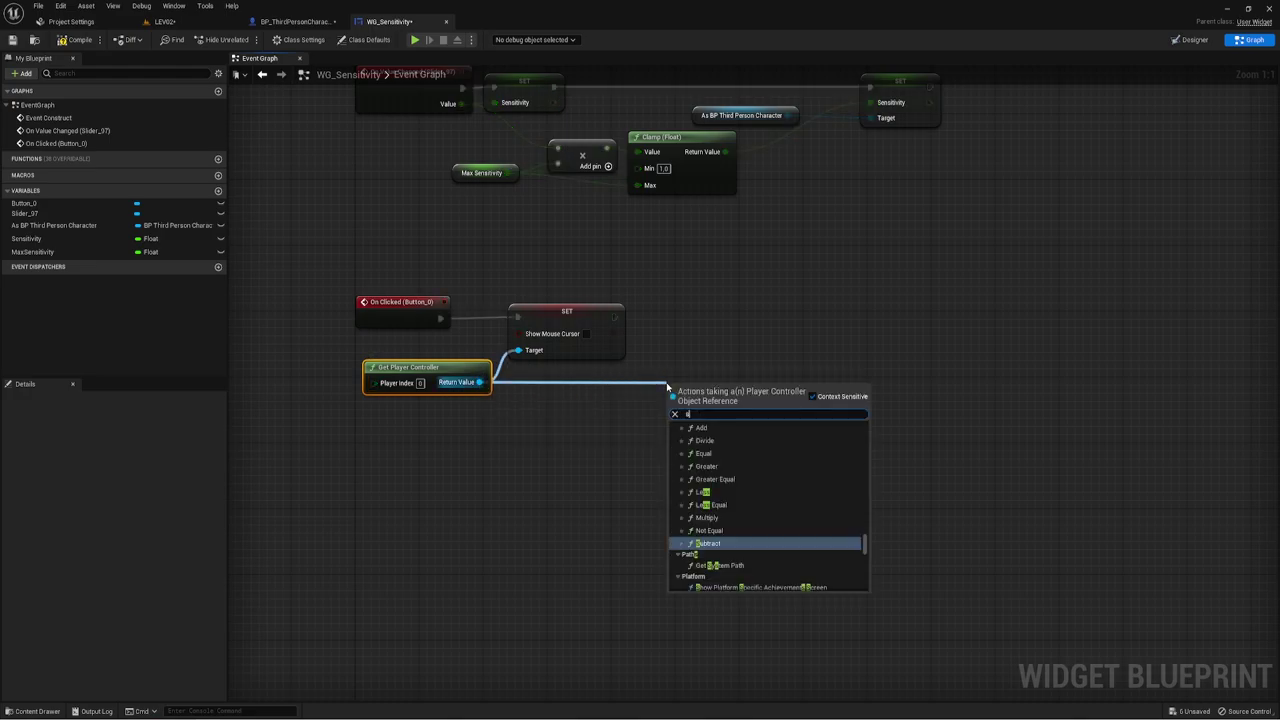
{"action": "type", "text": "et inpu"}
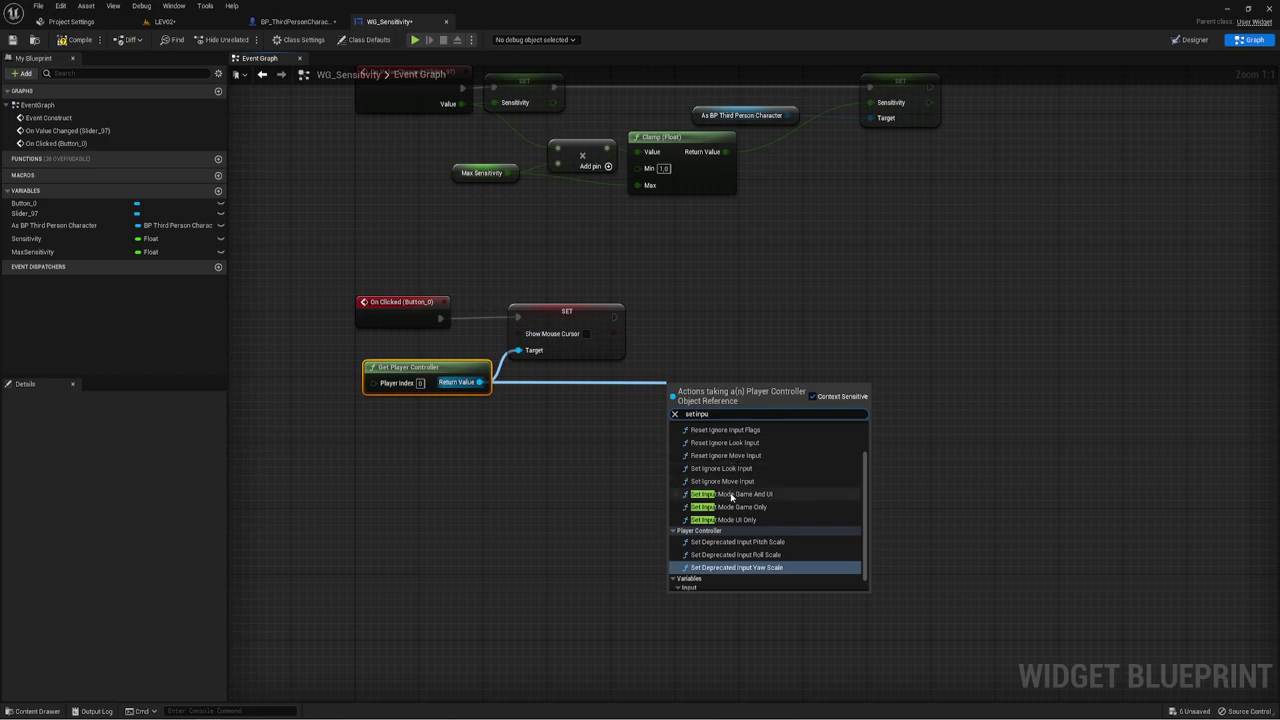
{"action": "left_click", "coordinate": [730, 507]}
{"action": "left_click_drag", "start_coordinate": [709, 422], "coordinate": [685, 340]}
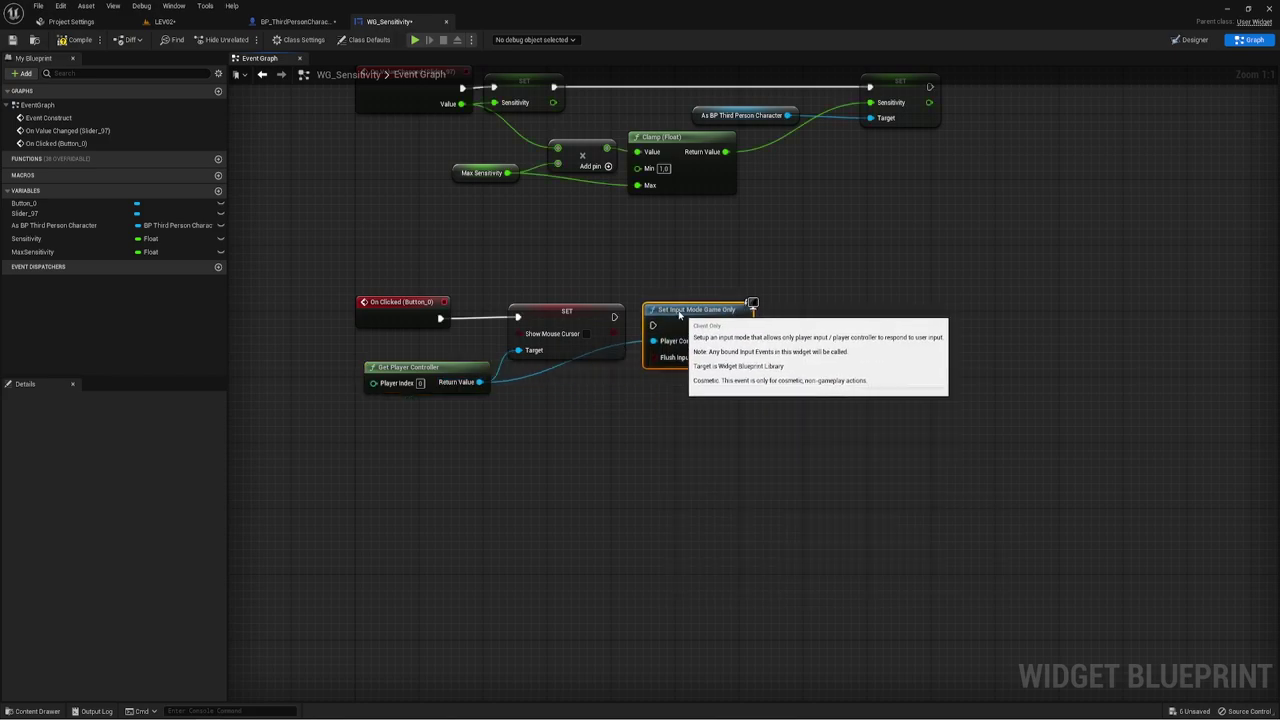
{"action": "left_click_drag", "start_coordinate": [612, 318], "coordinate": [645, 318]}
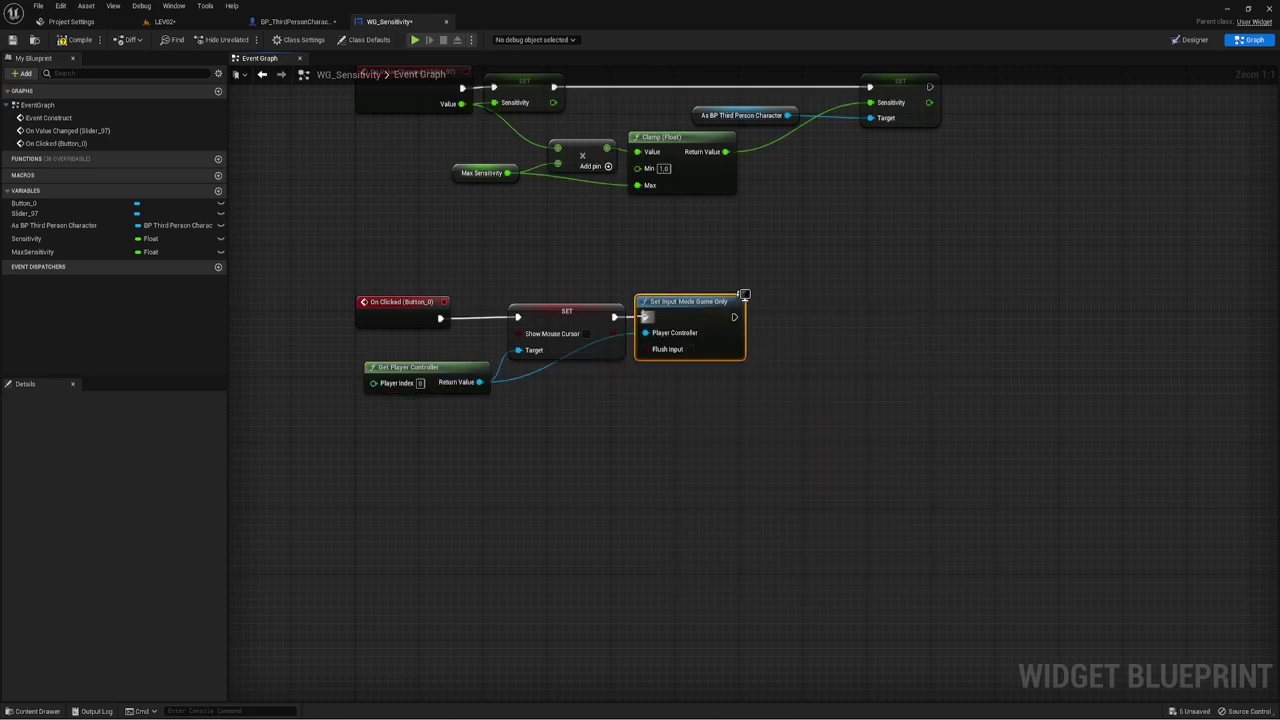
Append Remove from Parent after the input mode node, then select the cursor and controller nodes to copy.
{"action": "left_click_drag", "start_coordinate": [734, 317], "coordinate": [779, 314]}
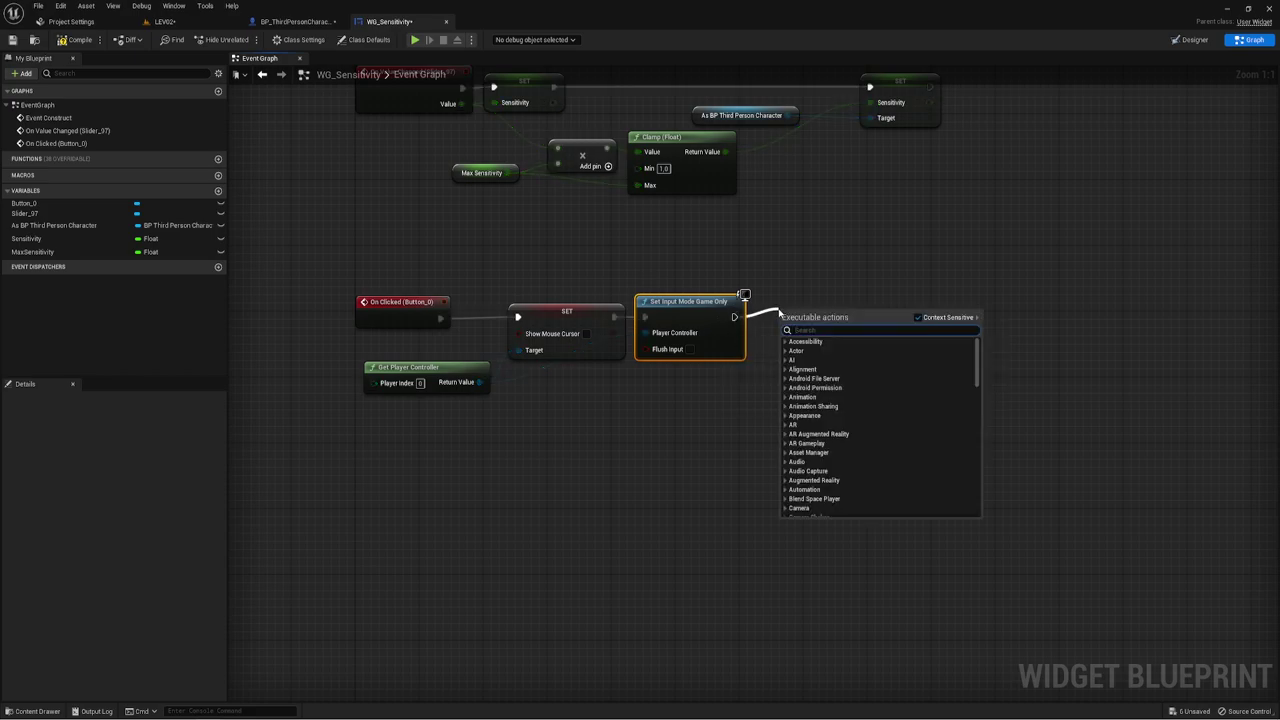
{"action": "type", "text": "removwe"}
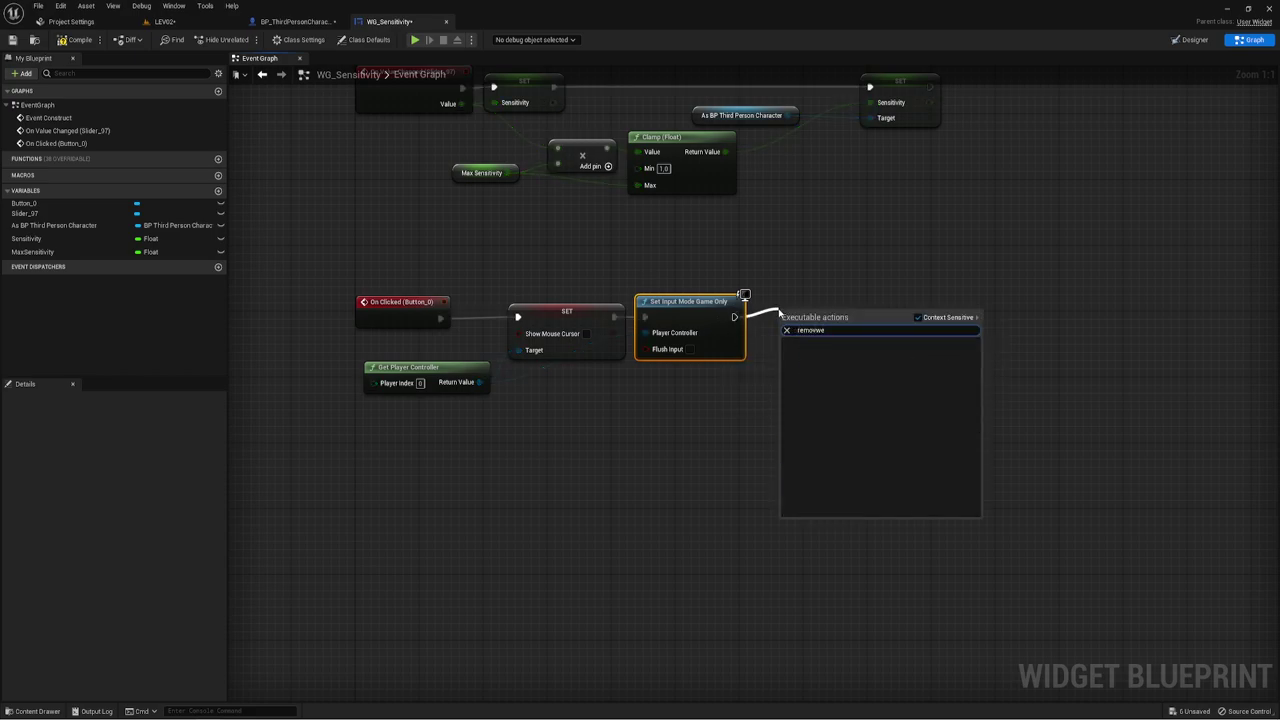
{"action": "key", "text": "BackSpace"}
{"action": "key", "text": "BackSpace"}
{"action": "type", "text": "e"}
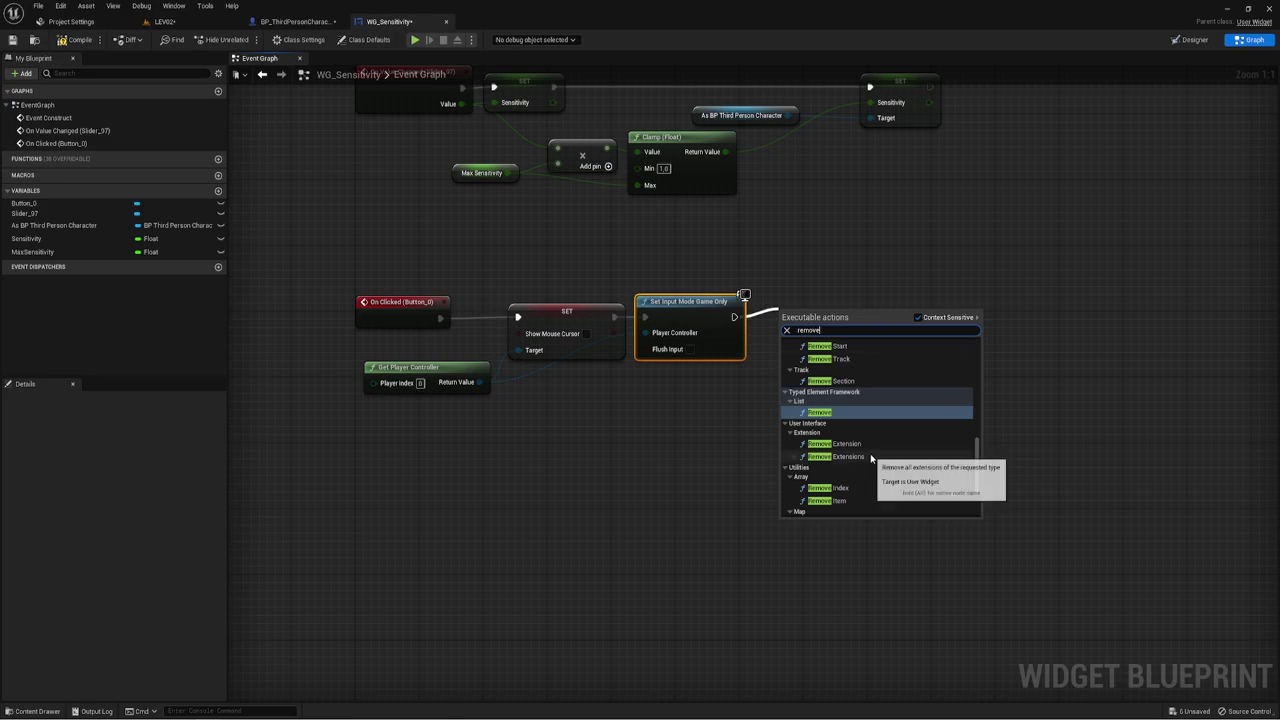
{"action": "scroll", "coordinate": [860, 460], "scroll_direction": "down", "scroll_amount": 3}
{"action": "left_click", "coordinate": [838, 438]}
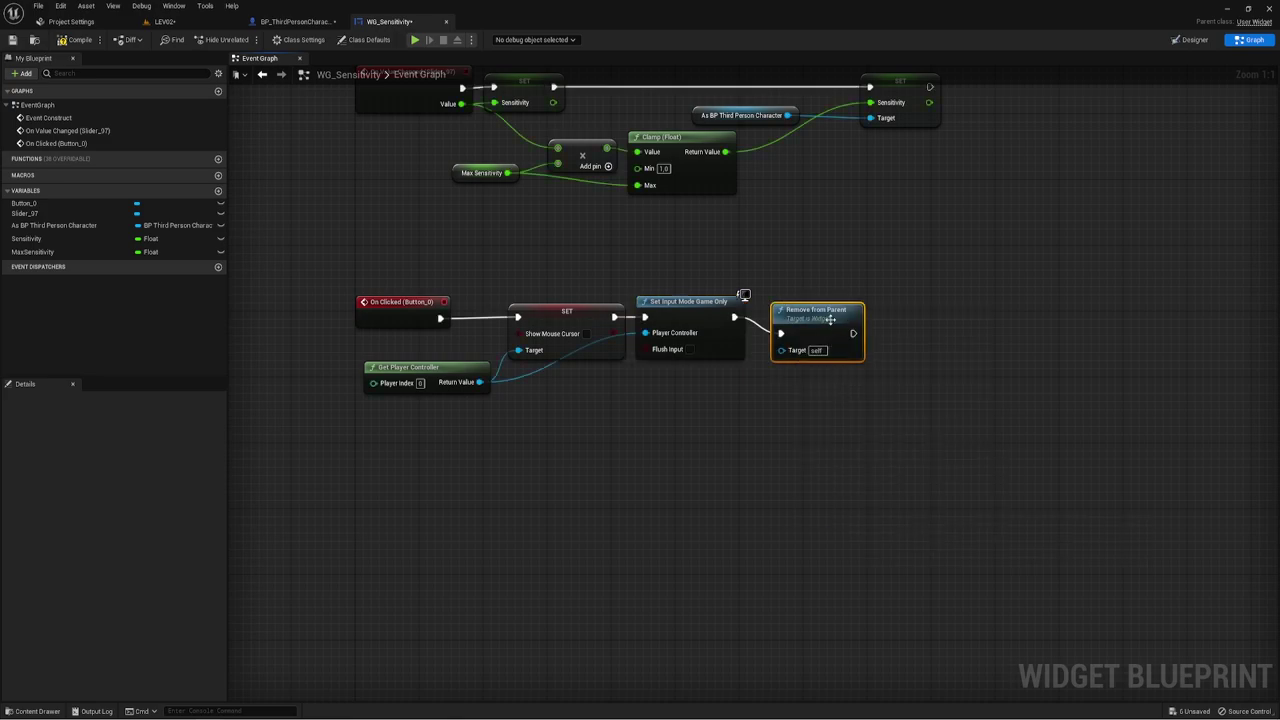
{"action": "left_click_drag", "start_coordinate": [815, 310], "coordinate": [799, 294]}
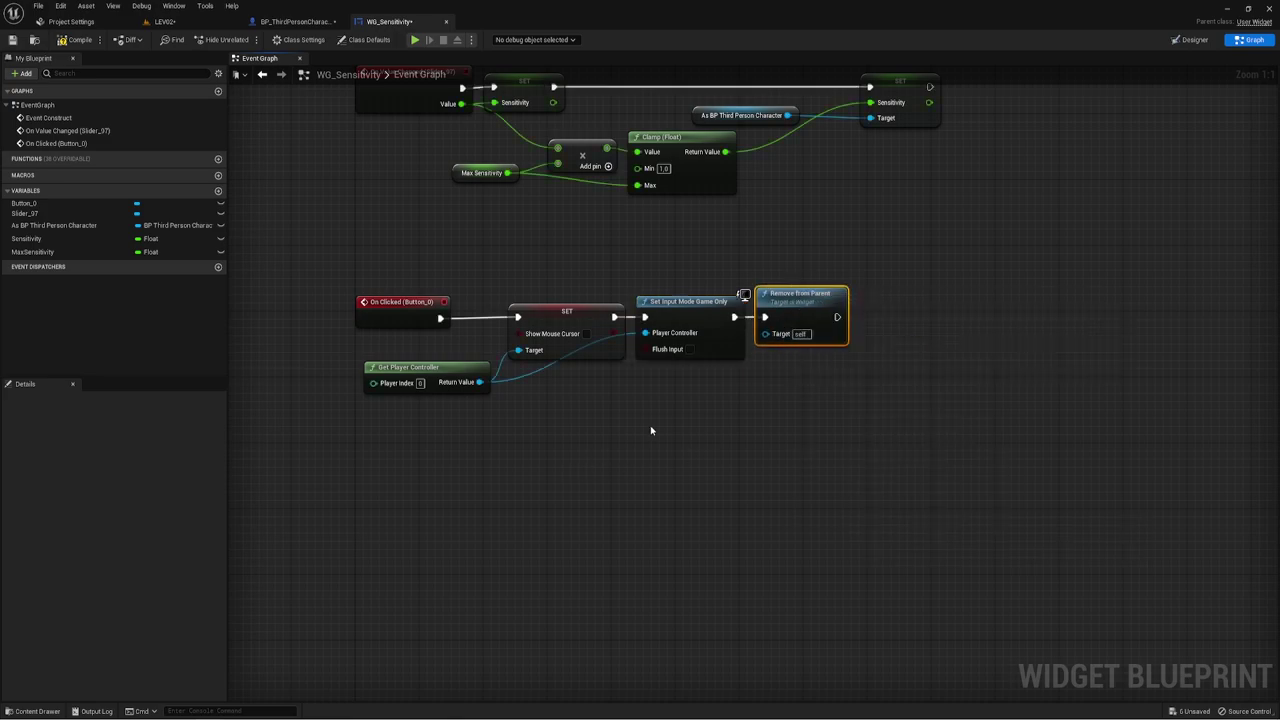
{"action": "right_click_drag", "start_coordinate": [651, 430], "coordinate": [672, 449]}
{"action": "left_click_drag", "start_coordinate": [510, 469], "coordinate": [581, 366]}
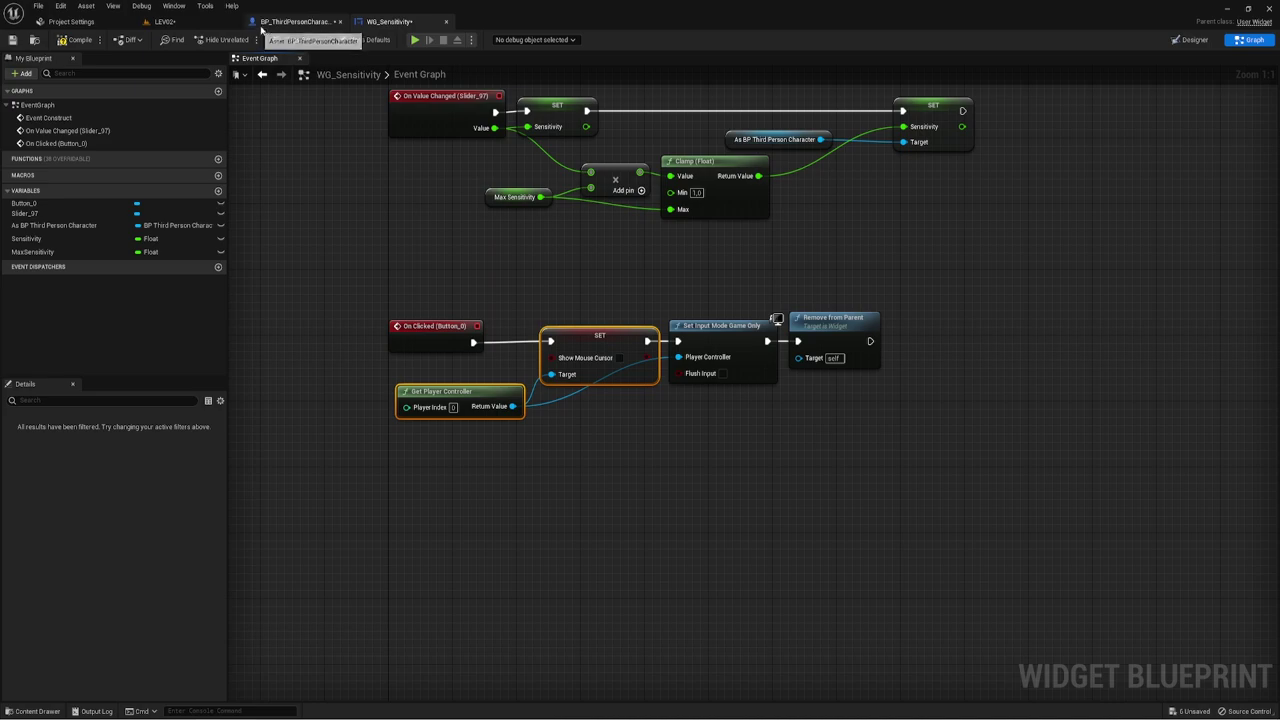
Place a Keyboard Events Z press node in empty space of BP_ThirdPersonCharacter's event graph.
{"action": "left_click", "coordinate": [295, 21]}
{"action": "scroll", "coordinate": [674, 298], "scroll_direction": "down", "scroll_amount": 3}
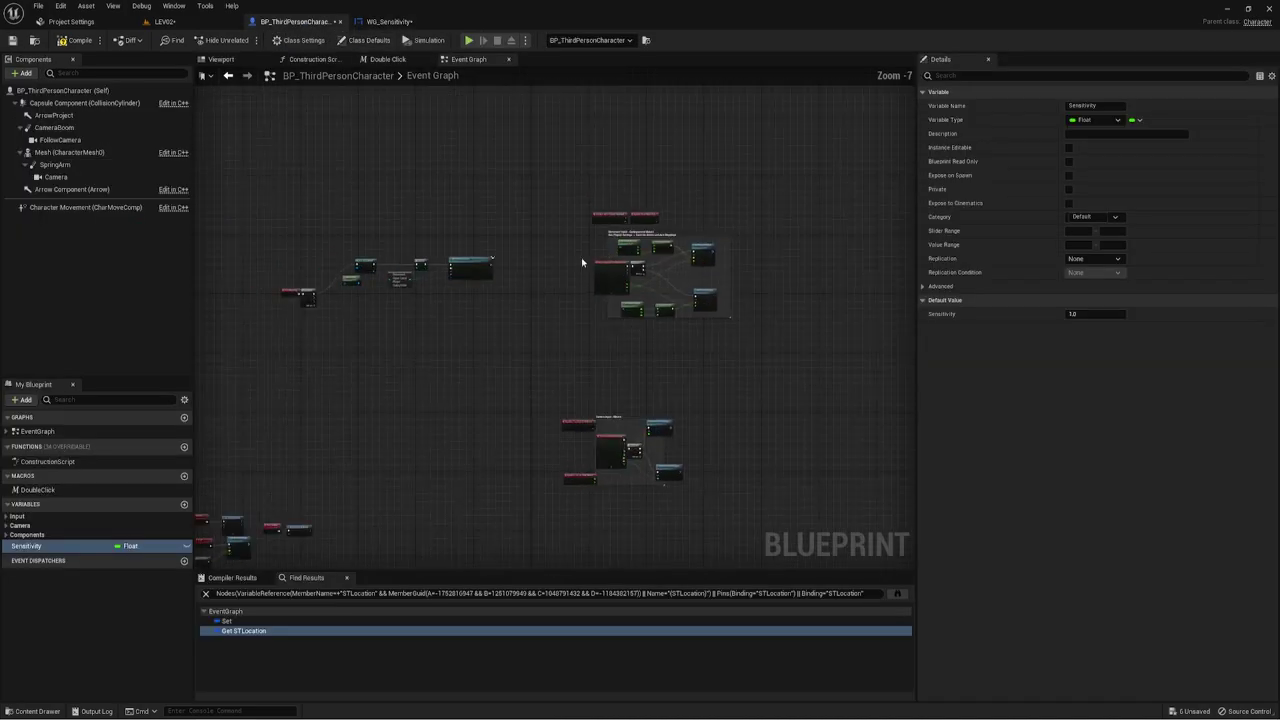
{"action": "scroll", "coordinate": [594, 339], "scroll_direction": "up", "scroll_amount": 3}
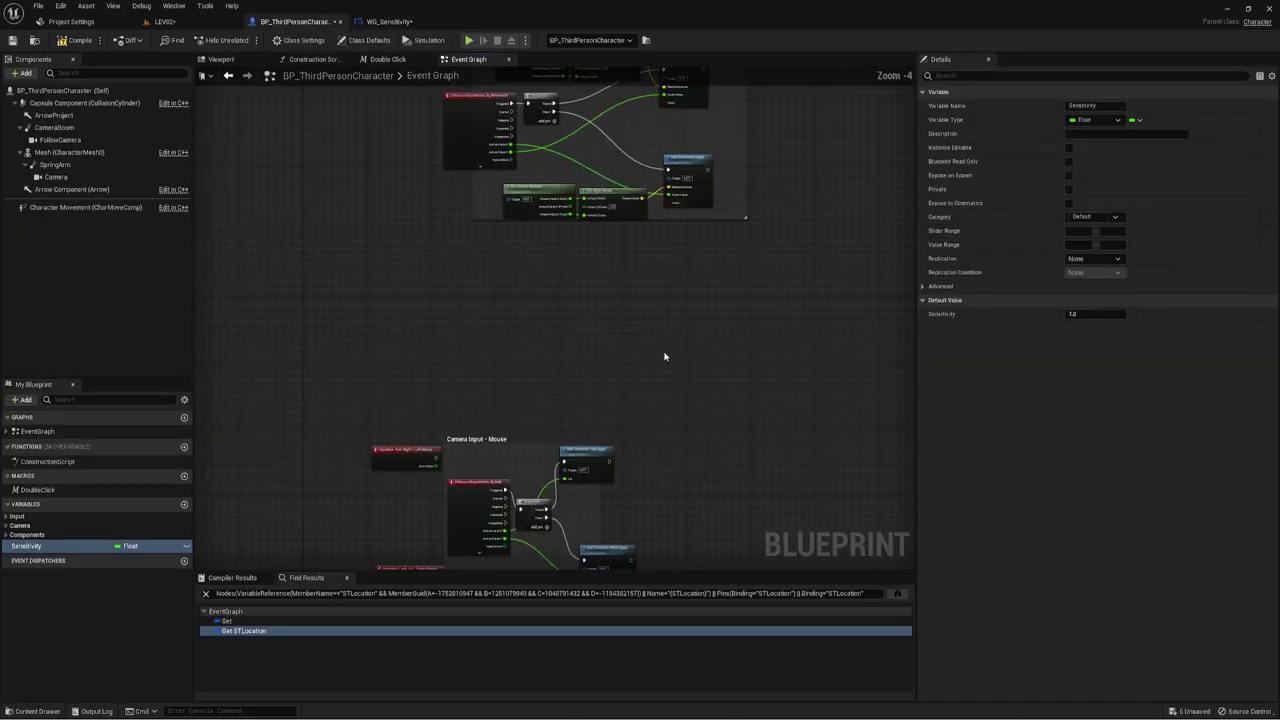
{"action": "scroll", "coordinate": [437, 260], "scroll_direction": "up", "scroll_amount": 2}
{"action": "scroll", "coordinate": [514, 277], "scroll_direction": "up", "scroll_amount": 2}
{"action": "scroll", "coordinate": [515, 289], "scroll_direction": "up", "scroll_amount": 1}
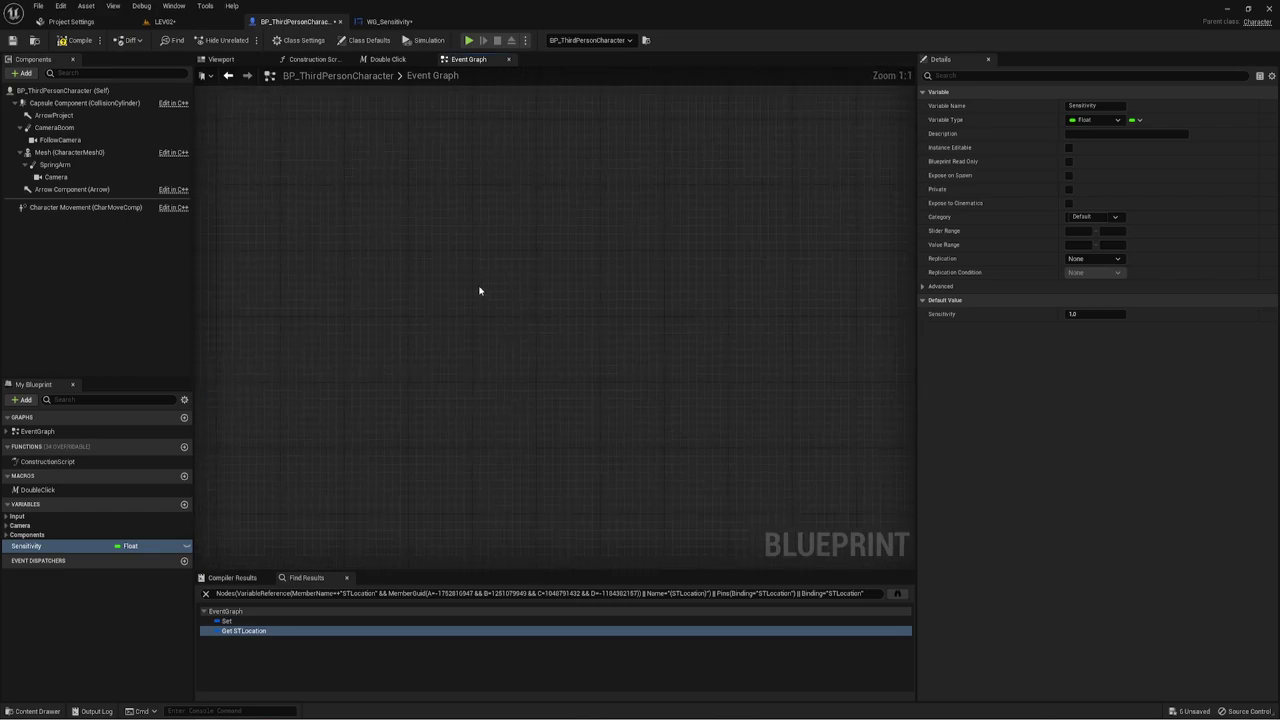
{"action": "right_click", "coordinate": [401, 313]}
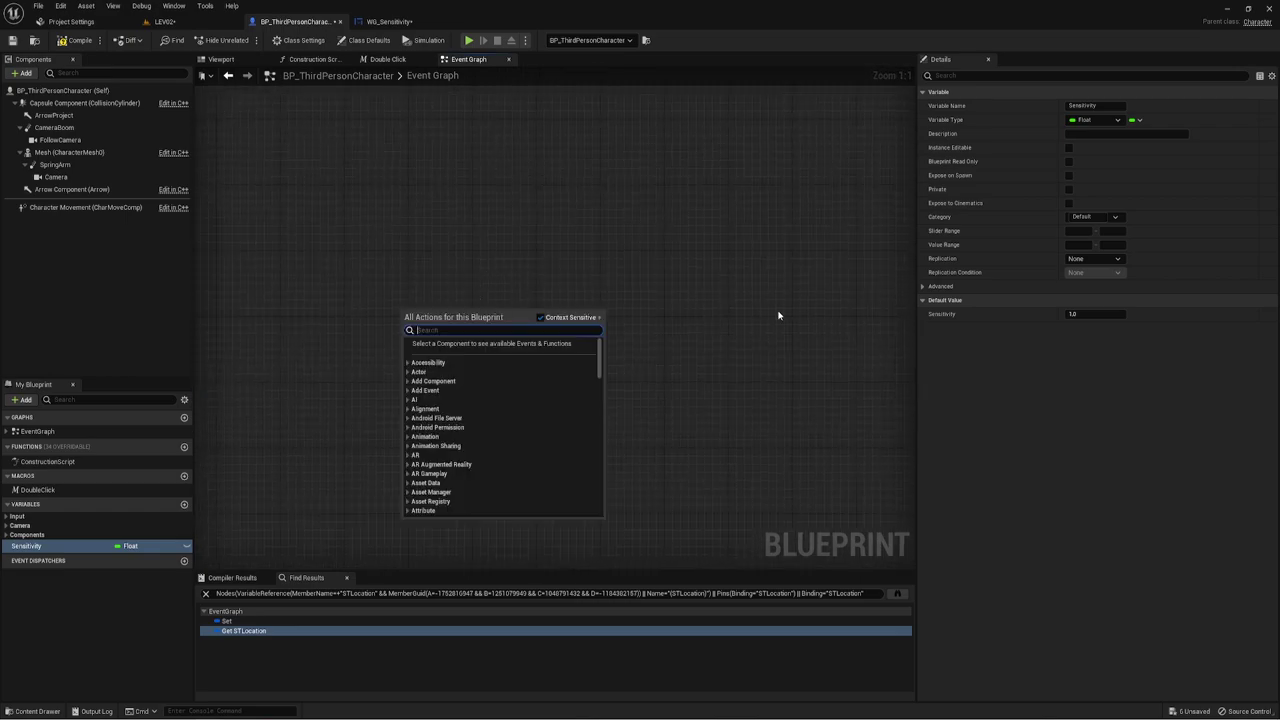
{"action": "type", "text": "x"}
{"action": "key", "text": "BackSpace"}
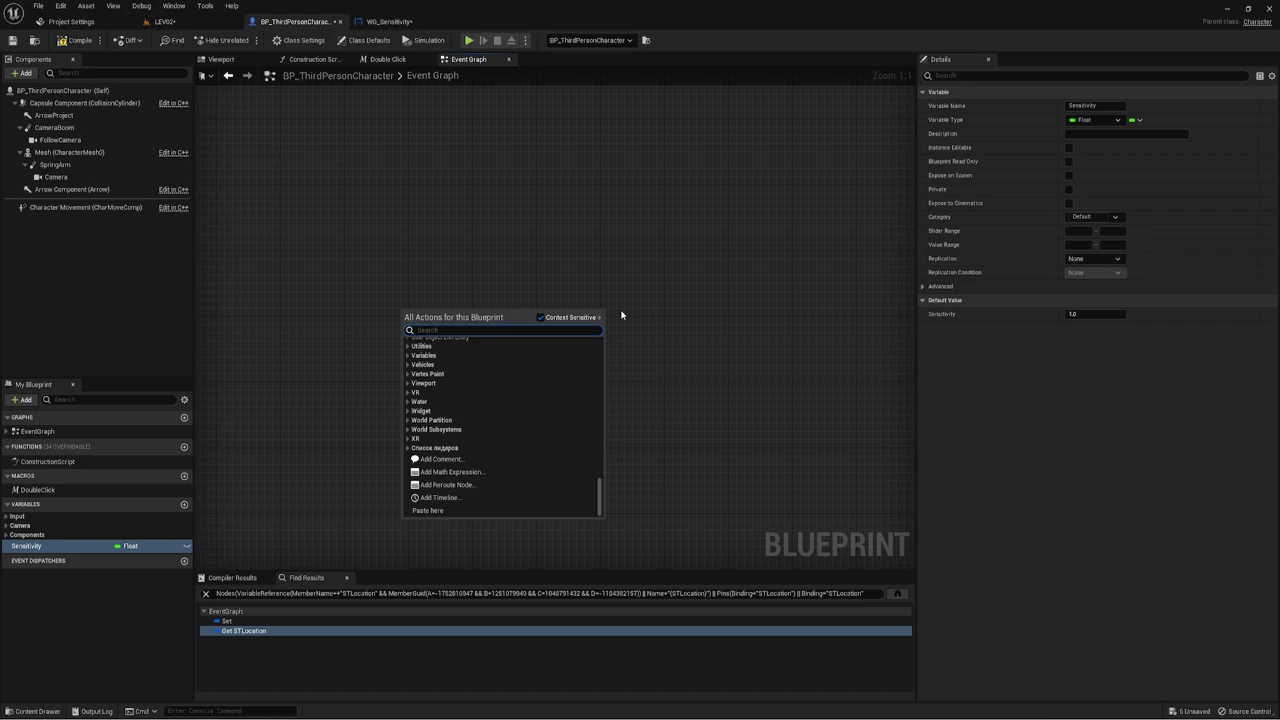
{"action": "type", "text": "z"}
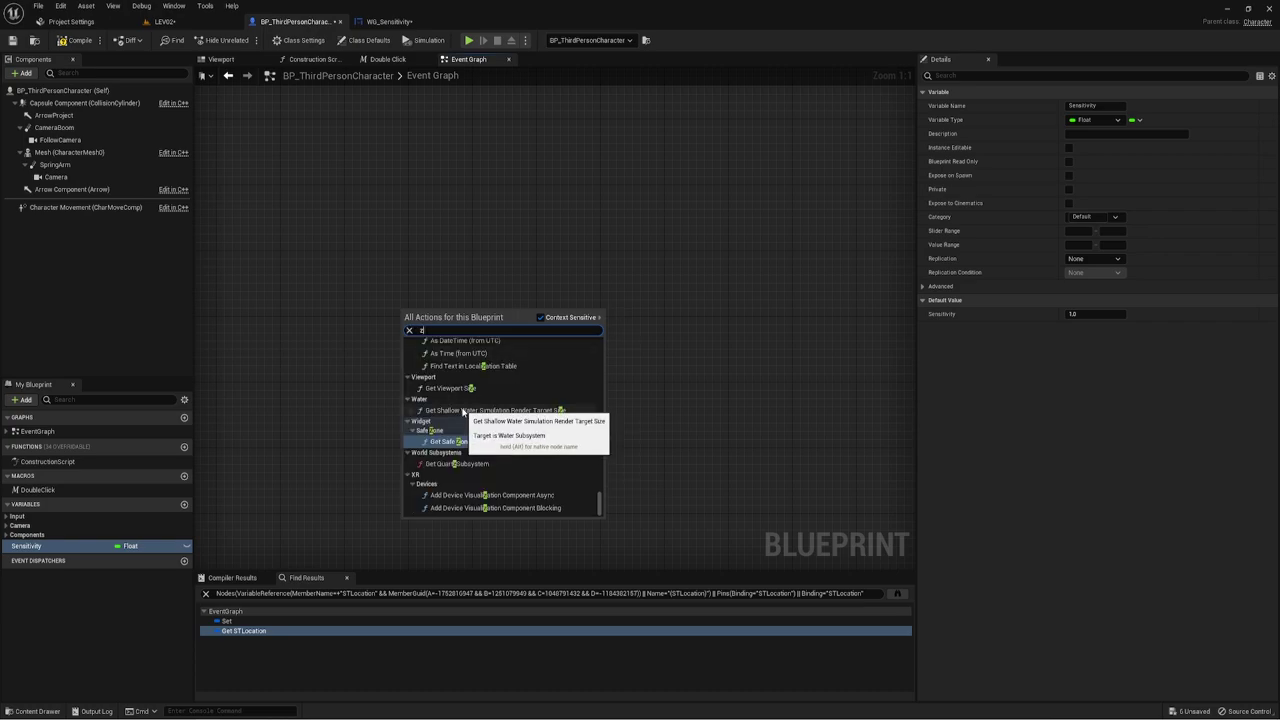
{"action": "type", "text": " key"}
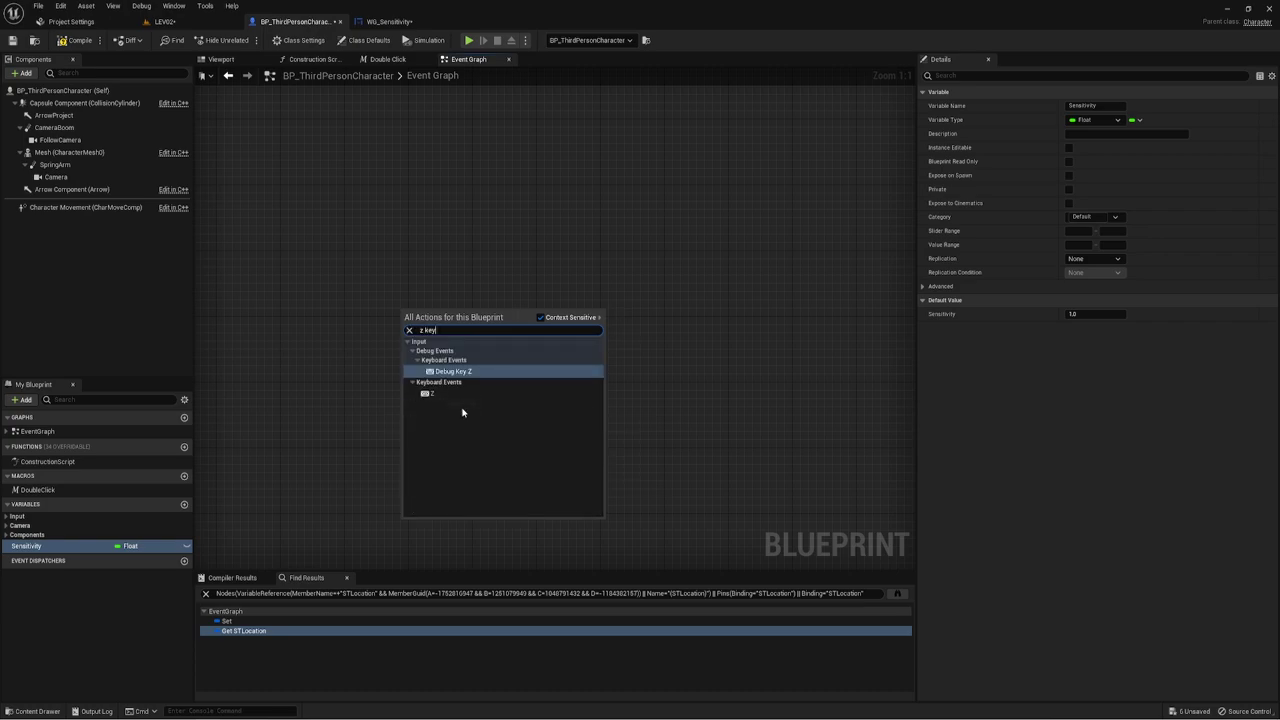
{"action": "left_click", "coordinate": [428, 393]}
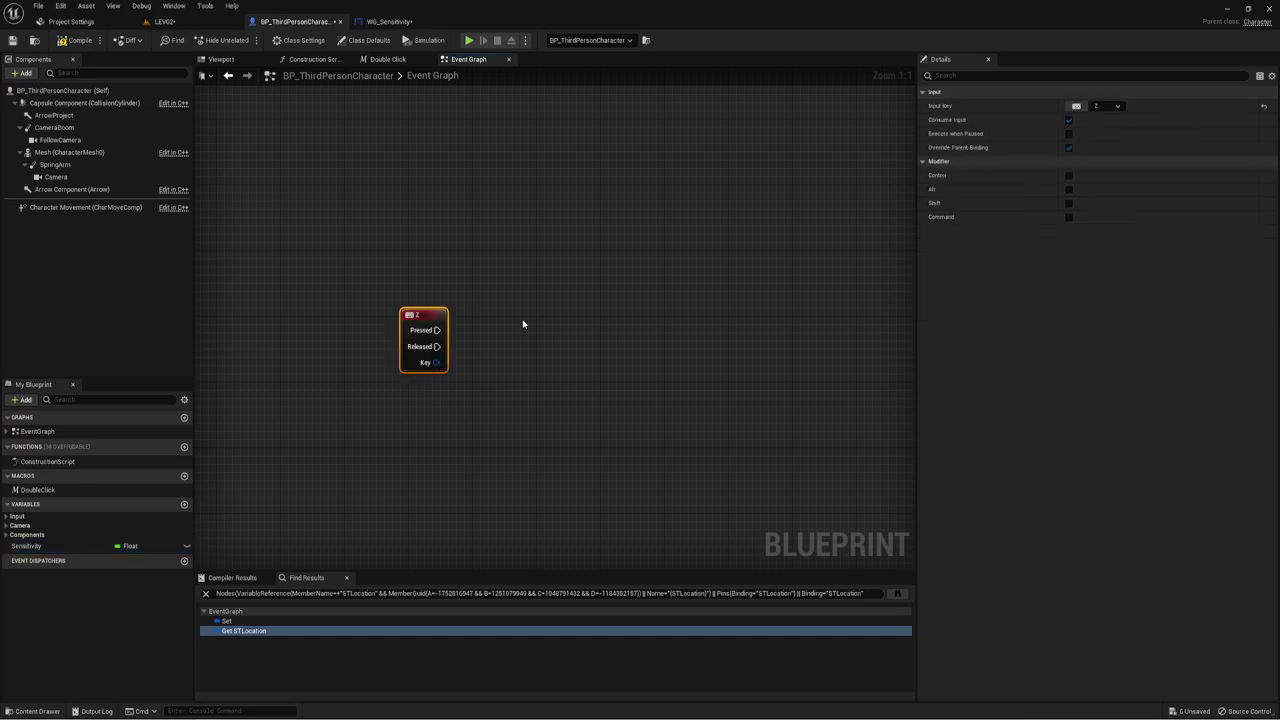
{"action": "mouse_move", "coordinate": [522, 324]}
{"action": "right_mouse_down"}
{"action": "mouse_move", "coordinate": [399, 286]}
{"action": "mouse_move", "coordinate": [396, 310]}
{"action": "right_mouse_up"}
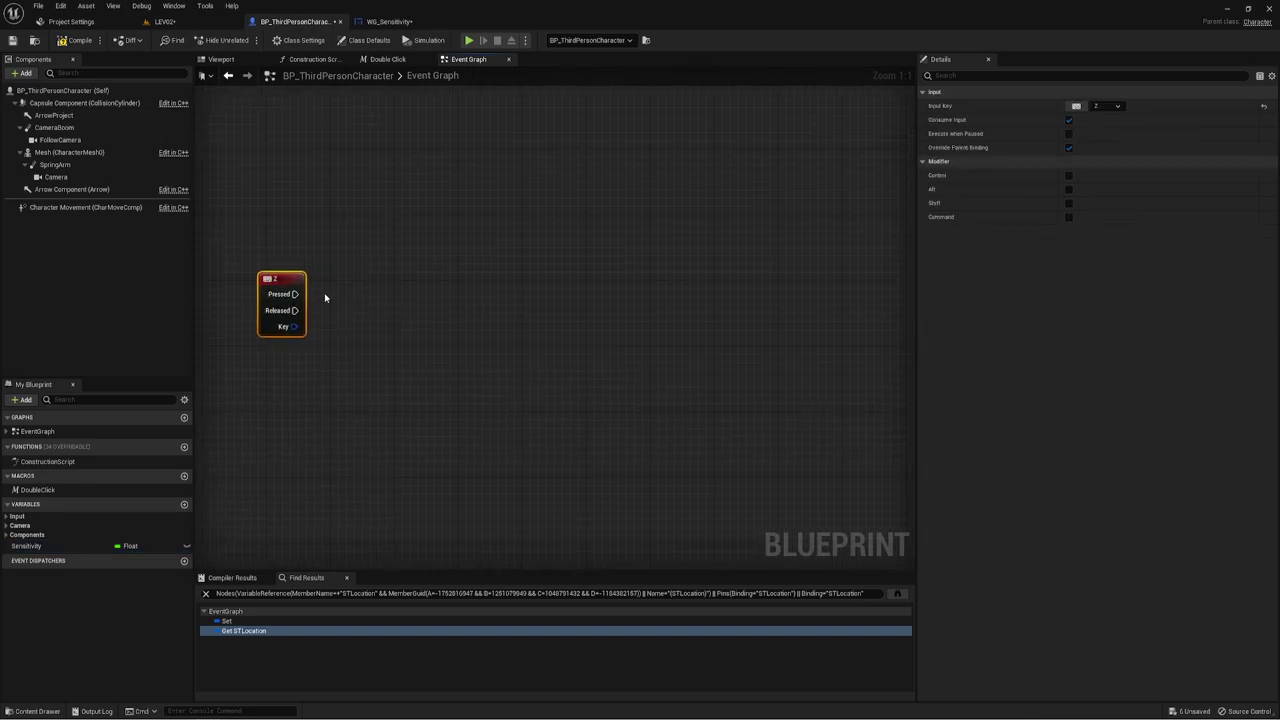
{"action": "left_click_drag", "start_coordinate": [295, 293], "coordinate": [388, 297]}
On Z Pressed, create a WG_Sensitivity widget and pass its Return Value to Add to Viewport.
{"action": "type", "text": "create"}
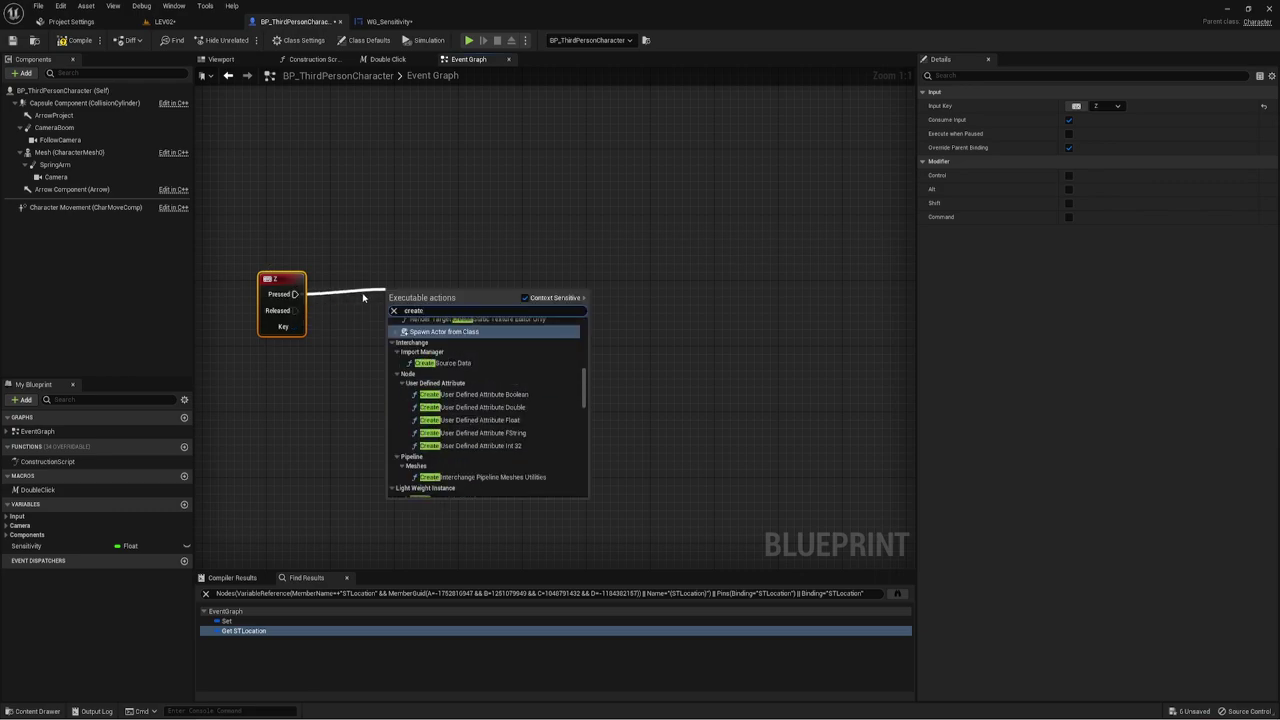
{"action": "type", "text": " wi"}
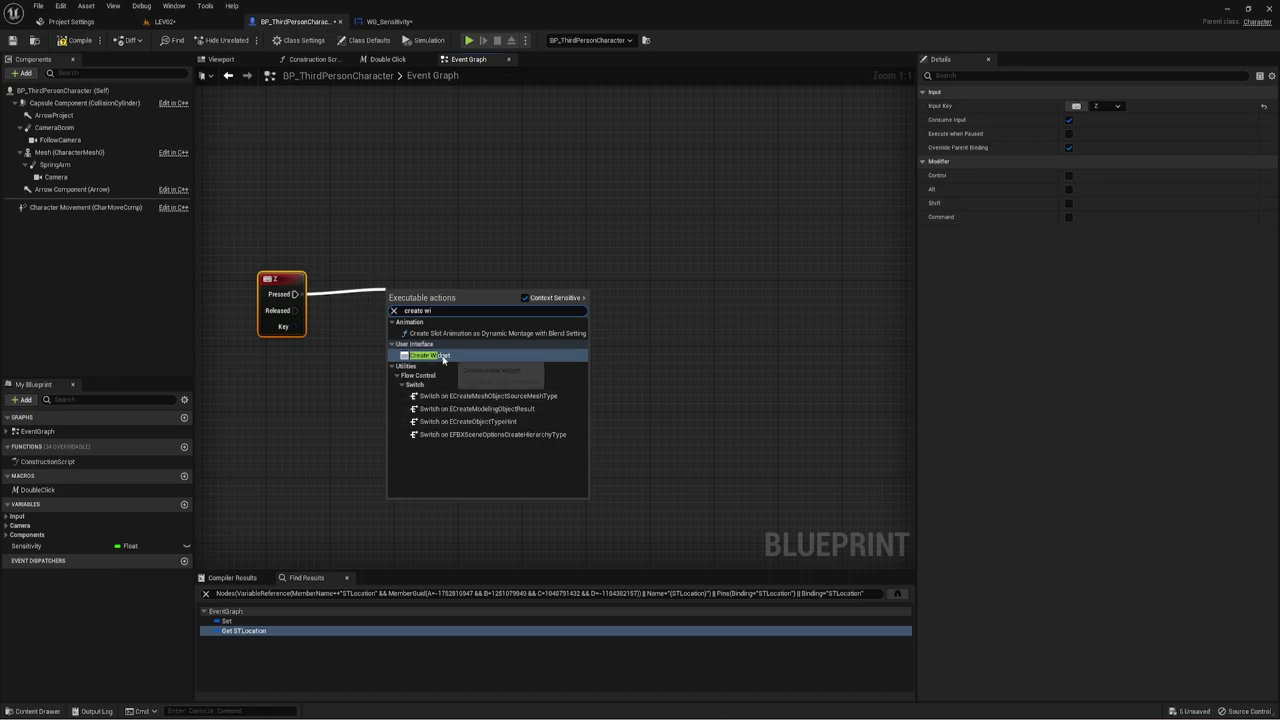
{"action": "left_click", "coordinate": [441, 355]}
{"action": "left_click_drag", "start_coordinate": [440, 295], "coordinate": [408, 278]}
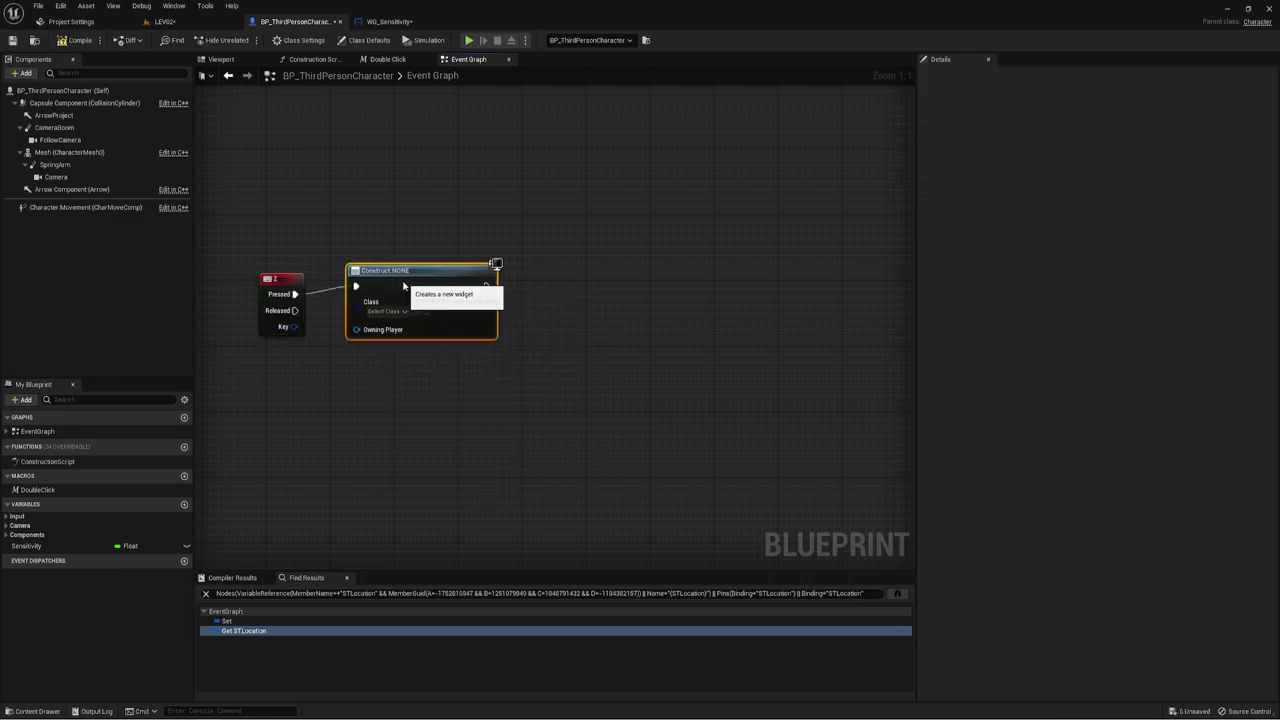
{"action": "left_click", "coordinate": [404, 320]}
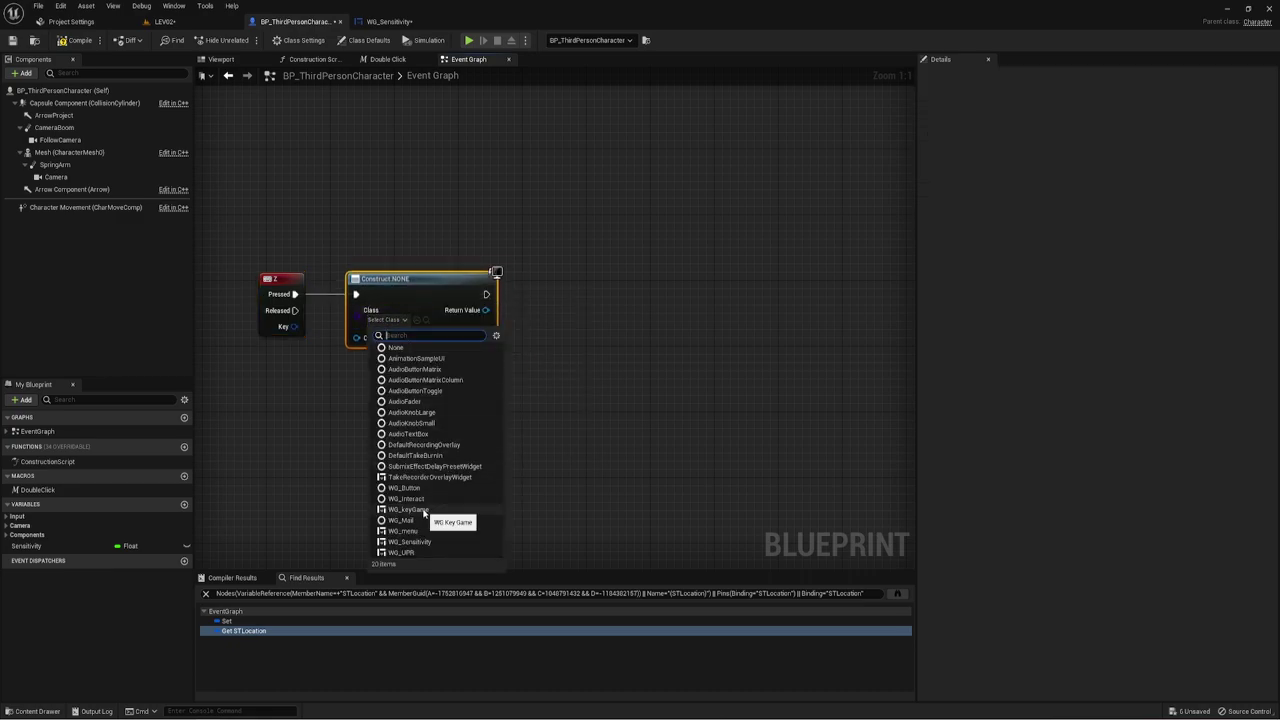
{"action": "left_click", "coordinate": [432, 542]}
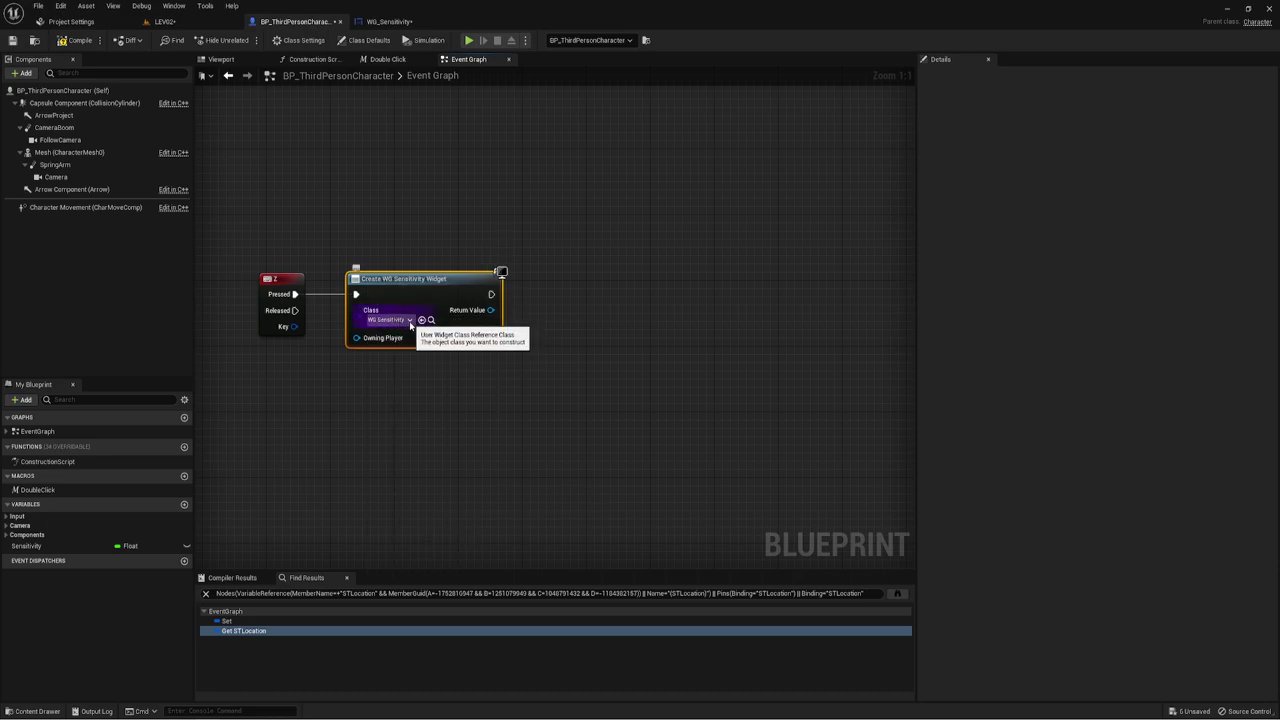
{"action": "mouse_move", "coordinate": [490, 310]}
{"action": "left_mouse_down"}
{"action": "mouse_move", "coordinate": [568, 305]}
{"action": "mouse_move", "coordinate": [557, 291]}
{"action": "left_mouse_up"}
{"action": "type", "text": "add"}
{"action": "left_click", "coordinate": [622, 349]}
{"action": "right_click_drag", "start_coordinate": [557, 291], "coordinate": [466, 252]}
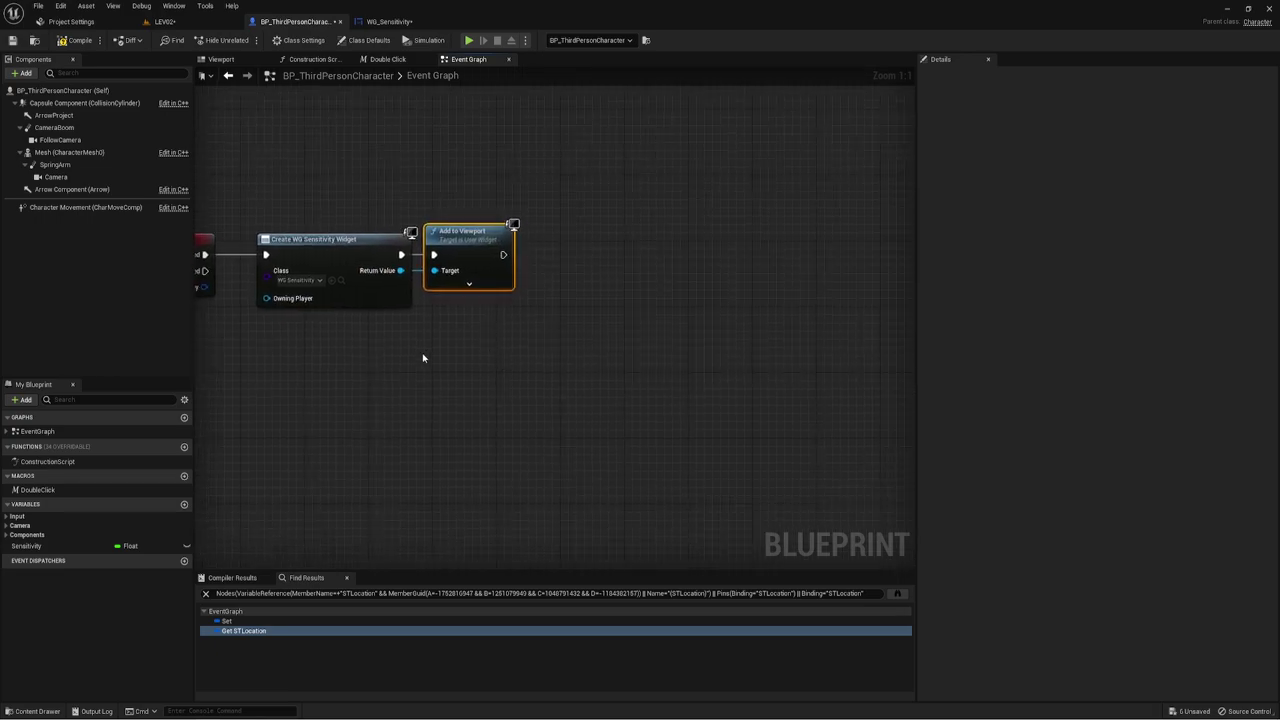
Paste the SET Show Mouse Cursor and Get Player Controller nodes after Add to Viewport, cursor enabled.
{"action": "key", "text": "ctrl+v"}
{"action": "left_click_drag", "start_coordinate": [509, 389], "coordinate": [573, 283]}
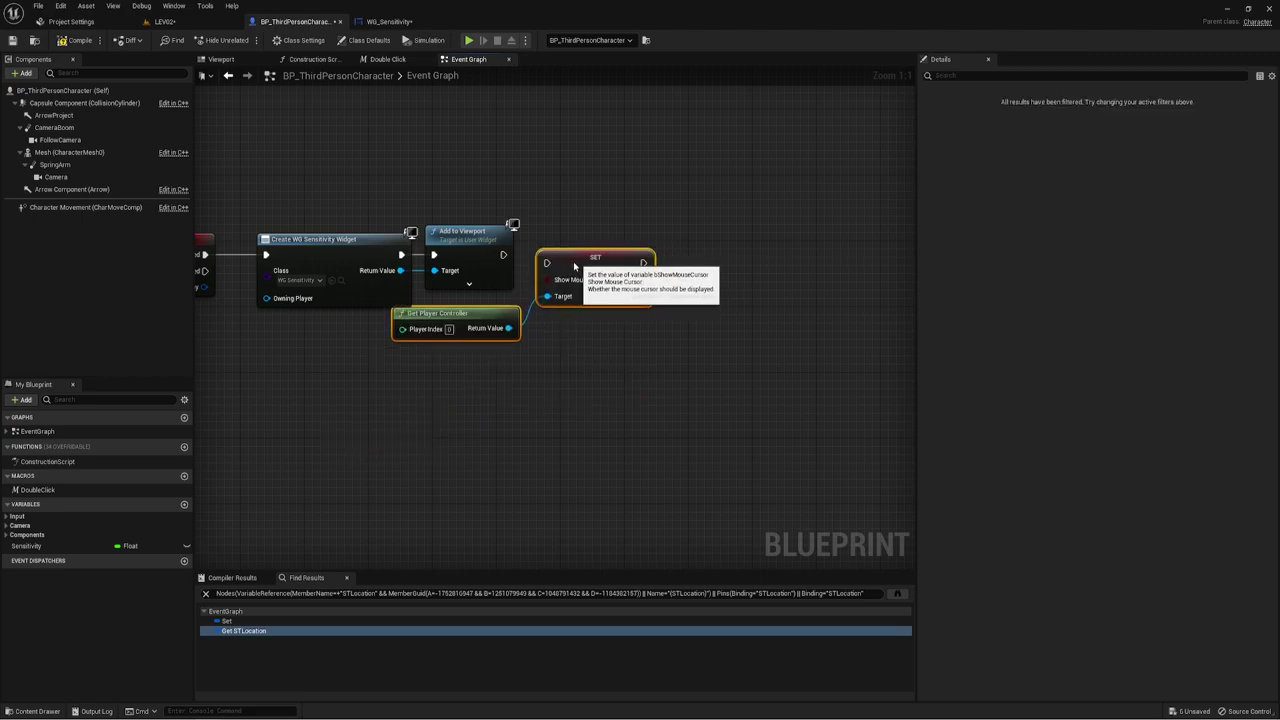
{"action": "left_click_drag", "start_coordinate": [503, 255], "coordinate": [505, 261]}
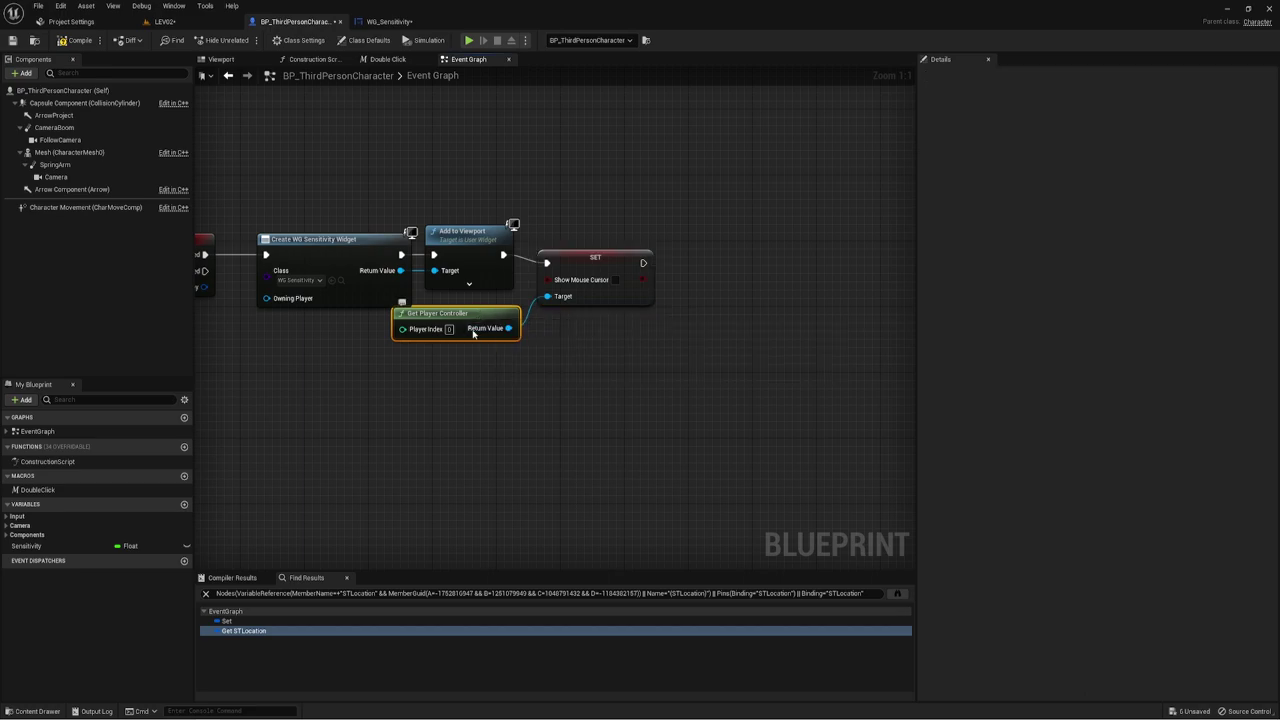
{"action": "left_click_drag", "start_coordinate": [482, 319], "coordinate": [482, 327]}
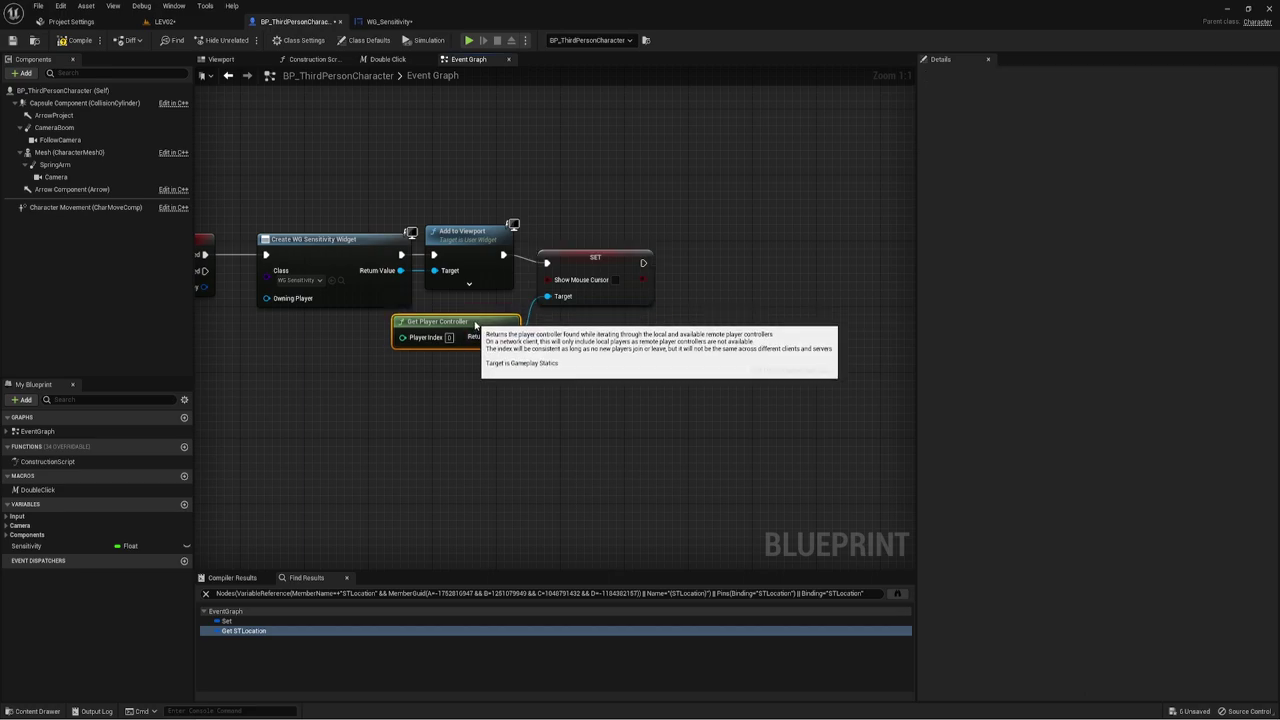
{"action": "left_click", "coordinate": [568, 279]}
Align the Z-press chain nodes and pull a wire from the player controller output.
{"action": "right_click_drag", "start_coordinate": [671, 324], "coordinate": [642, 341]}
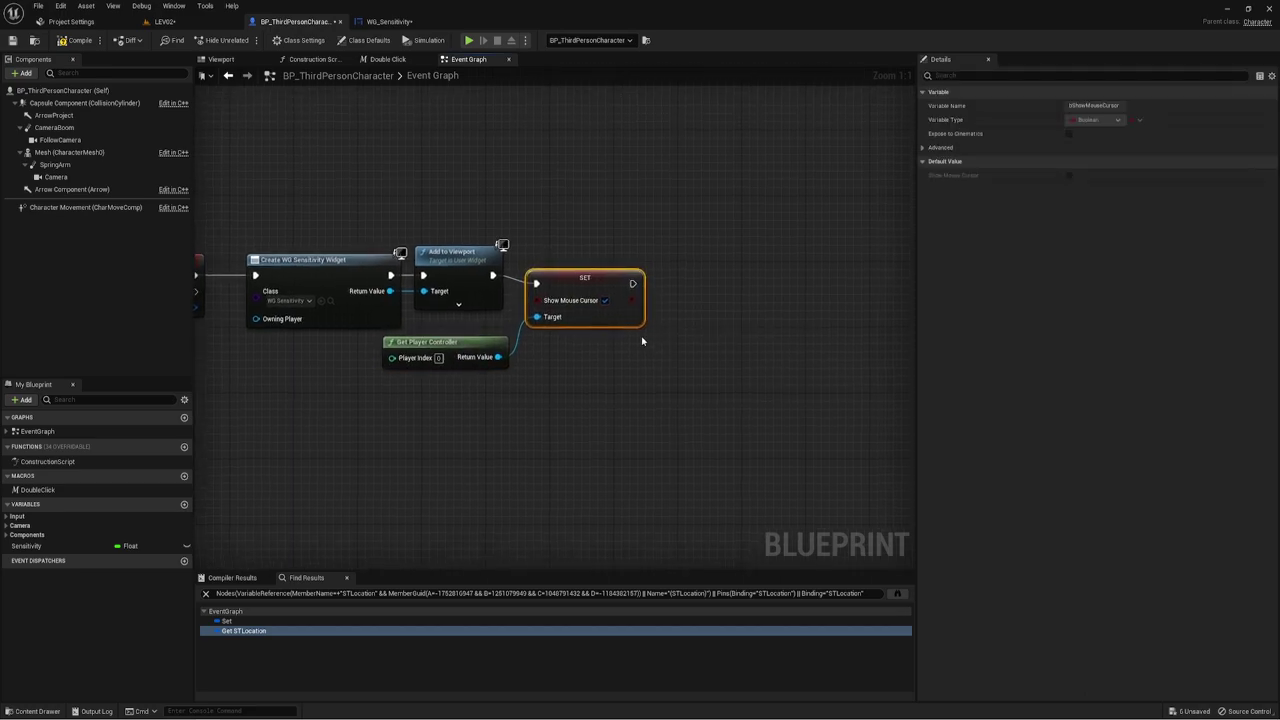
{"action": "left_click_drag", "start_coordinate": [597, 289], "coordinate": [597, 273]}
{"action": "left_click_drag", "start_coordinate": [295, 198], "coordinate": [441, 291]}
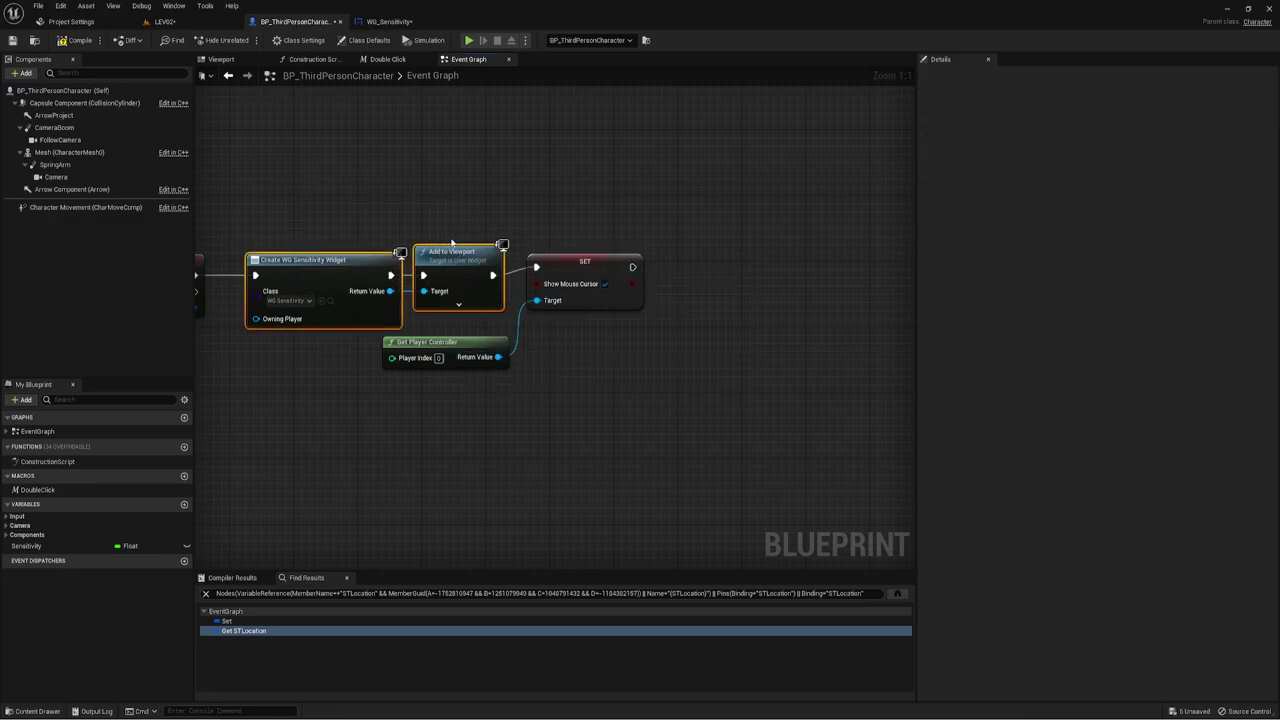
{"action": "right_click_drag", "start_coordinate": [609, 289], "coordinate": [599, 295]}
{"action": "left_click_drag", "start_coordinate": [537, 237], "coordinate": [567, 316]}
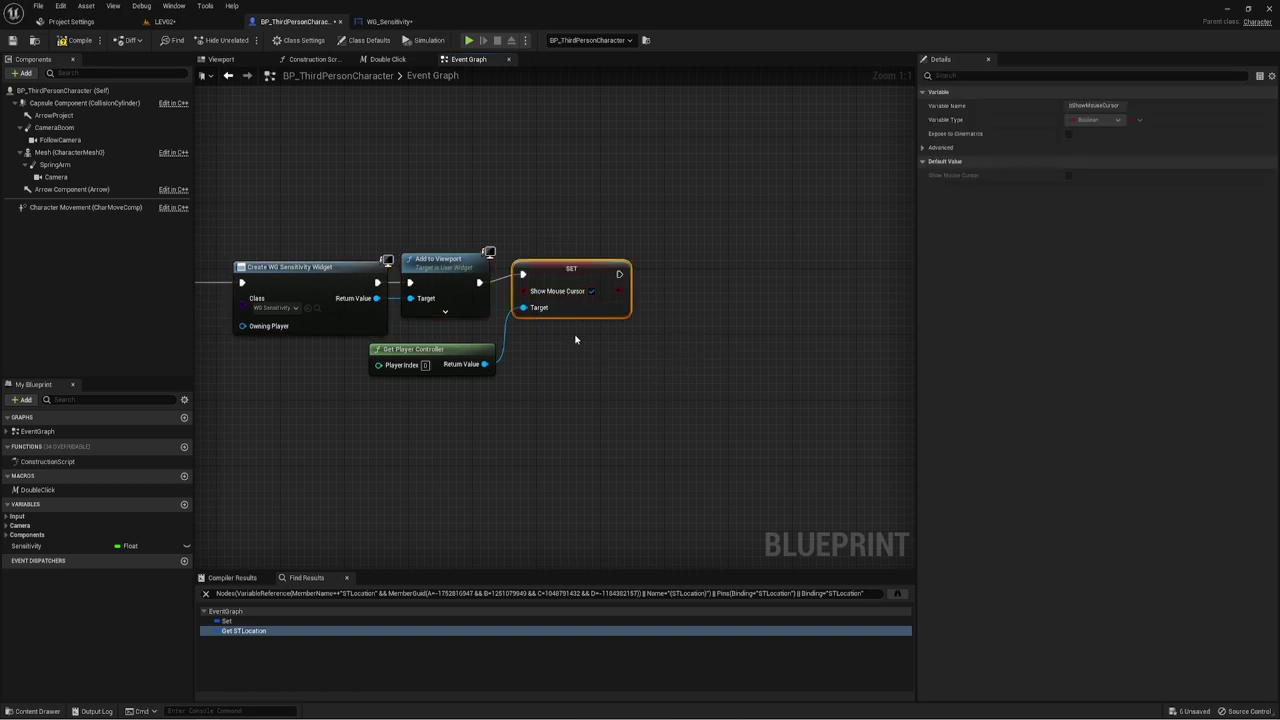
{"action": "right_click_drag", "start_coordinate": [621, 318], "coordinate": [589, 322]}
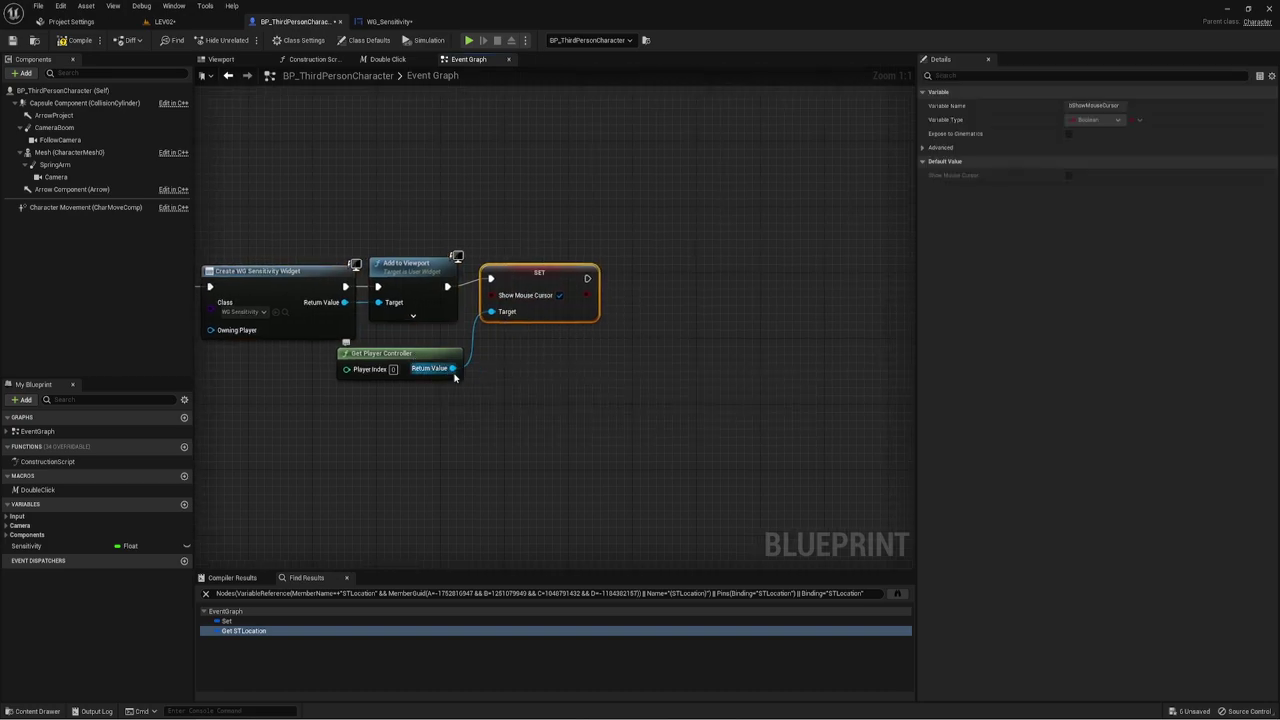
{"action": "left_click_drag", "start_coordinate": [452, 368], "coordinate": [580, 347]}
Add Set Input Mode UI Only focusing the created widget, with mouse lock mode Lock Always.
{"action": "type", "text": "set"}
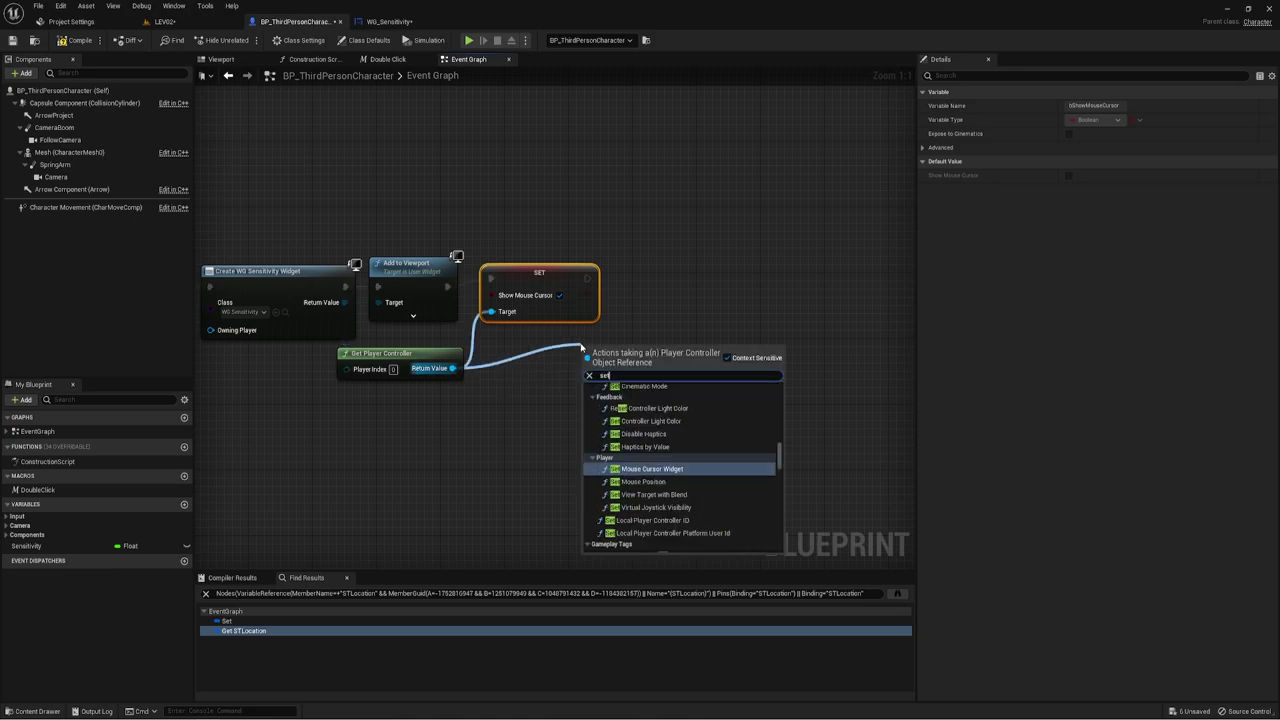
{"action": "type", "text": " in"}
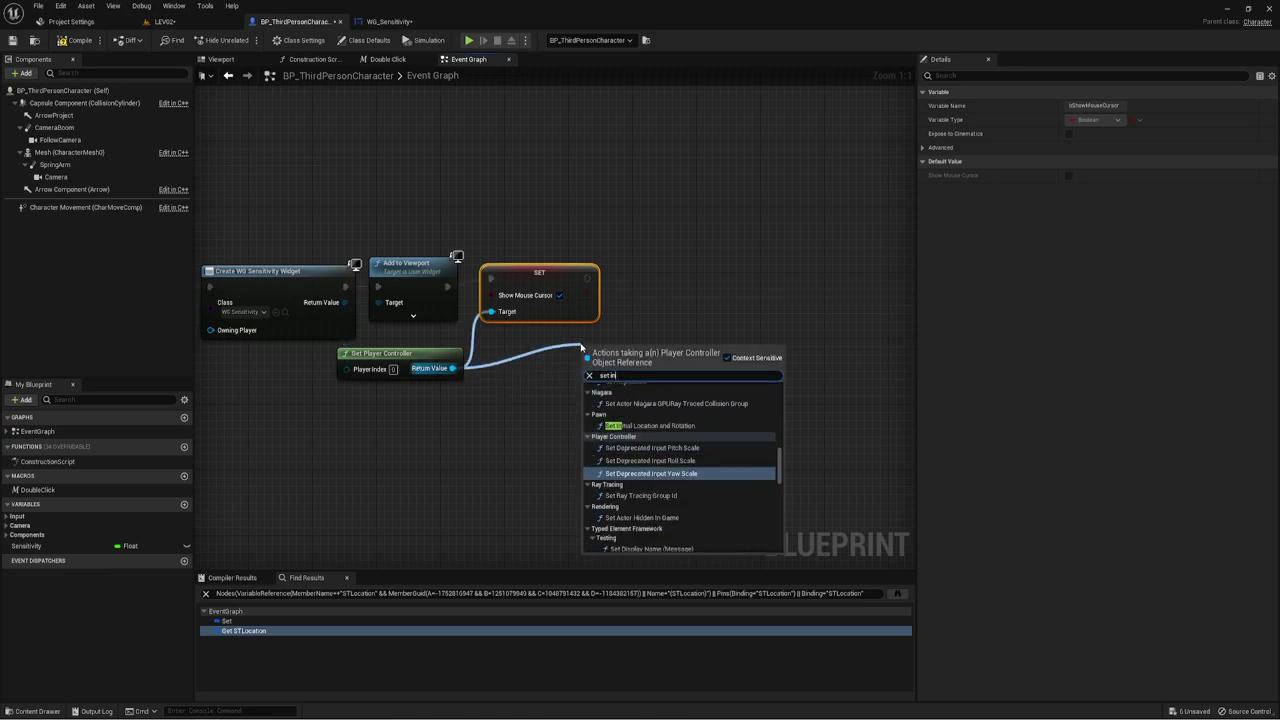
{"action": "type", "text": "pu"}
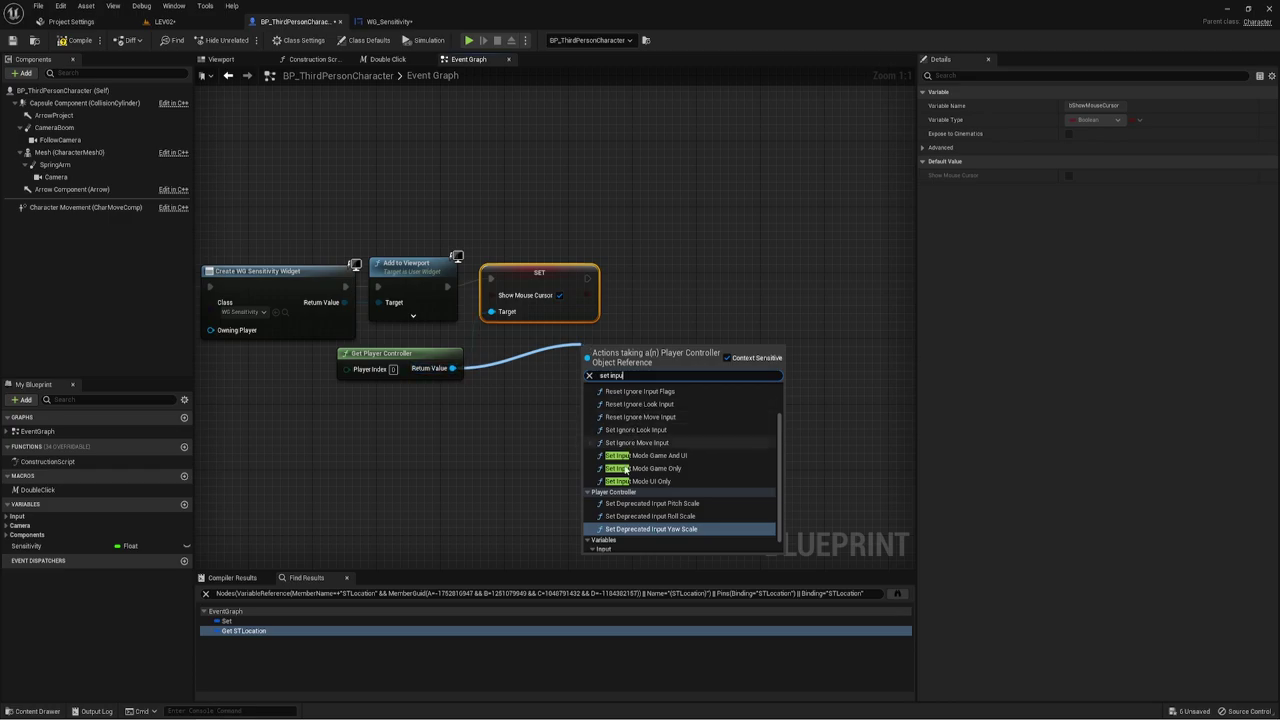
{"action": "left_click", "coordinate": [645, 481]}
{"action": "left_click_drag", "start_coordinate": [677, 317], "coordinate": [661, 292]}
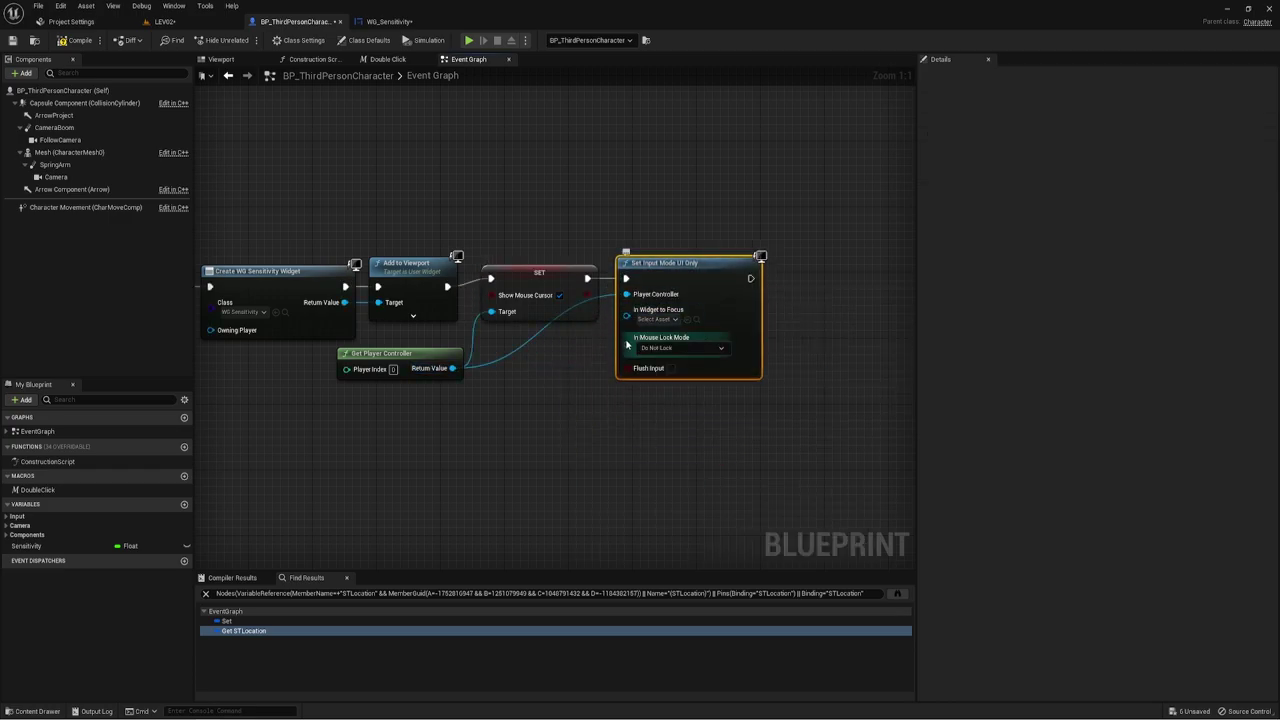
{"action": "left_click_drag", "start_coordinate": [626, 316], "coordinate": [345, 302]}
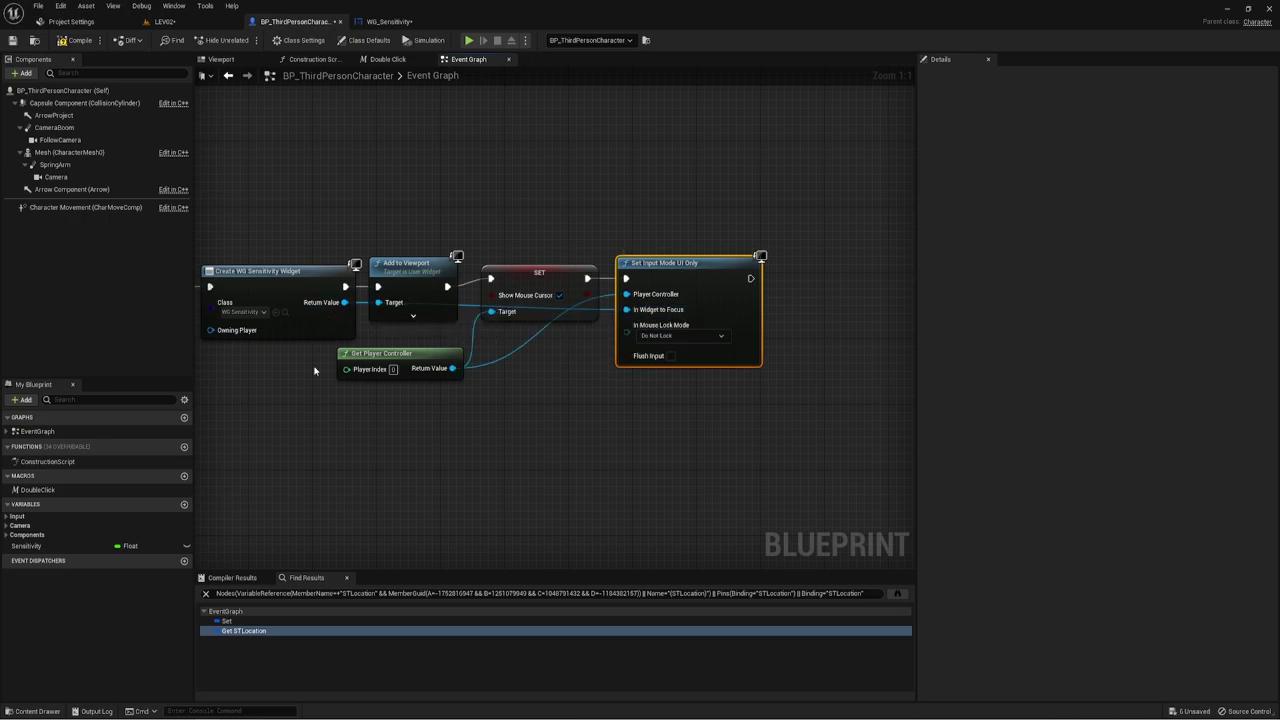
{"action": "left_click", "coordinate": [680, 336]}
{"action": "left_click", "coordinate": [656, 361]}
{"action": "left_click_drag", "start_coordinate": [668, 283], "coordinate": [668, 291]}
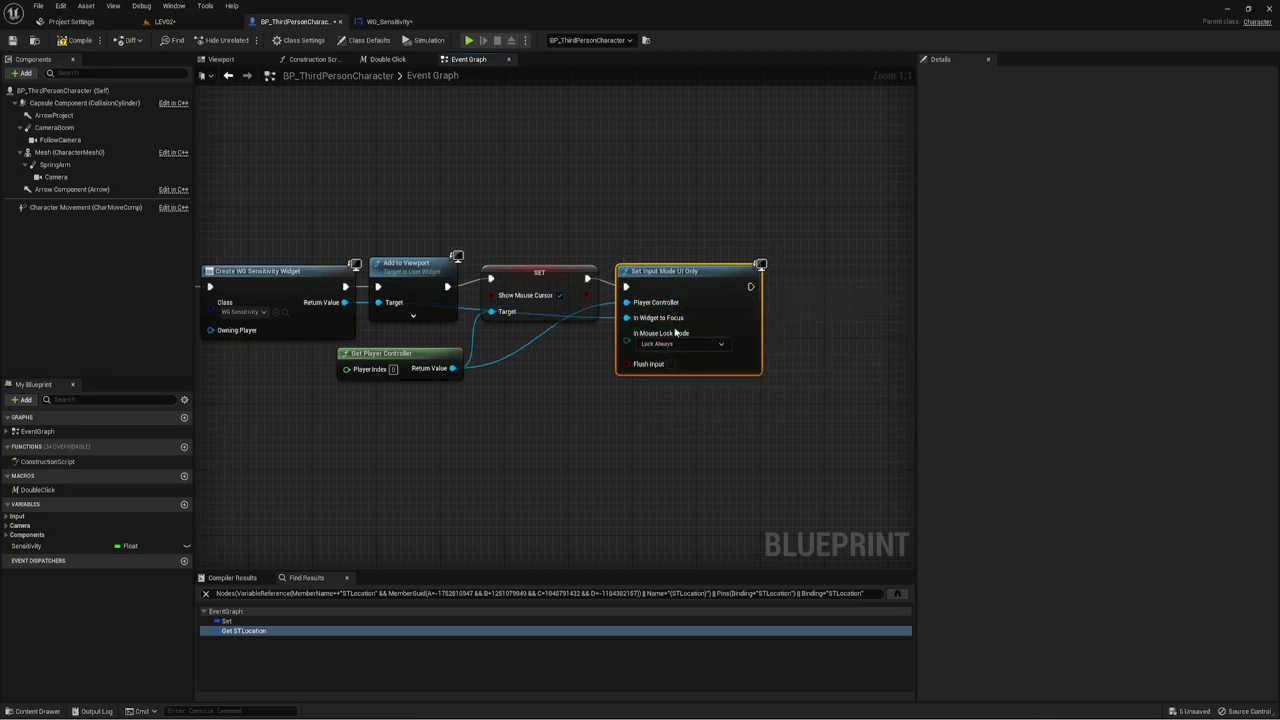
Bring the Z key event back into view and inspect its input settings.
{"action": "left_click", "coordinate": [600, 438]}
{"action": "right_click_drag", "start_coordinate": [584, 436], "coordinate": [622, 389]}
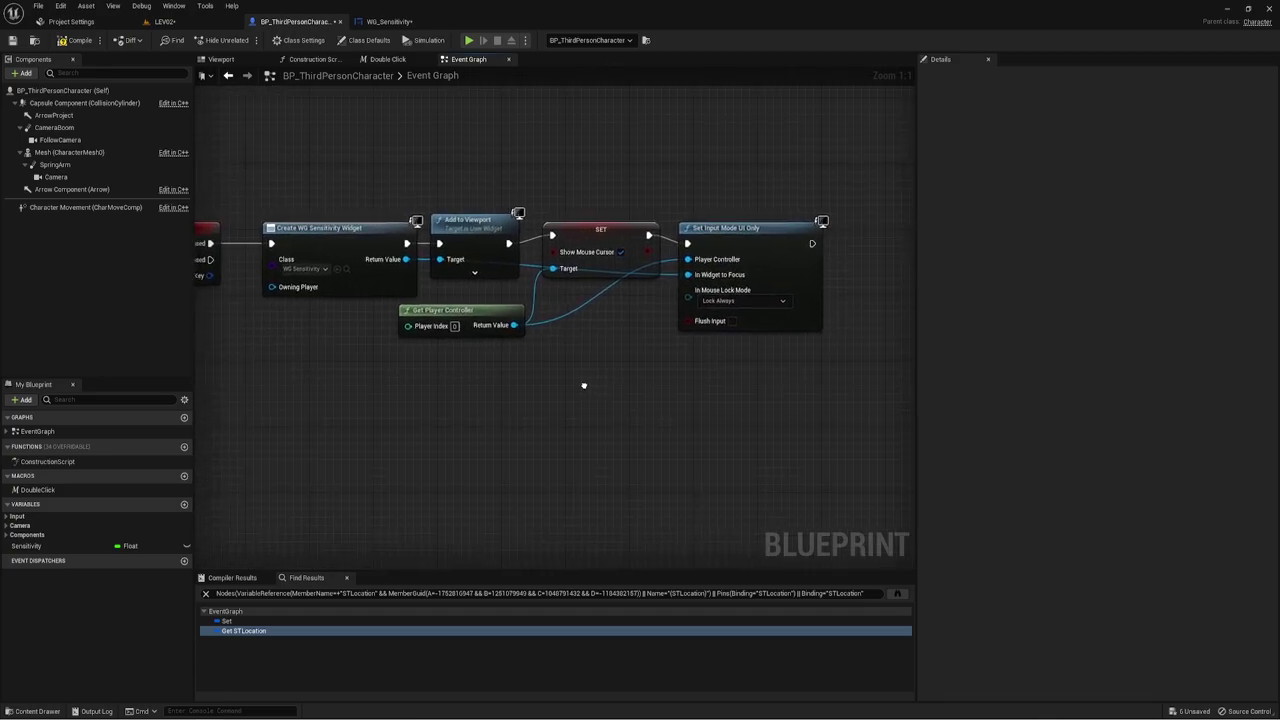
{"action": "left_click_drag", "start_coordinate": [232, 229], "coordinate": [239, 229]}
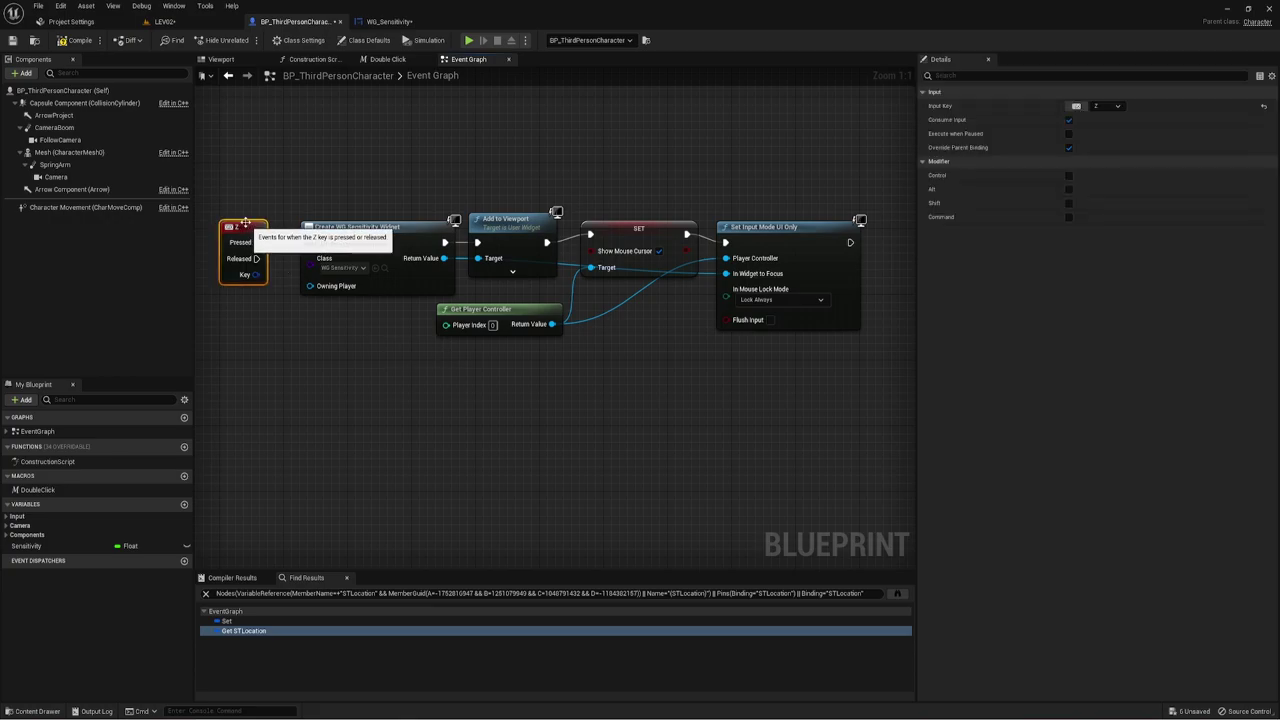
Play the LEV02 level in the editor and walk the character toward the castle.
{"action": "left_click", "coordinate": [165, 21]}
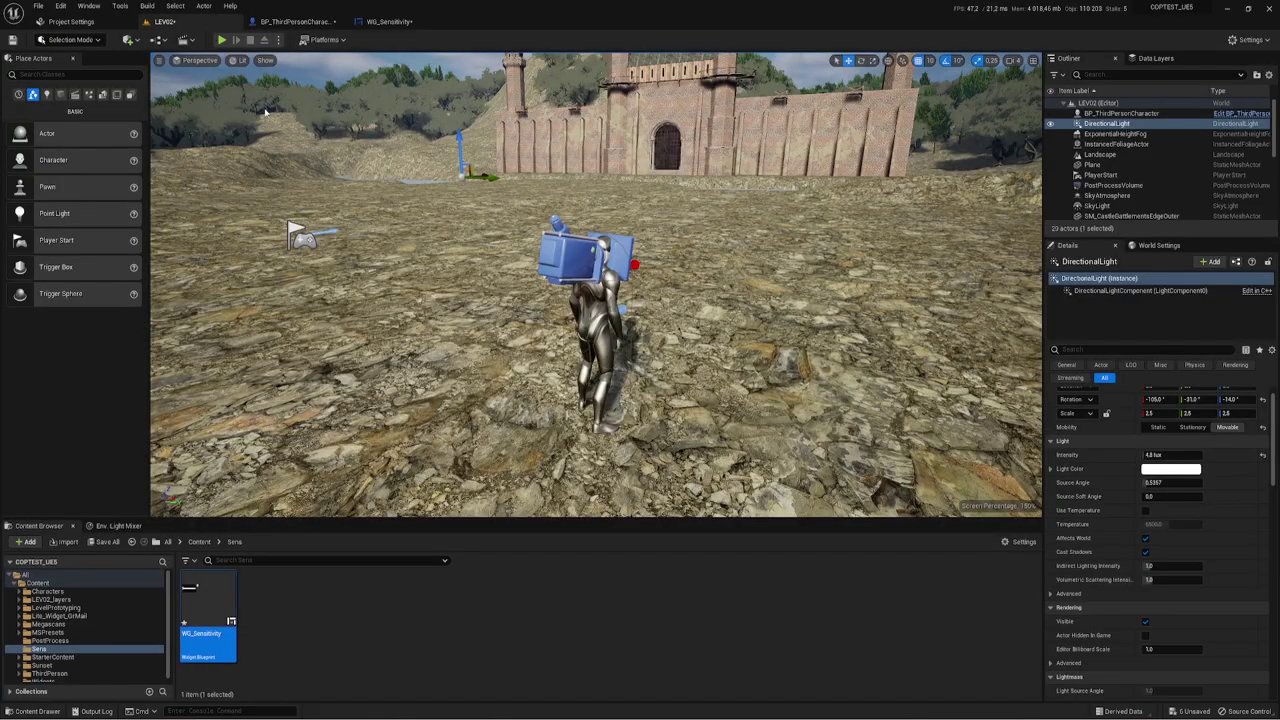
{"action": "left_click", "coordinate": [221, 40]}
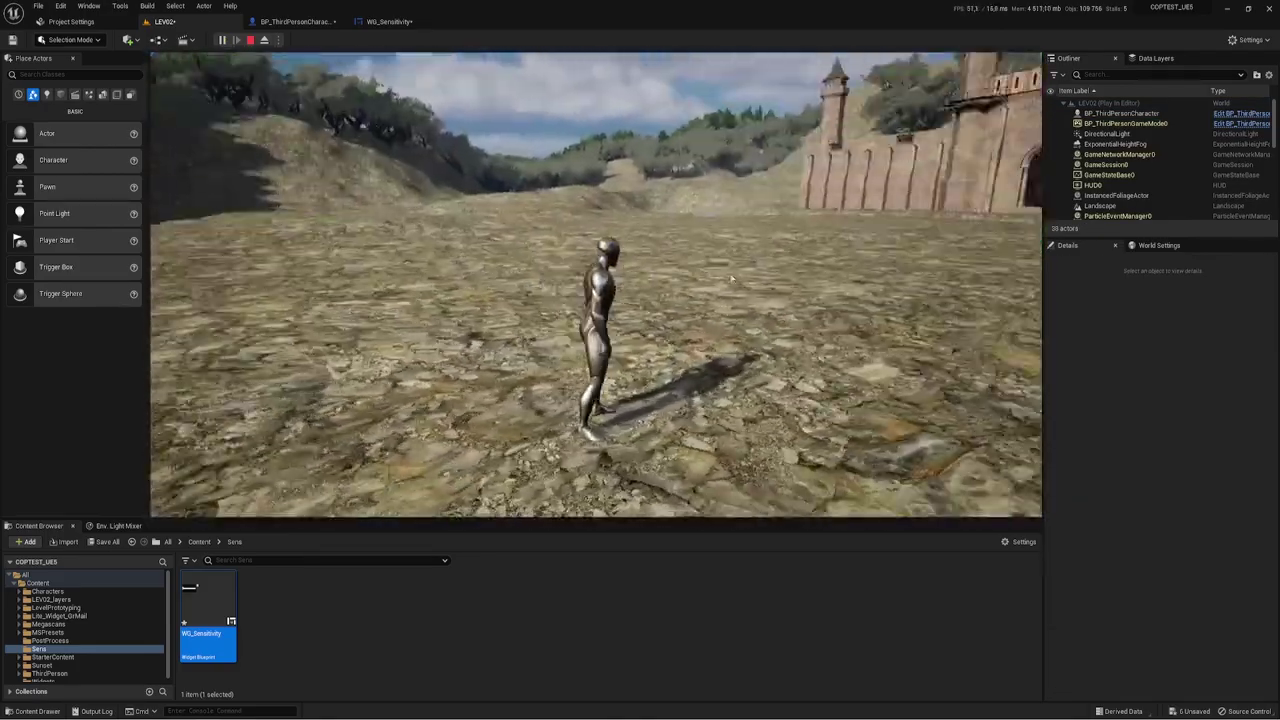
{"action": "key", "text": "s"}
{"action": "key", "text": "w"}
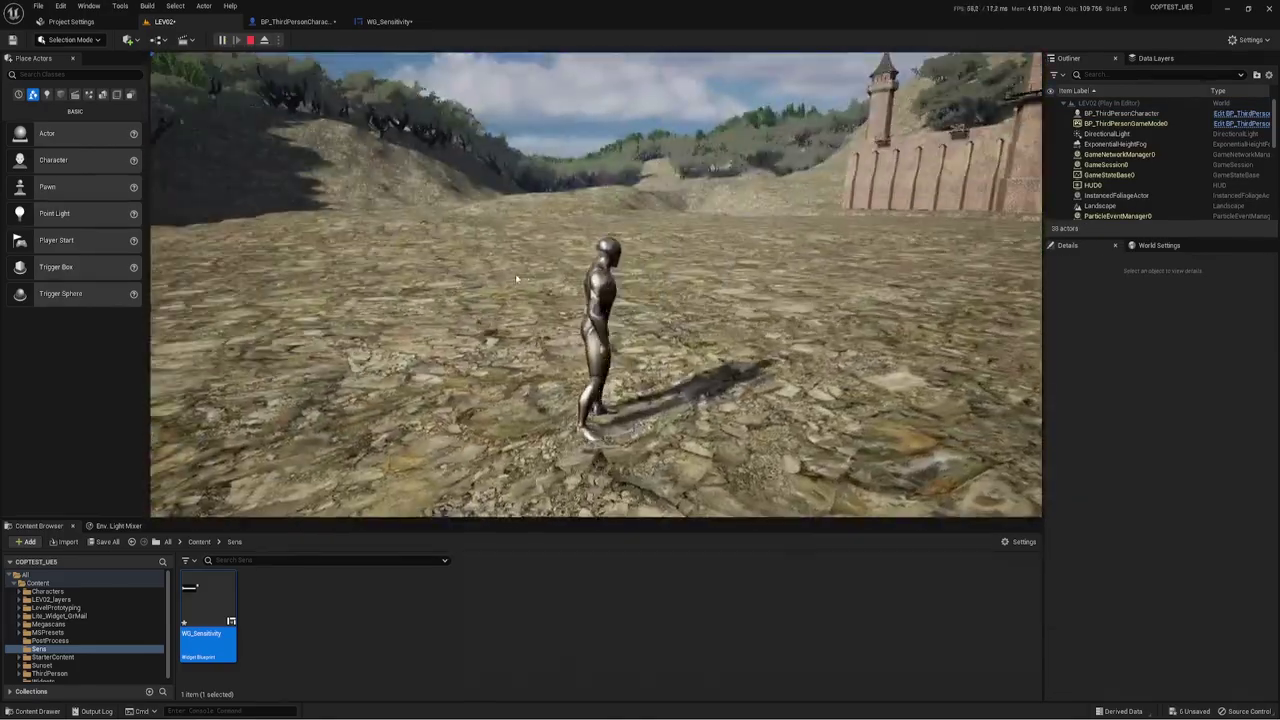
{"action": "key", "text": "w"}
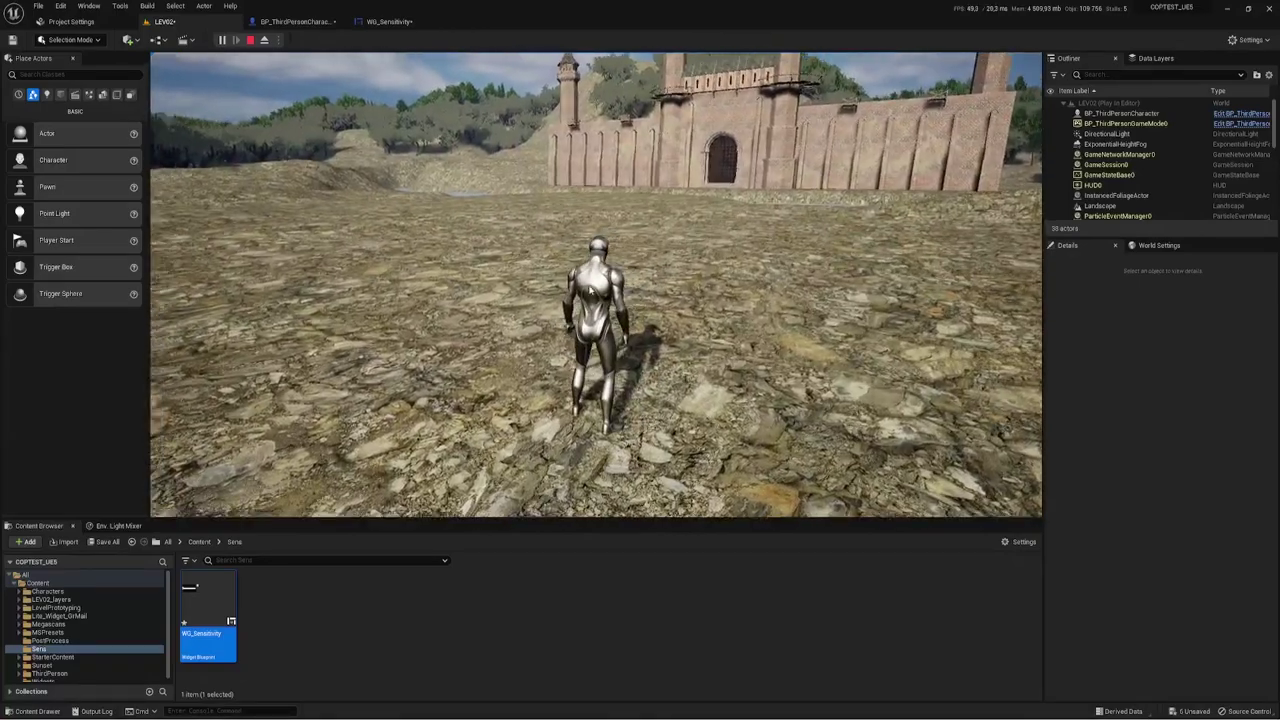
{"action": "key", "text": "w"}
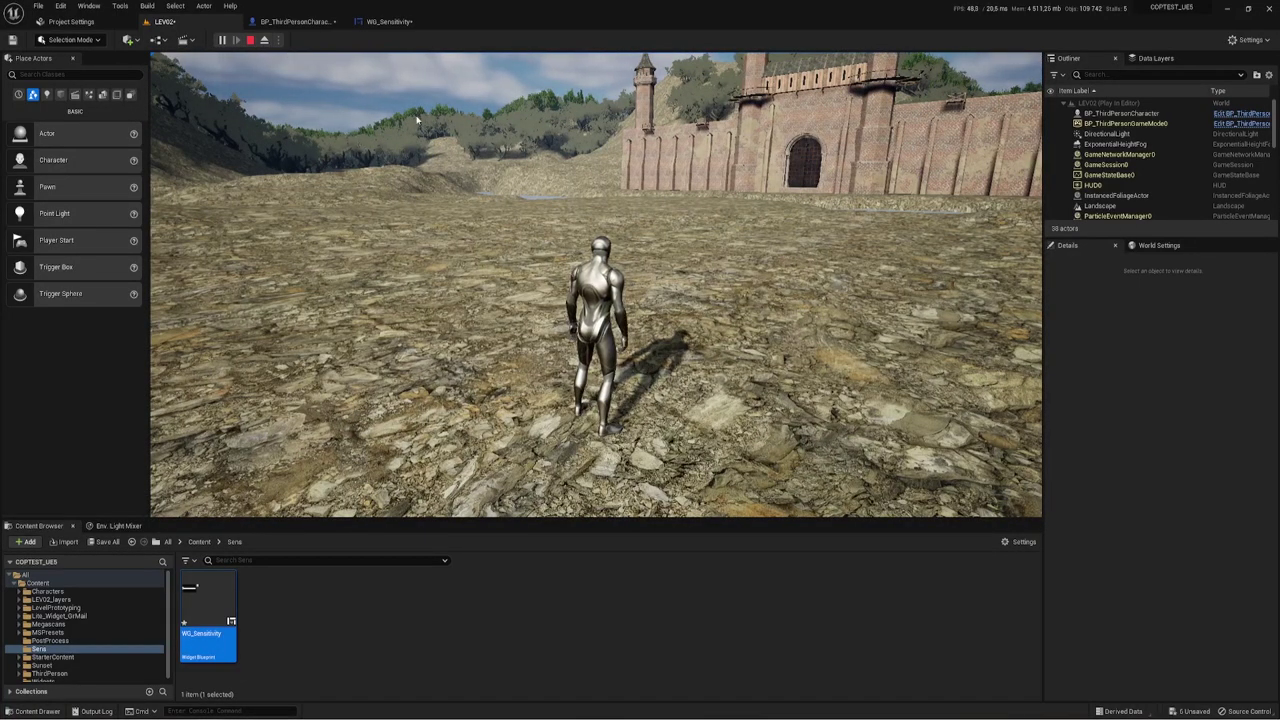
Open the in-game sensitivity widget, drag the slider, close it, stop play, and return to WG_Sensitivity.
{"action": "key", "text": "Tab"}
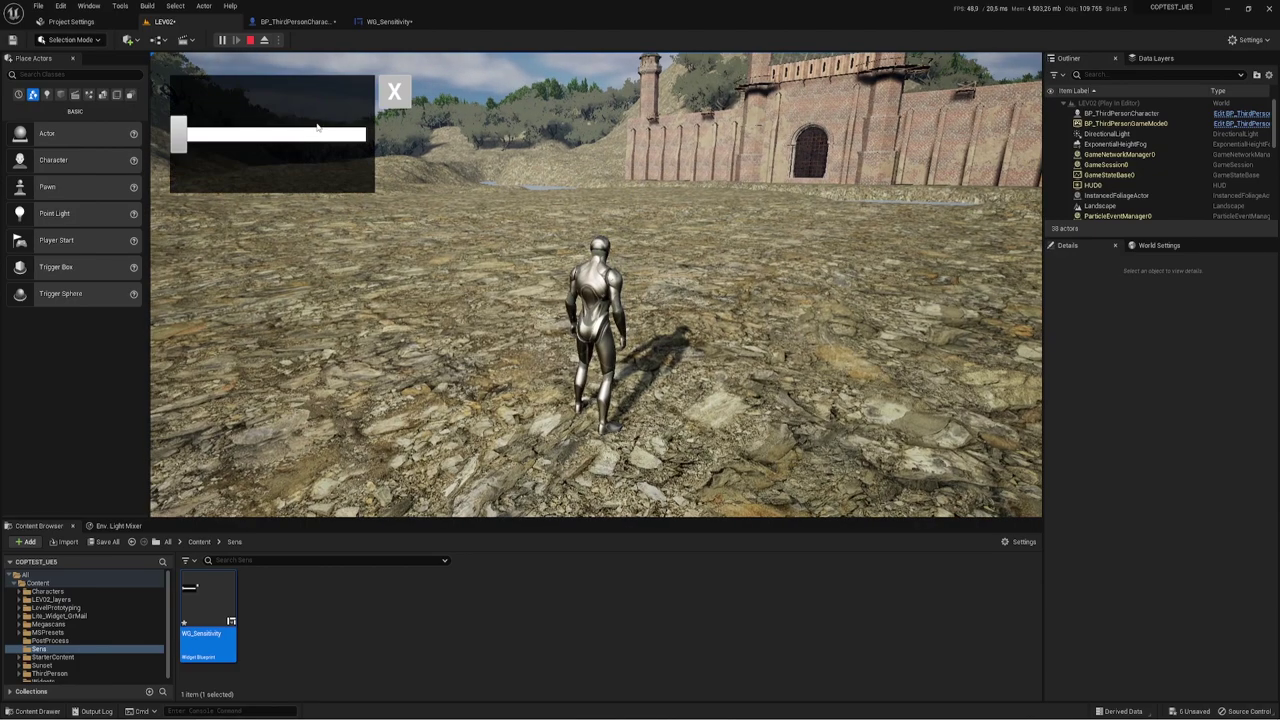
{"action": "left_click_drag", "start_coordinate": [194, 141], "coordinate": [268, 146]}
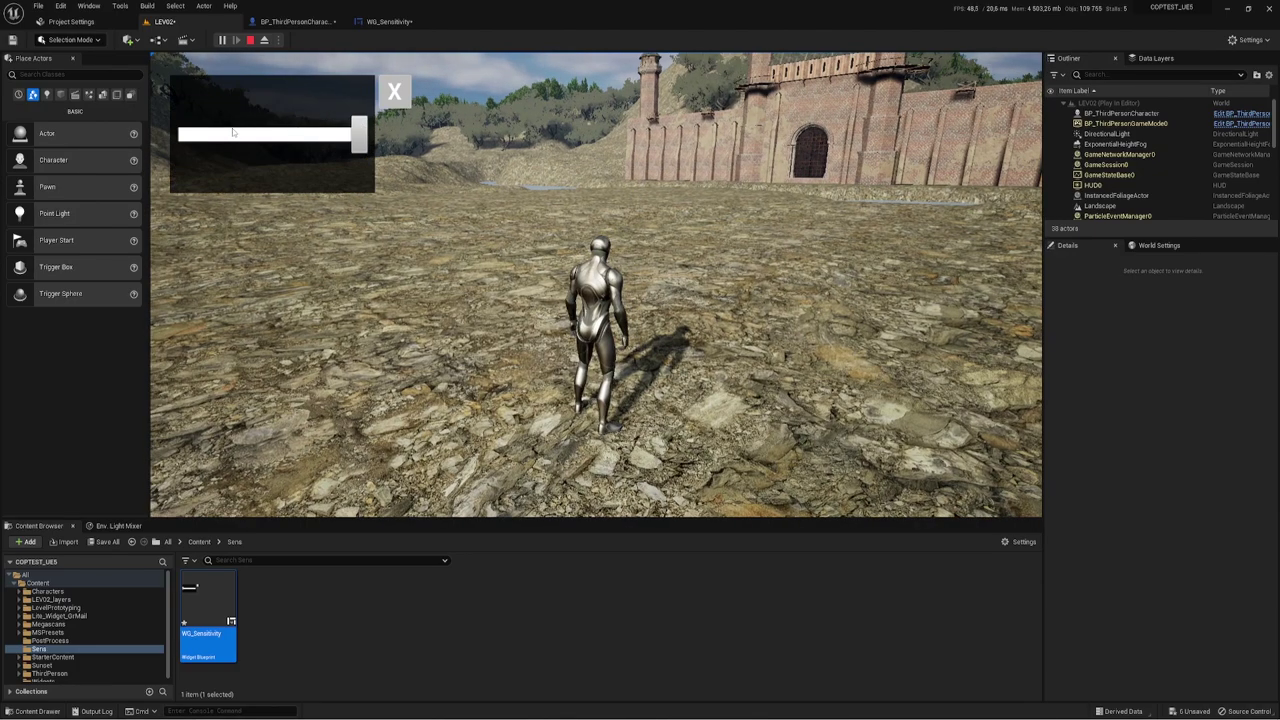
{"action": "left_click", "coordinate": [268, 146]}
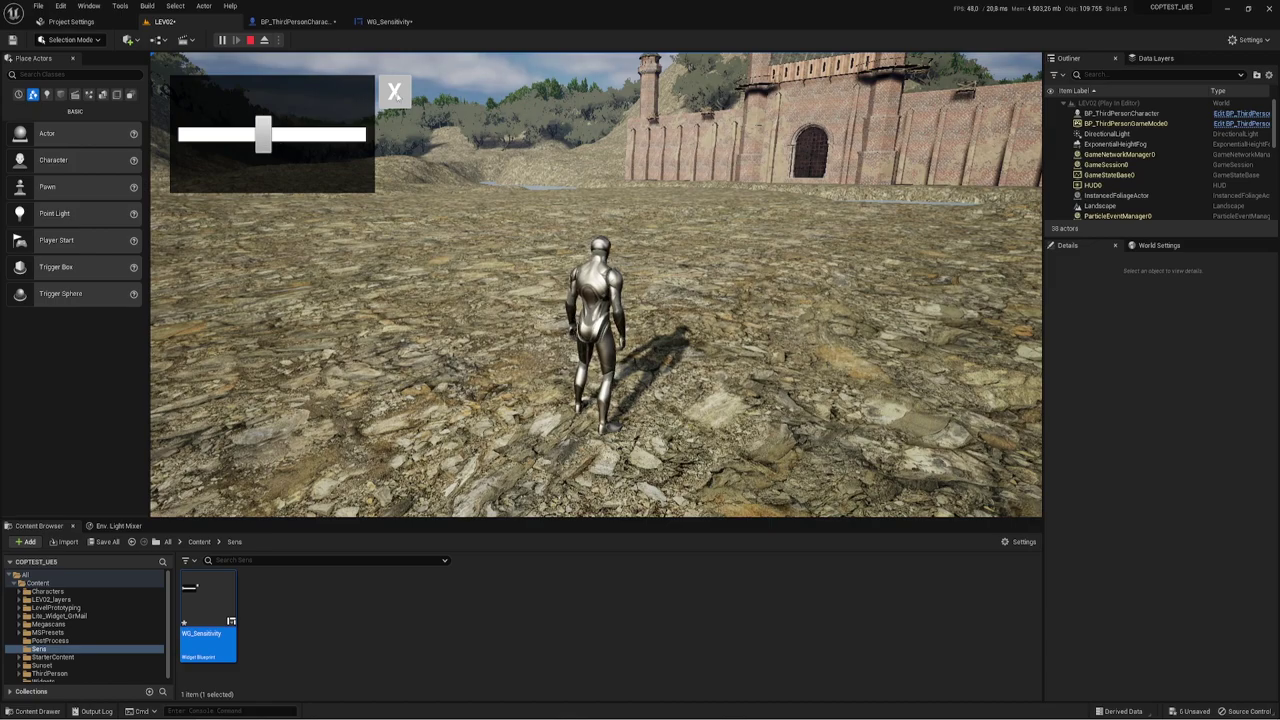
{"action": "left_click", "coordinate": [394, 92]}
{"action": "key", "text": "Escape"}
{"action": "left_click", "coordinate": [388, 21]}
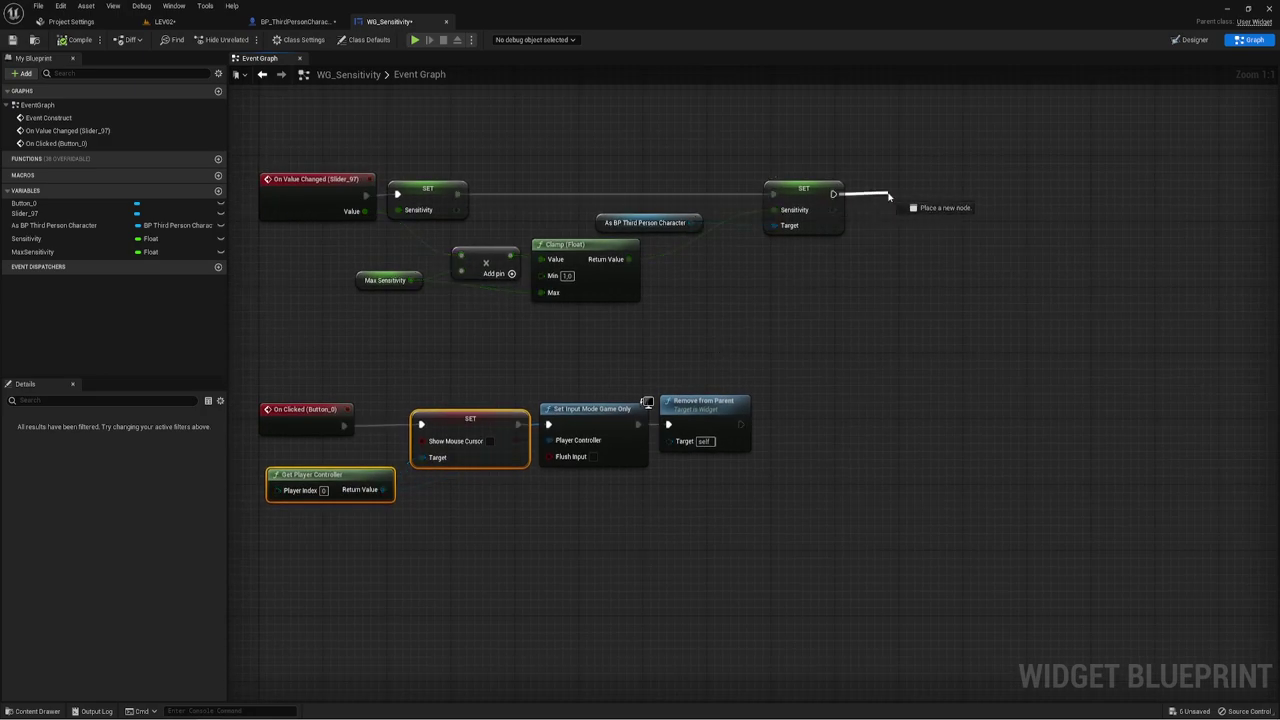
Add a Print String after SET Sensitivity that prints the Sensitivity value, then start a play test.
{"action": "left_click_drag", "start_coordinate": [833, 194], "coordinate": [888, 194]}
{"action": "type", "text": "print"}
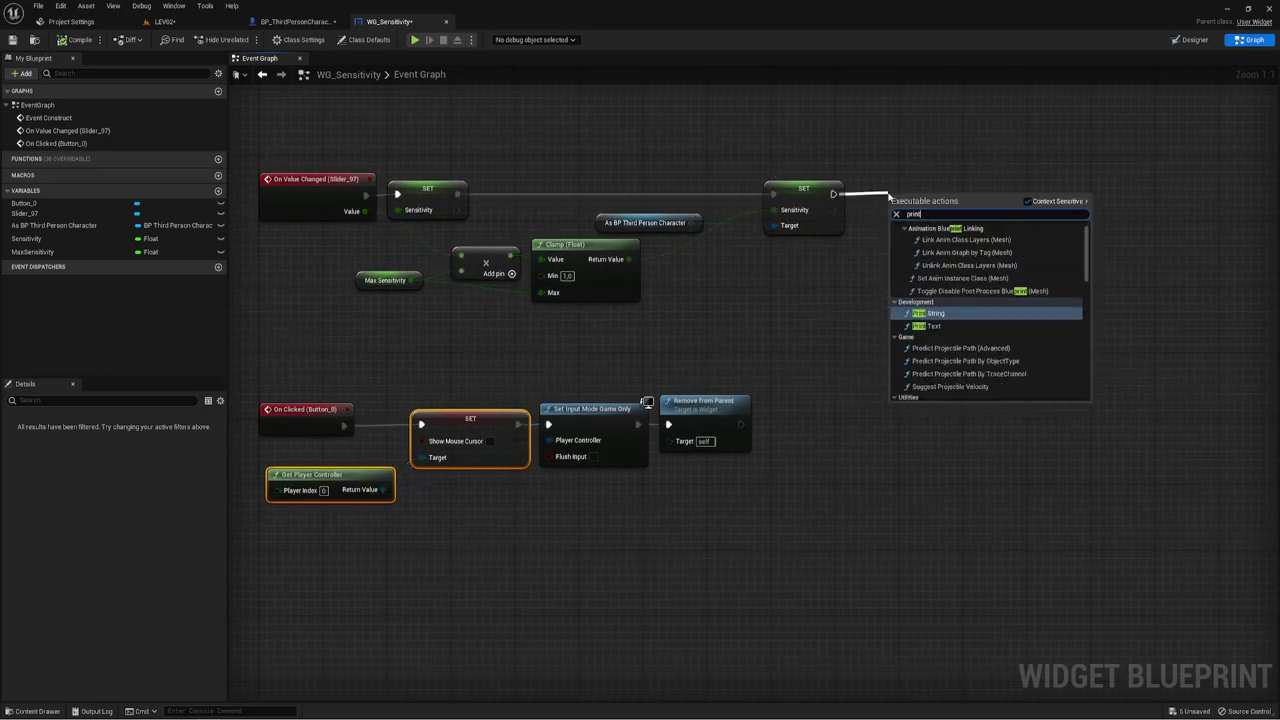
{"action": "left_click", "coordinate": [941, 313]}
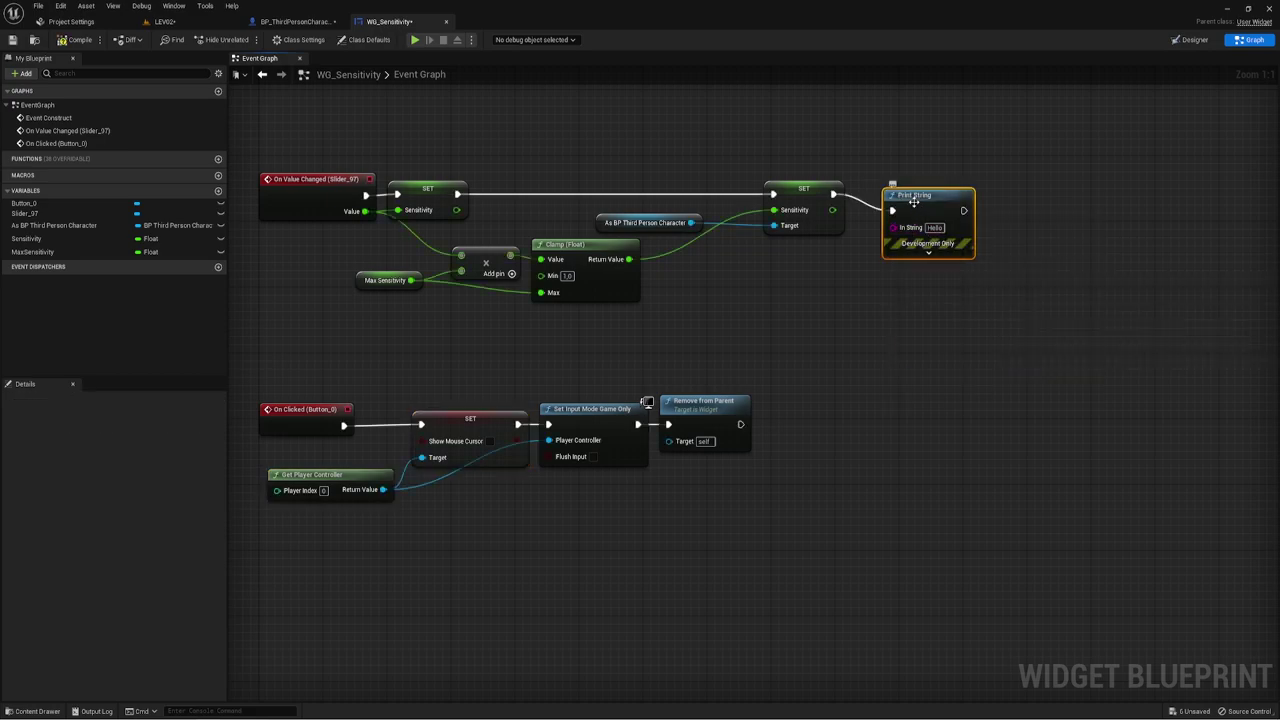
{"action": "left_click_drag", "start_coordinate": [913, 202], "coordinate": [945, 186]}
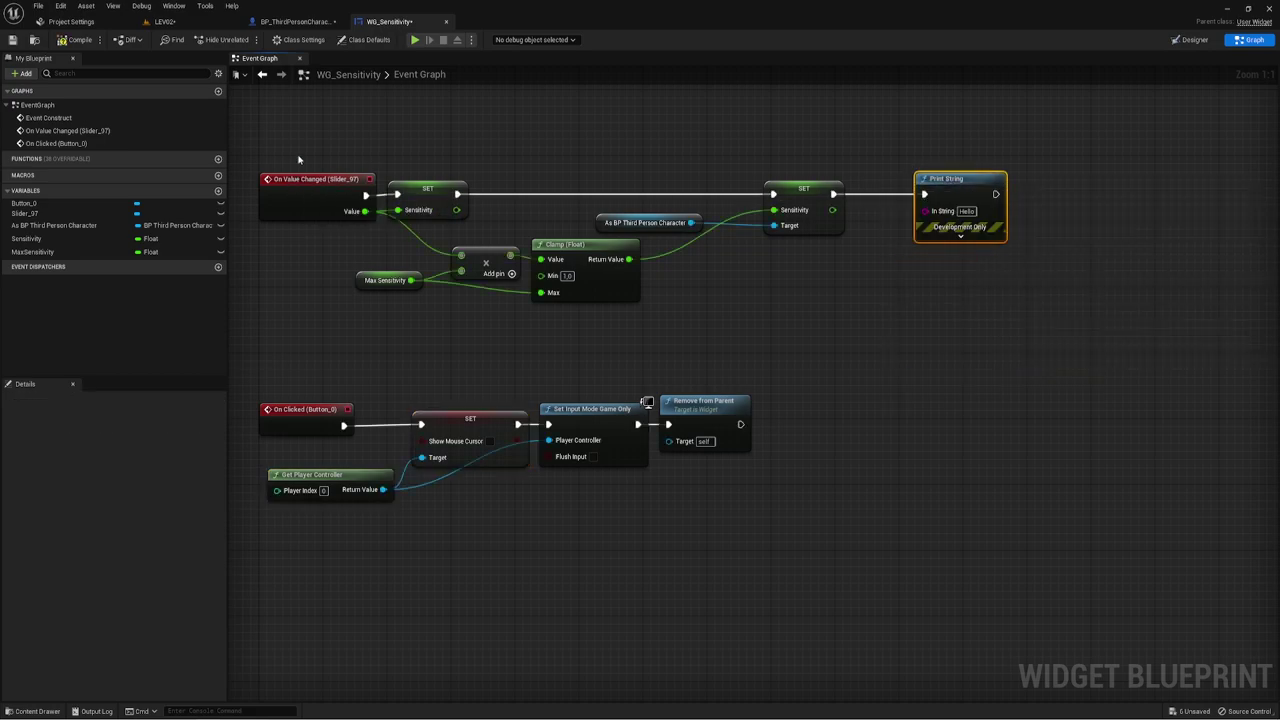
{"action": "left_click_drag", "start_coordinate": [832, 210], "coordinate": [946, 214]}
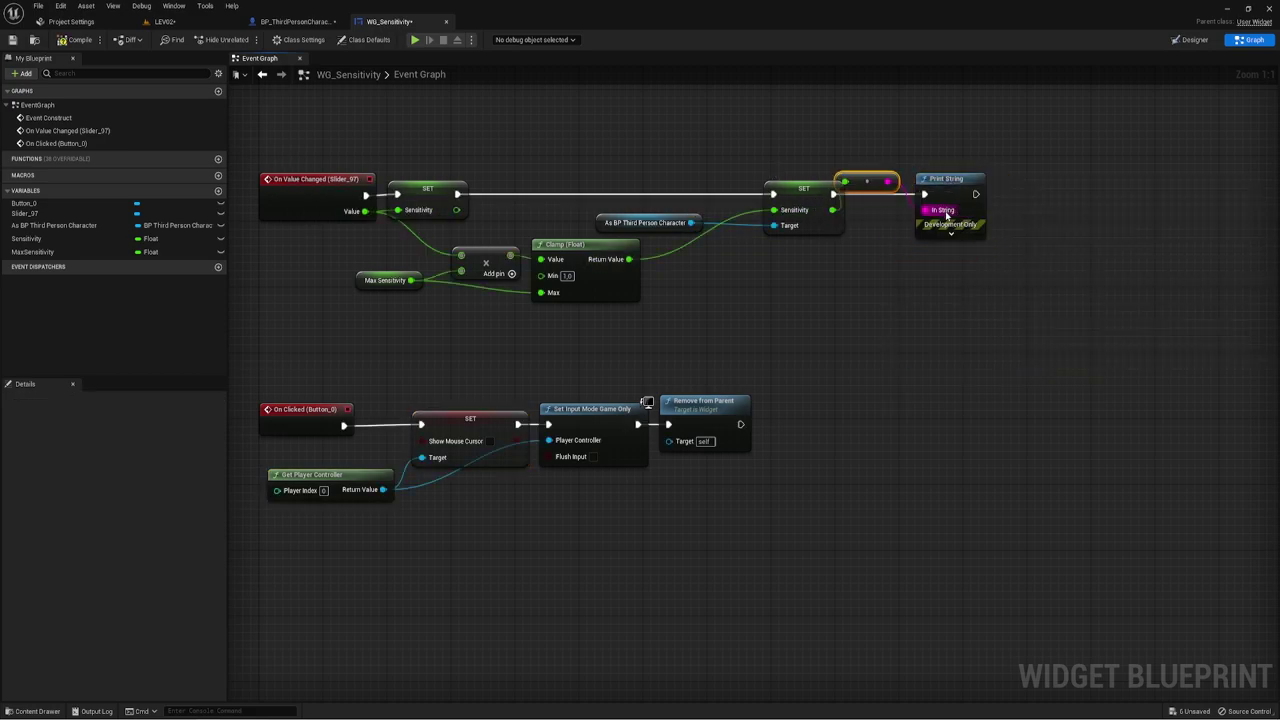
{"action": "left_click_drag", "start_coordinate": [882, 177], "coordinate": [896, 255]}
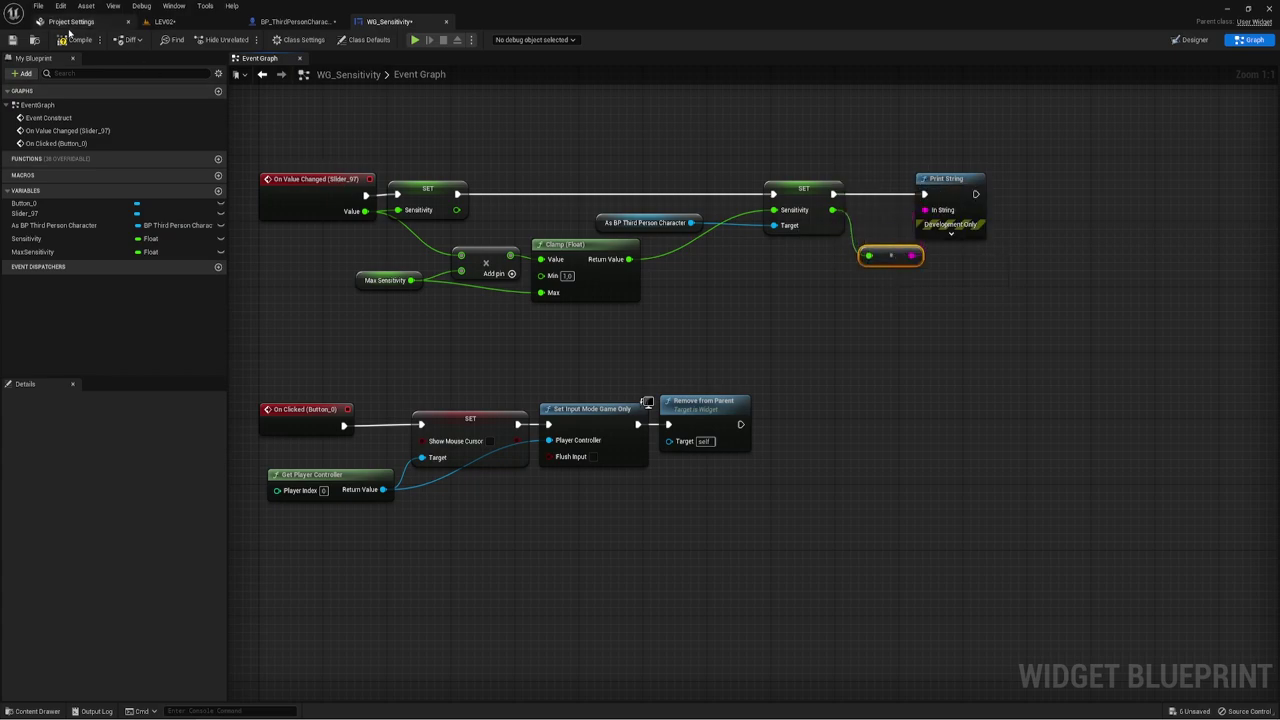
{"action": "left_click", "coordinate": [414, 40]}
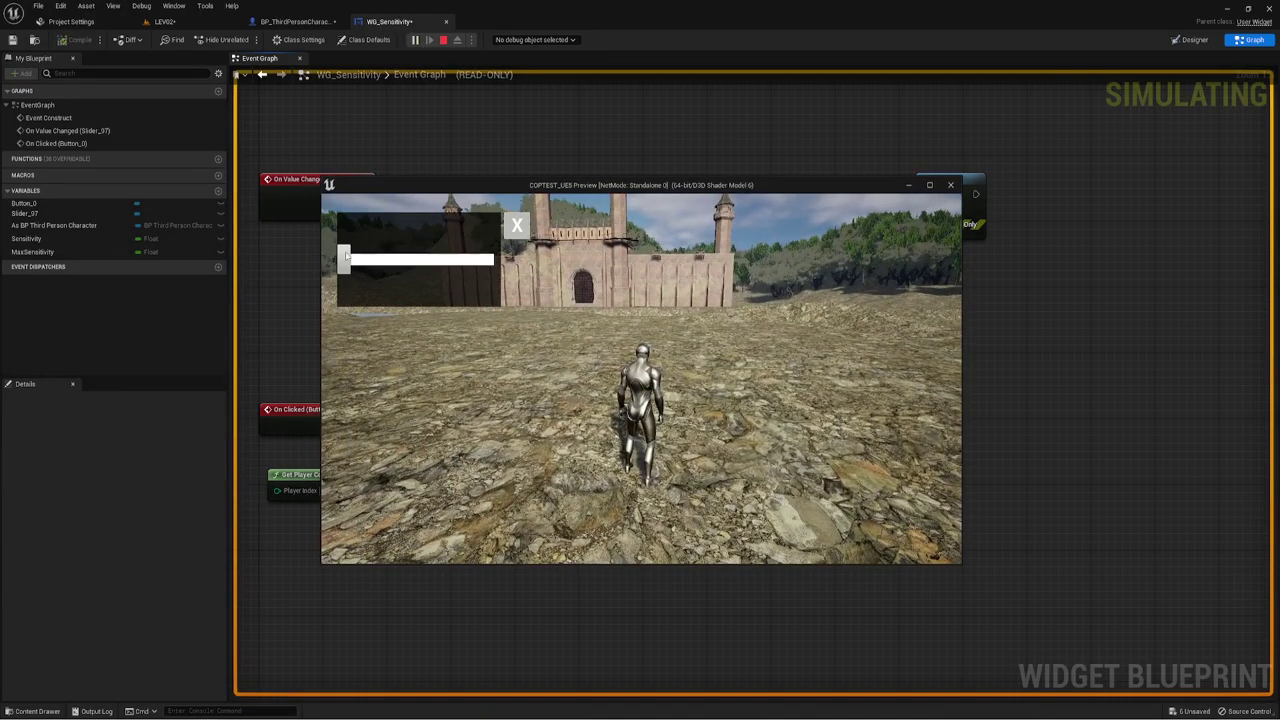
Sweep the slider to maximum and minimum, printing 1.0 to 300.0, then close the widget and stop.
{"action": "left_click_drag", "start_coordinate": [346, 256], "coordinate": [502, 256]}
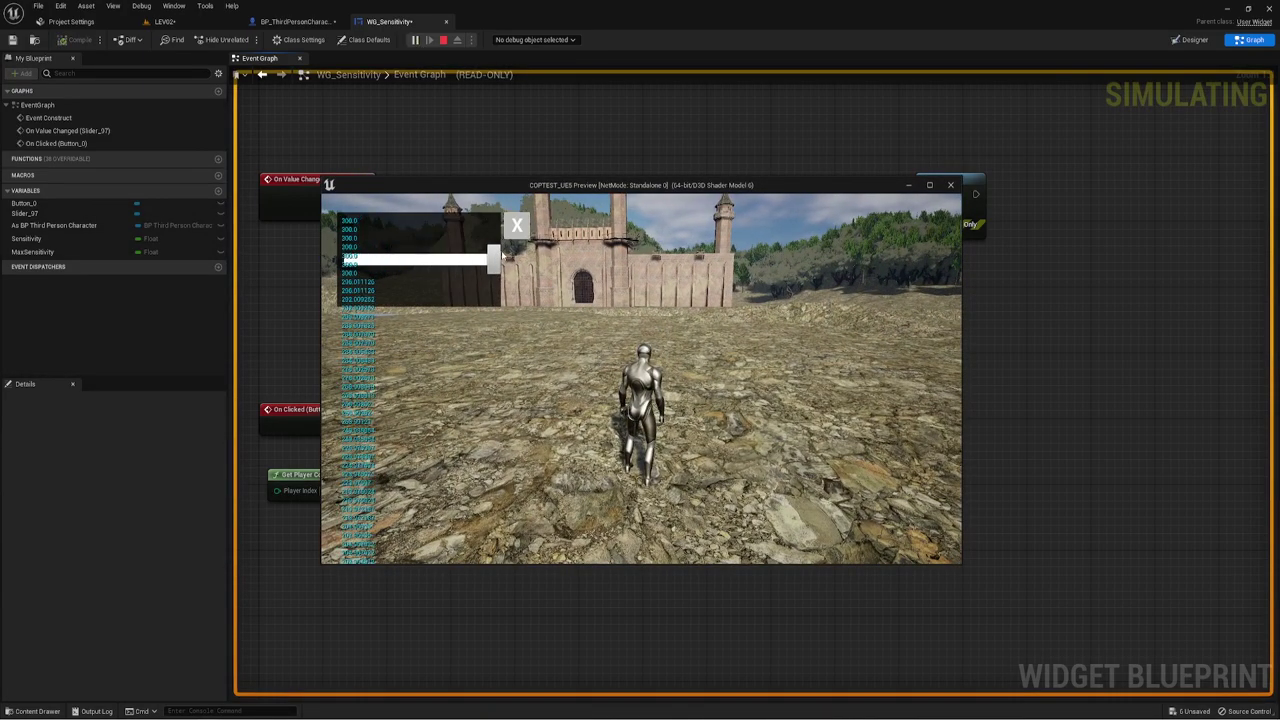
{"action": "mouse_move", "coordinate": [481, 259]}
{"action": "left_mouse_down"}
{"action": "mouse_move", "coordinate": [323, 258]}
{"action": "mouse_move", "coordinate": [508, 262]}
{"action": "left_mouse_up"}
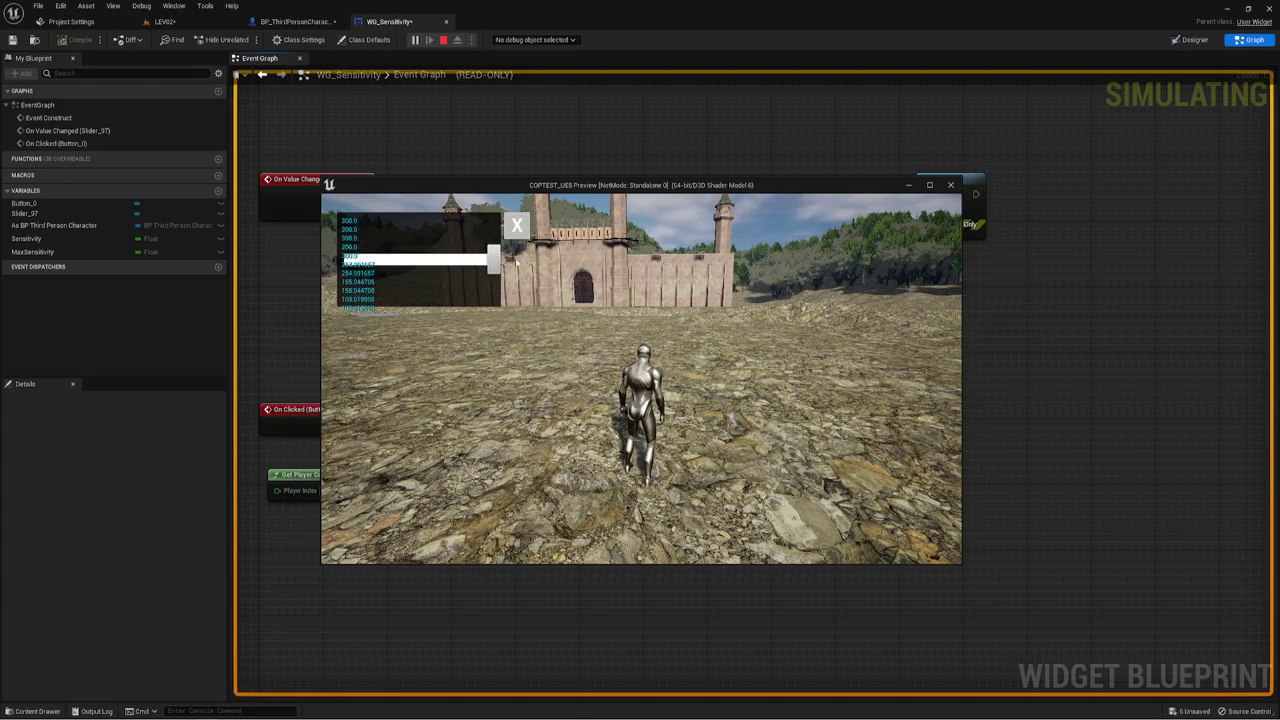
{"action": "left_click", "coordinate": [517, 226]}
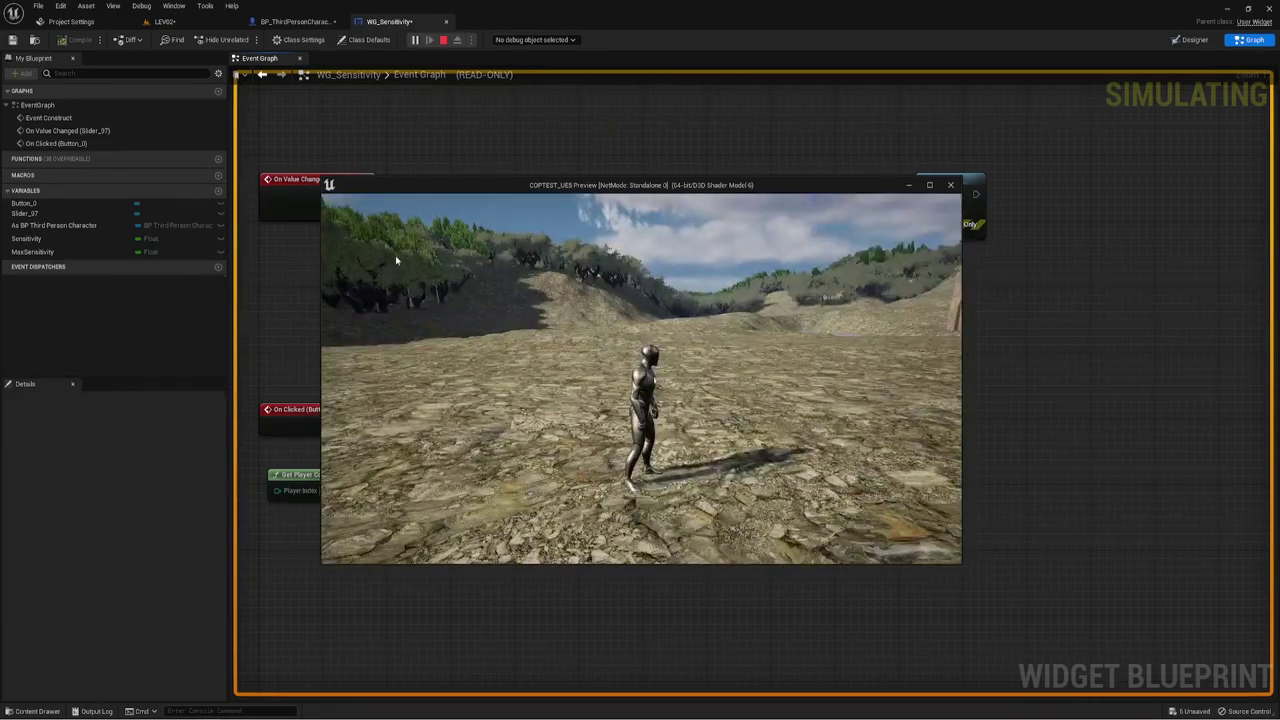
{"action": "key", "text": "Escape"}
In BP_ThirdPersonCharacter, frame the Camera Input - Mouse group and widen its comment box.
{"action": "left_click", "coordinate": [295, 21]}
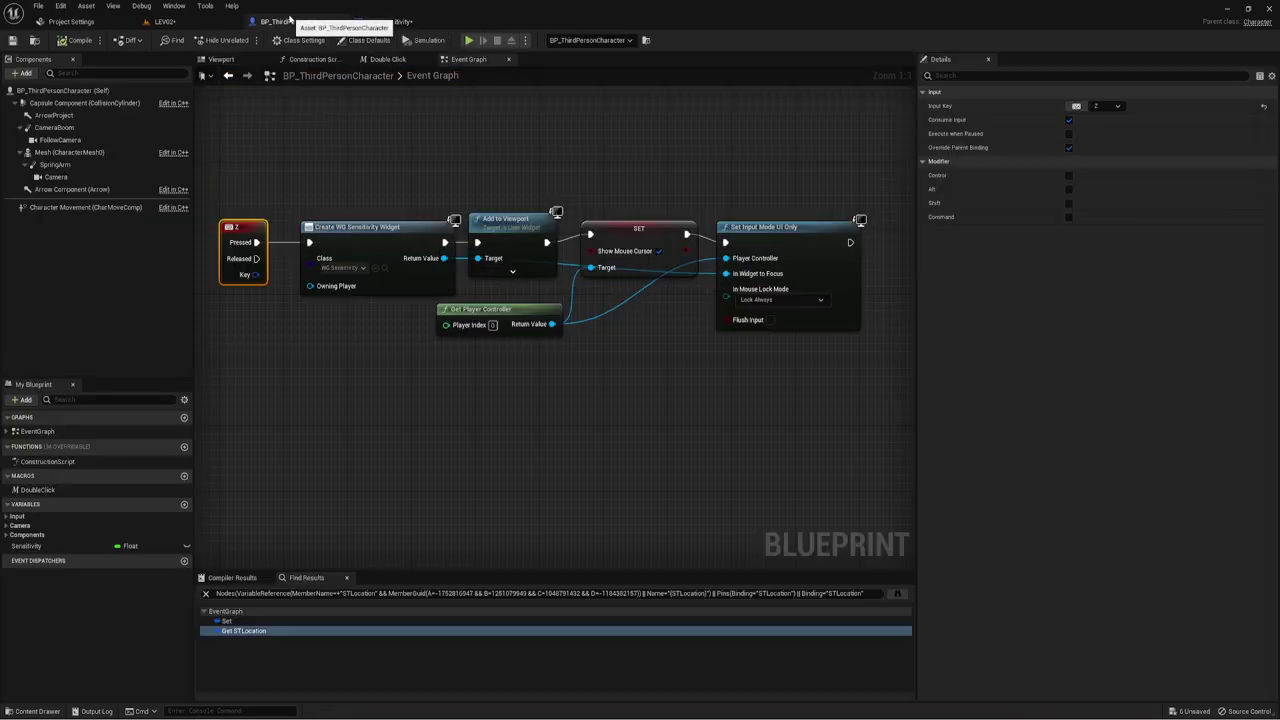
{"action": "scroll", "coordinate": [481, 211], "scroll_direction": "down", "scroll_amount": 5}
{"action": "right_click_drag", "start_coordinate": [481, 211], "coordinate": [590, 234]}
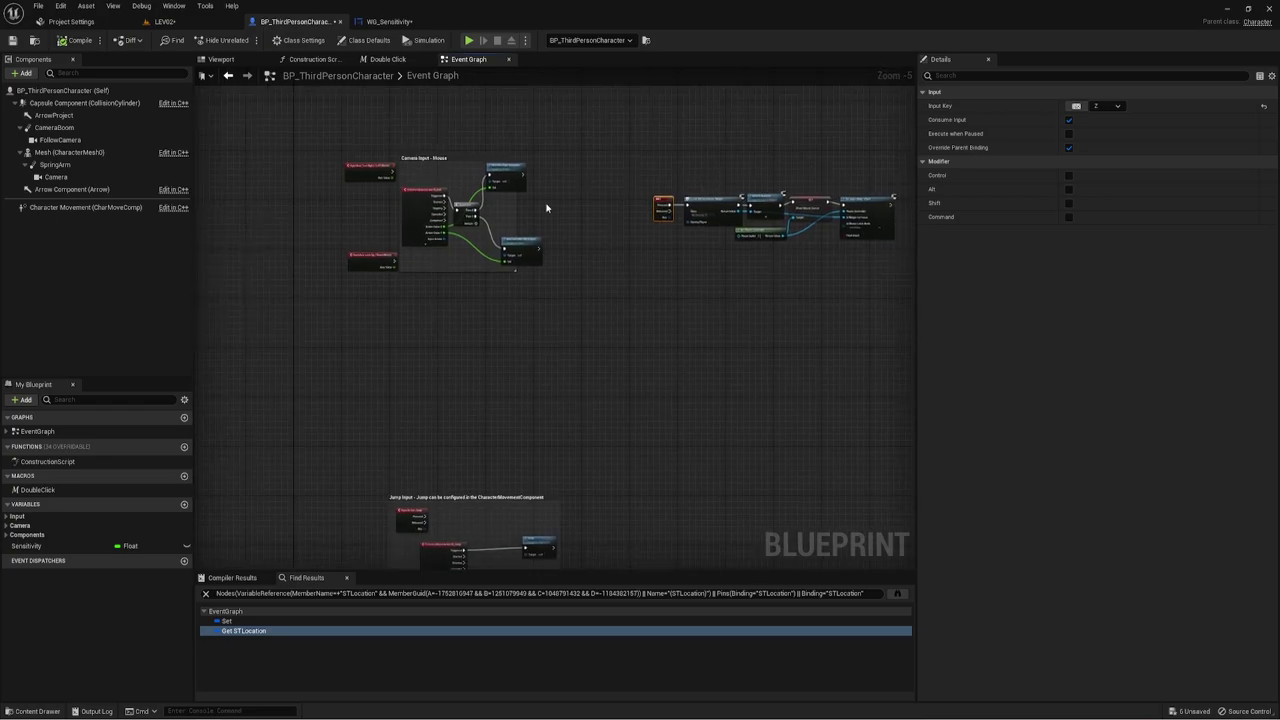
{"action": "scroll", "coordinate": [617, 240], "scroll_direction": "up", "scroll_amount": 4}
{"action": "scroll", "coordinate": [675, 236], "scroll_direction": "up", "scroll_amount": 1}
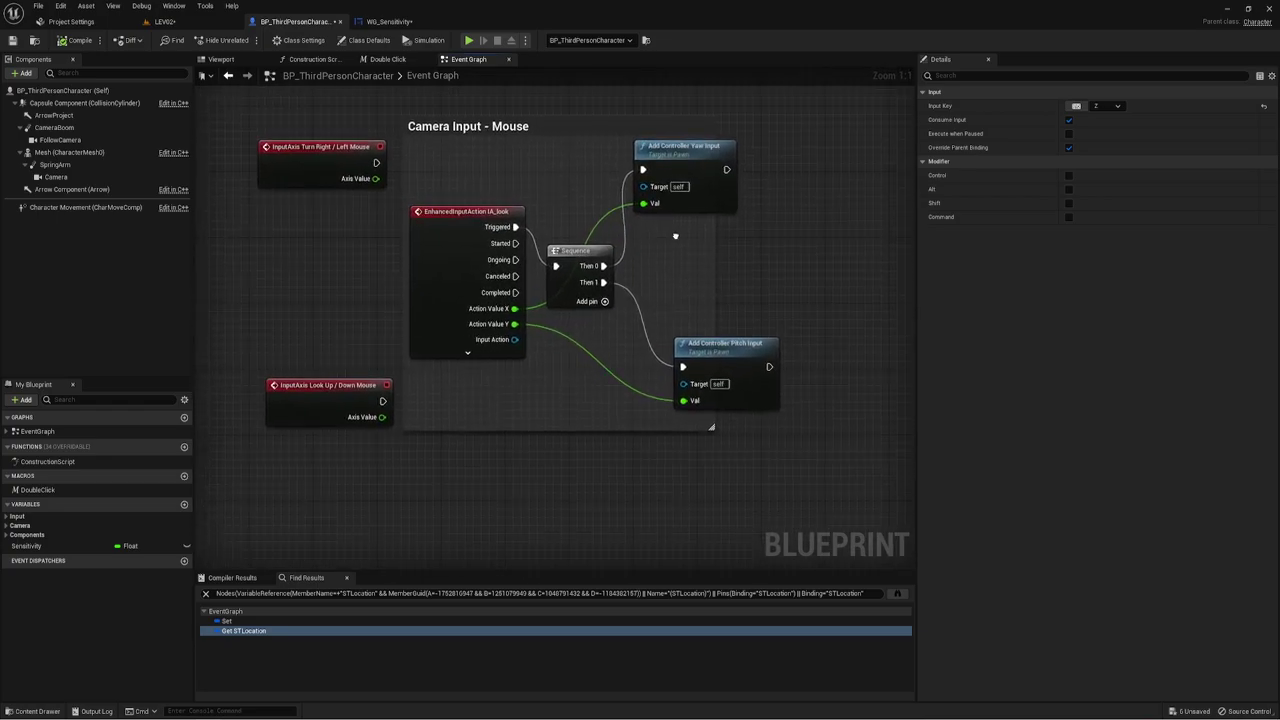
{"action": "left_click_drag", "start_coordinate": [917, 266], "coordinate": [1027, 262]}
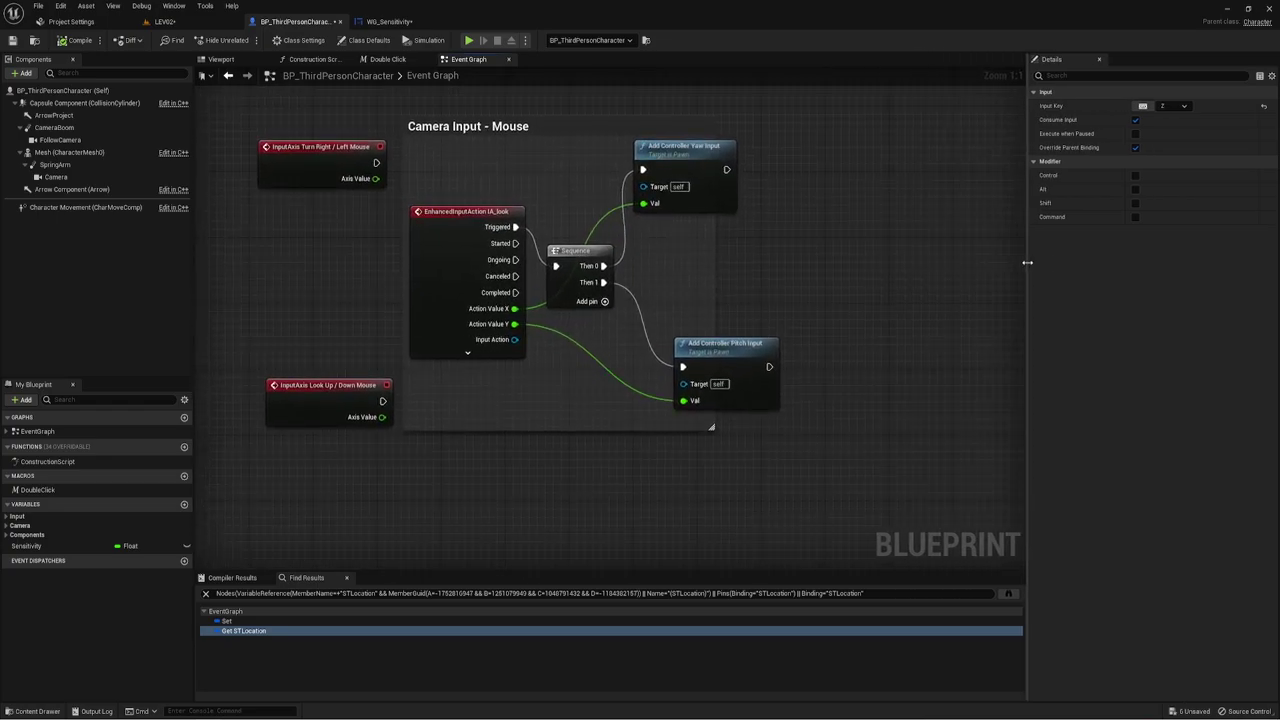
{"action": "right_click_drag", "start_coordinate": [768, 242], "coordinate": [804, 240]}
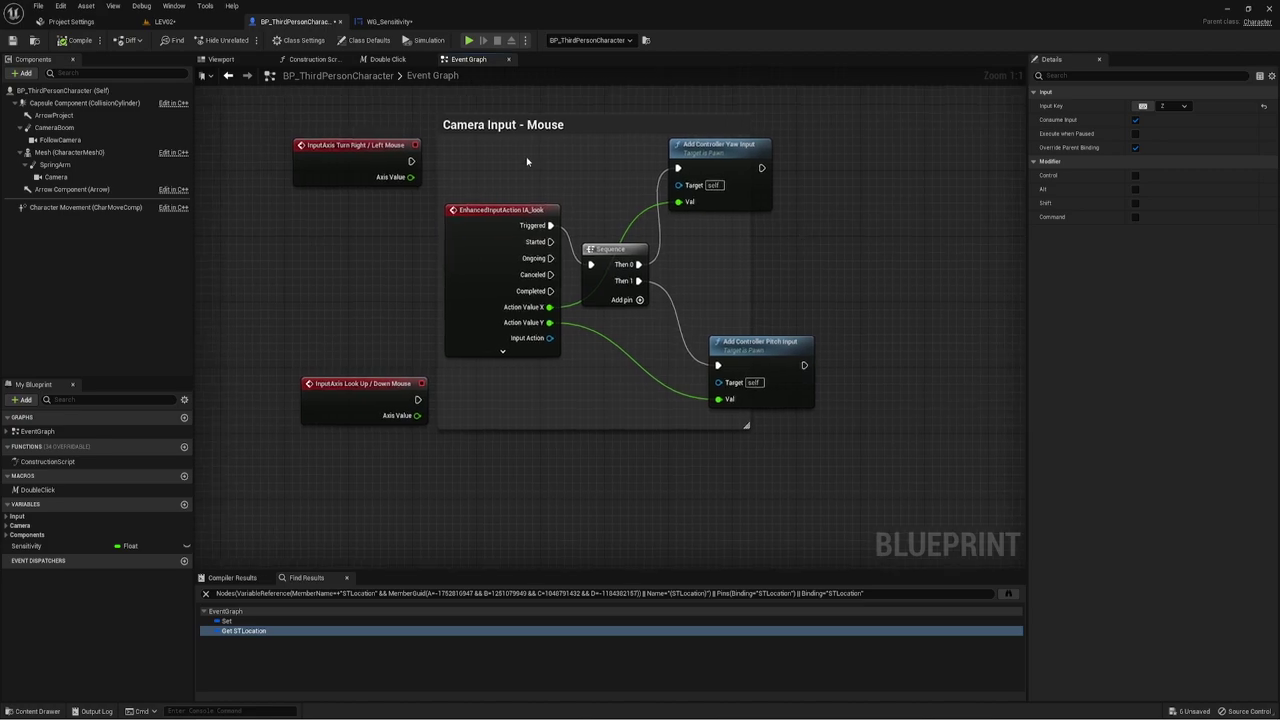
{"action": "left_click_drag", "start_coordinate": [527, 161], "coordinate": [760, 380]}
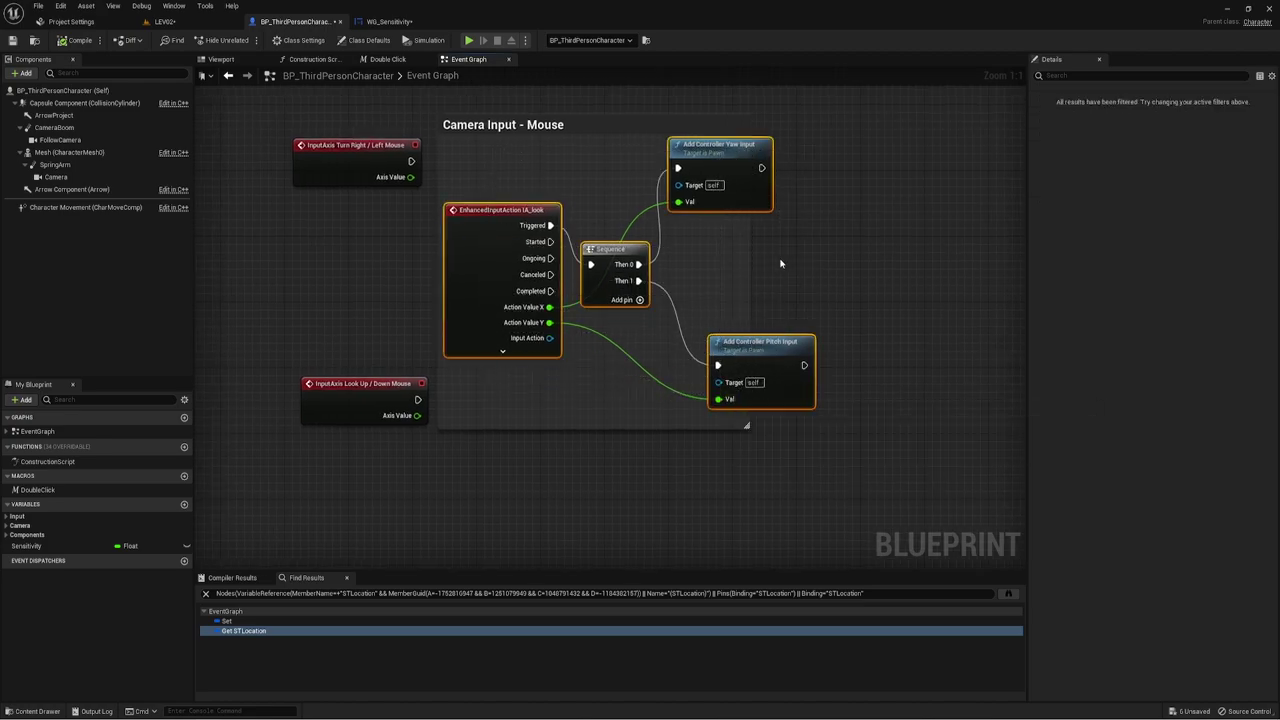
{"action": "left_click_drag", "start_coordinate": [748, 248], "coordinate": [906, 248]}
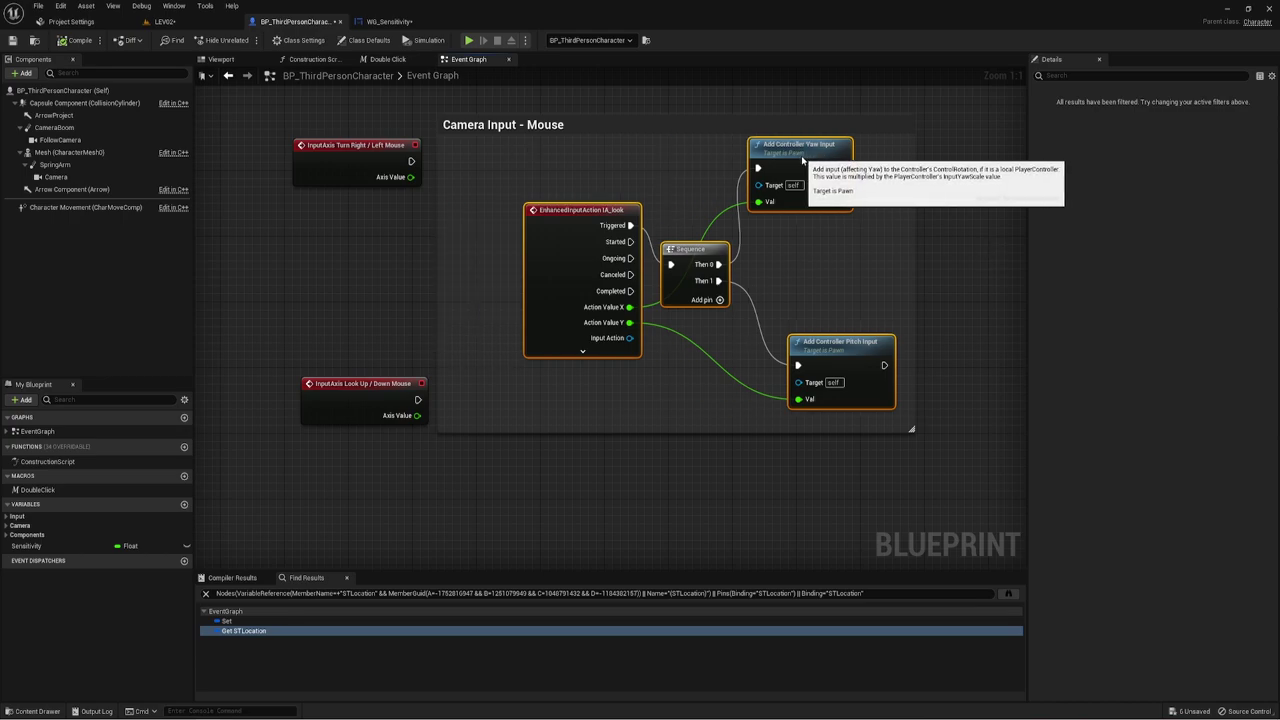
{"action": "mouse_move", "coordinate": [753, 152]}
{"action": "left_mouse_down"}
{"action": "mouse_move", "coordinate": [767, 171]}
{"action": "mouse_move", "coordinate": [805, 171]}
{"action": "left_mouse_up"}
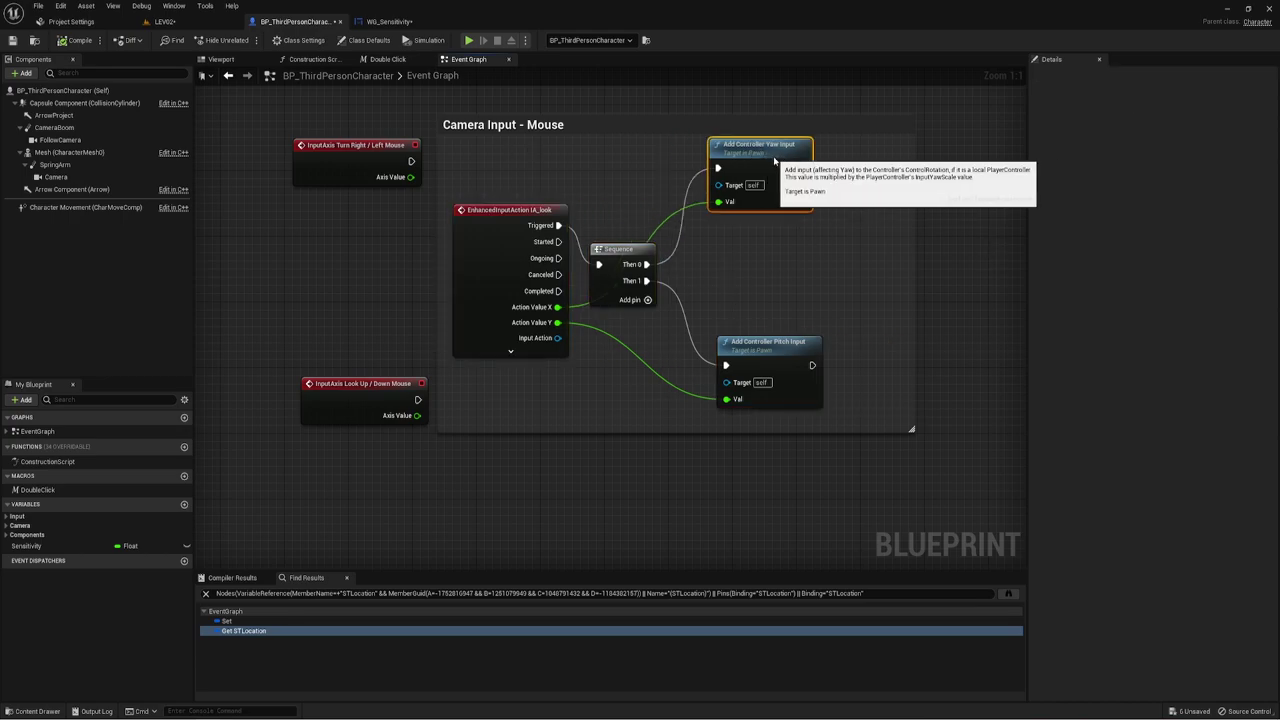
{"action": "right_click_drag", "start_coordinate": [767, 278], "coordinate": [757, 268]}
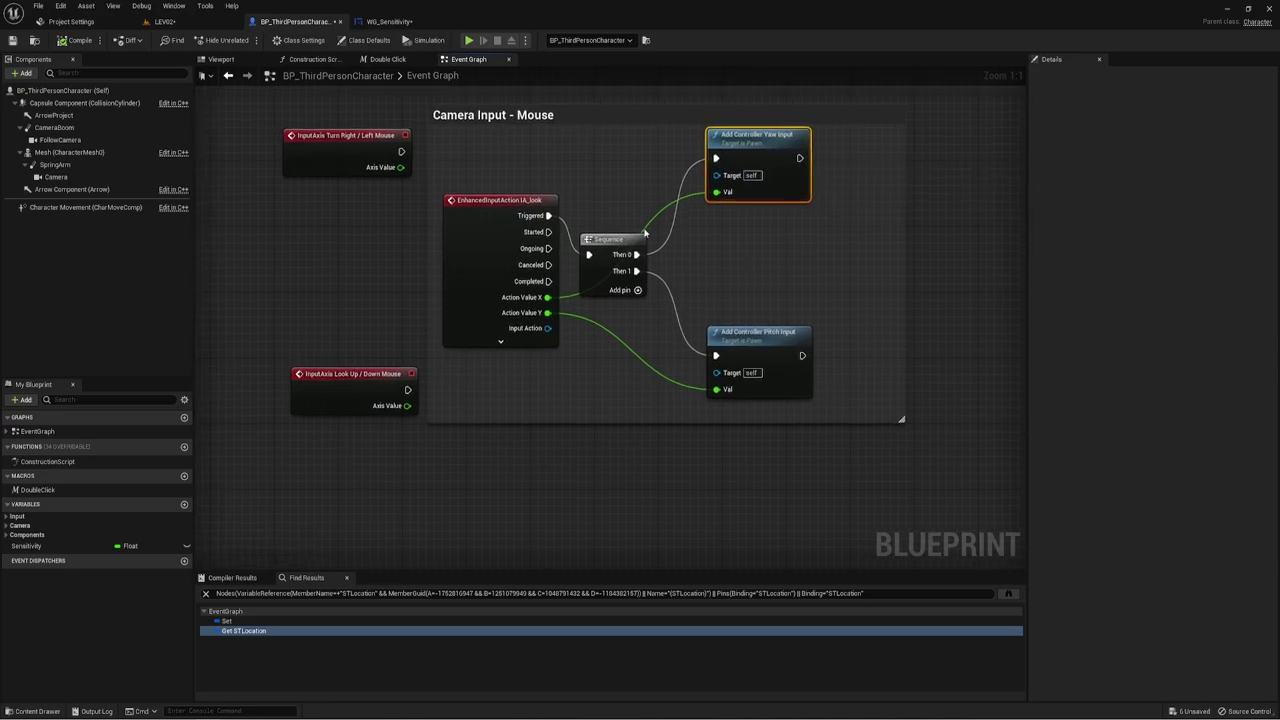
{"action": "left_click_drag", "start_coordinate": [482, 159], "coordinate": [613, 303]}
{"action": "left_click_drag", "start_coordinate": [622, 372], "coordinate": [632, 348]}
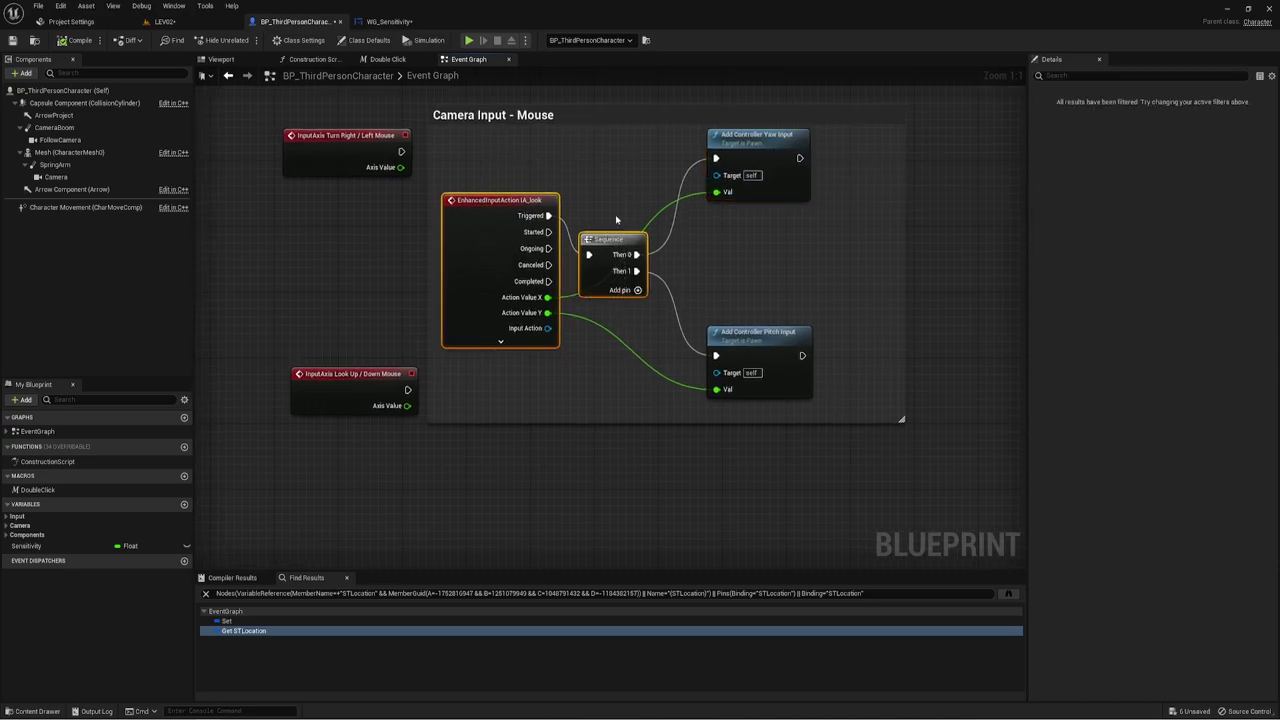
Break the InputAxis Turn Right test links so Add Controller Yaw Input's Val reads 0.0.
{"action": "right_click_drag", "start_coordinate": [616, 220], "coordinate": [674, 273]}
{"action": "mouse_move", "coordinate": [458, 220]}
{"action": "left_mouse_down"}
{"action": "mouse_move", "coordinate": [789, 237]}
{"action": "mouse_move", "coordinate": [776, 245]}
{"action": "left_mouse_up"}
{"action": "left_click", "coordinate": [458, 206]}
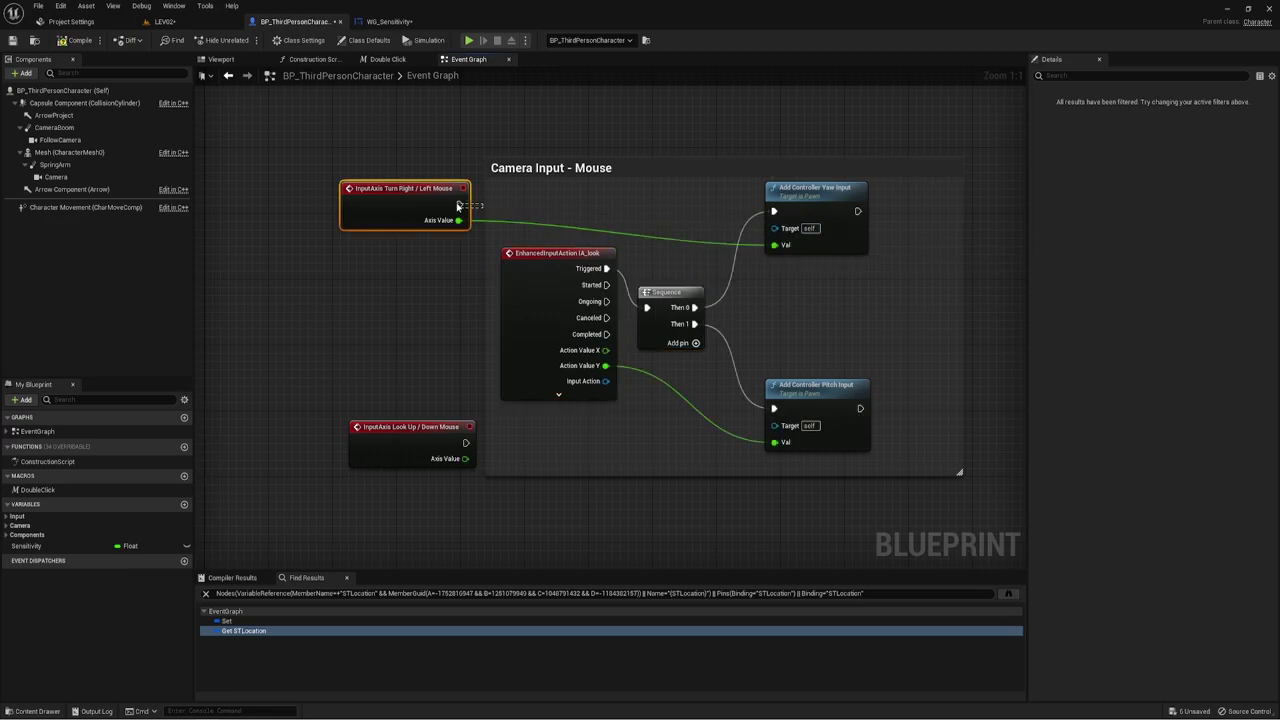
{"action": "left_click_drag", "start_coordinate": [459, 205], "coordinate": [775, 211]}
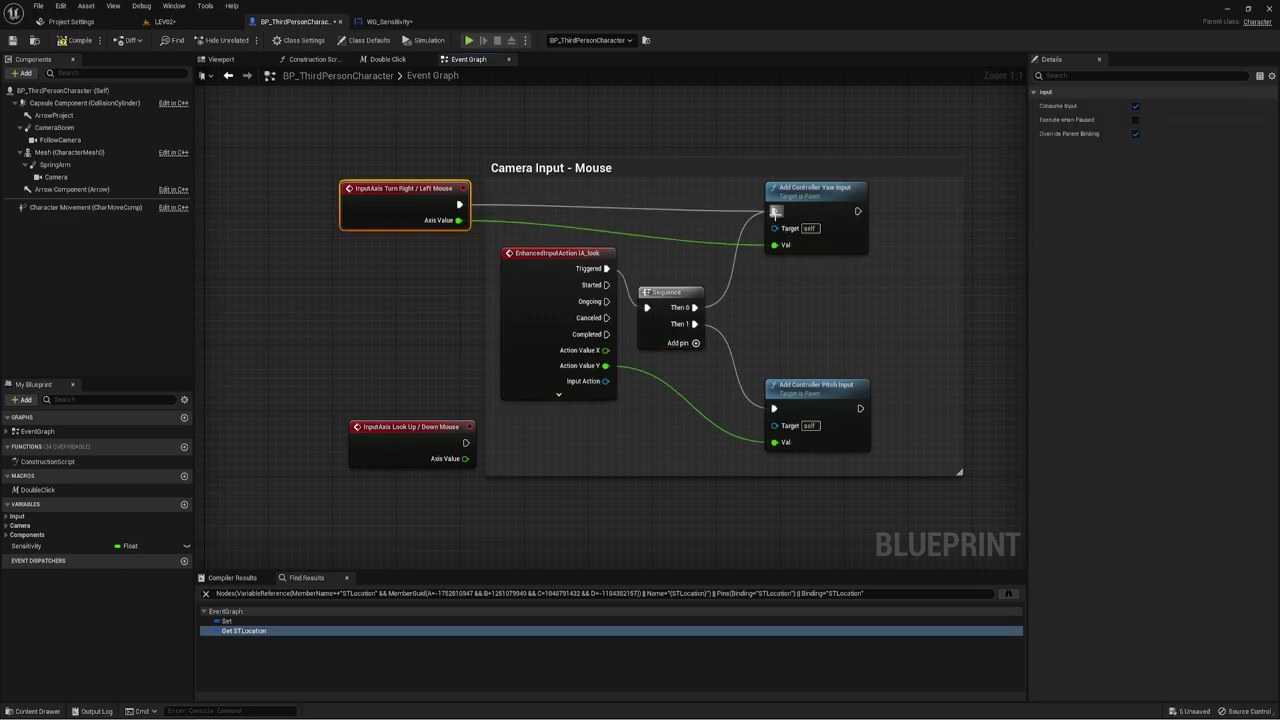
{"action": "left_click", "coordinate": [545, 256]}
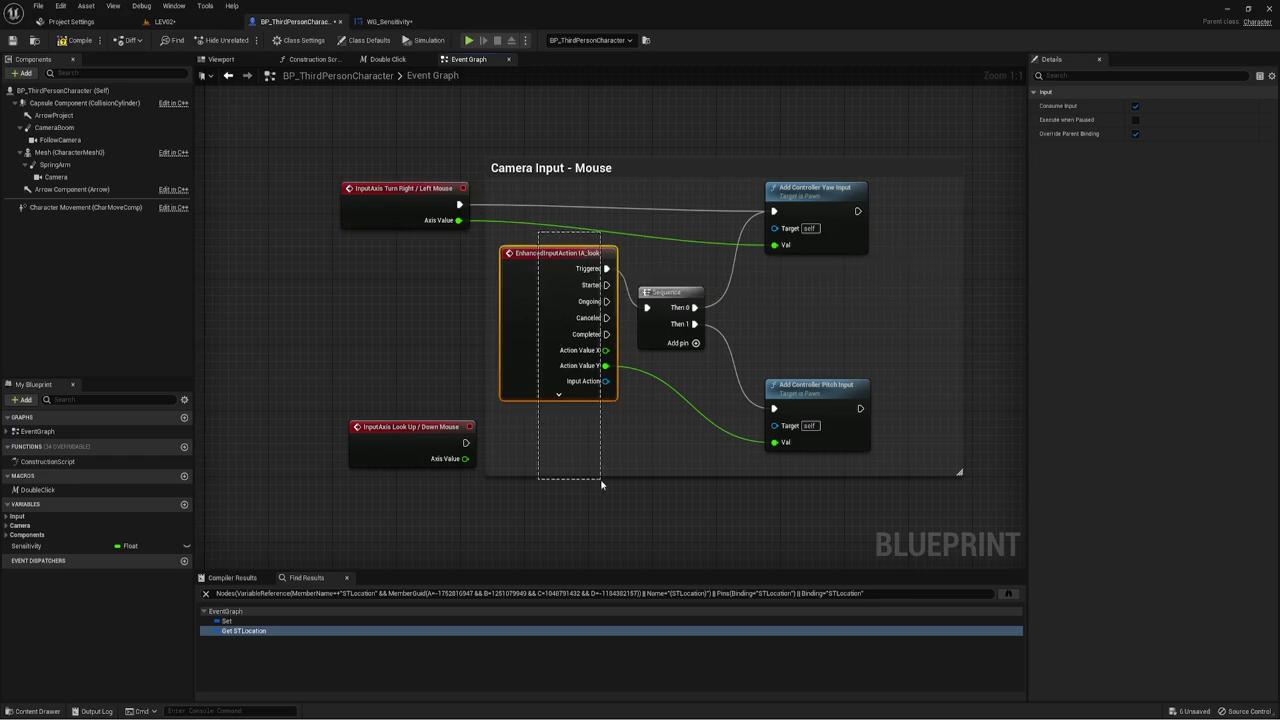
{"action": "left_click", "coordinate": [613, 232], "text": "alt"}
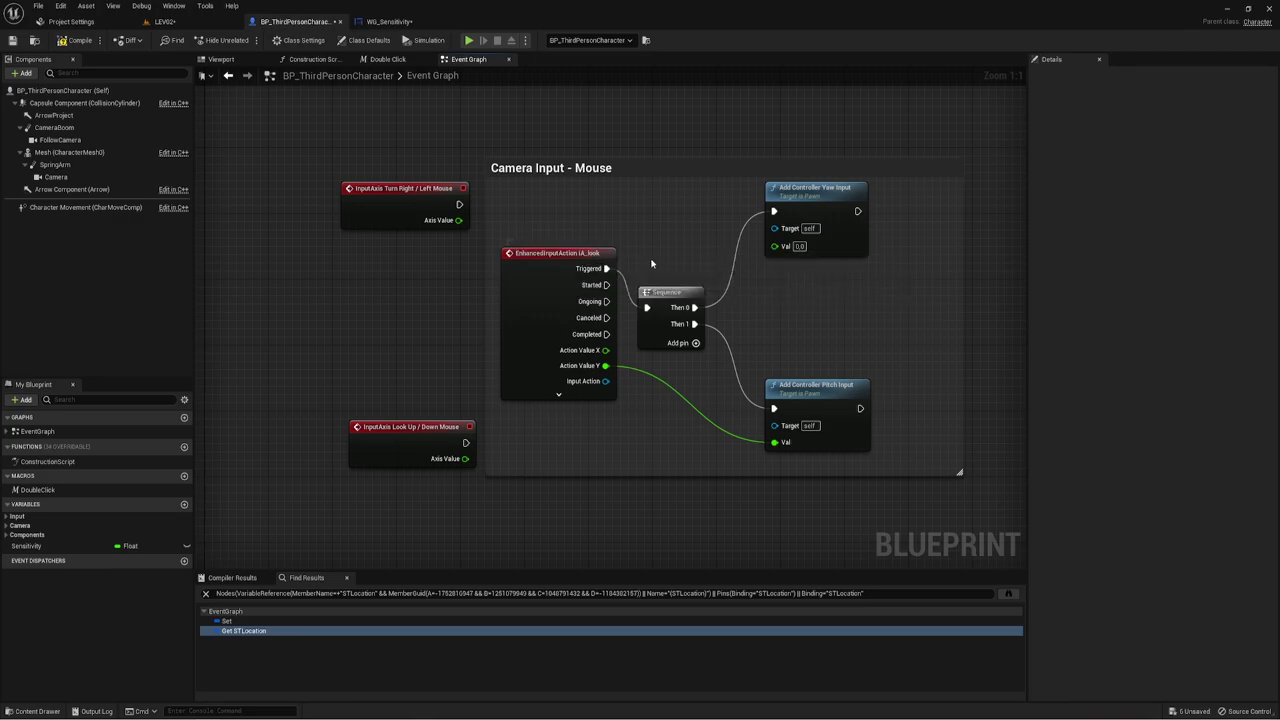
Move the yaw and pitch input nodes right and pull a wire from Action Value X.
{"action": "right_click_drag", "start_coordinate": [834, 317], "coordinate": [727, 265]}
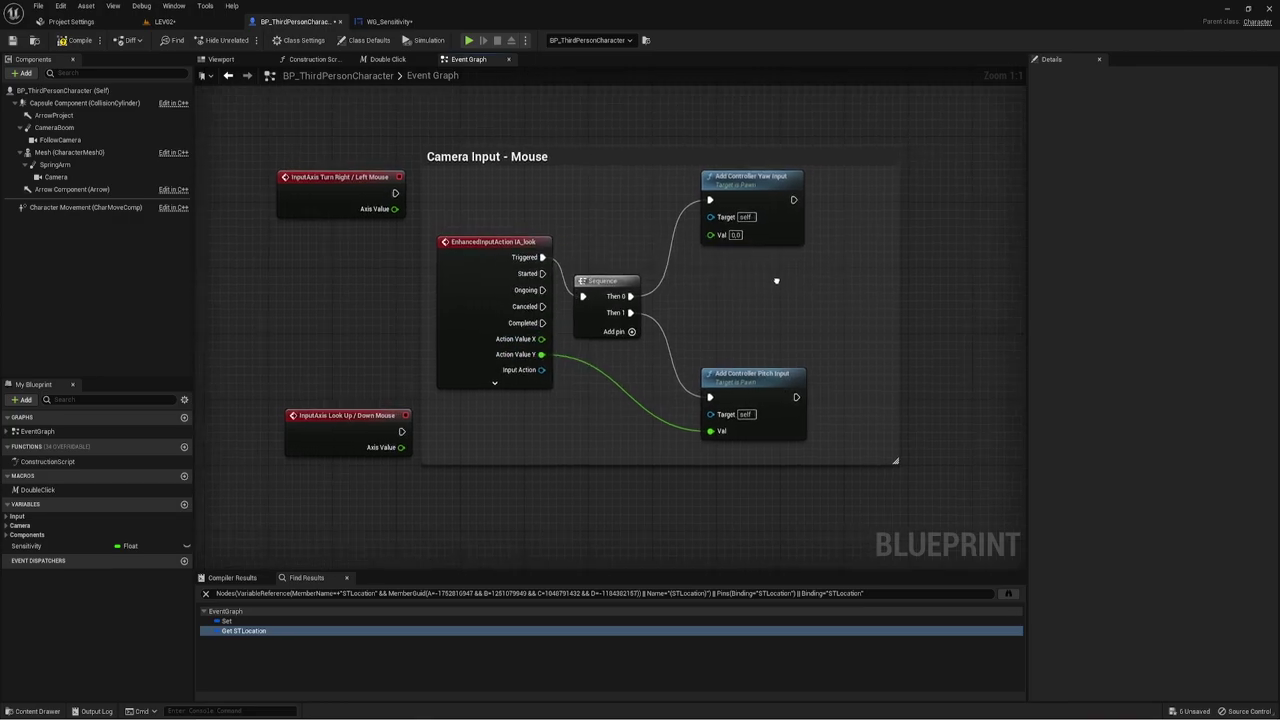
{"action": "left_click_drag", "start_coordinate": [716, 206], "coordinate": [788, 206]}
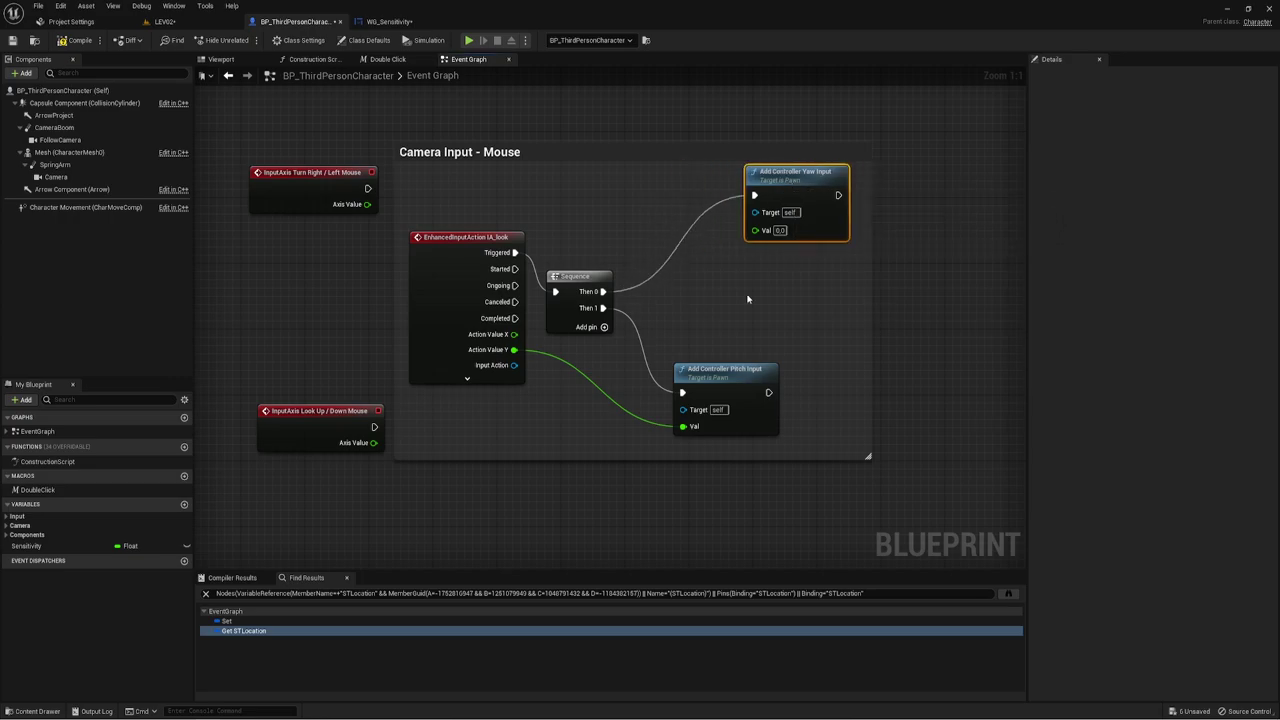
{"action": "left_click_drag", "start_coordinate": [743, 394], "coordinate": [814, 402]}
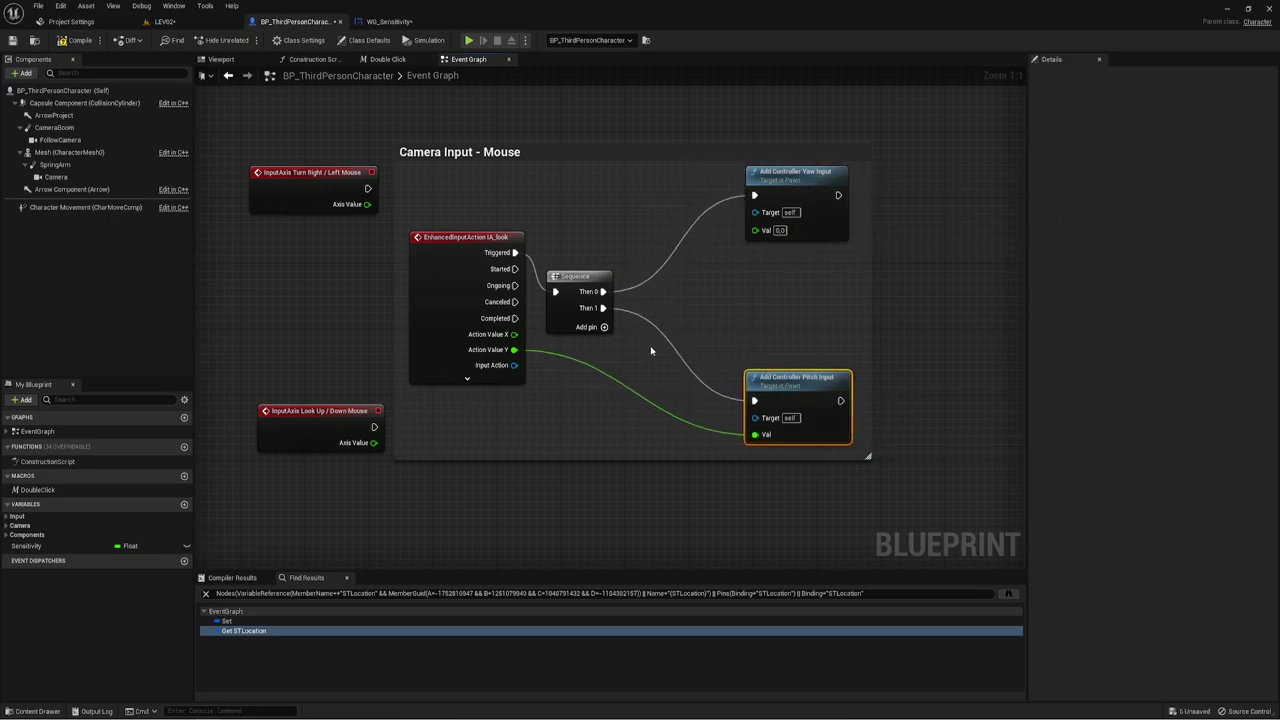
{"action": "left_click_drag", "start_coordinate": [510, 355], "coordinate": [710, 265]}
Insert a Multiply between Action Value X and yaw Val, and drop in a Sensitivity getter.
{"action": "type", "text": "*"}
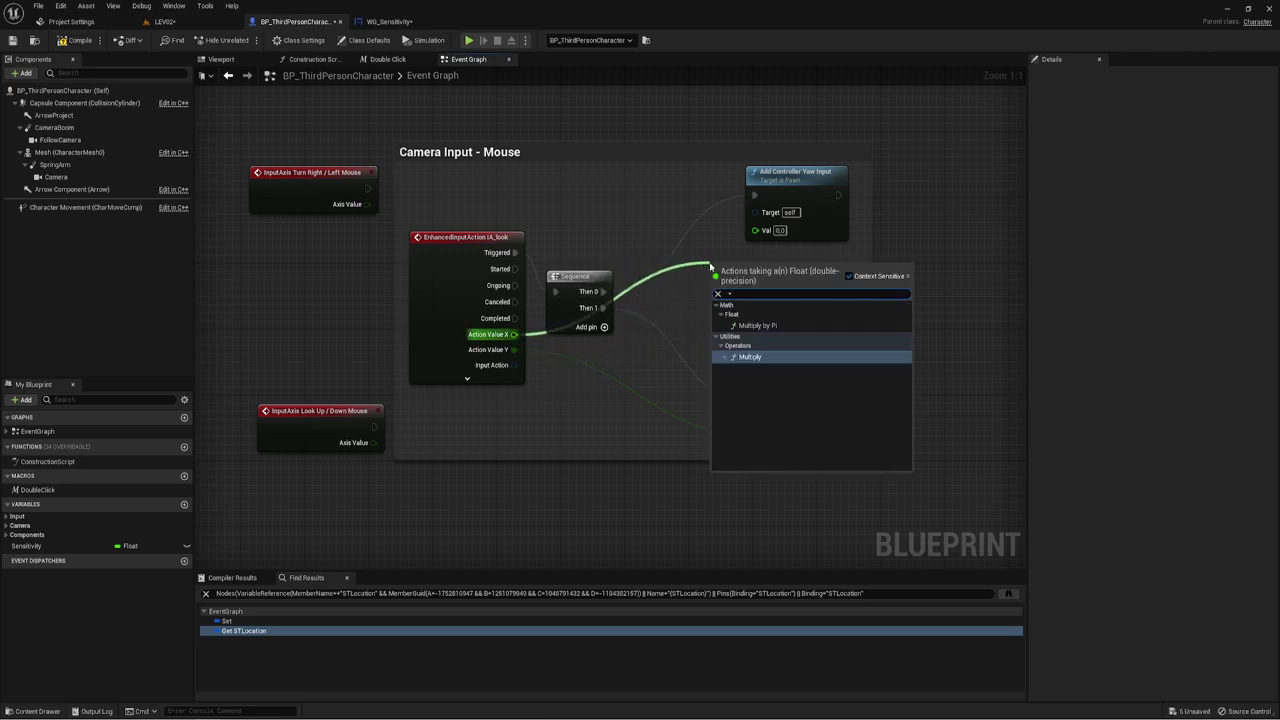
{"action": "left_click", "coordinate": [762, 362]}
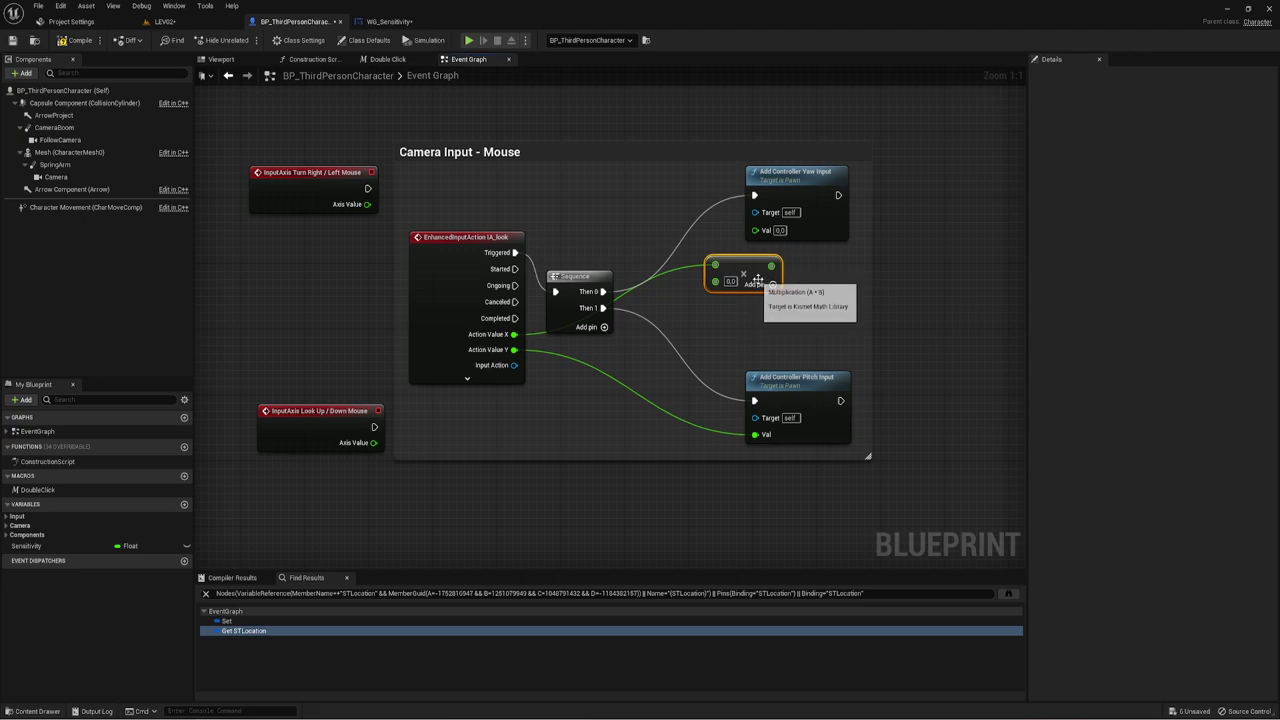
{"action": "mouse_move", "coordinate": [770, 266]}
{"action": "left_mouse_down"}
{"action": "mouse_move", "coordinate": [755, 230]}
{"action": "mouse_move", "coordinate": [766, 278]}
{"action": "left_mouse_up"}
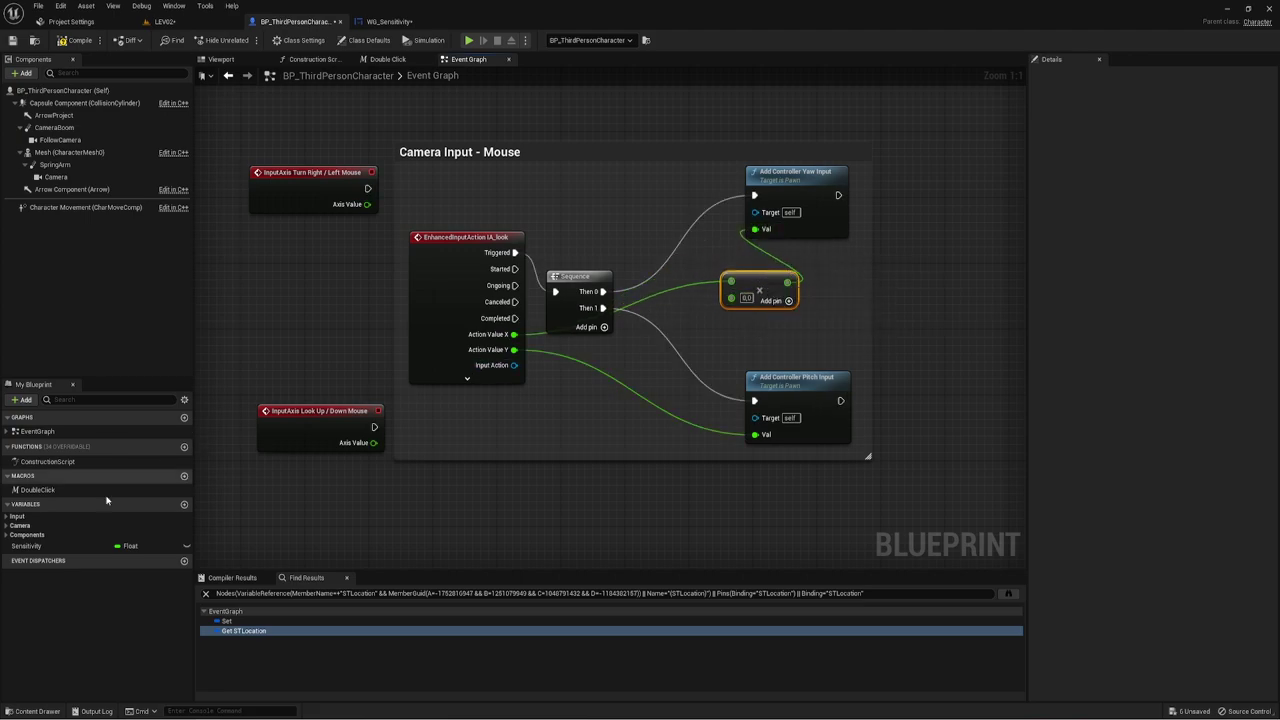
{"action": "left_click_drag", "start_coordinate": [26, 545], "coordinate": [731, 297], "text": "ctrl"}
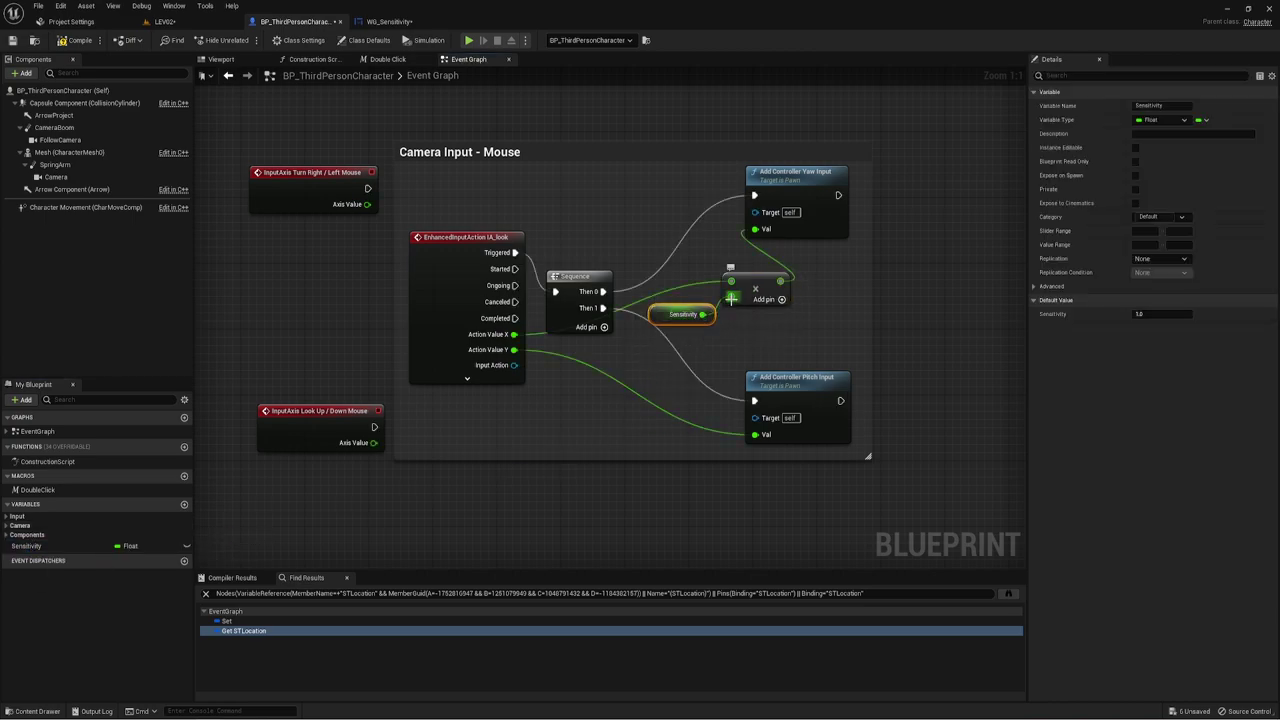
Check the SET Sensitivity node in WG_Sensitivity, then give the Multiply a third input pin.
{"action": "left_click", "coordinate": [389, 21]}
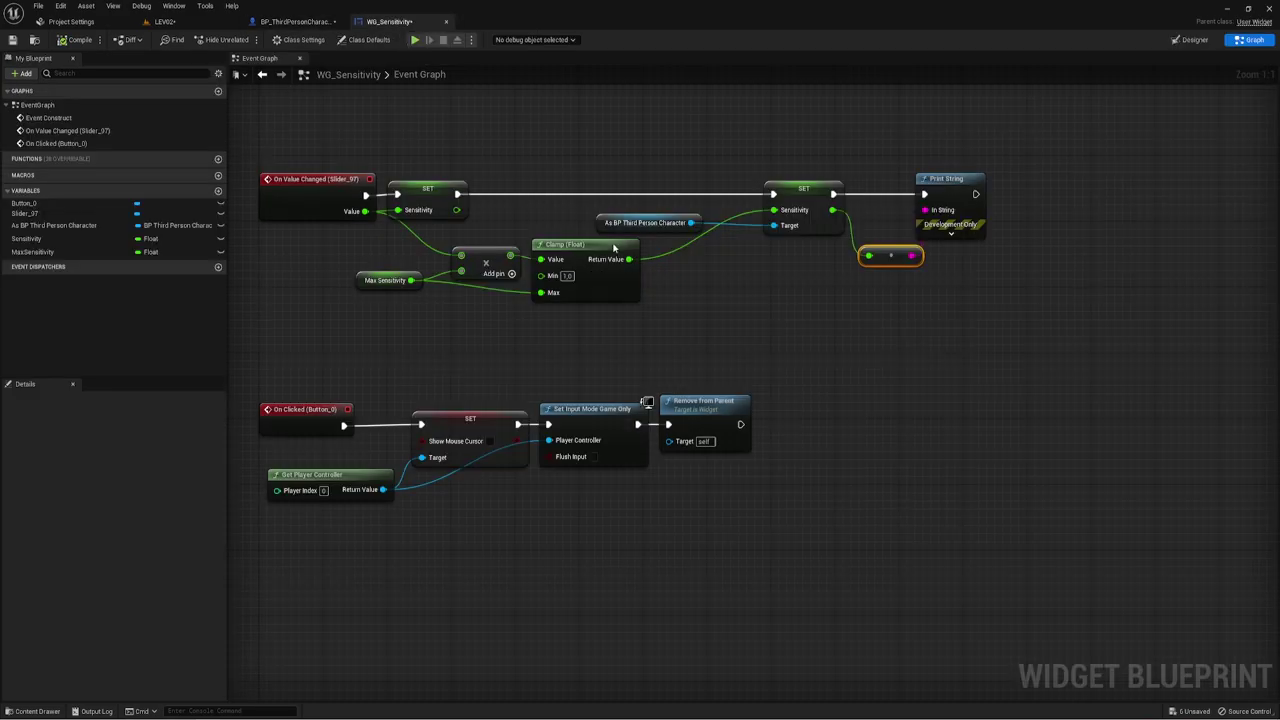
{"action": "mouse_move", "coordinate": [742, 293]}
{"action": "left_mouse_down"}
{"action": "mouse_move", "coordinate": [853, 141]}
{"action": "mouse_move", "coordinate": [857, 152]}
{"action": "left_mouse_up"}
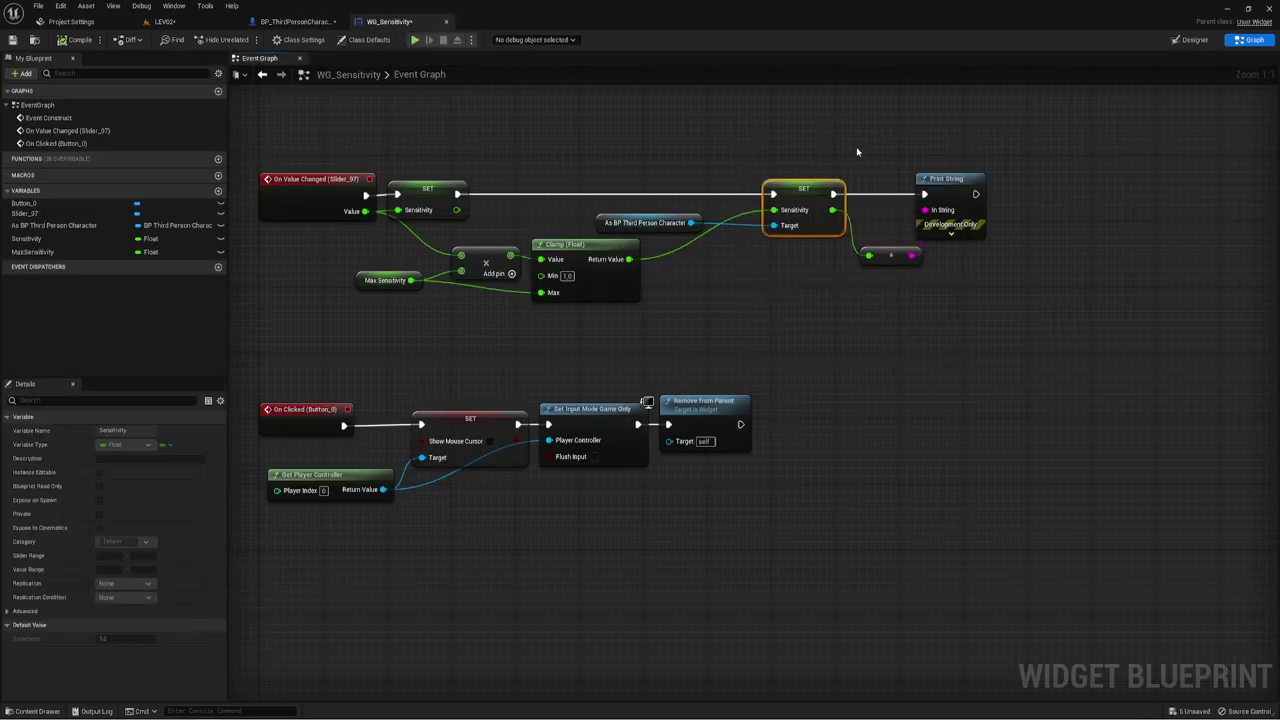
{"action": "left_click", "coordinate": [305, 20]}
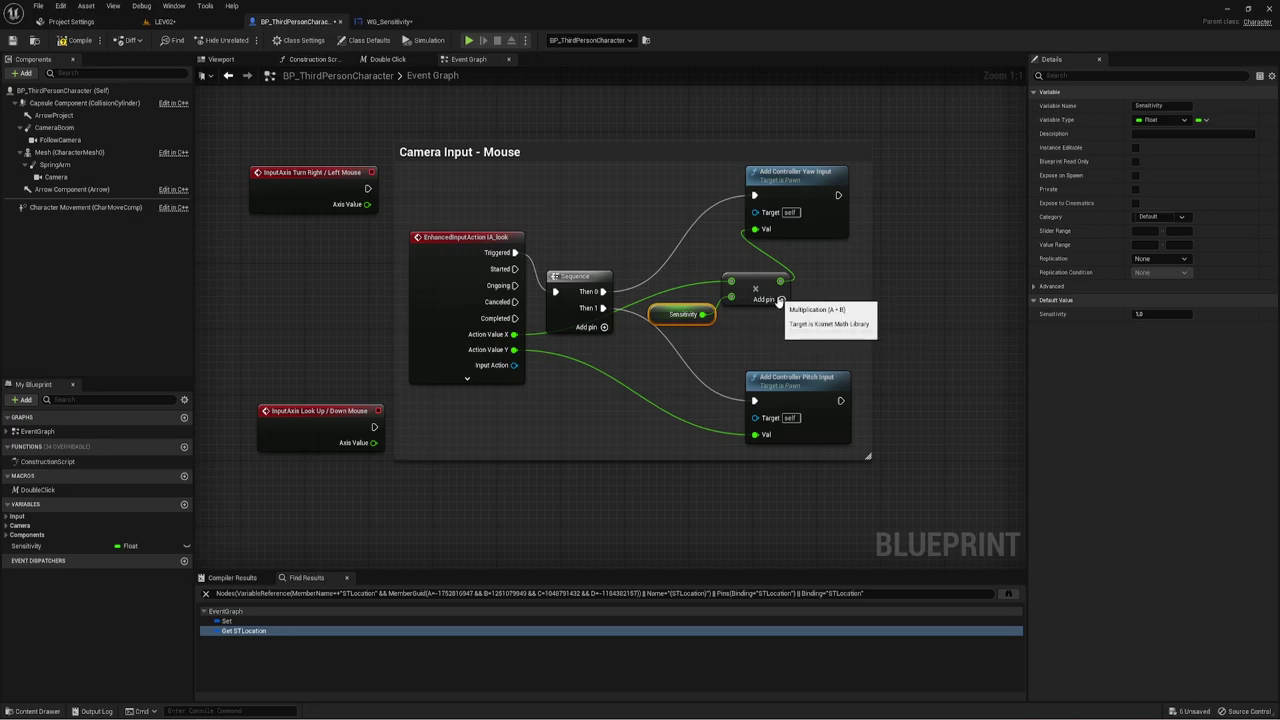
{"action": "right_click_drag", "start_coordinate": [754, 326], "coordinate": [702, 288]}
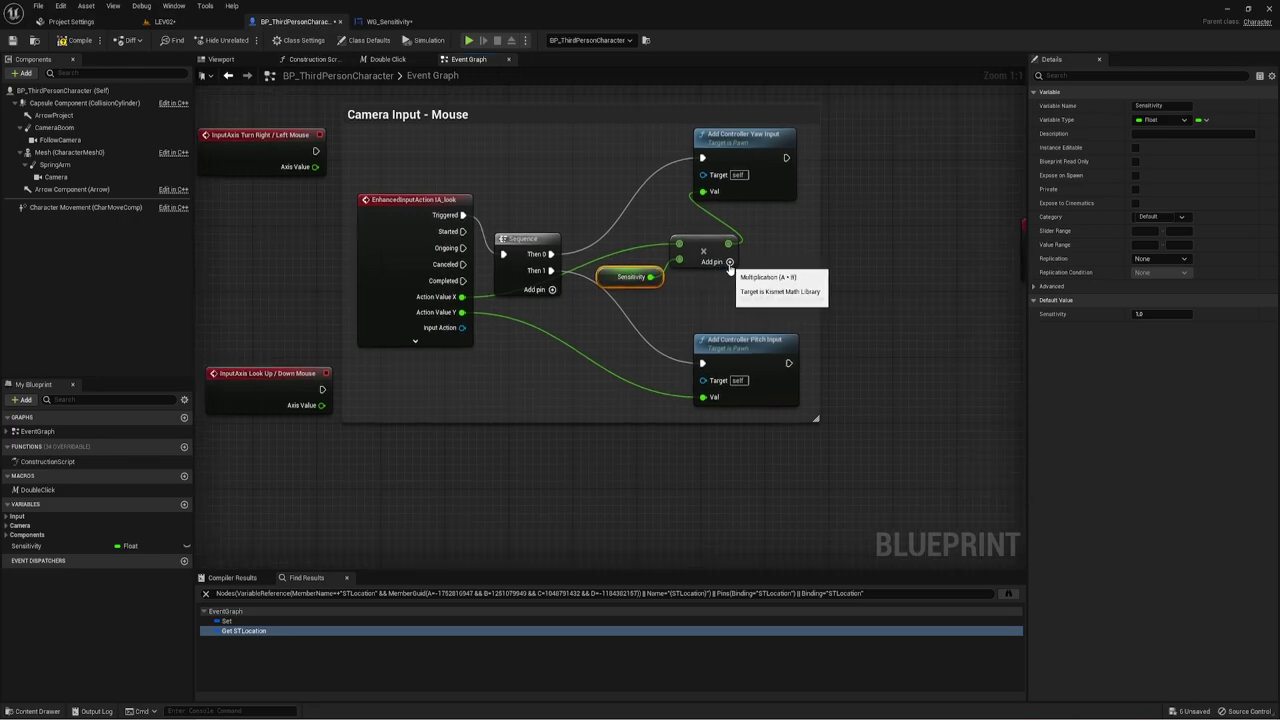
{"action": "left_click", "coordinate": [729, 261]}
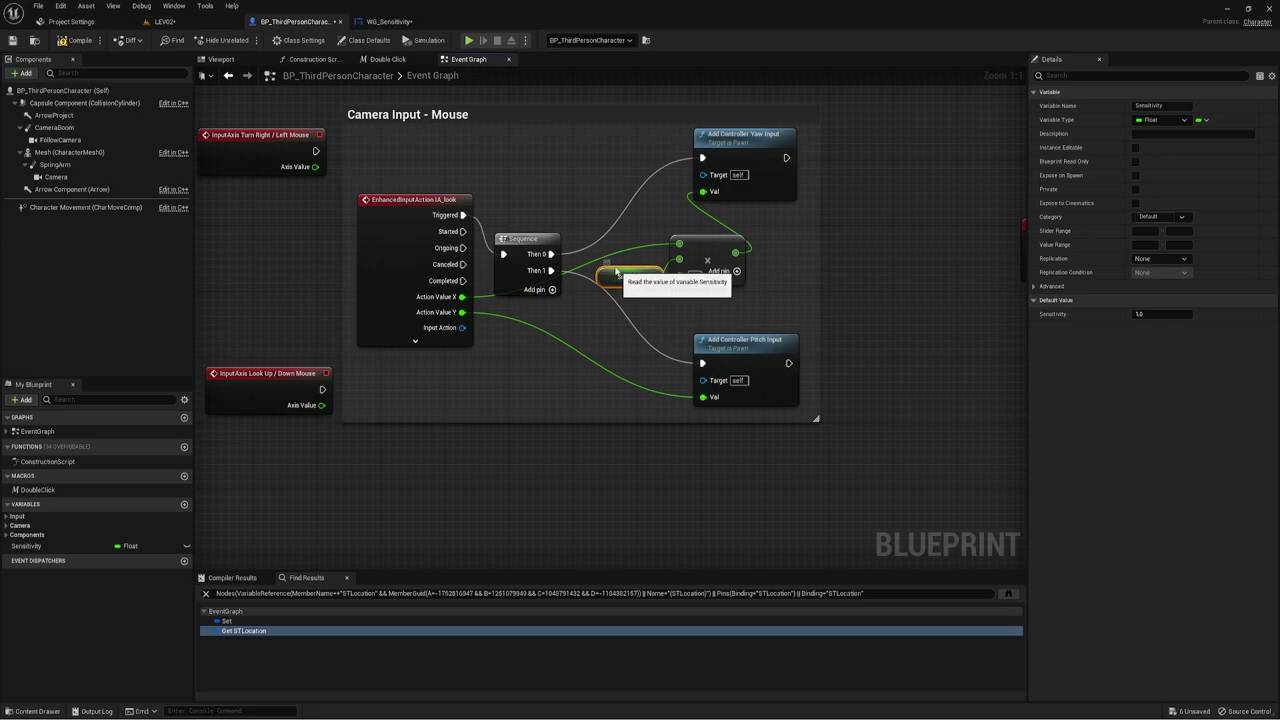
{"action": "left_click_drag", "start_coordinate": [620, 276], "coordinate": [612, 268]}
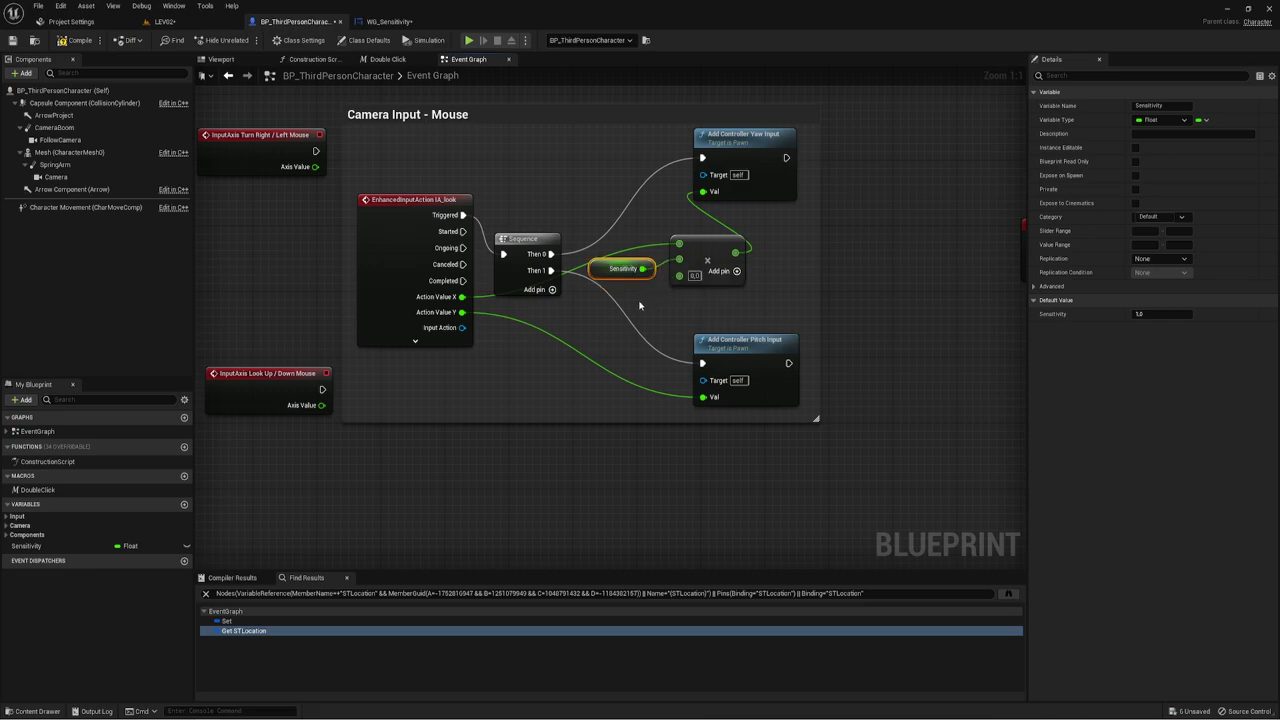
Add a Get World Delta Seconds node and wire its Return Value into the yaw Multiply.
{"action": "right_click", "coordinate": [587, 306]}
{"action": "type", "text": "get wo"}
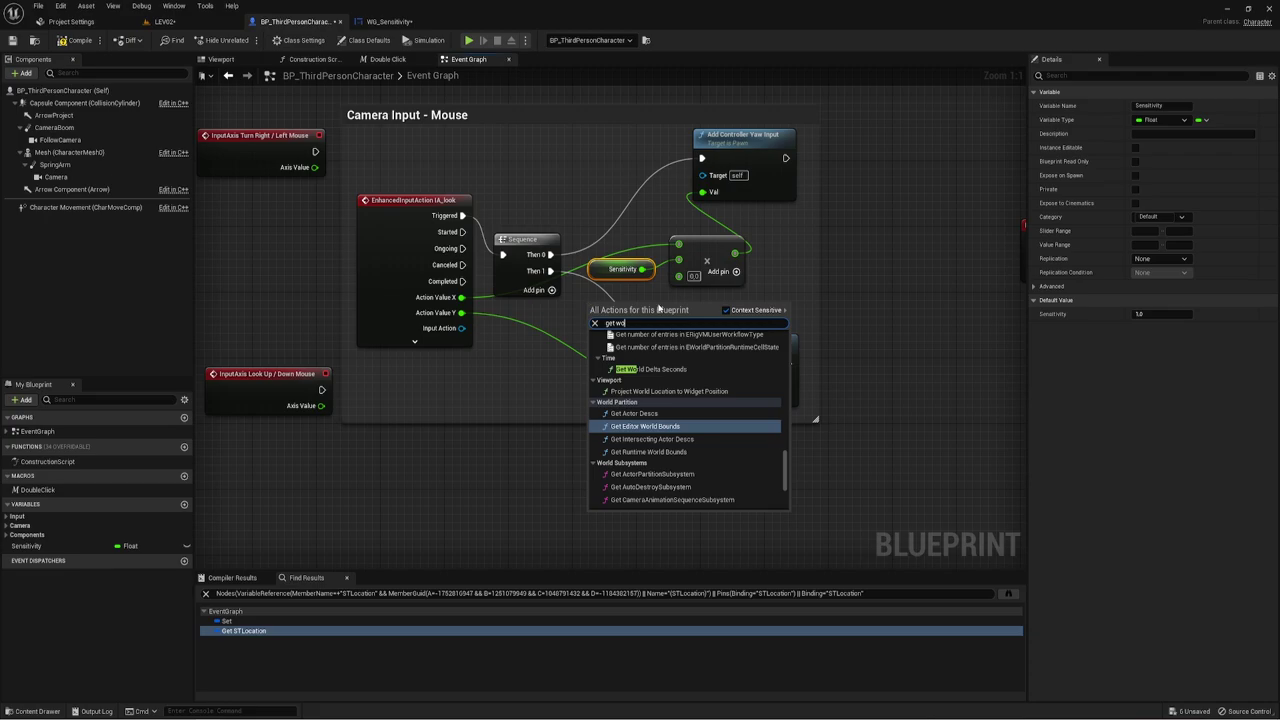
{"action": "left_click", "coordinate": [662, 370]}
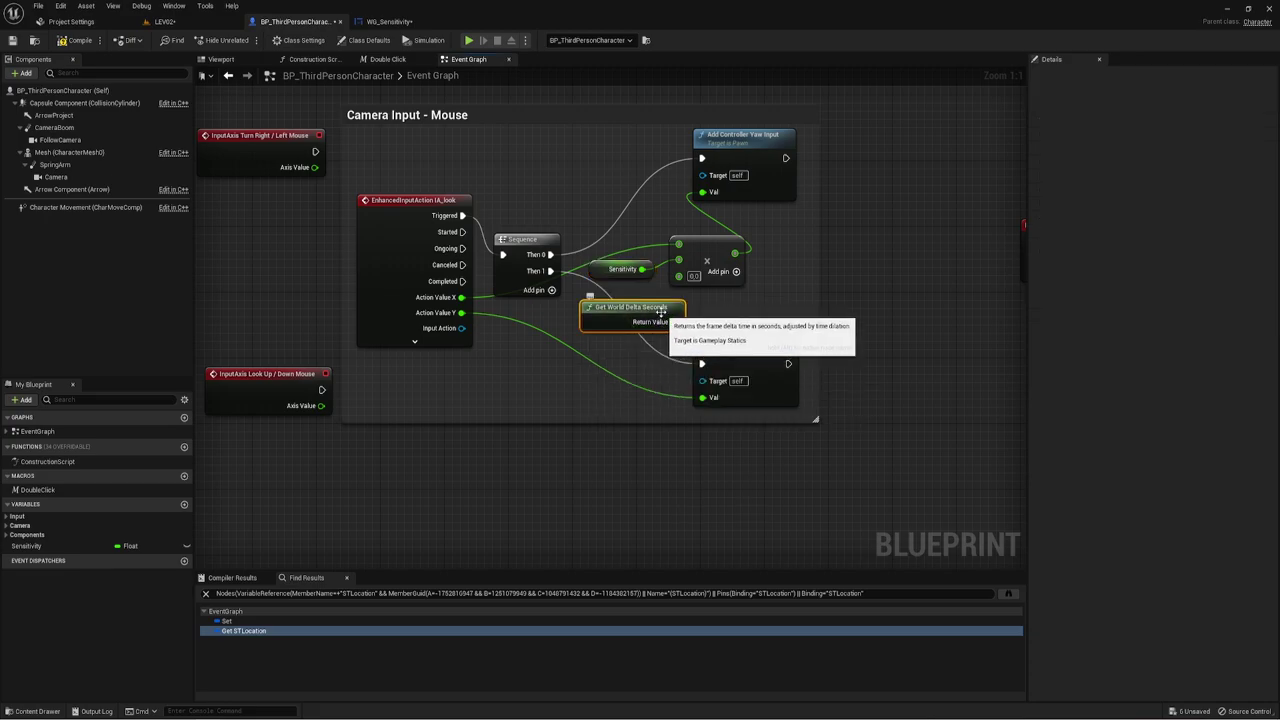
{"action": "mouse_move", "coordinate": [661, 313]}
{"action": "left_mouse_down"}
{"action": "mouse_move", "coordinate": [636, 306]}
{"action": "mouse_move", "coordinate": [679, 276]}
{"action": "left_mouse_up"}
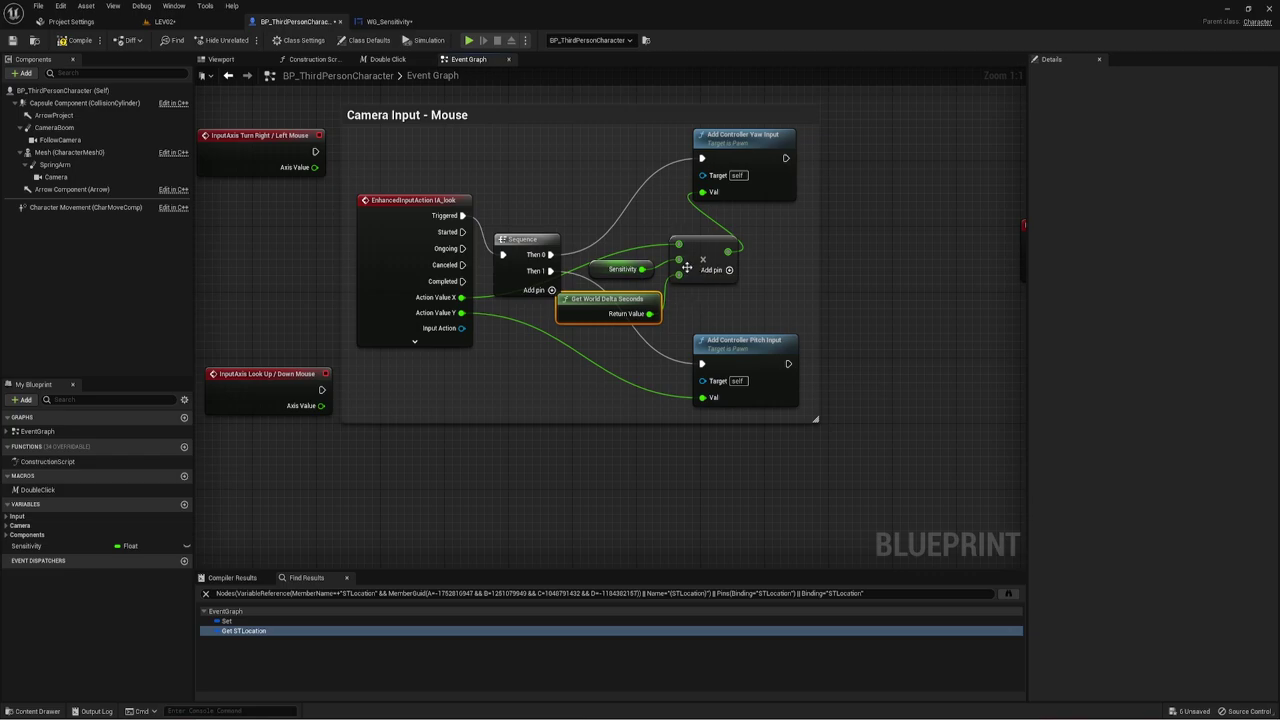
Move the Sensitivity, Multiply and delta seconds nodes up and to the right.
{"action": "right_click_drag", "start_coordinate": [674, 343], "coordinate": [678, 355]}
{"action": "left_click_drag", "start_coordinate": [600, 335], "coordinate": [726, 241]}
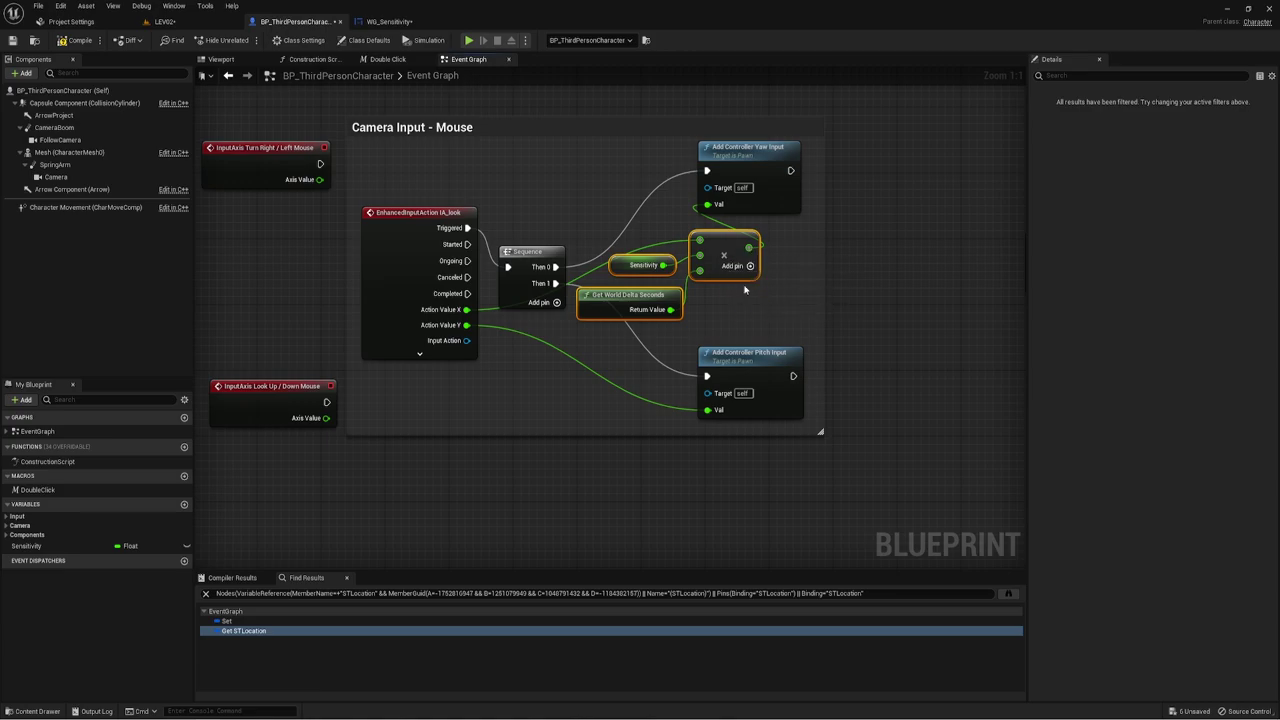
{"action": "mouse_move", "coordinate": [750, 286]}
{"action": "right_mouse_down"}
{"action": "mouse_move", "coordinate": [740, 294]}
{"action": "mouse_move", "coordinate": [734, 256]}
{"action": "right_mouse_up"}
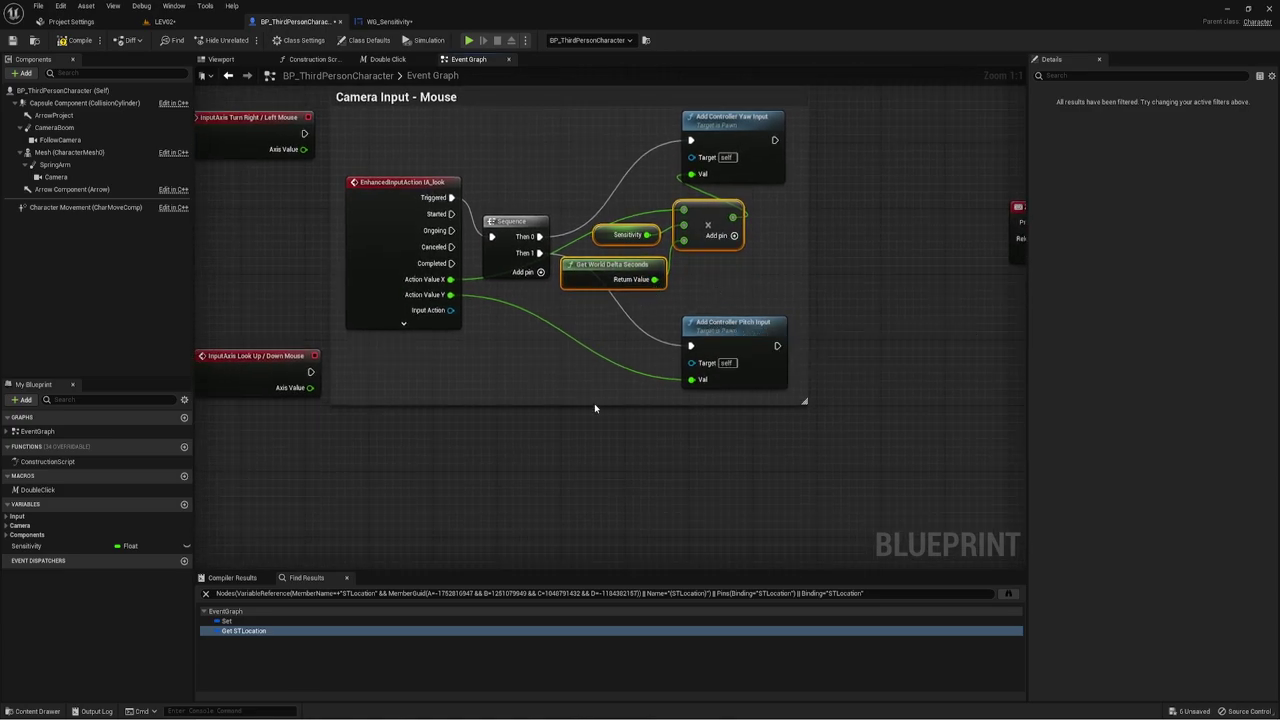
{"action": "key", "text": "ctrl+v"}
{"action": "mouse_move", "coordinate": [672, 392]}
{"action": "left_mouse_down"}
{"action": "mouse_move", "coordinate": [633, 392]}
{"action": "mouse_move", "coordinate": [697, 383]}
{"action": "left_mouse_up"}
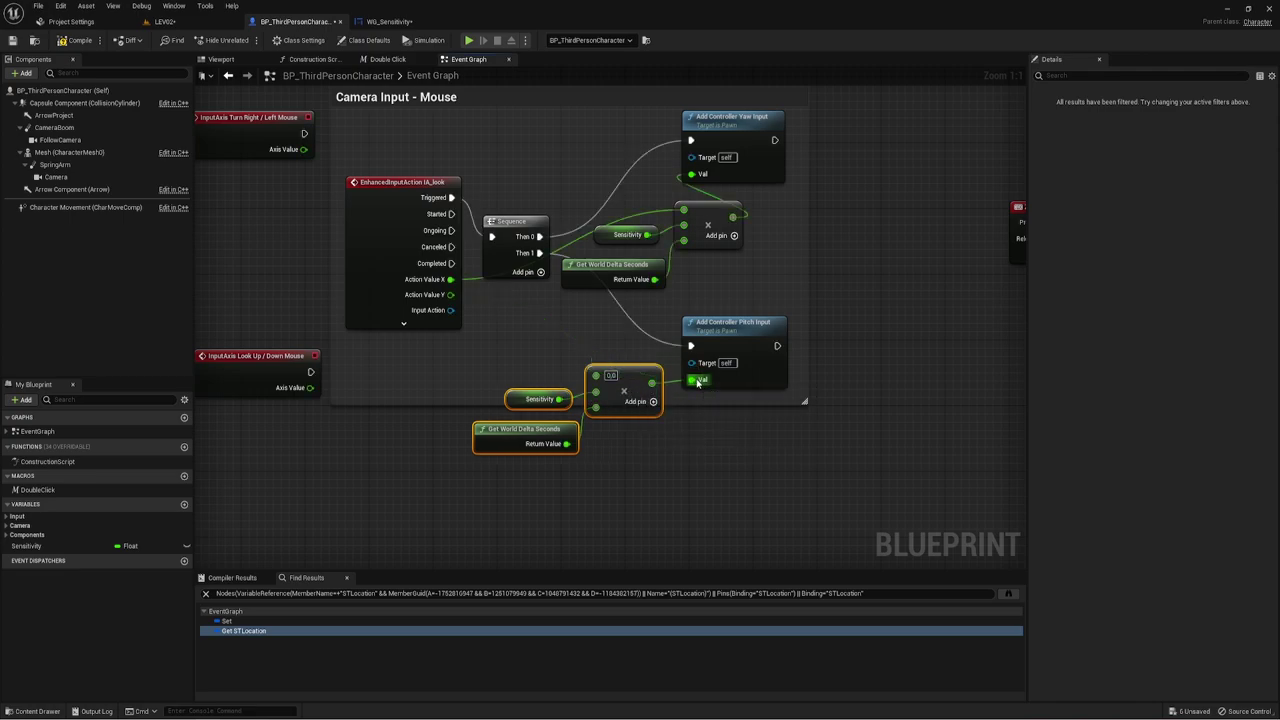
{"action": "left_click_drag", "start_coordinate": [596, 375], "coordinate": [450, 296]}
{"action": "right_click_drag", "start_coordinate": [664, 353], "coordinate": [676, 296]}
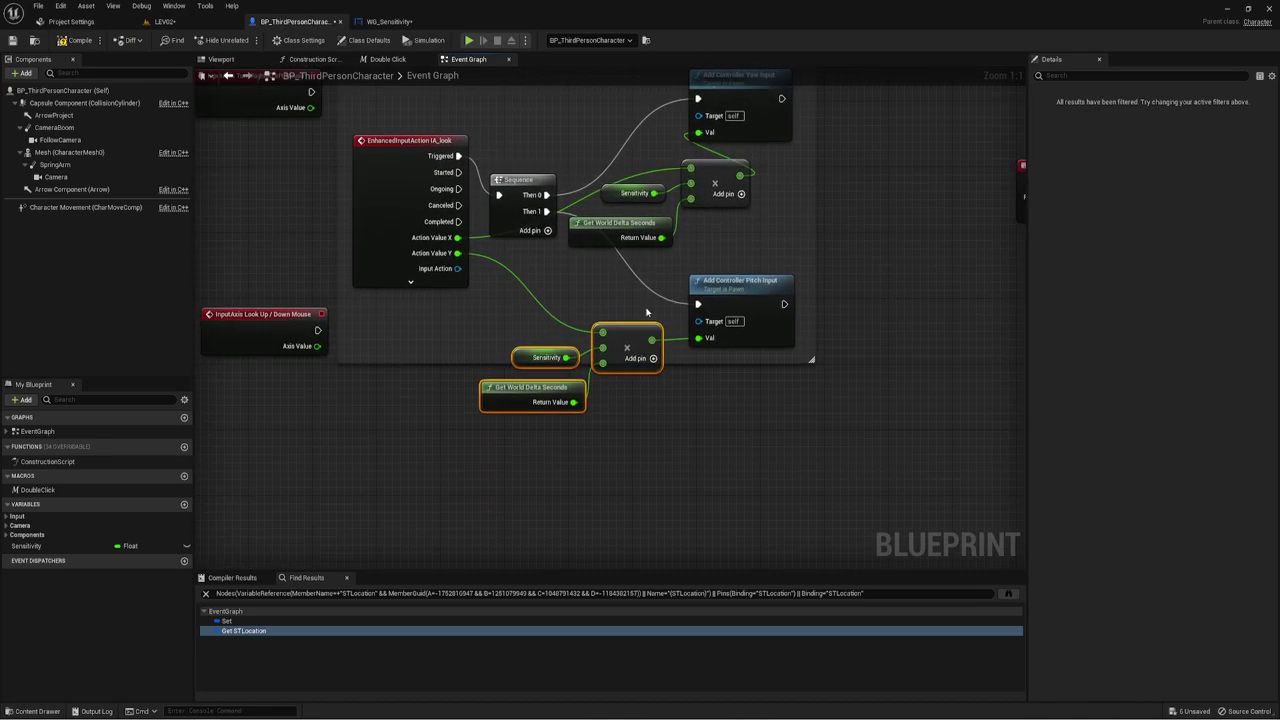
{"action": "right_click_drag", "start_coordinate": [646, 313], "coordinate": [620, 329]}
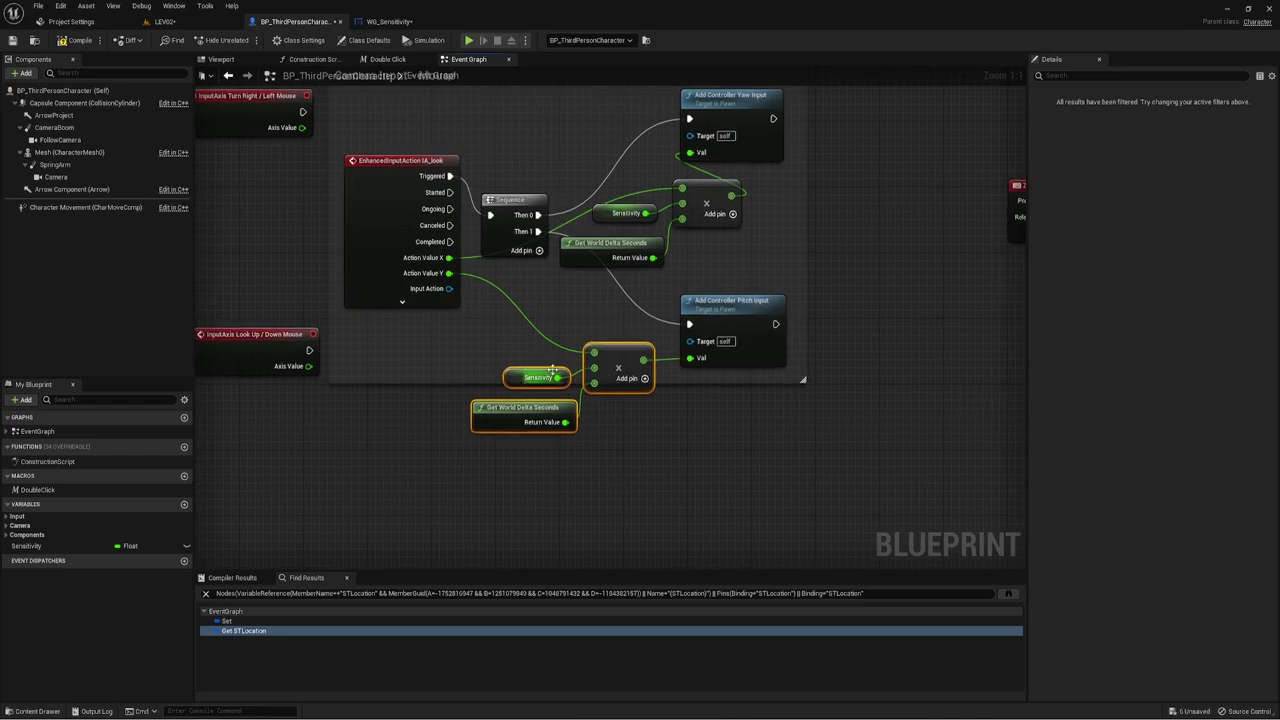
{"action": "left_click_drag", "start_coordinate": [621, 350], "coordinate": [623, 356]}
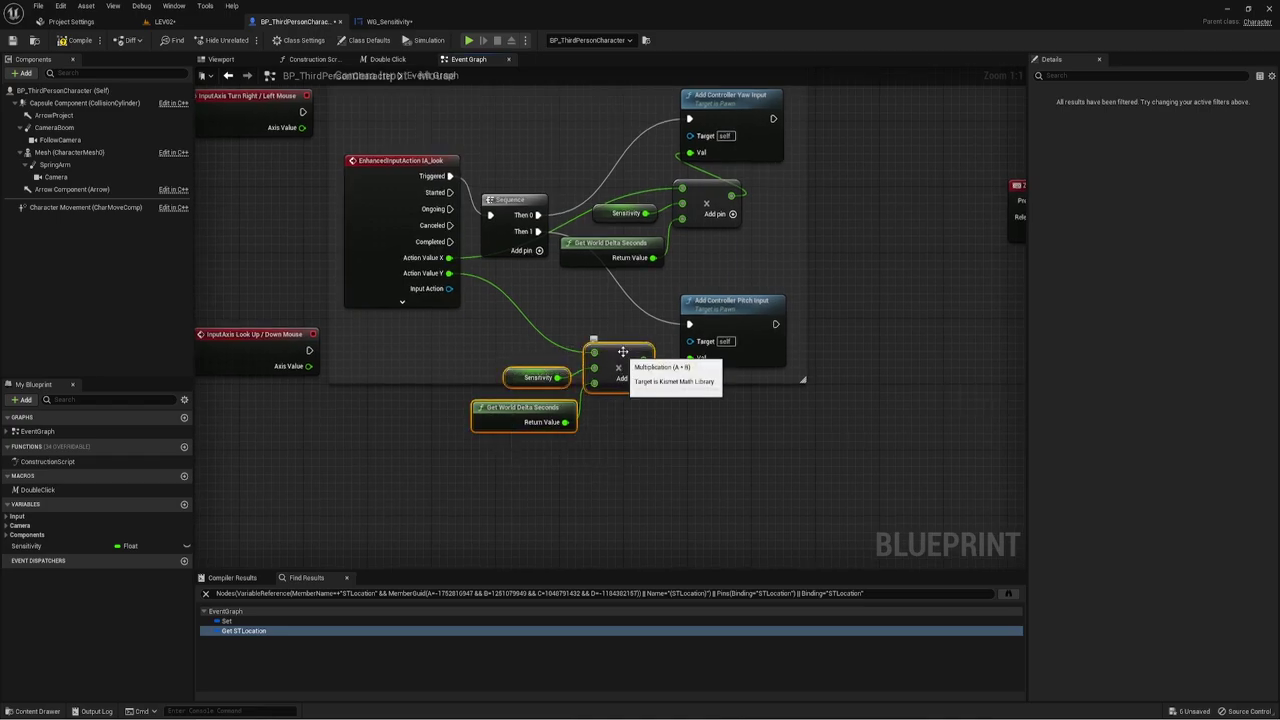
{"action": "right_click_drag", "start_coordinate": [706, 283], "coordinate": [692, 303]}
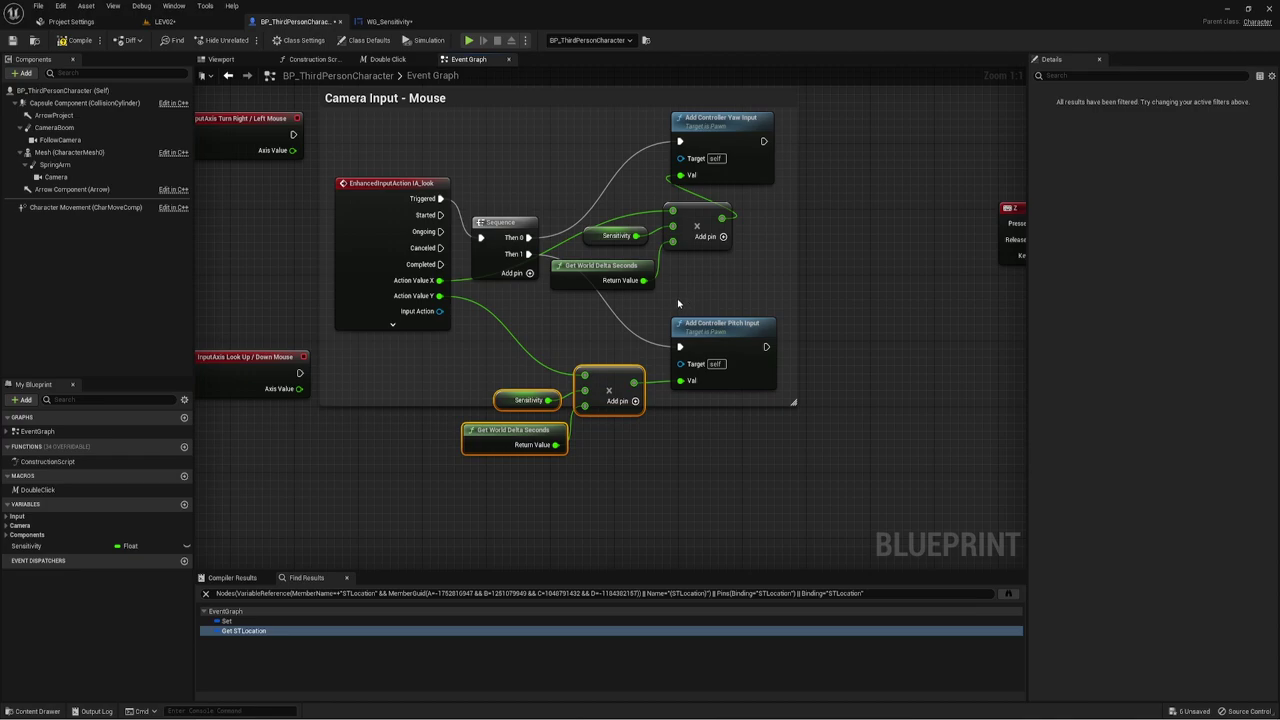
{"action": "left_click_drag", "start_coordinate": [425, 478], "coordinate": [585, 425]}
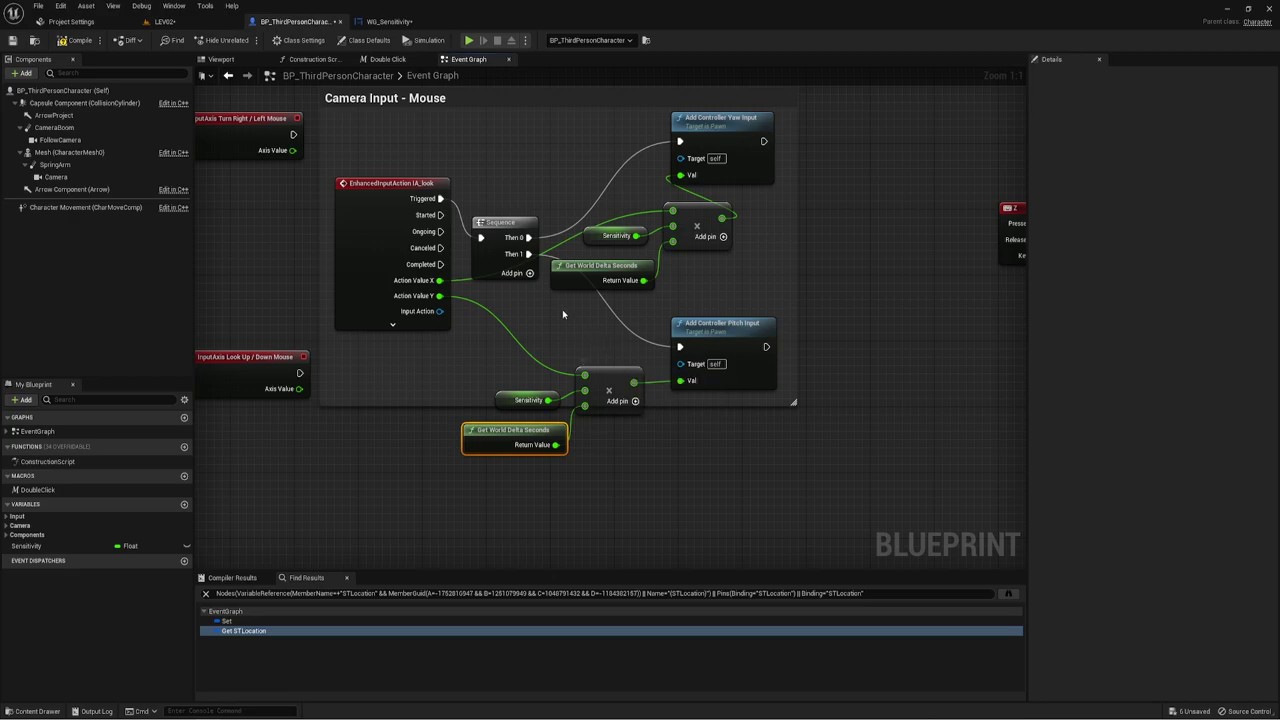
{"action": "right_click_drag", "start_coordinate": [786, 273], "coordinate": [780, 291]}
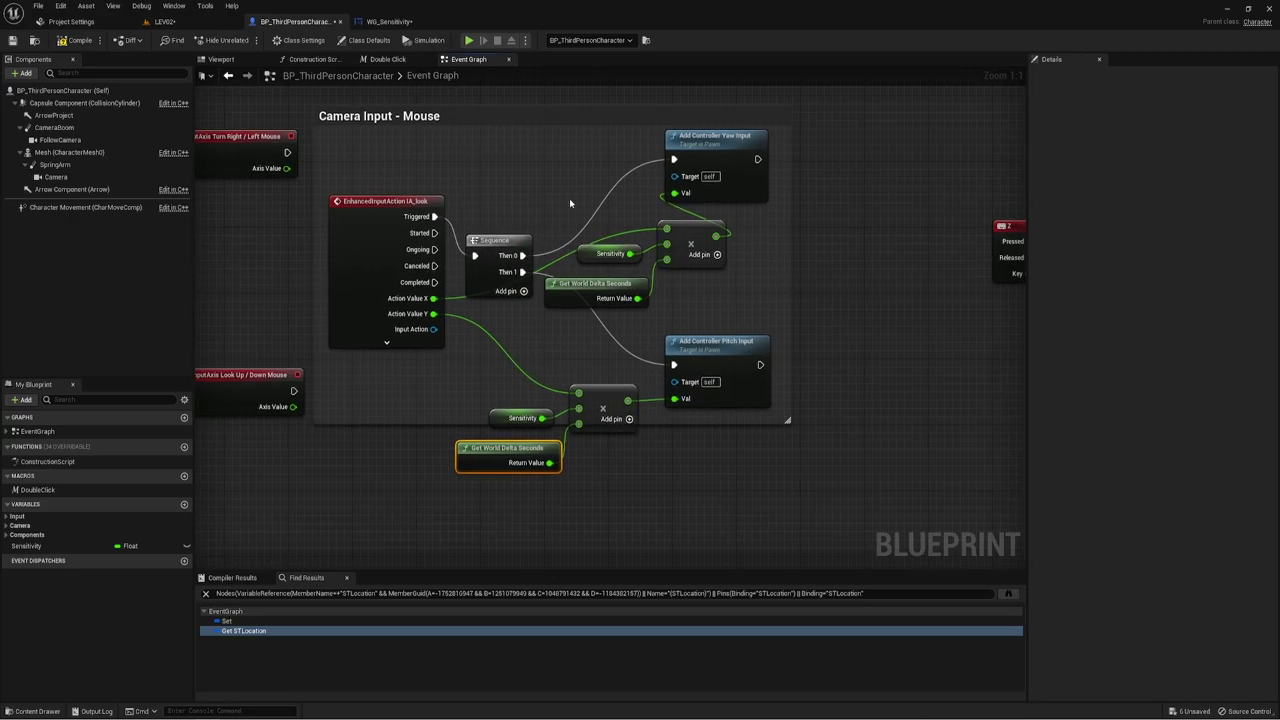
{"action": "left_click_drag", "start_coordinate": [677, 305], "coordinate": [590, 248]}
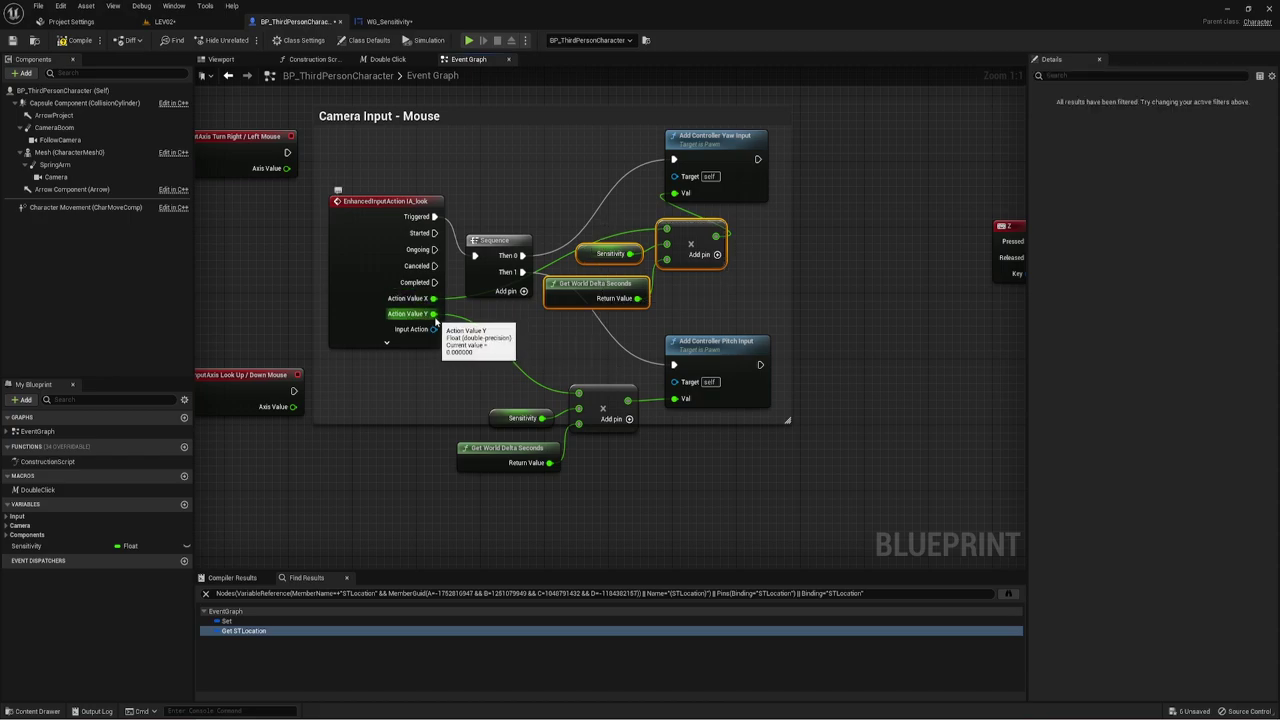
{"action": "left_click_drag", "start_coordinate": [482, 374], "coordinate": [606, 450]}
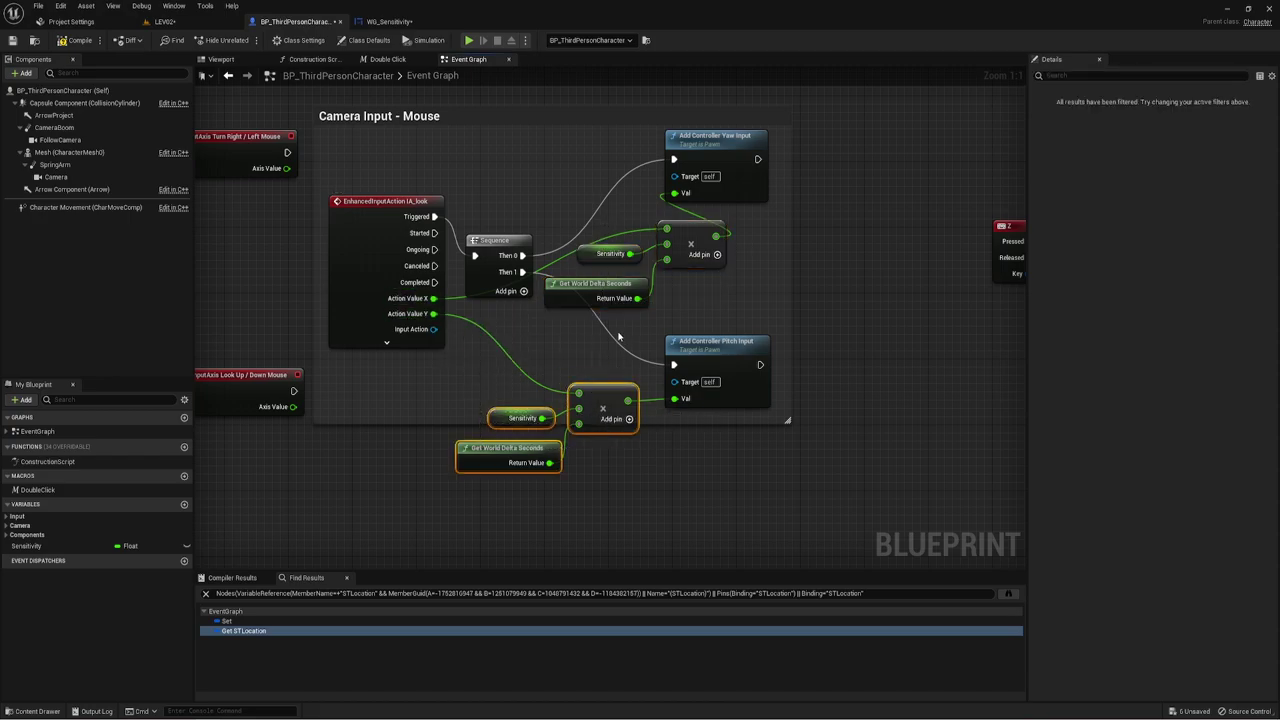
{"action": "left_click_drag", "start_coordinate": [618, 337], "coordinate": [684, 240]}
{"action": "left_click", "coordinate": [690, 245]}
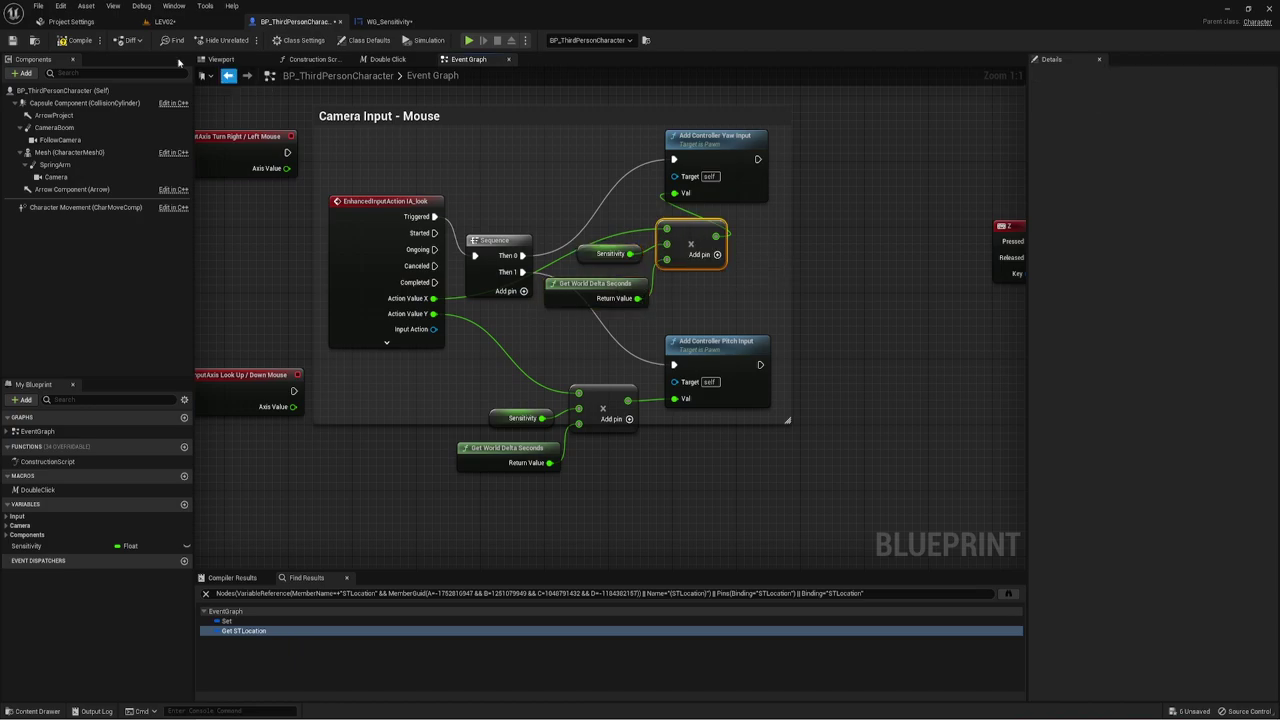
Play the LEV02 level in the viewport, fullscreen with F11, with mouse look active.
{"action": "left_click", "coordinate": [468, 40]}
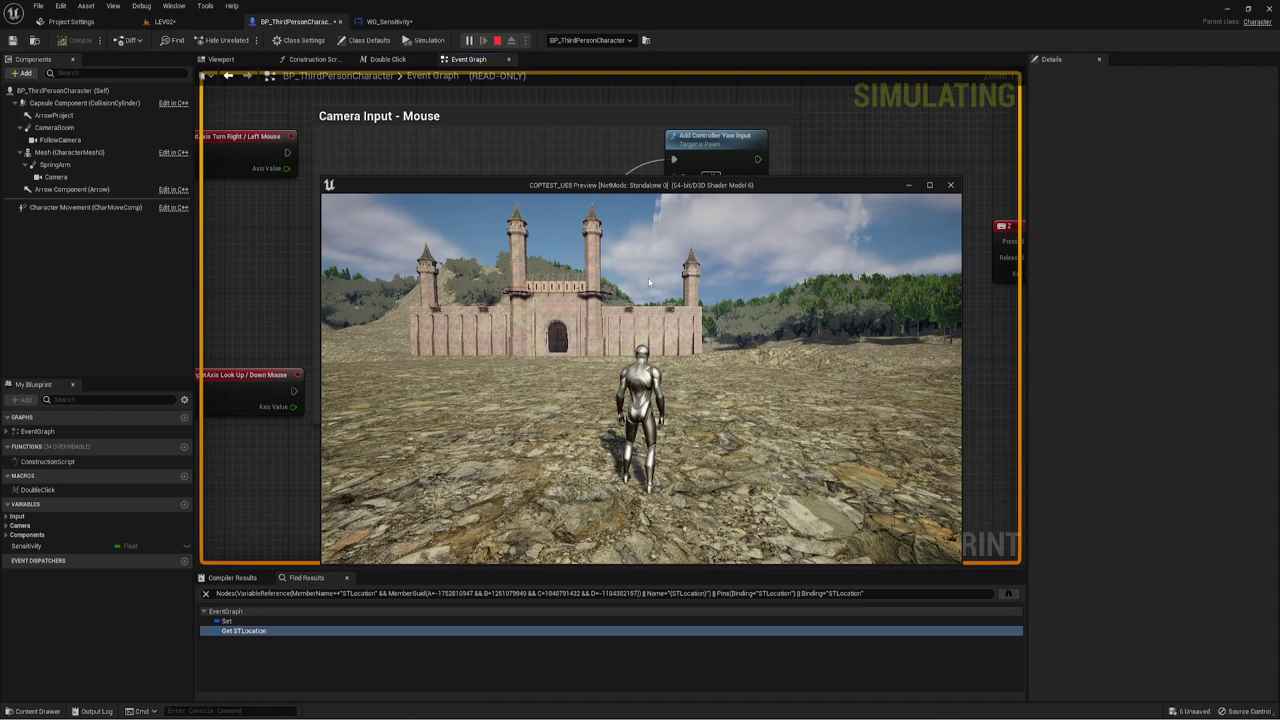
{"action": "key", "text": "Escape"}
{"action": "left_click", "coordinate": [165, 21]}
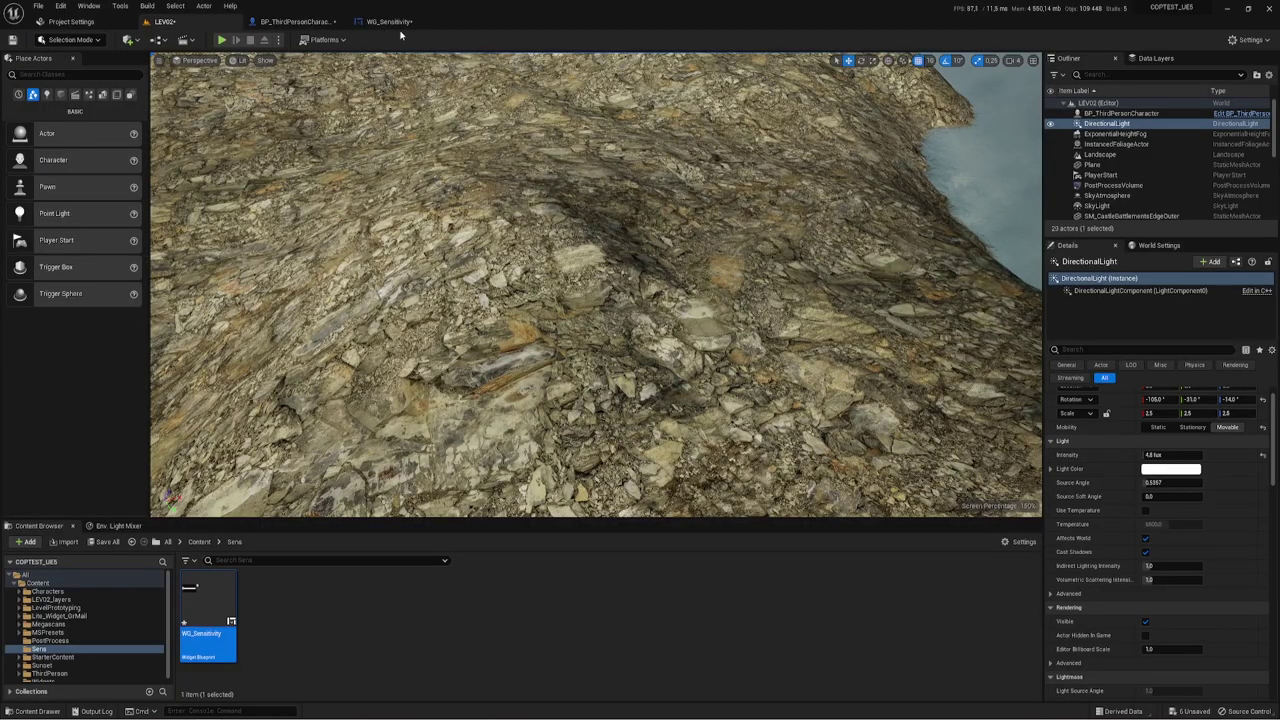
{"action": "left_click", "coordinate": [221, 40]}
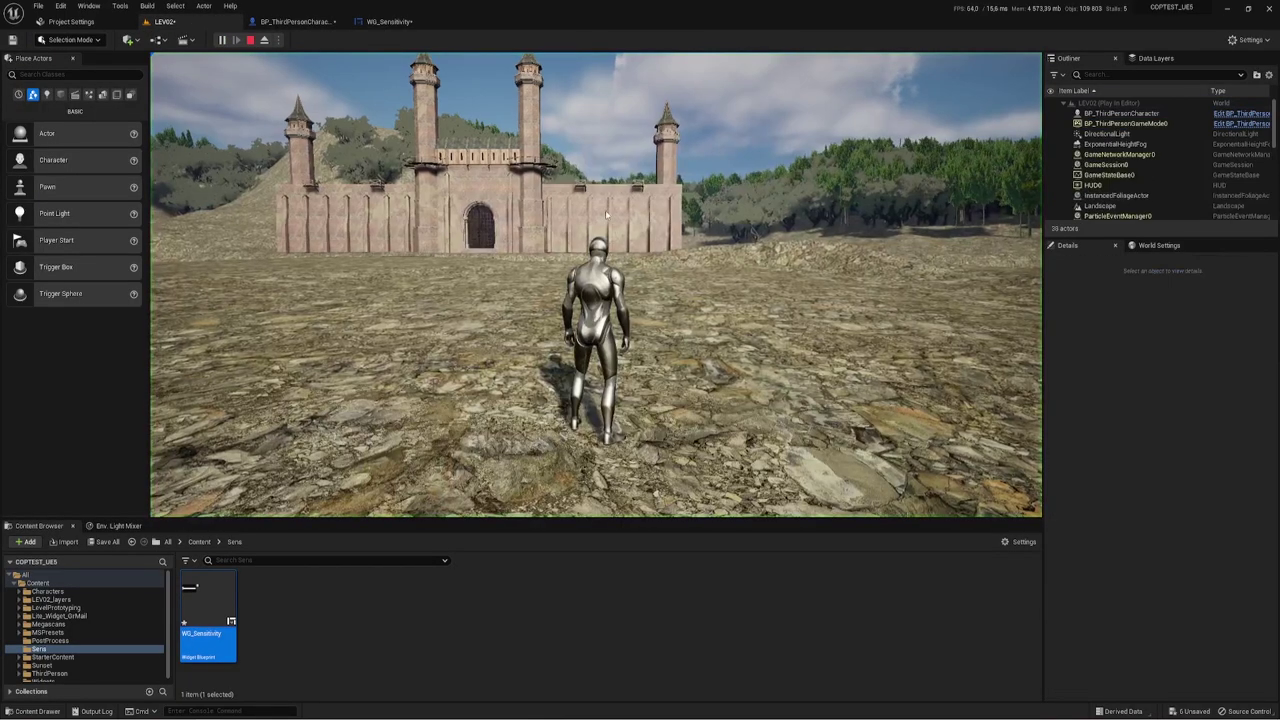
{"action": "key", "text": "F11"}
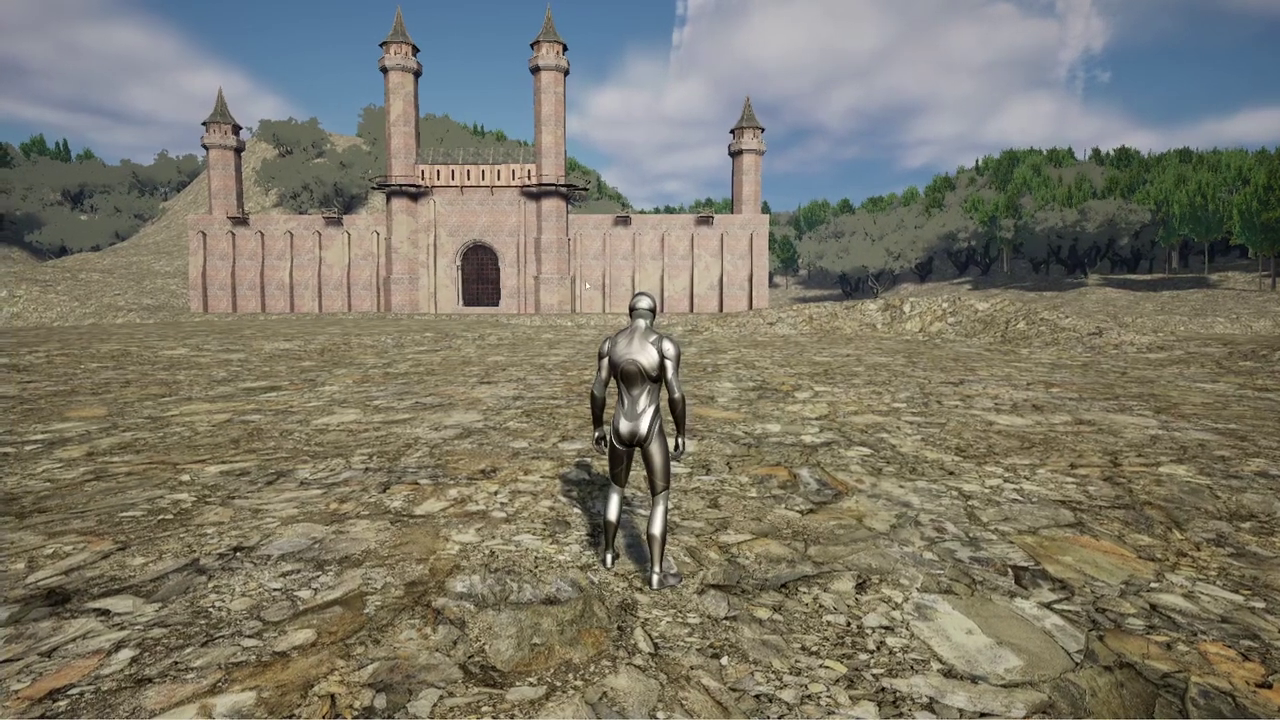
{"action": "left_click", "coordinate": [491, 357]}
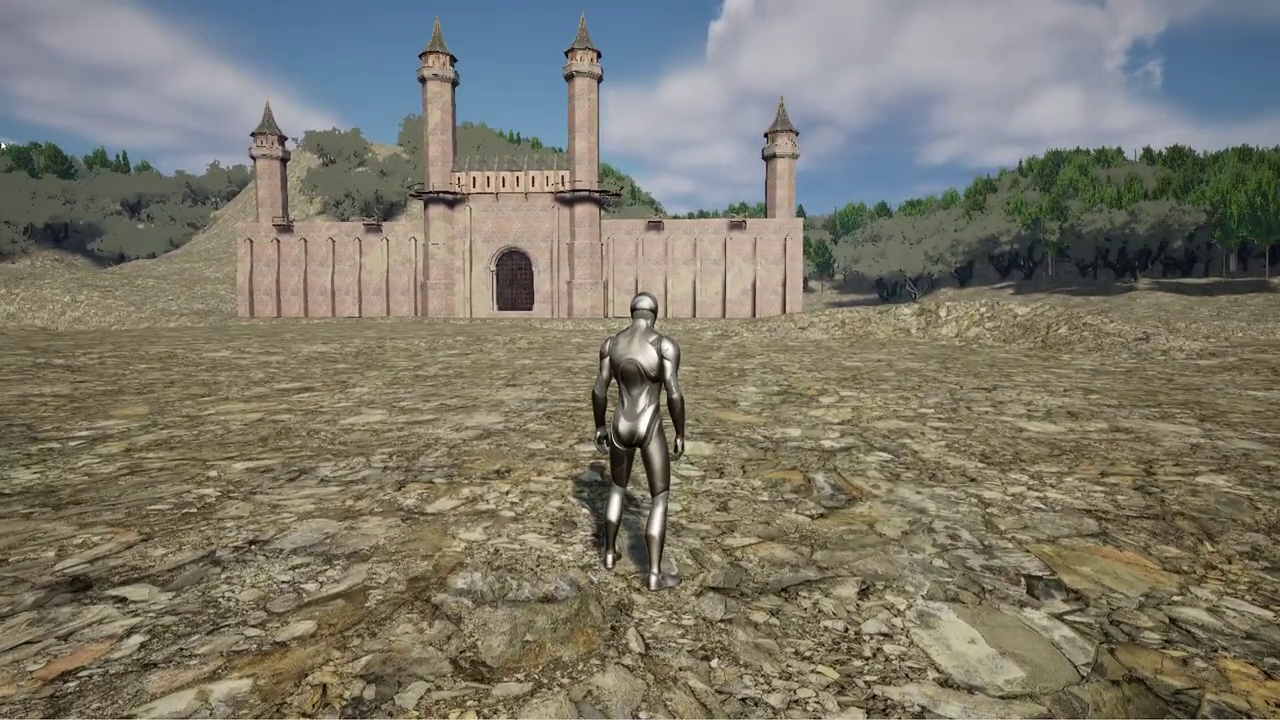
Test sensitivity with the slider dragged down, then raised to about the middle.
{"action": "key", "text": "Escape"}
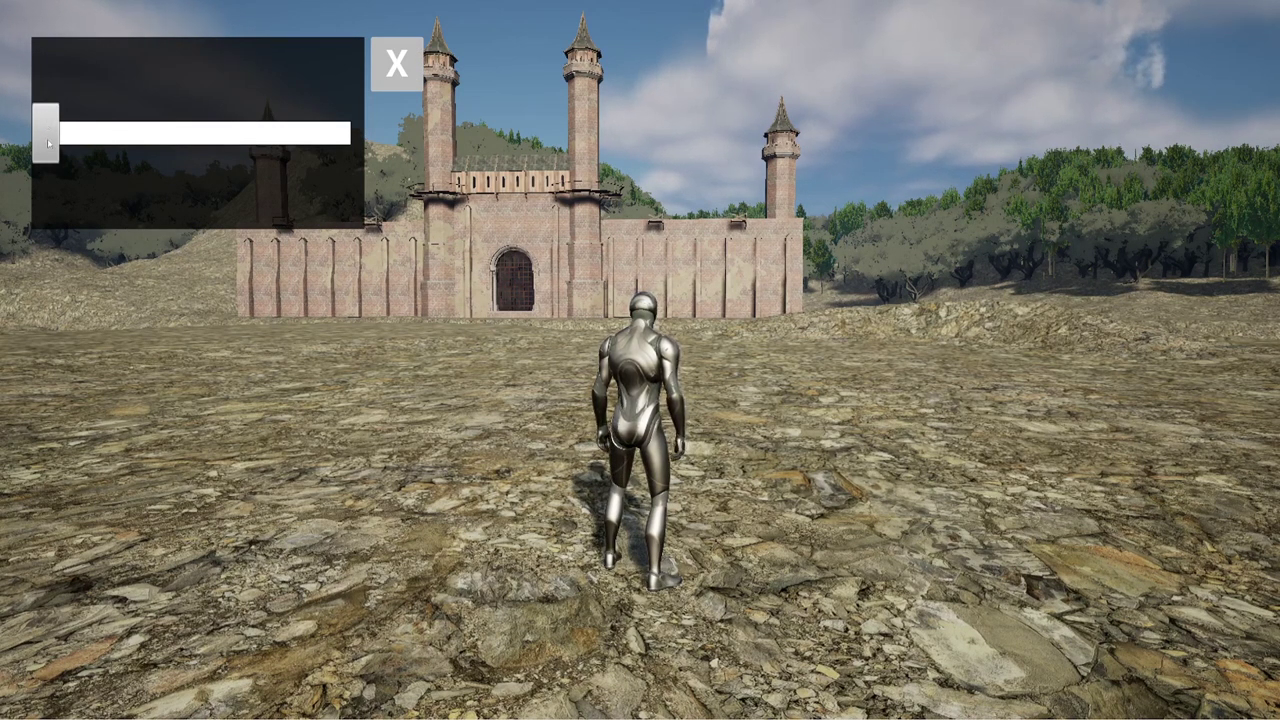
{"action": "left_click_drag", "start_coordinate": [44, 133], "coordinate": [3, 137]}
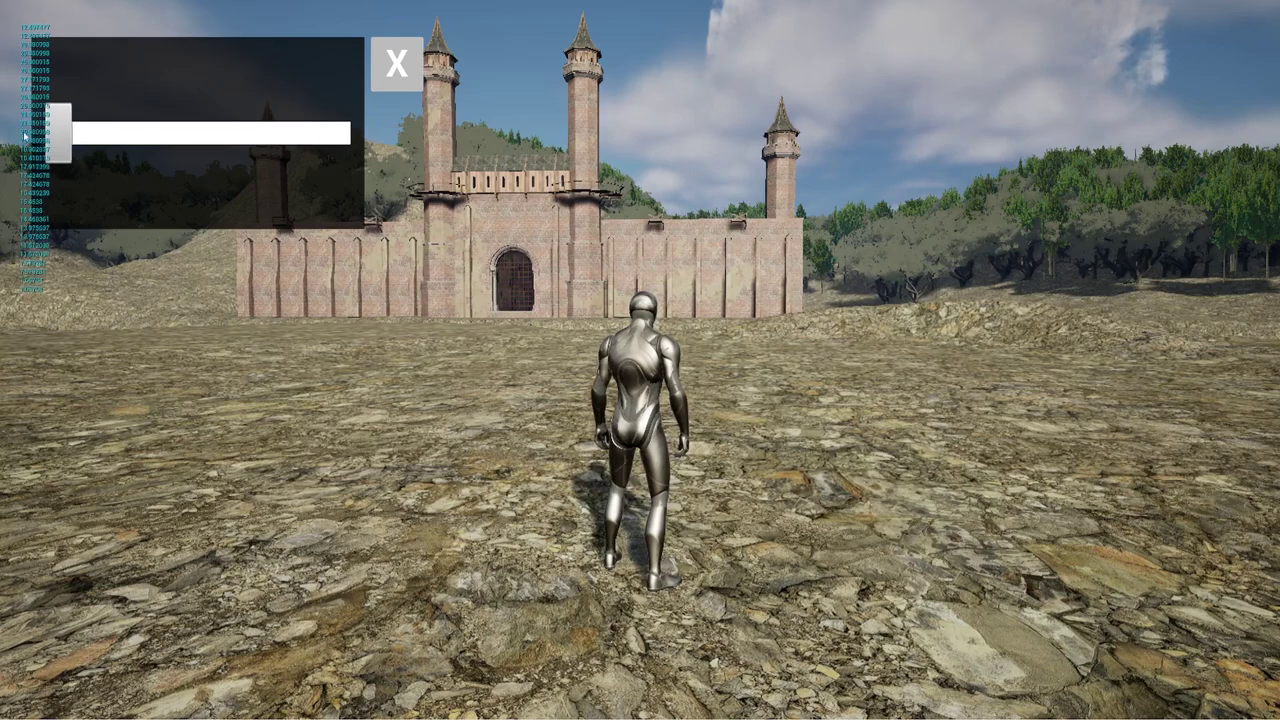
{"action": "left_click", "coordinate": [396, 63]}
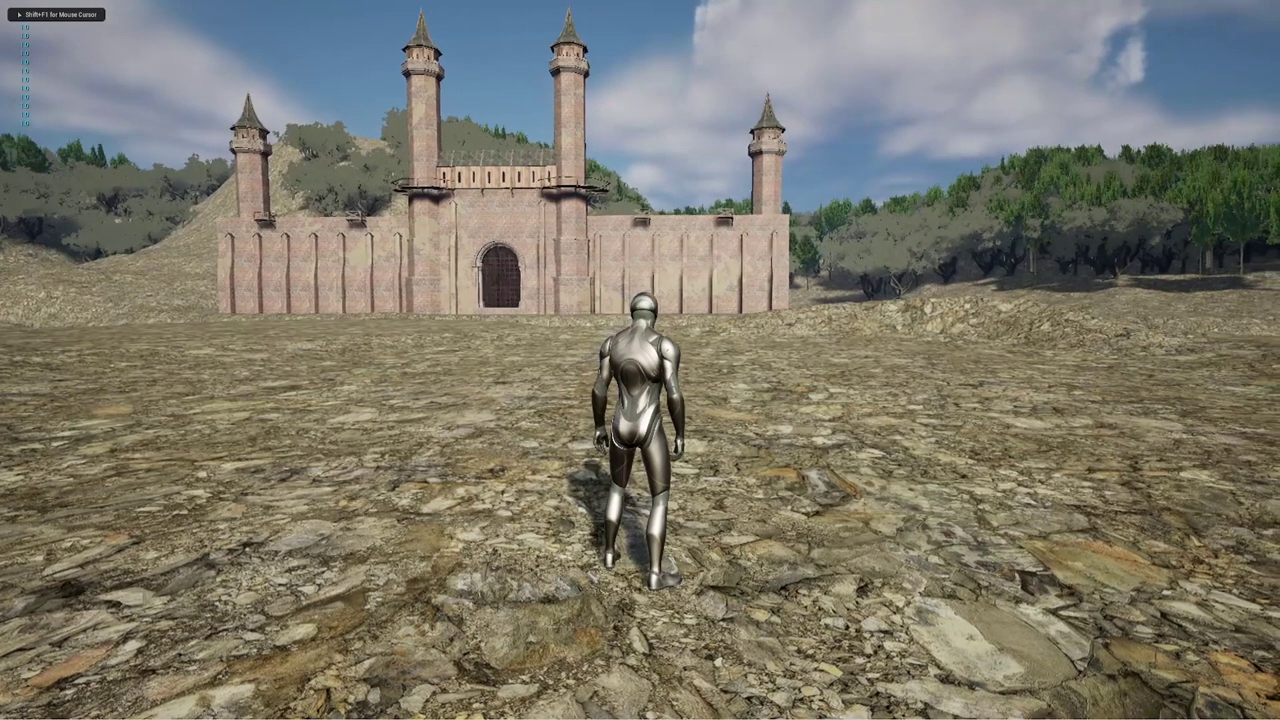
{"action": "key", "text": "Escape"}
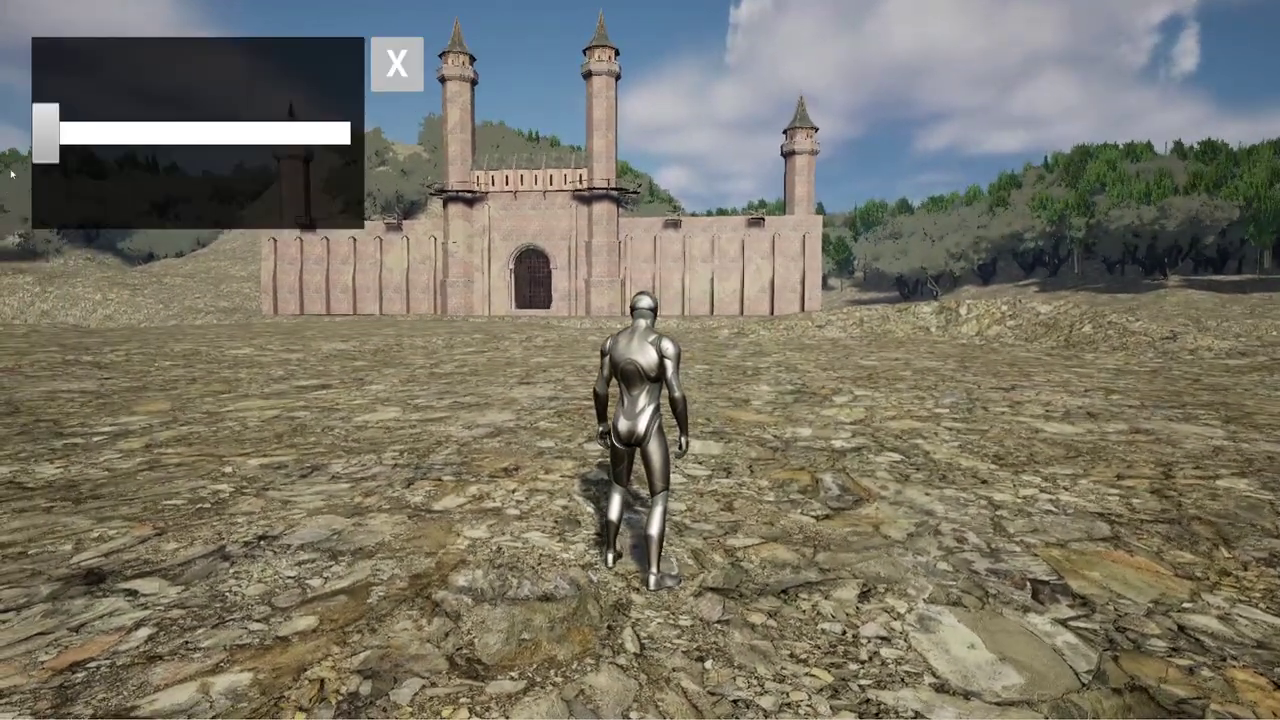
{"action": "mouse_move", "coordinate": [92, 128]}
{"action": "left_mouse_down"}
{"action": "mouse_move", "coordinate": [224, 134]}
{"action": "mouse_move", "coordinate": [137, 132]}
{"action": "left_mouse_up"}
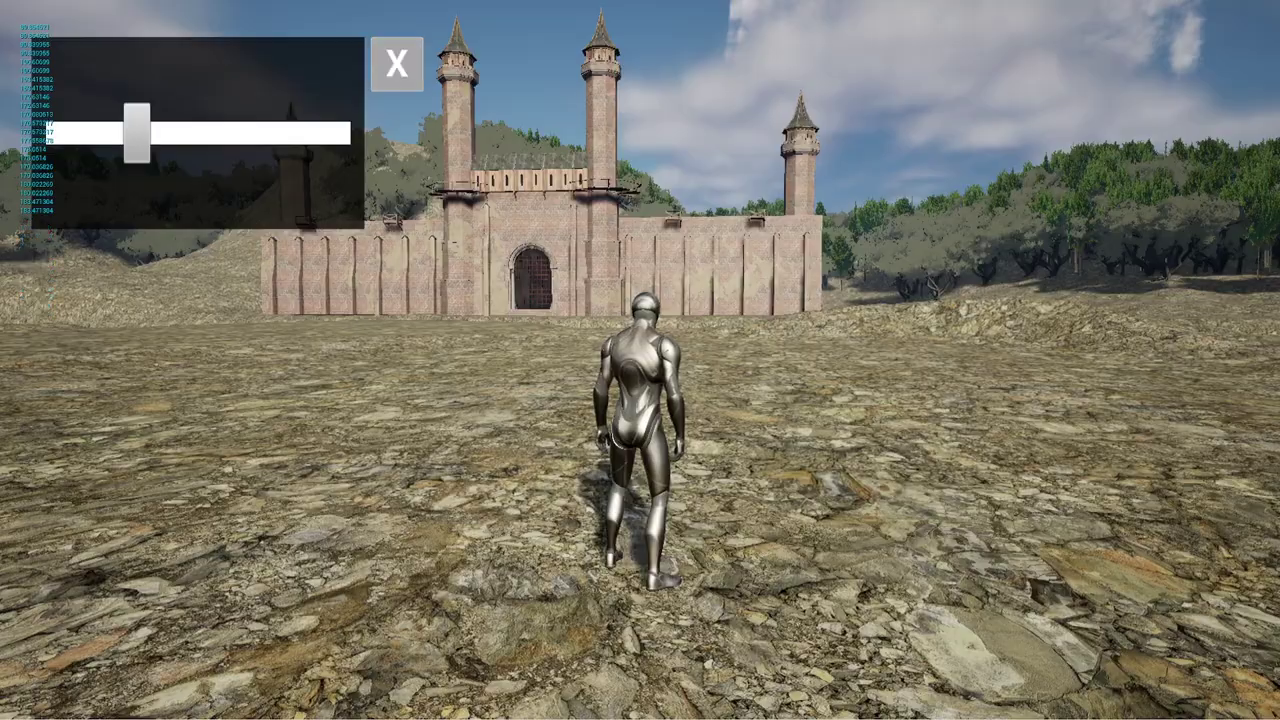
{"action": "left_click", "coordinate": [397, 63]}
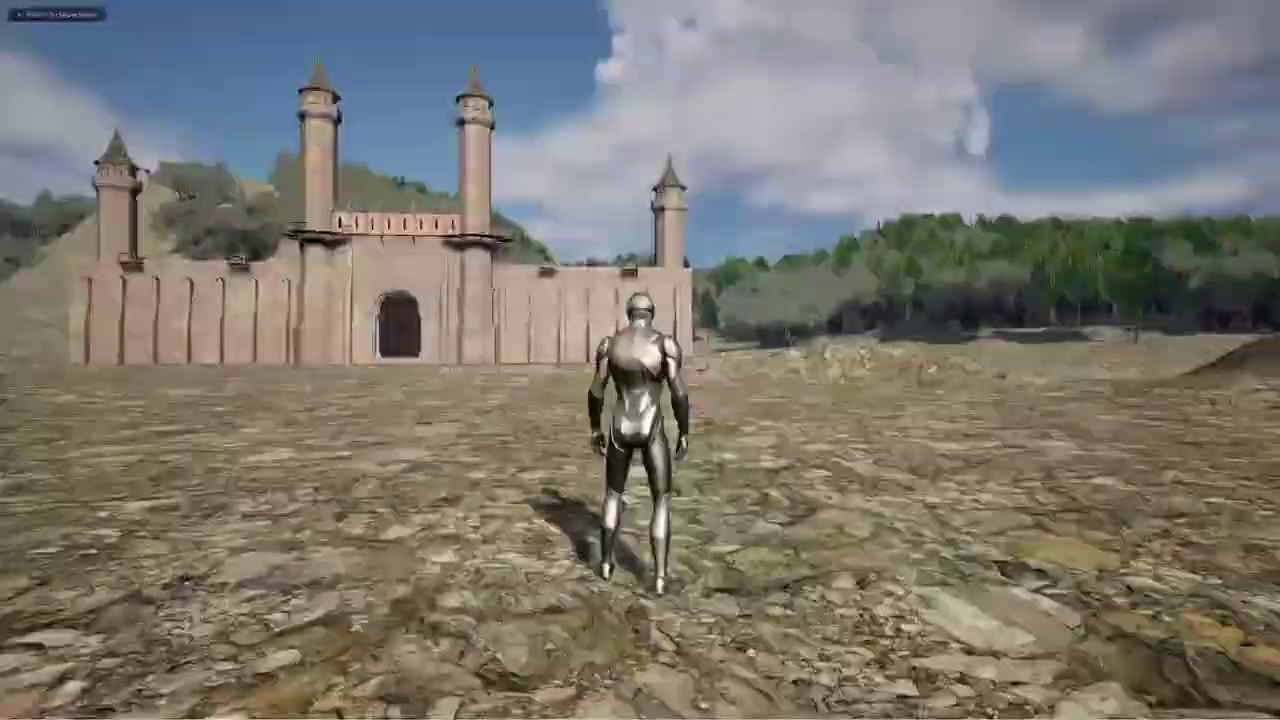
Raise sensitivity near the top of the slider, test it, then close the settings panel.
{"action": "key", "text": "Tab"}
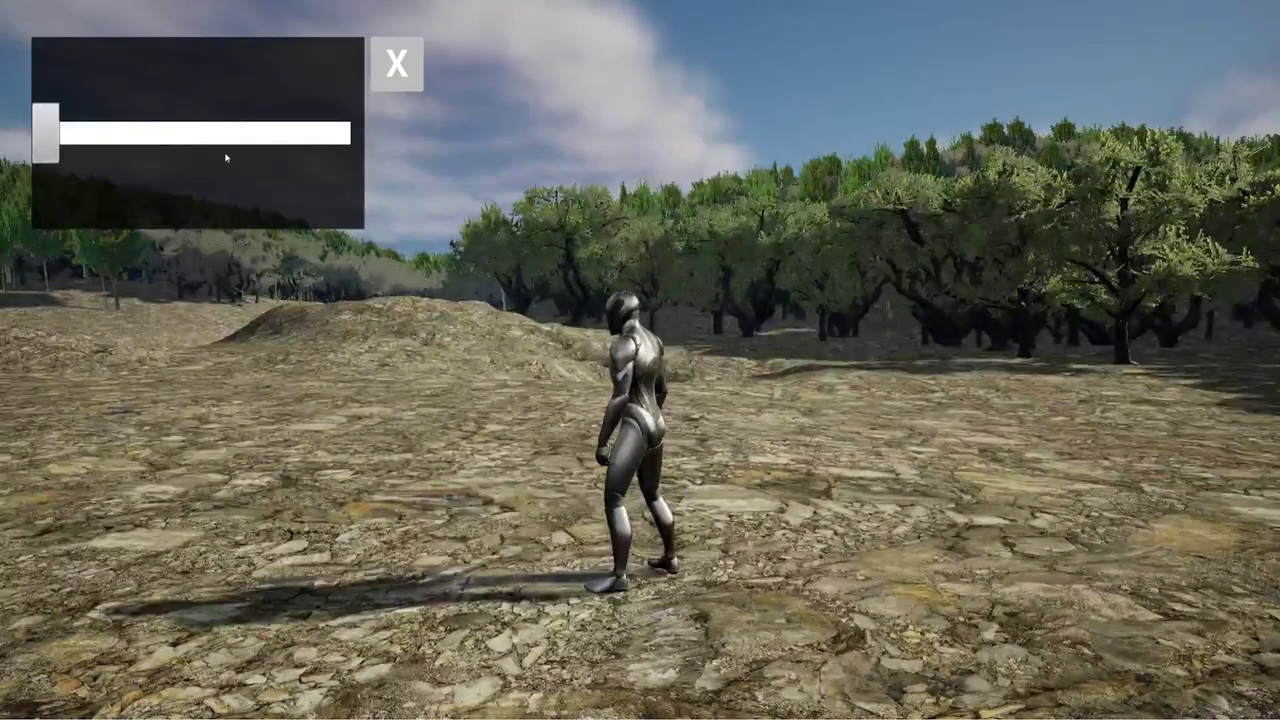
{"action": "left_click_drag", "start_coordinate": [52, 128], "coordinate": [254, 130]}
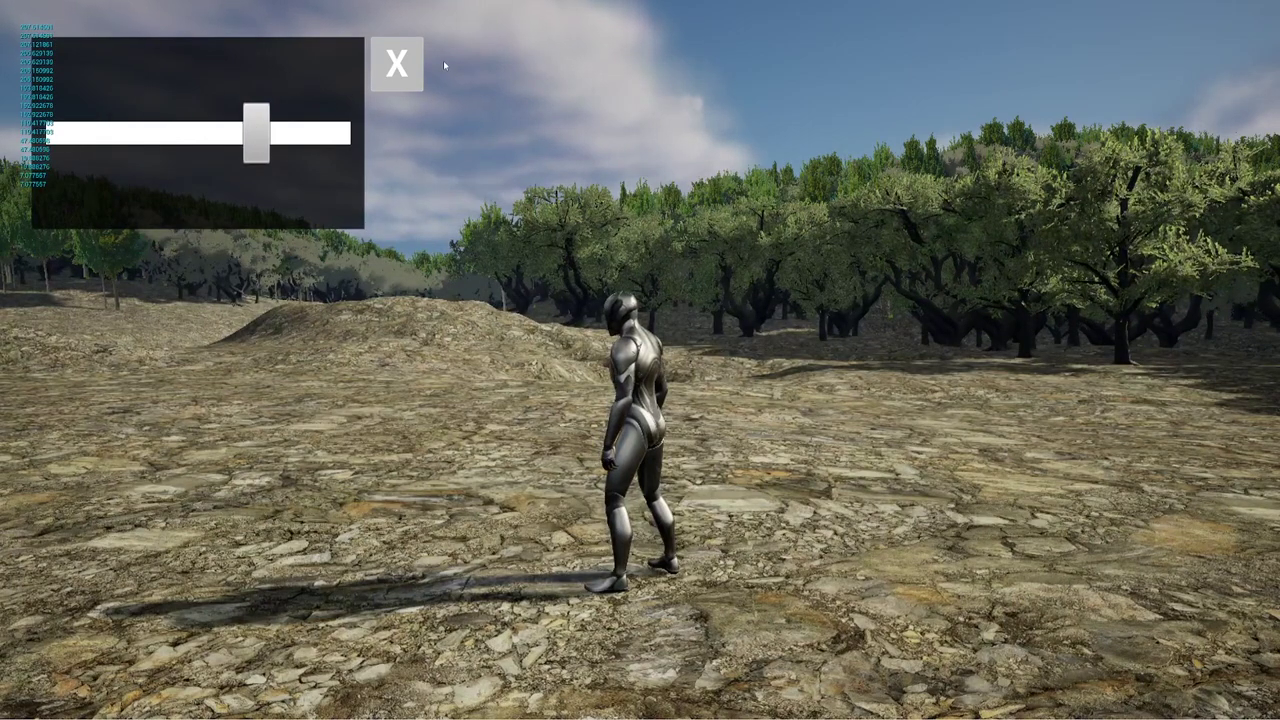
{"action": "left_click", "coordinate": [397, 63]}
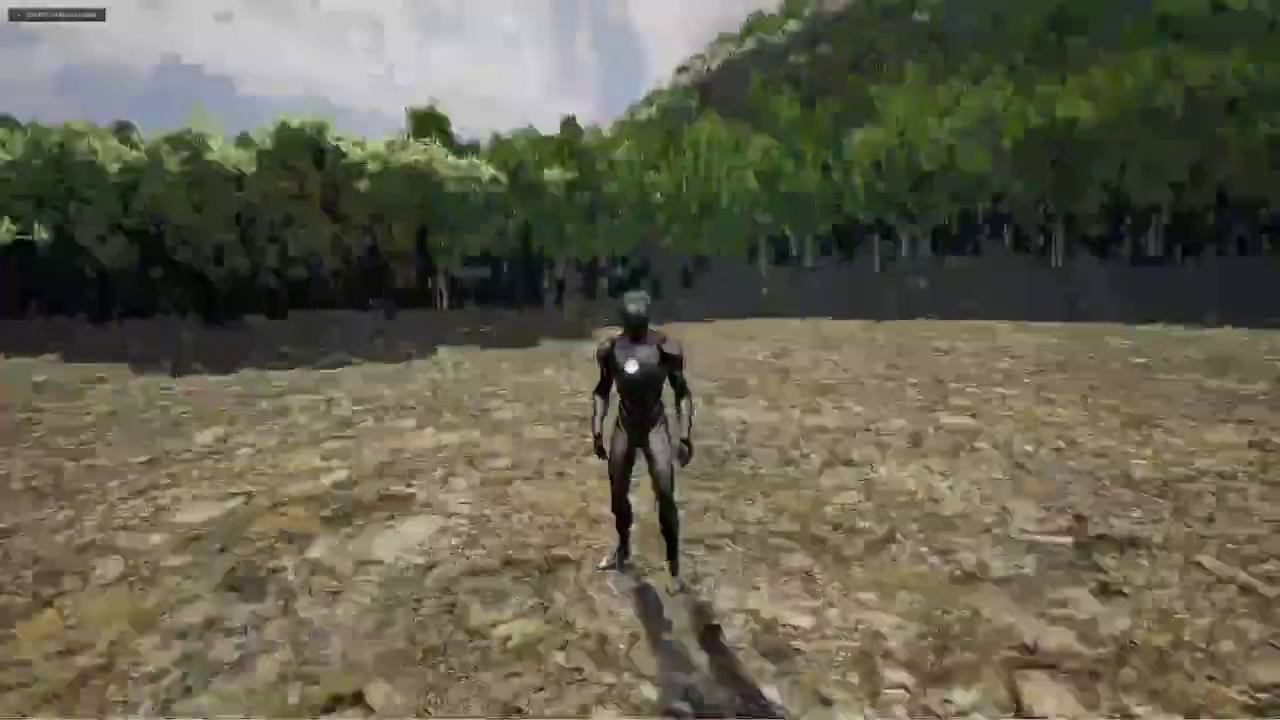
{"action": "key", "text": "Tab"}
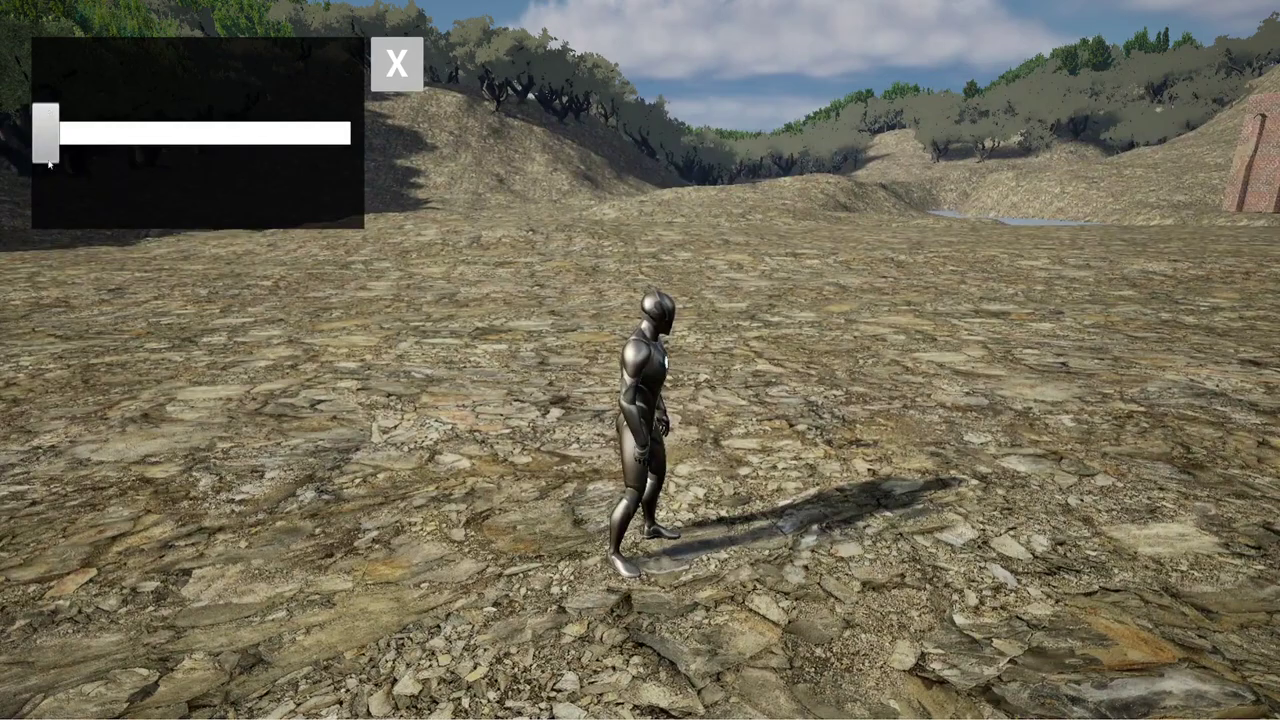
{"action": "left_click", "coordinate": [389, 61]}
Stop the game, leave fullscreen, and go to the WG_Sensitivity widget blueprint.
{"action": "key", "text": "Escape"}
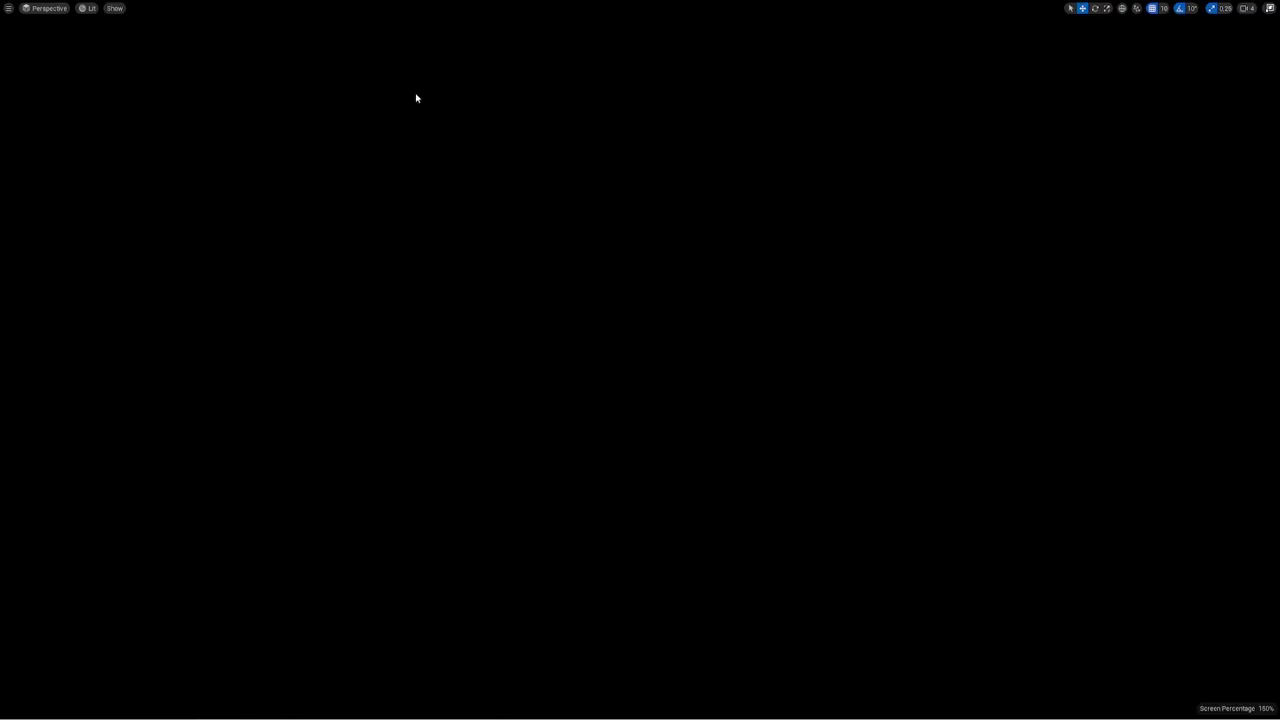
{"action": "key", "text": "F11"}
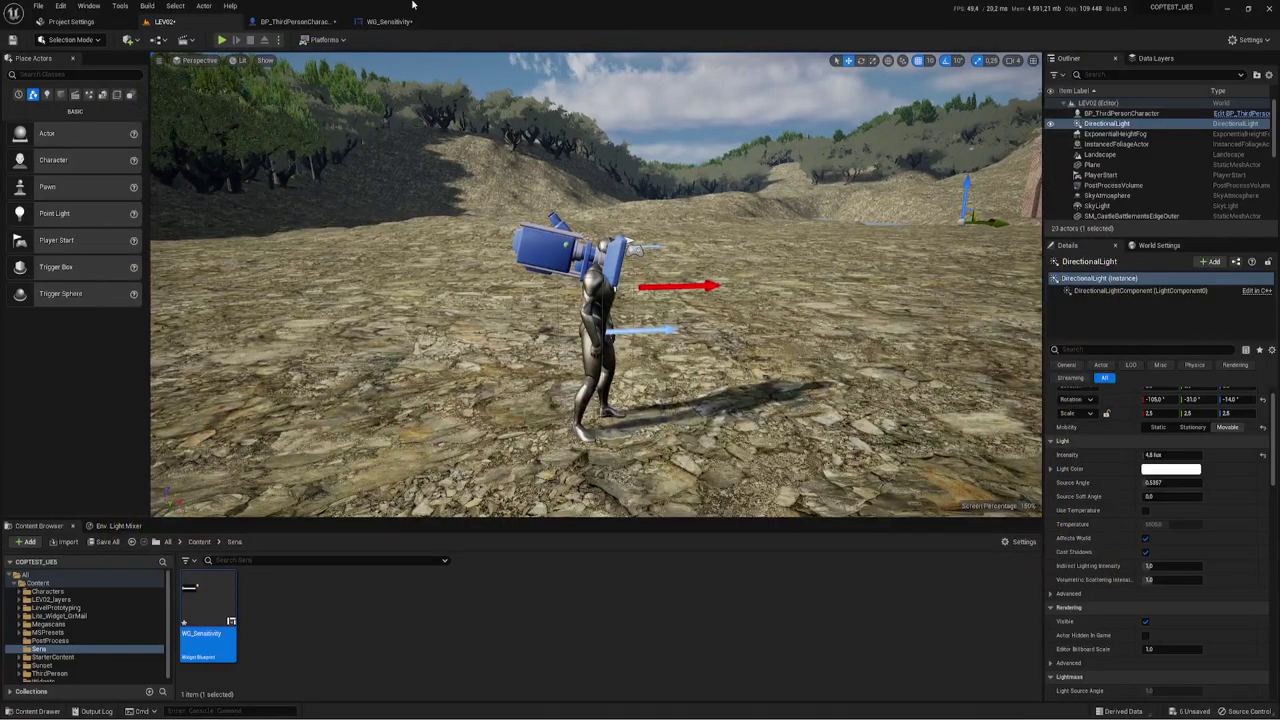
{"action": "left_click", "coordinate": [295, 21]}
{"action": "left_click", "coordinate": [389, 21]}
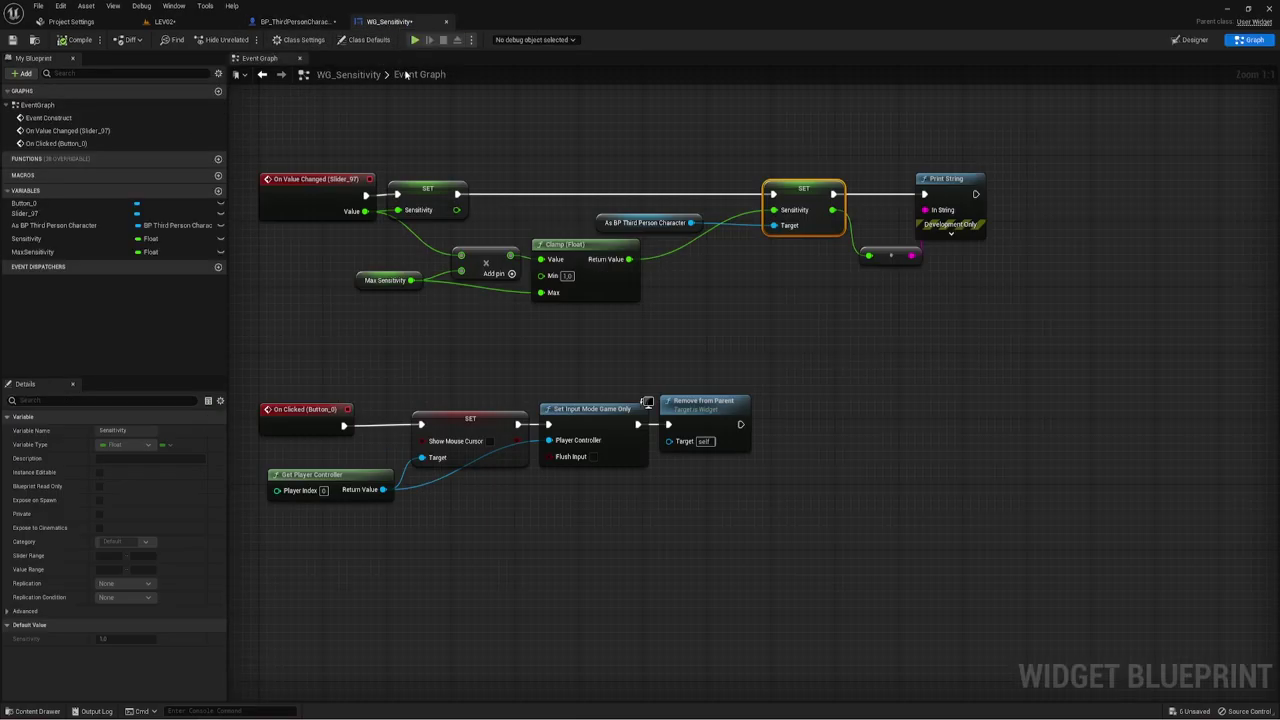
Review the widget's On Clicked button logic, then show its Designer layout.
{"action": "scroll", "coordinate": [560, 360], "scroll_direction": "down", "scroll_amount": 2}
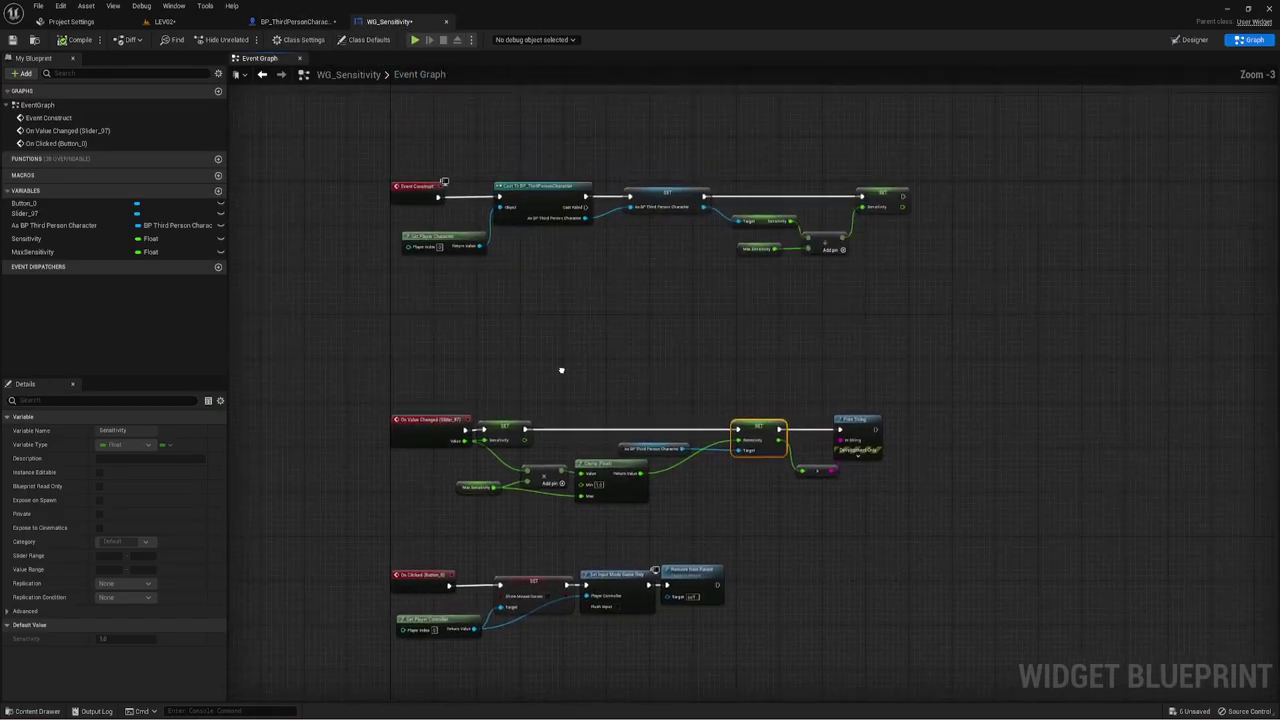
{"action": "scroll", "coordinate": [553, 351], "scroll_direction": "up", "scroll_amount": 1}
{"action": "left_click", "coordinate": [625, 571]}
{"action": "scroll", "coordinate": [773, 403], "scroll_direction": "up", "scroll_amount": 1}
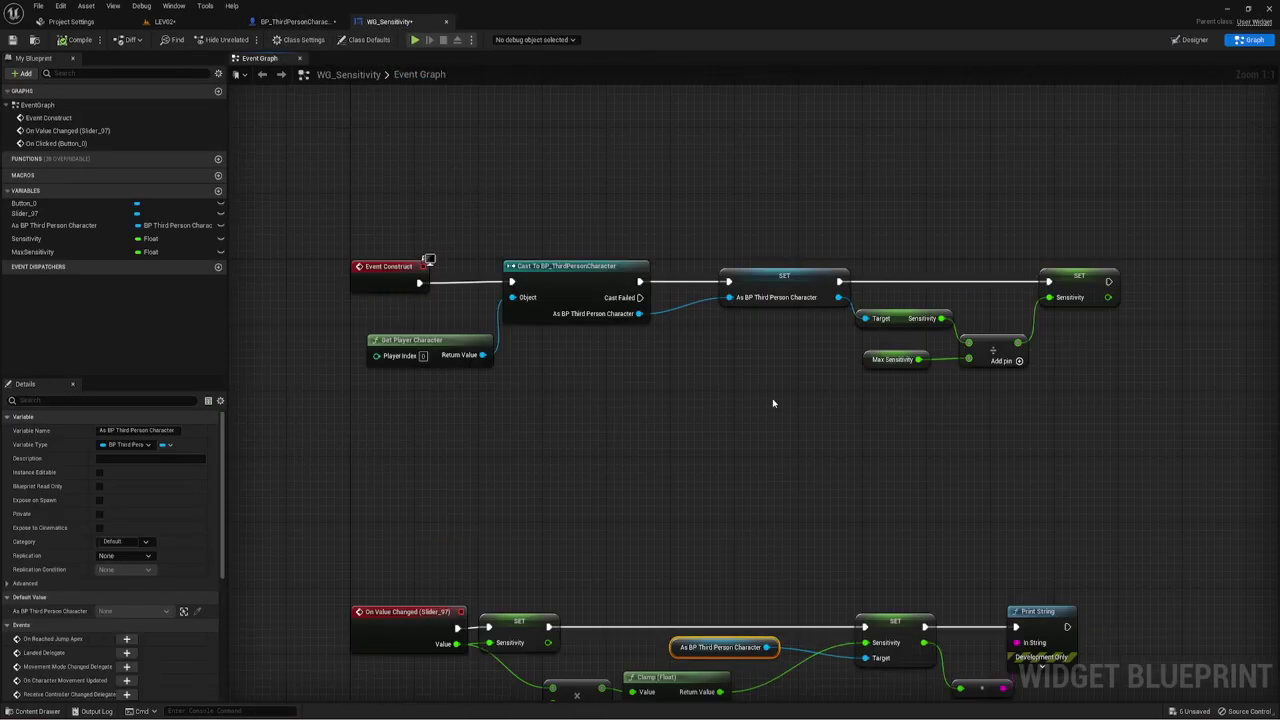
{"action": "mouse_move", "coordinate": [769, 398]}
{"action": "right_mouse_down"}
{"action": "mouse_move", "coordinate": [712, 276]}
{"action": "mouse_move", "coordinate": [743, 268]}
{"action": "right_mouse_up"}
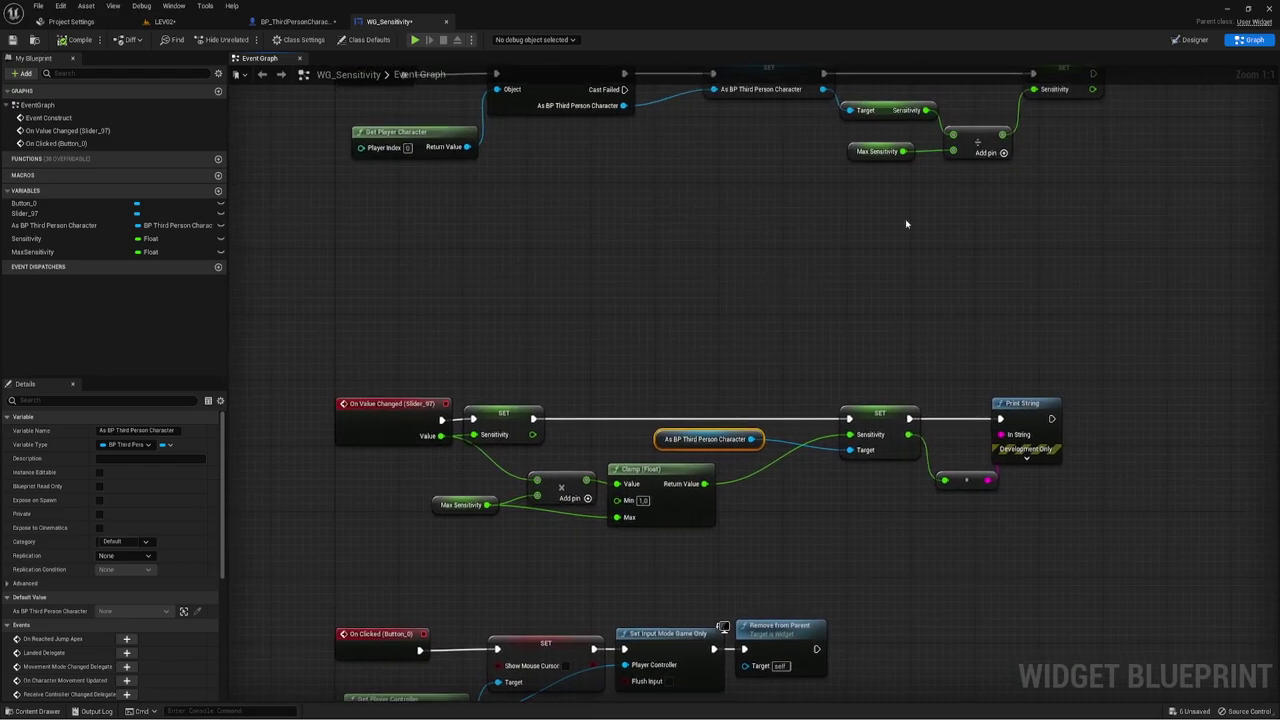
{"action": "left_click", "coordinate": [1196, 39]}
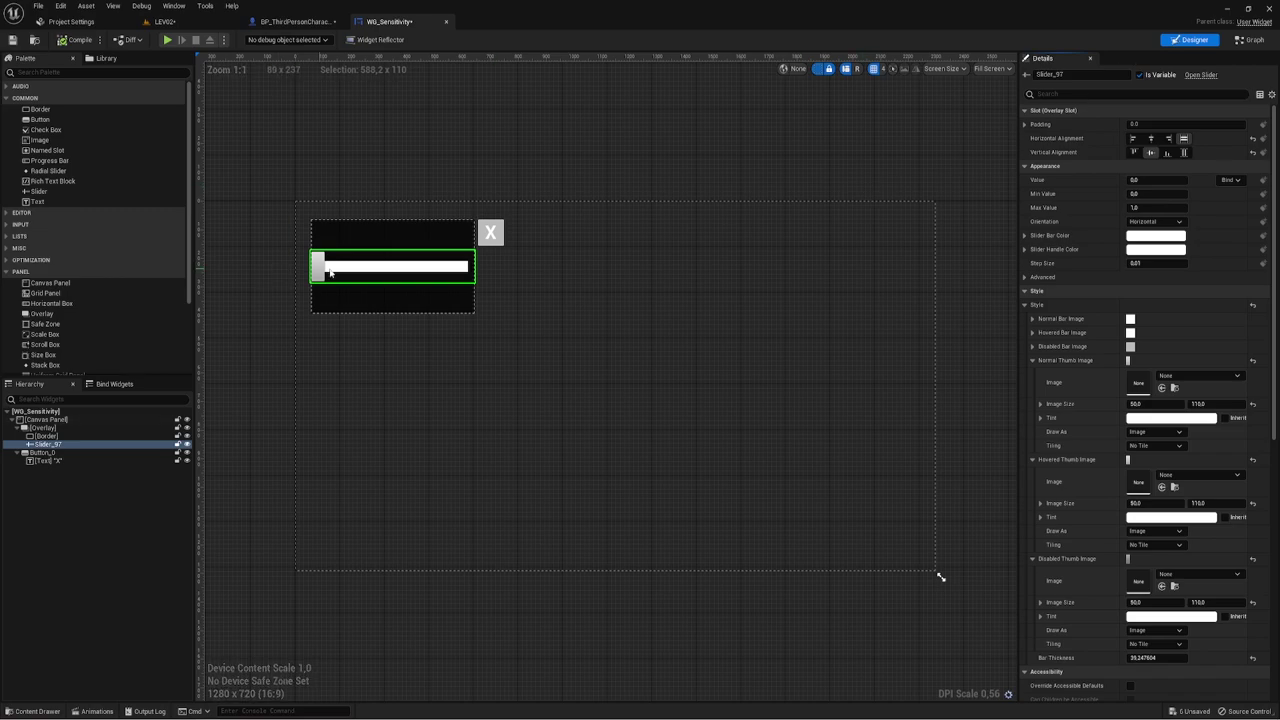
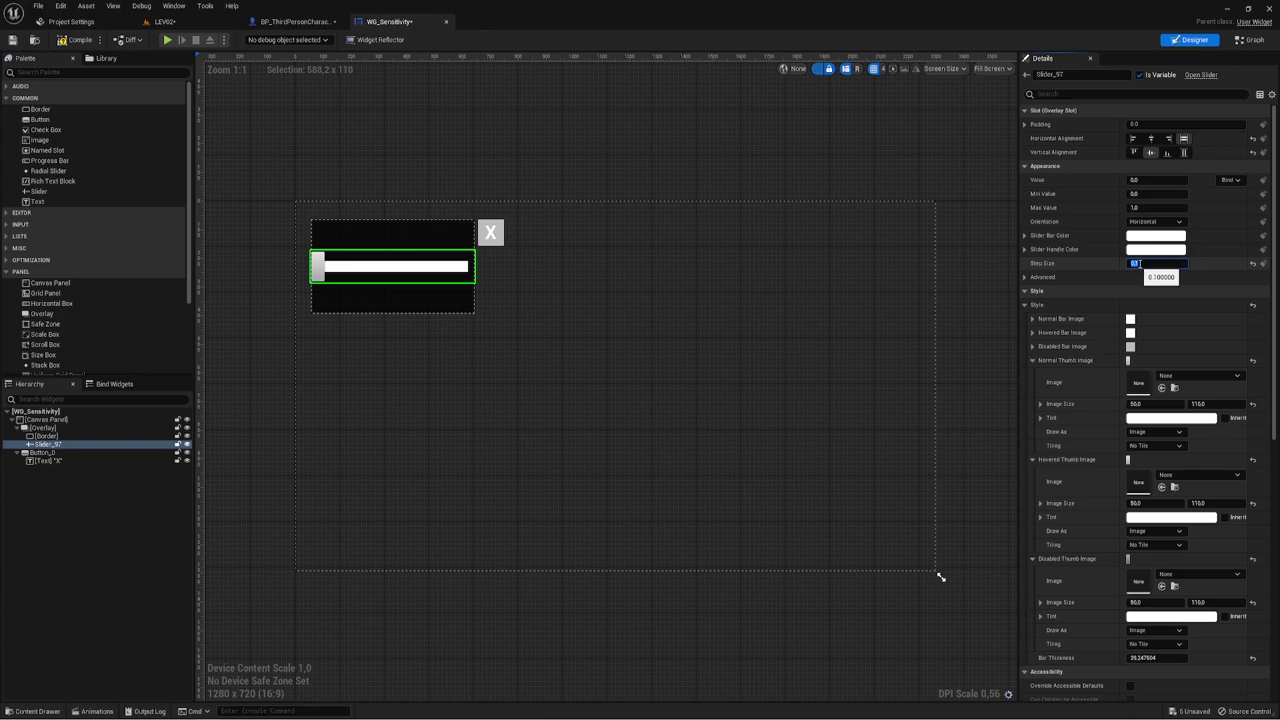
Set the WG_Sensitivity slider's Step Size to 0.1, bind its Value to Sensitivity, and compile.
{"action": "double_click", "coordinate": [1149, 264]}
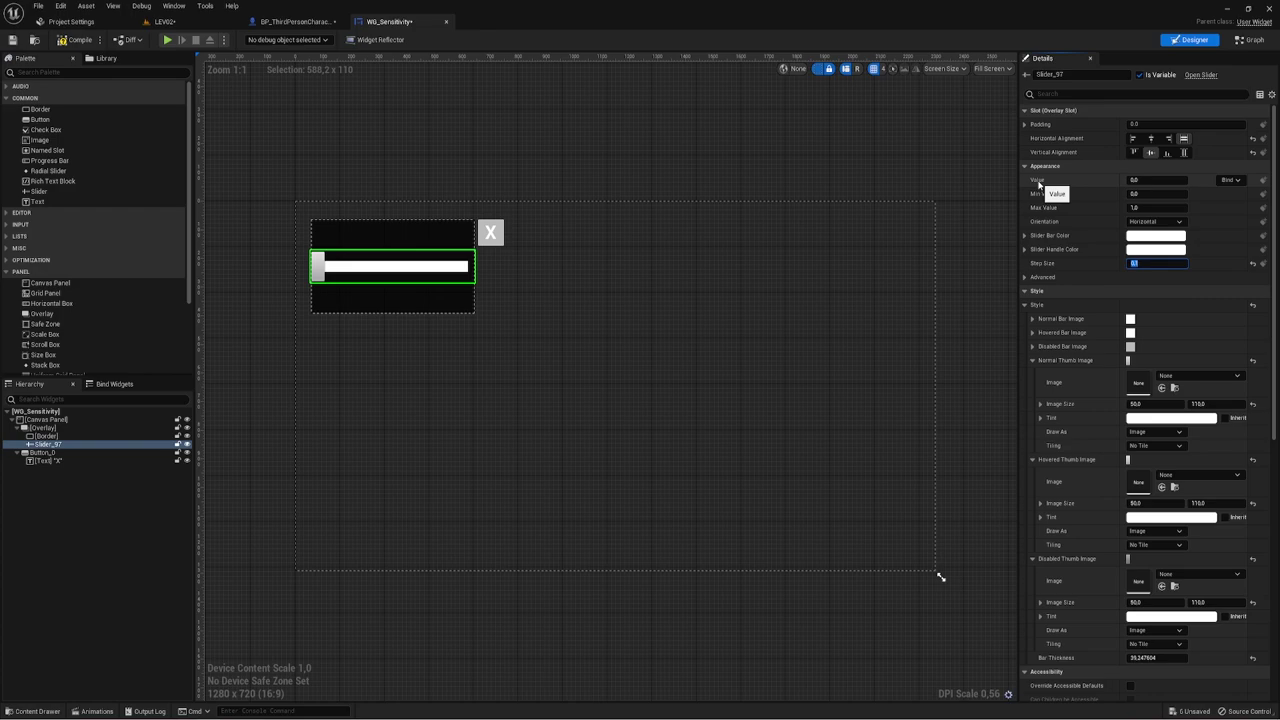
{"action": "left_click", "coordinate": [1229, 180]}
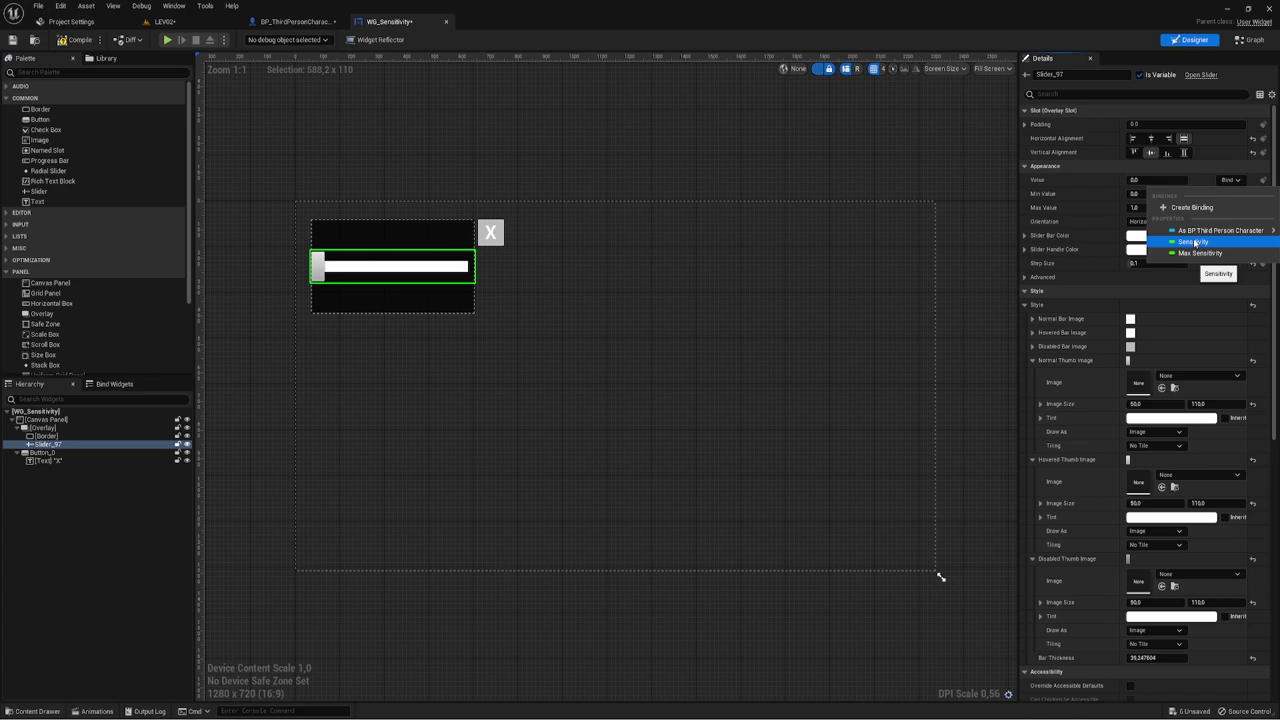
{"action": "left_click", "coordinate": [1195, 243]}
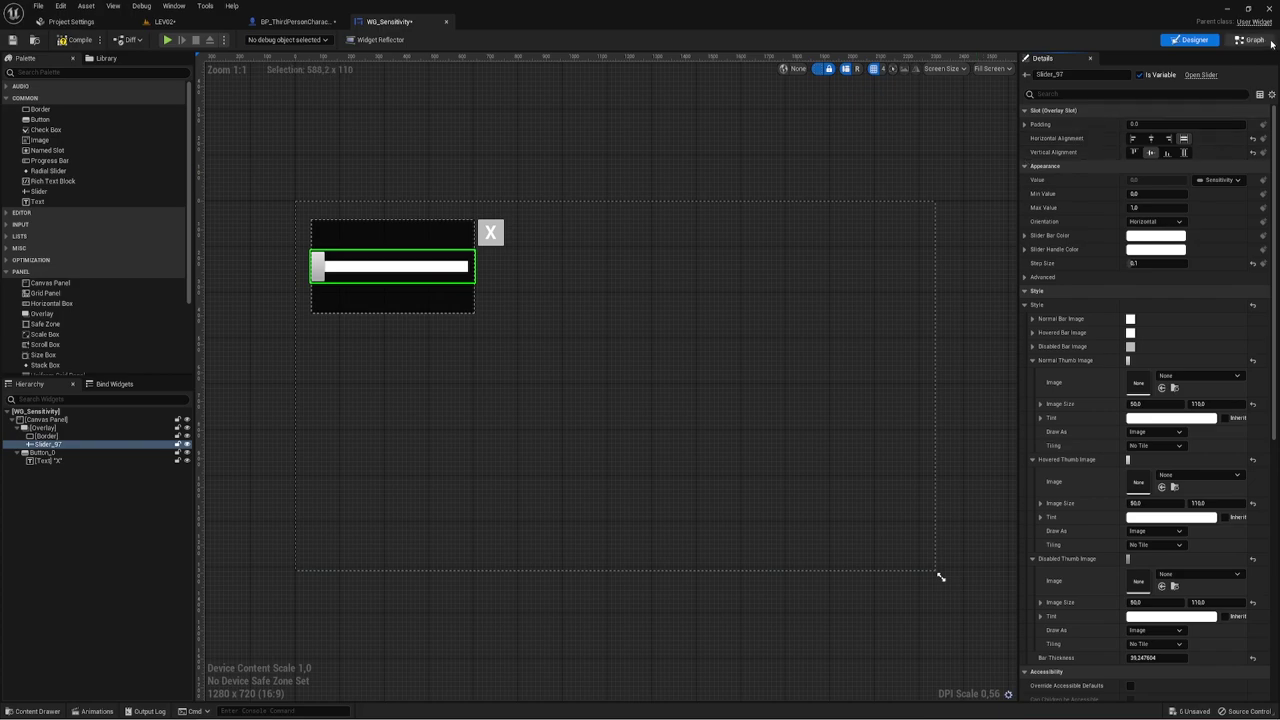
{"action": "left_click", "coordinate": [75, 40]}
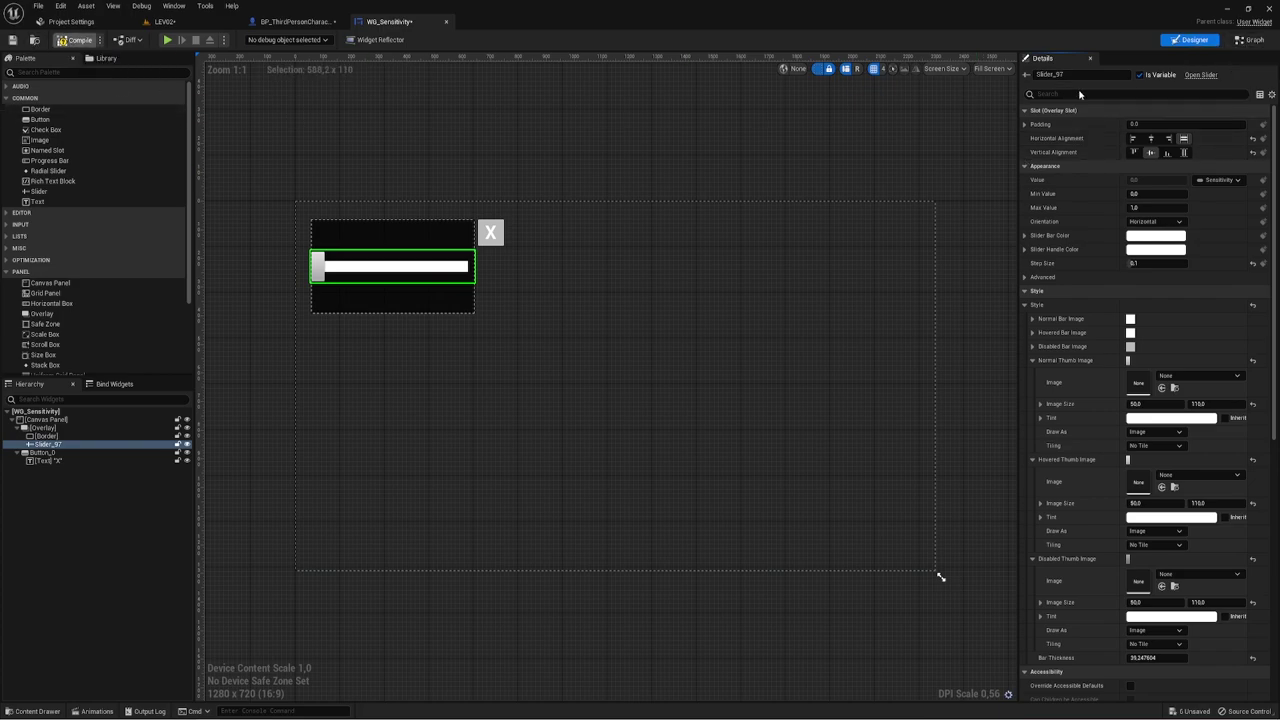
In the widget event graph, inspect the Sensitivity, Max Sensitivity, Add and SET Sensitivity nodes.
{"action": "left_click", "coordinate": [1250, 40]}
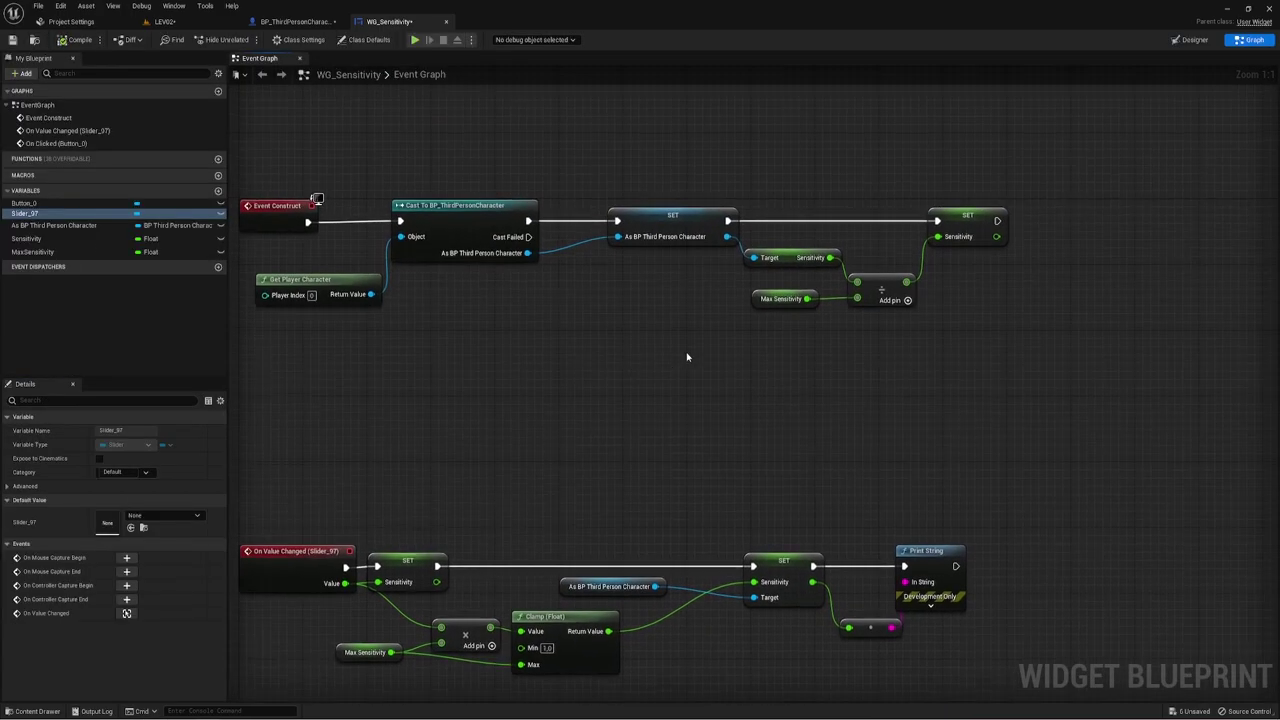
{"action": "left_click", "coordinate": [790, 258]}
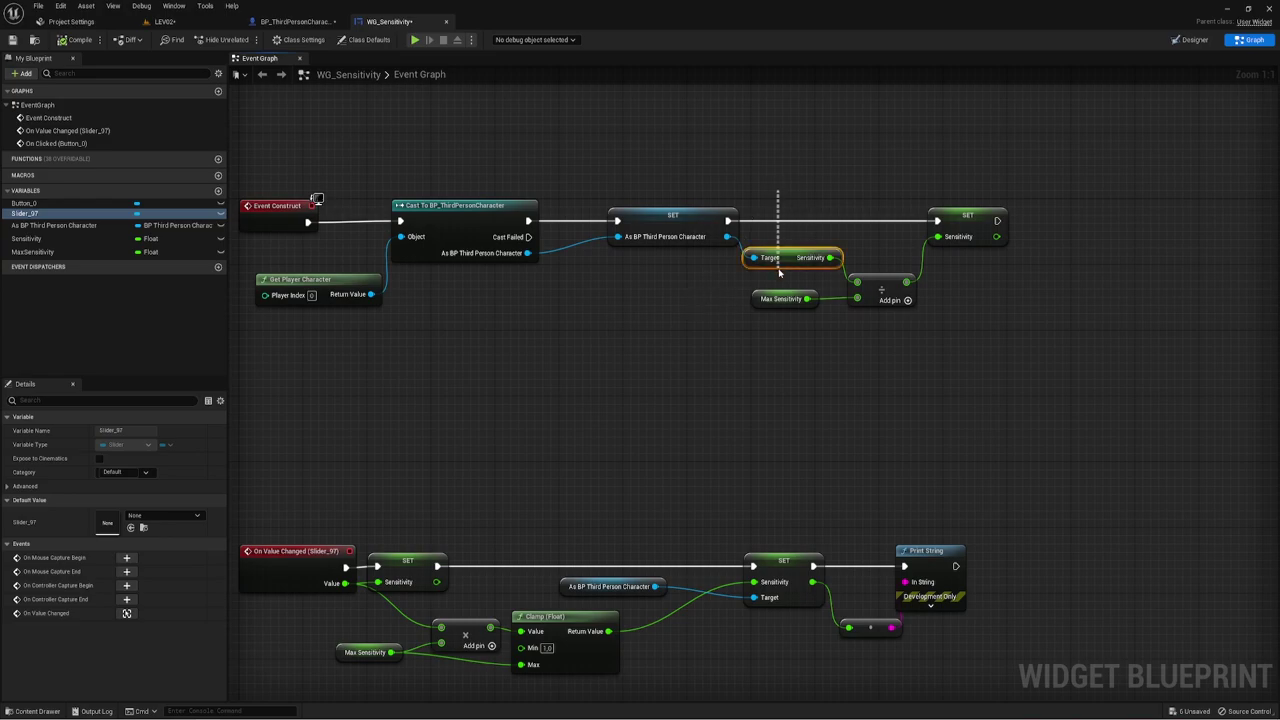
{"action": "left_click_drag", "start_coordinate": [766, 340], "coordinate": [888, 263]}
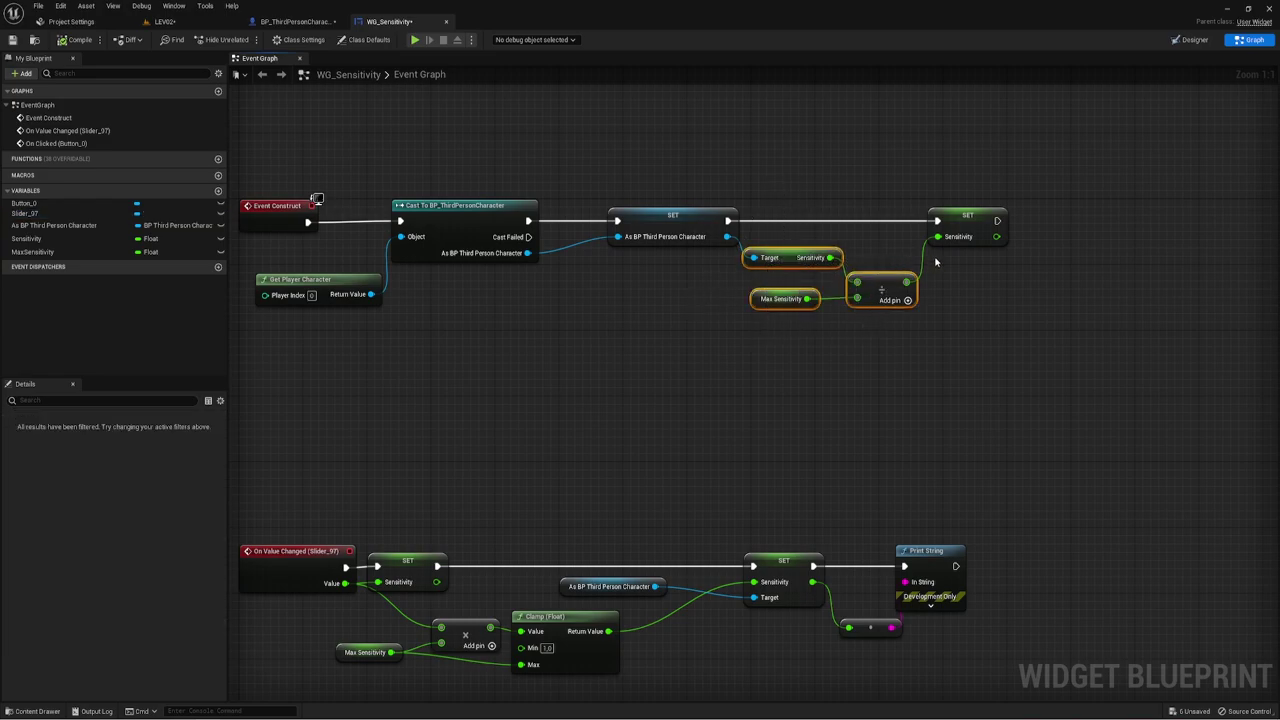
{"action": "left_click_drag", "start_coordinate": [931, 155], "coordinate": [994, 285]}
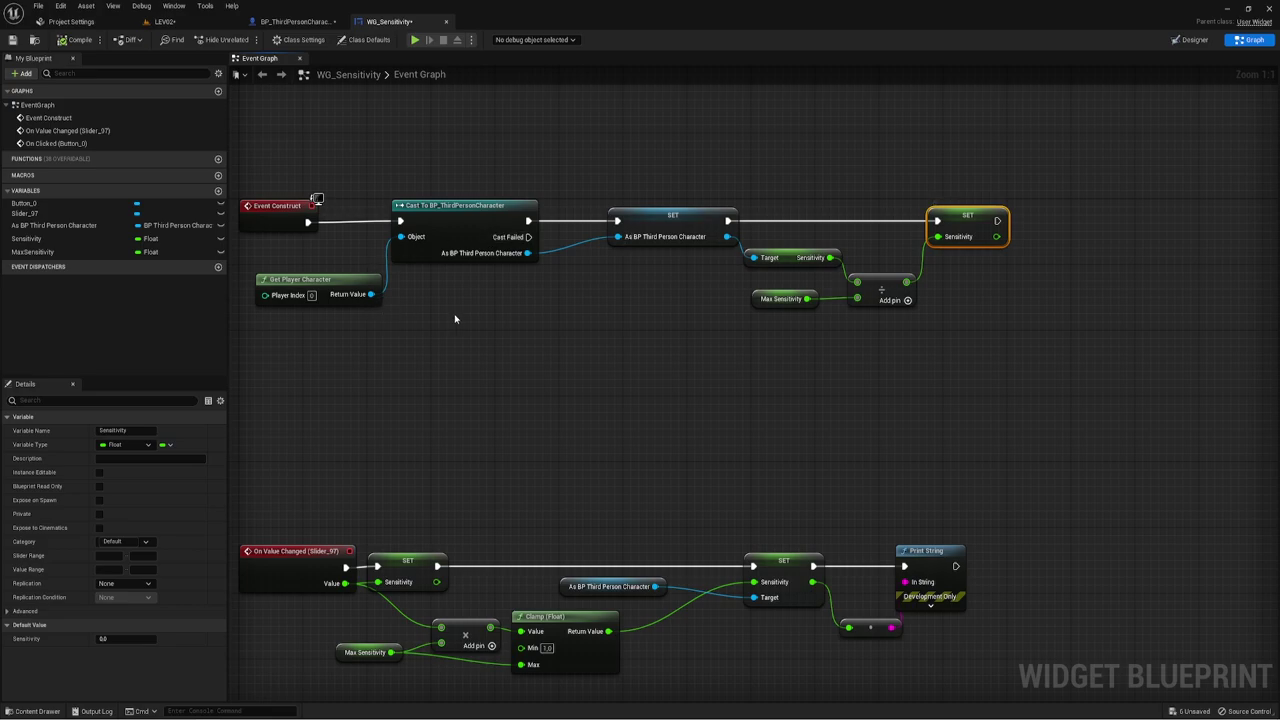
Reposition the graph to show all nodes and launch a standalone game preview.
{"action": "right_click_drag", "start_coordinate": [457, 317], "coordinate": [479, 332]}
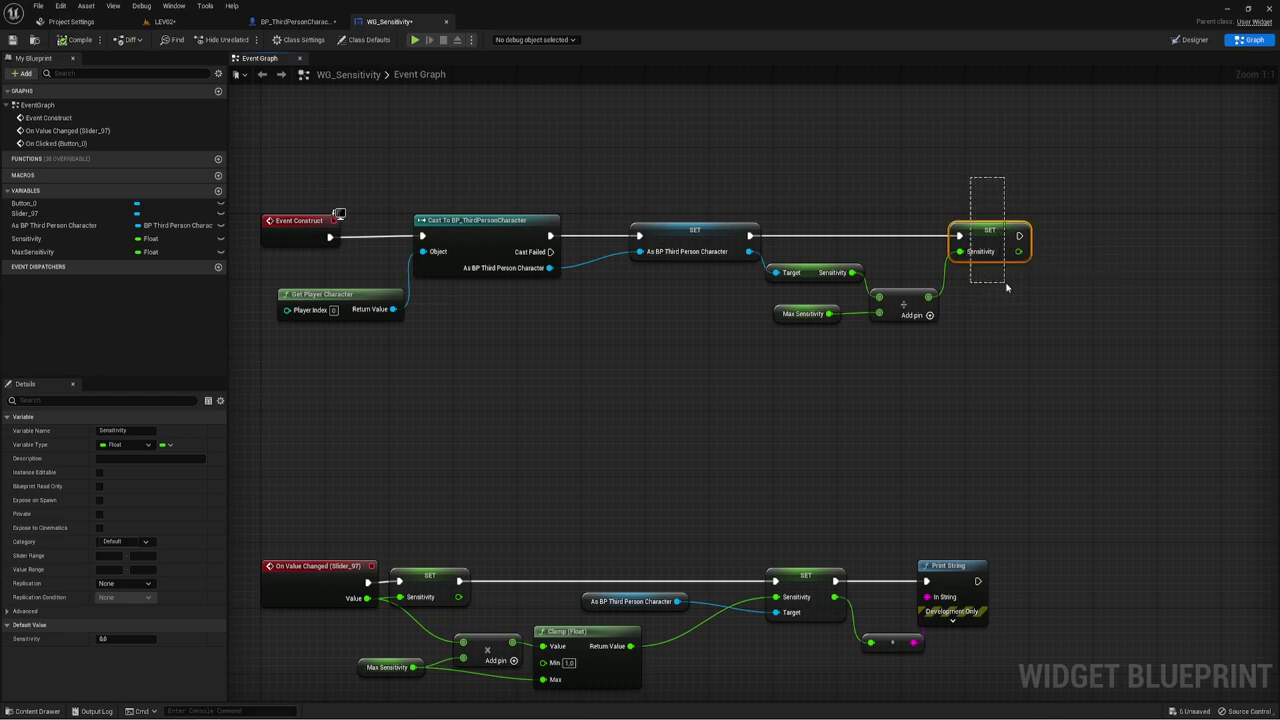
{"action": "right_click_drag", "start_coordinate": [948, 306], "coordinate": [990, 256]}
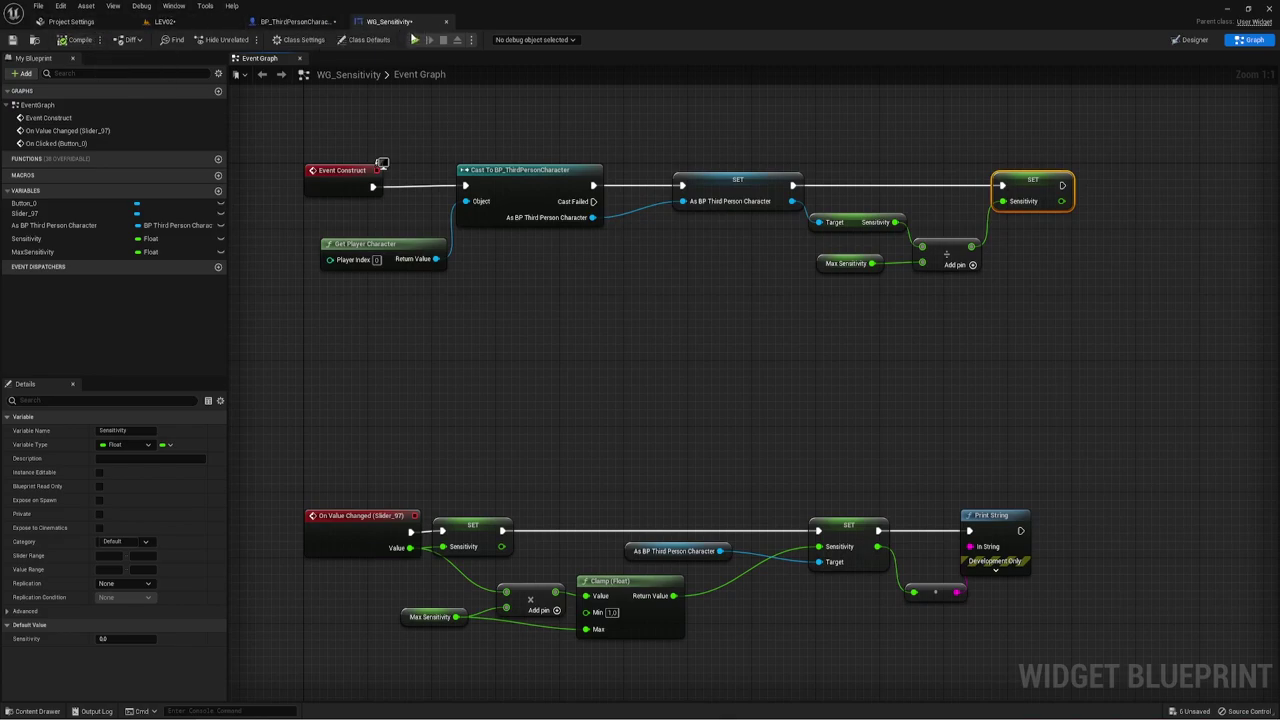
{"action": "left_click", "coordinate": [414, 41]}
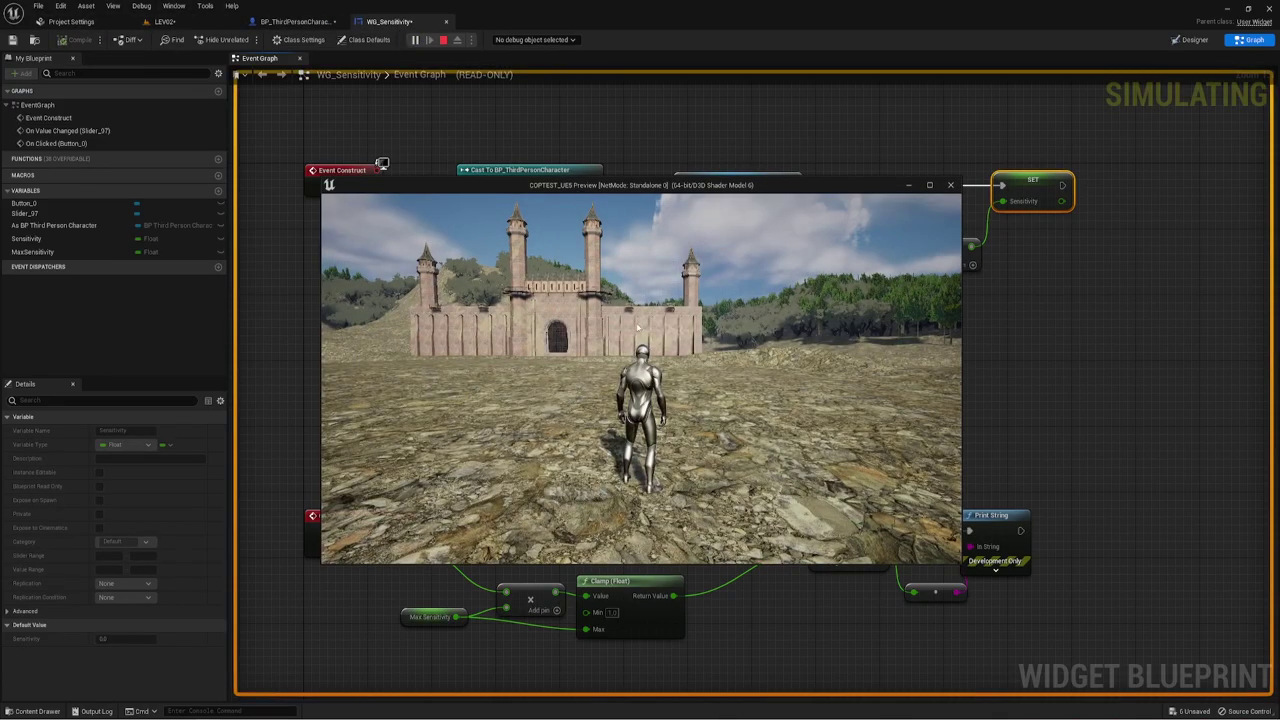
Stop the standalone preview and restart play-in-editor in a full-screen game view.
{"action": "key", "text": "Escape"}
{"action": "left_click", "coordinate": [213, 20]}
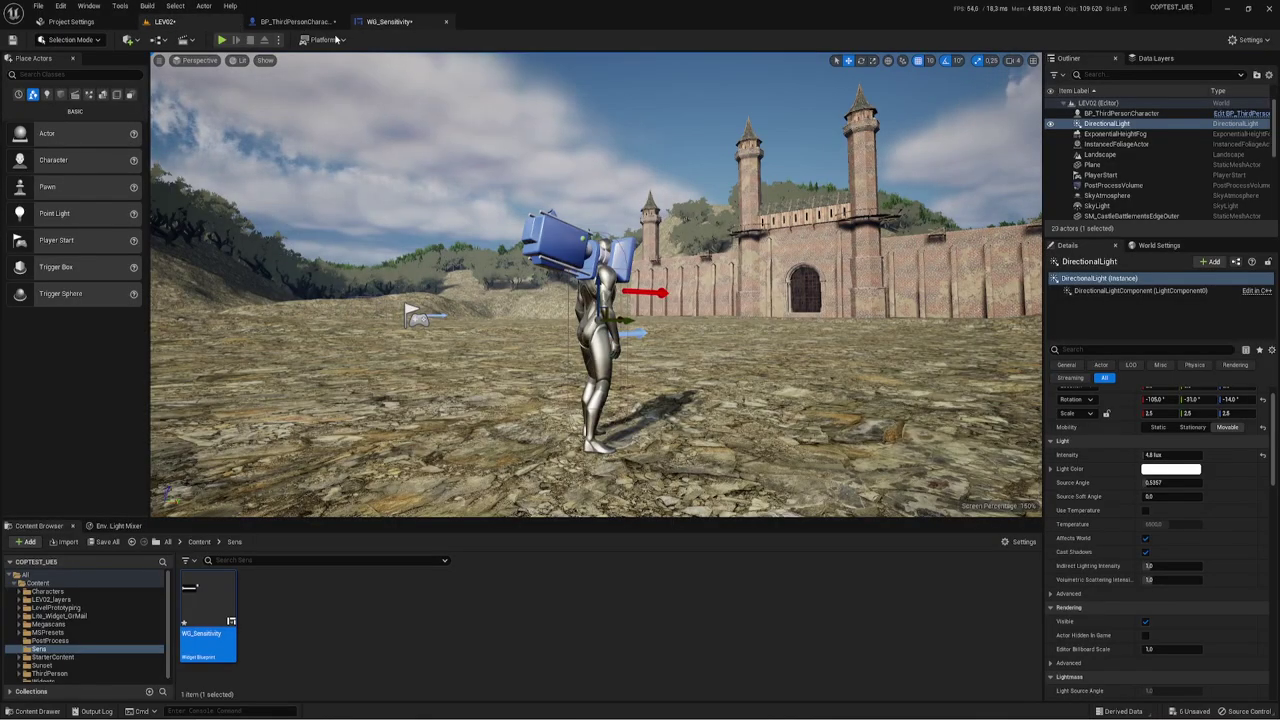
{"action": "left_click", "coordinate": [218, 41]}
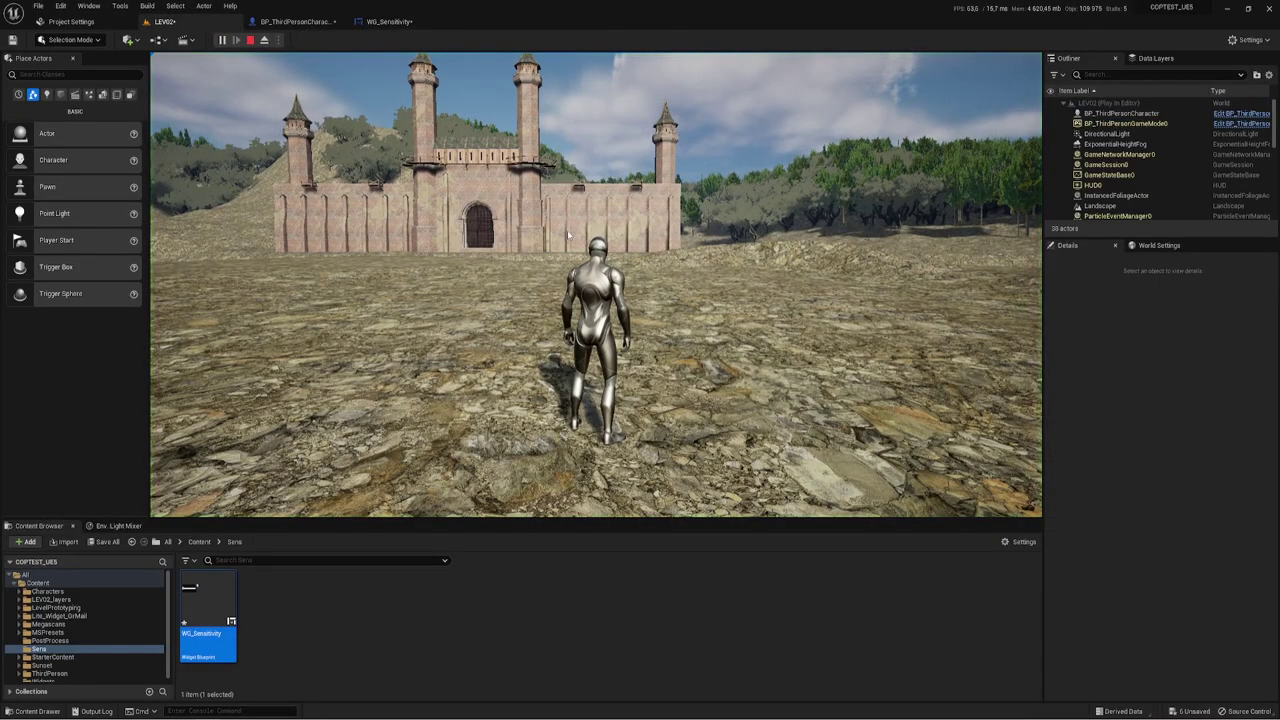
{"action": "key", "text": "F11"}
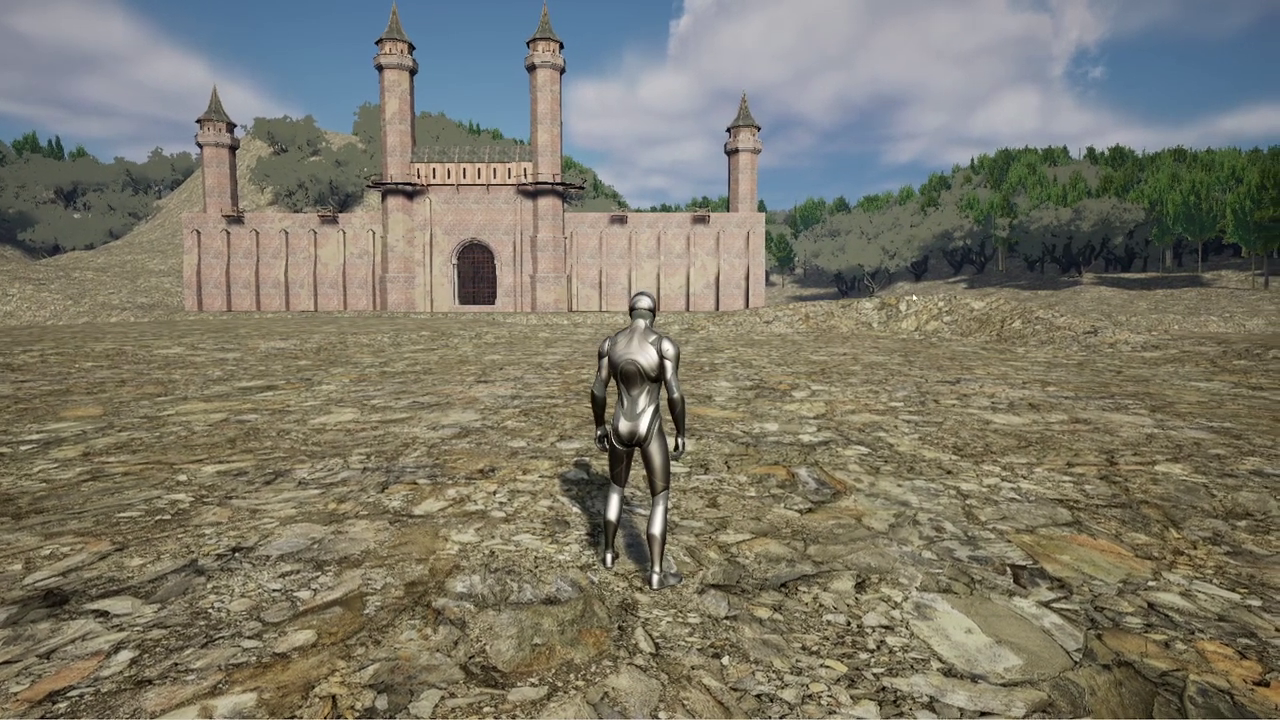
Set the in-game sensitivity slider to about the middle and run to test look speed.
{"action": "key", "text": "Tab"}
{"action": "left_click_drag", "start_coordinate": [57, 138], "coordinate": [203, 123]}
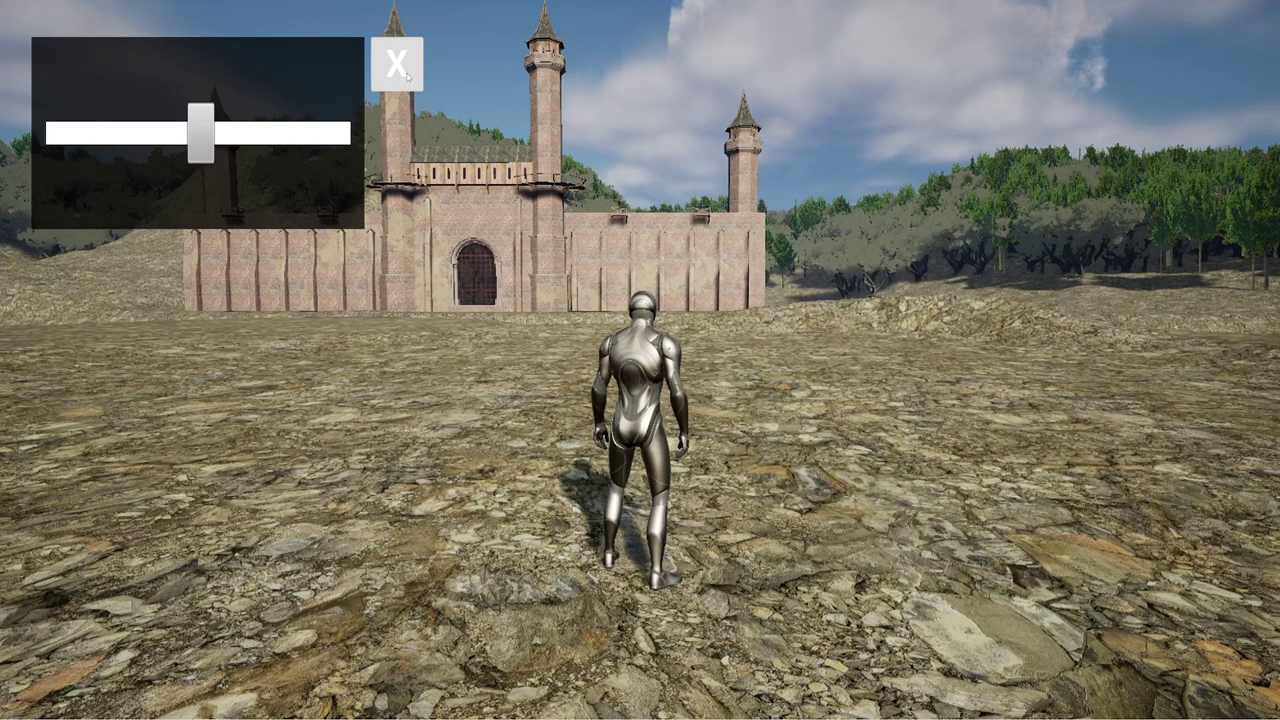
{"action": "left_click", "coordinate": [406, 72]}
{"action": "key", "text": "w"}
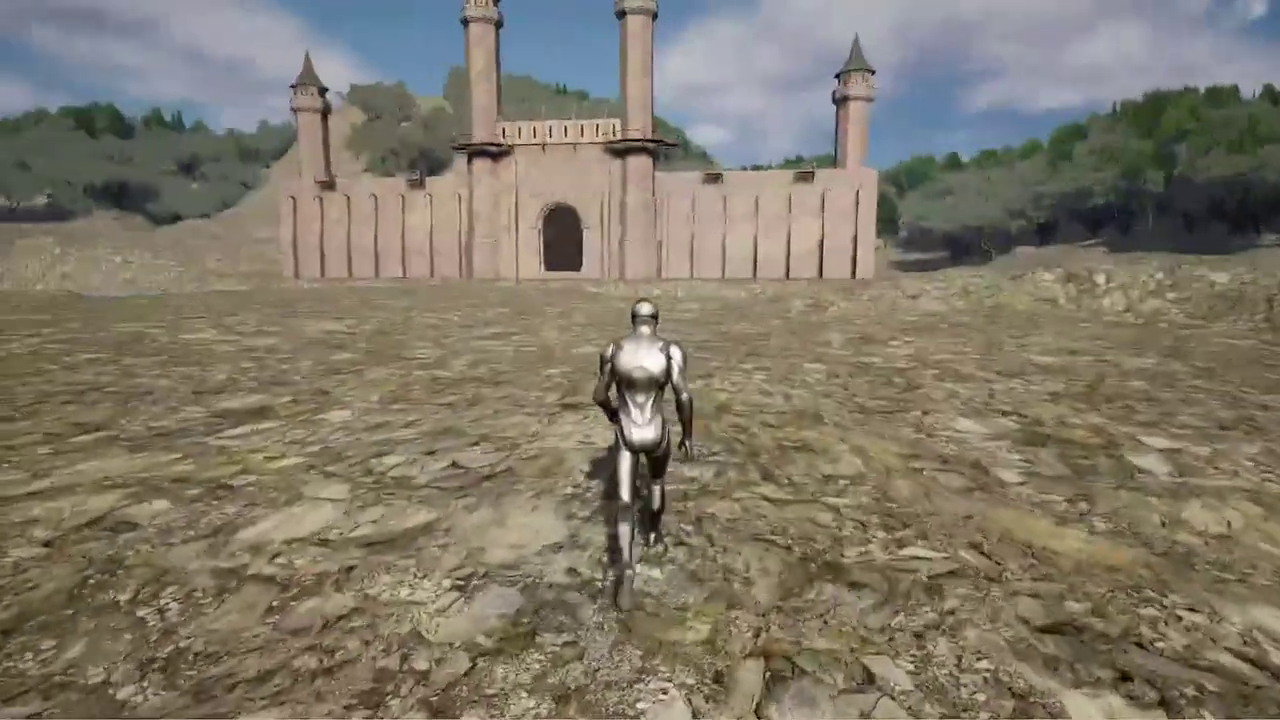
Push sensitivity toward the high end, then down toward the low end, and walk forward.
{"action": "key", "text": "Tab"}
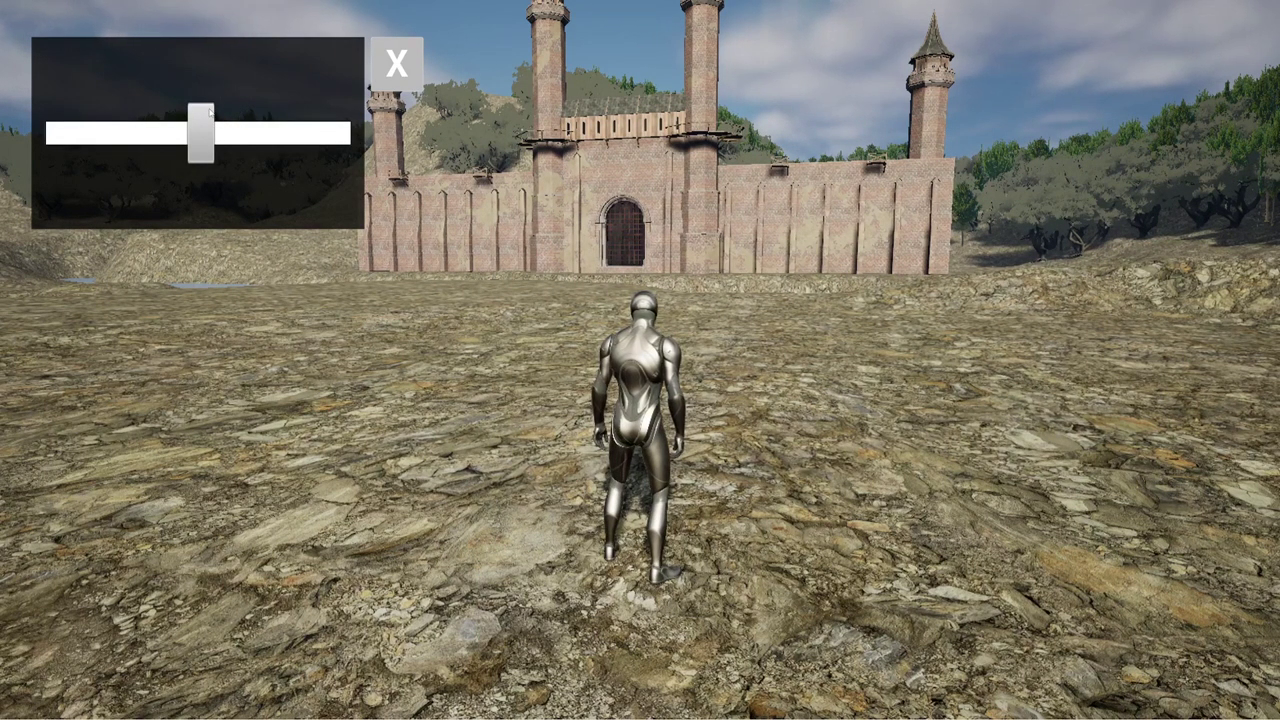
{"action": "left_click_drag", "start_coordinate": [206, 119], "coordinate": [298, 117]}
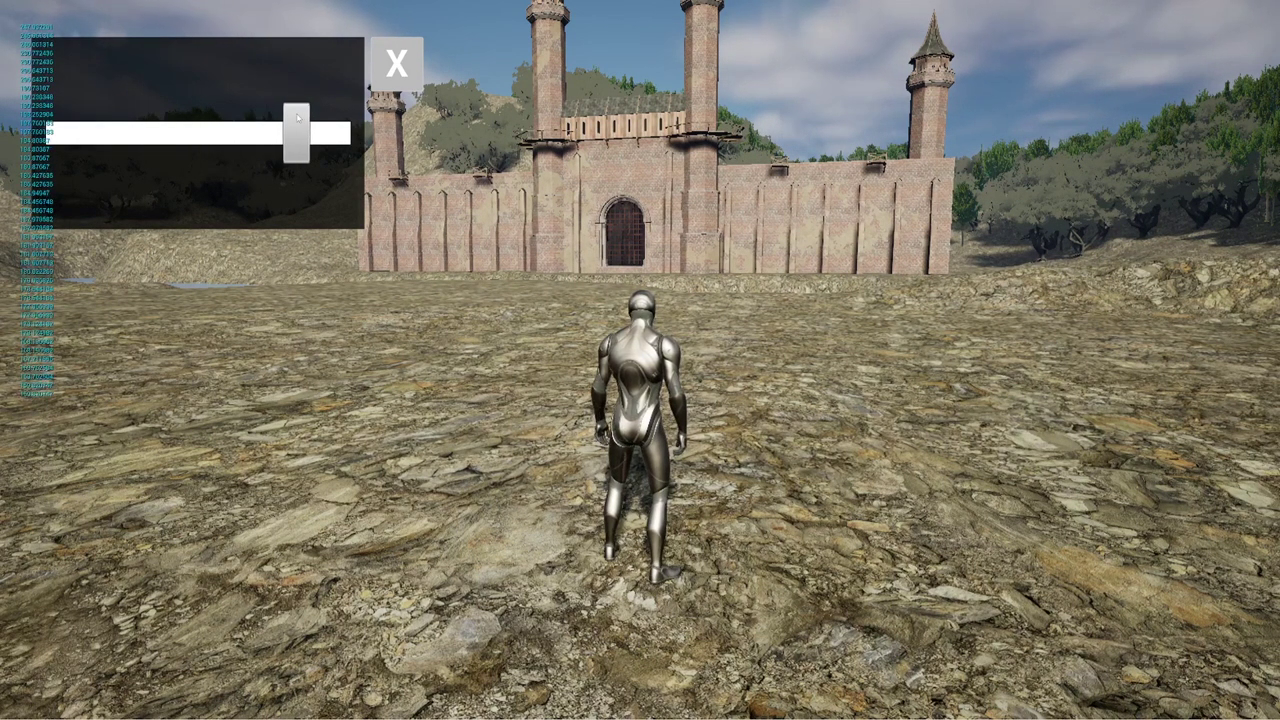
{"action": "left_click_drag", "start_coordinate": [298, 118], "coordinate": [126, 131]}
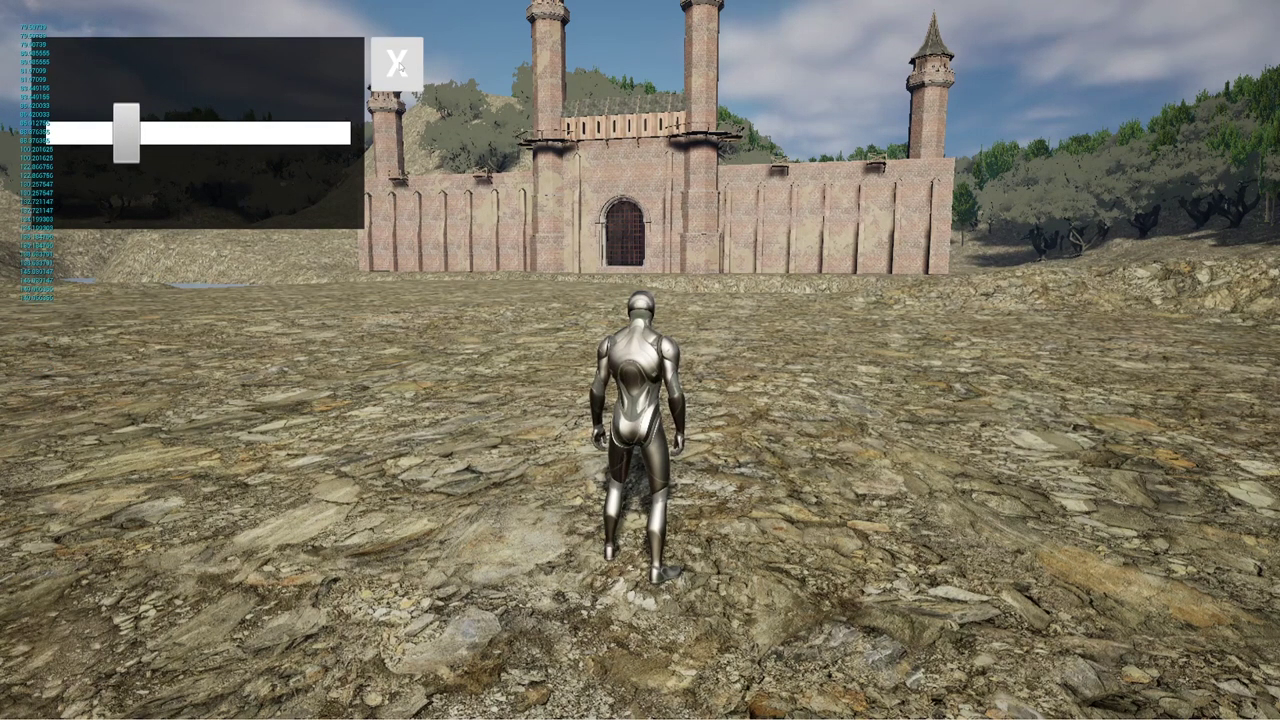
{"action": "left_click", "coordinate": [396, 63]}
{"action": "key", "text": "w"}
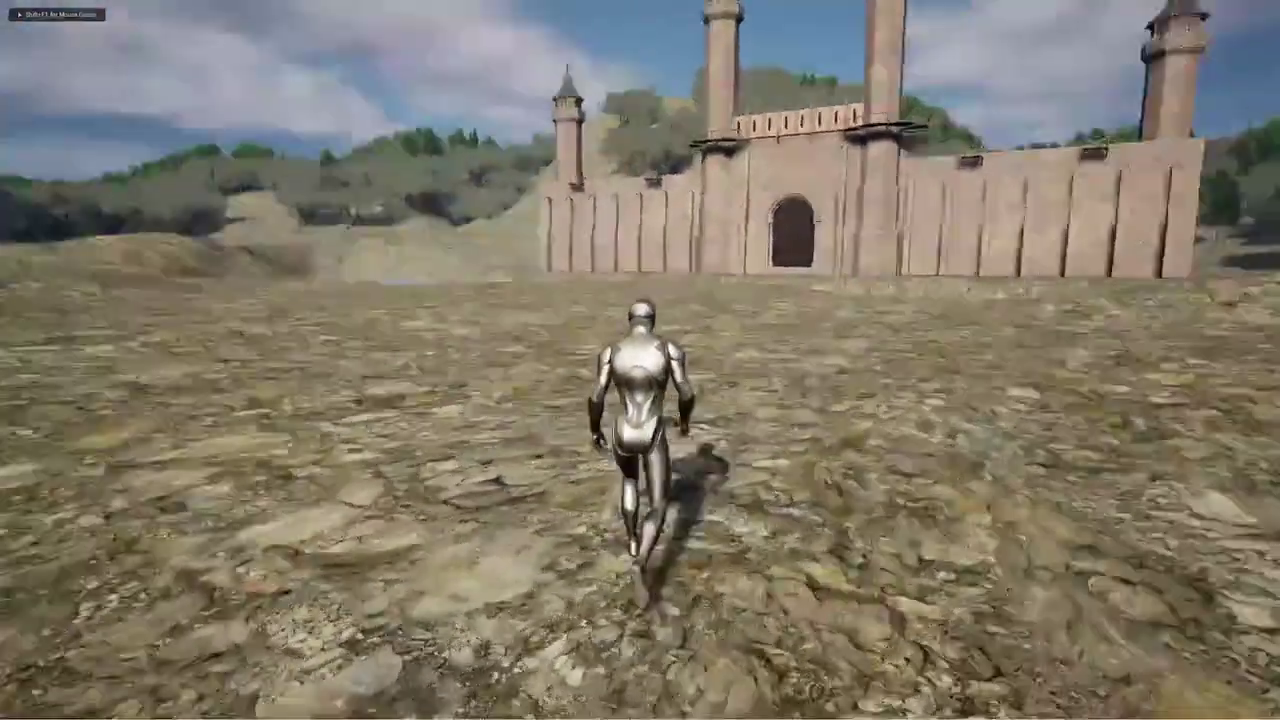
Lower the sensitivity slider further in two small steps, then stop the play session.
{"action": "key", "text": "Tab"}
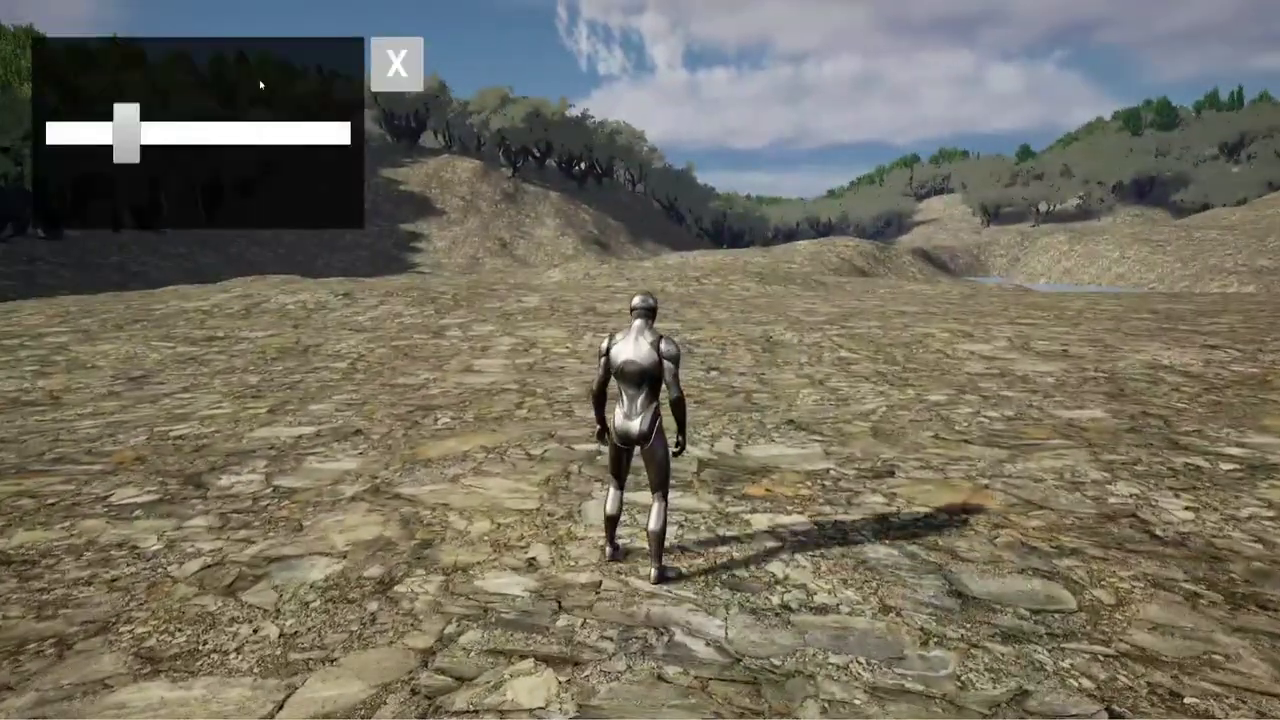
{"action": "left_click_drag", "start_coordinate": [126, 124], "coordinate": [92, 124]}
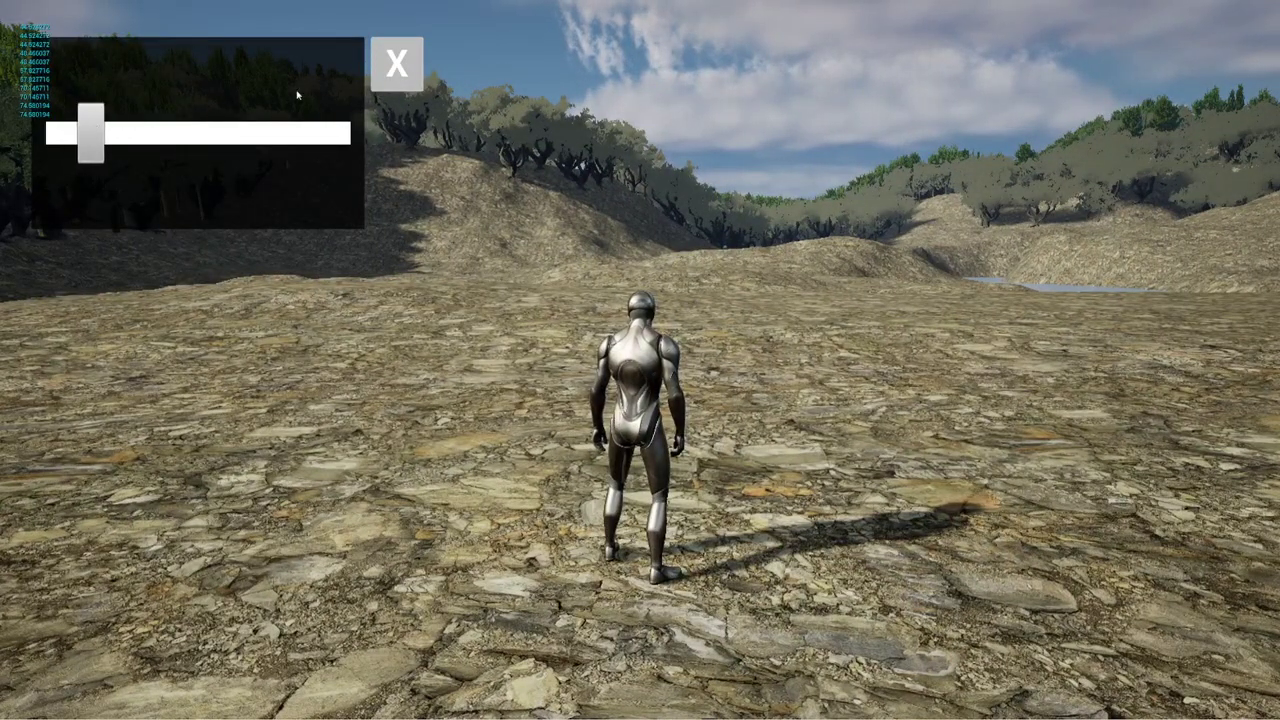
{"action": "left_click", "coordinate": [396, 63]}
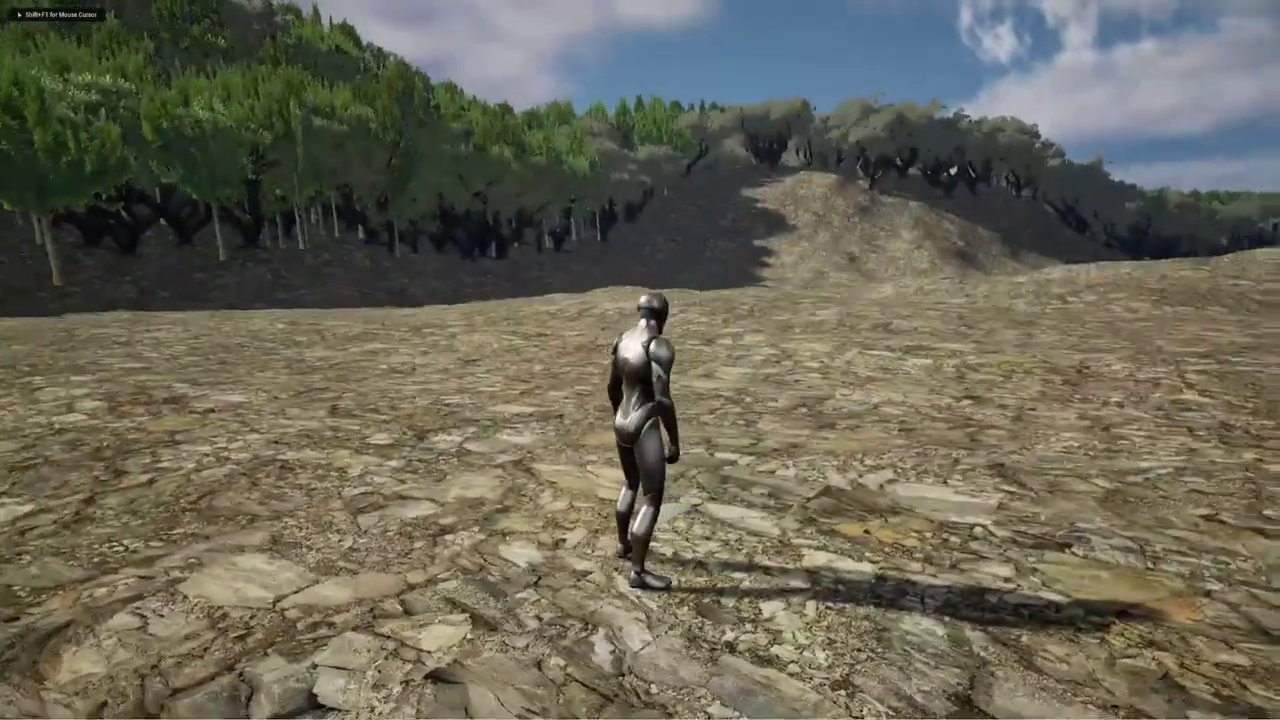
{"action": "key", "text": "Tab"}
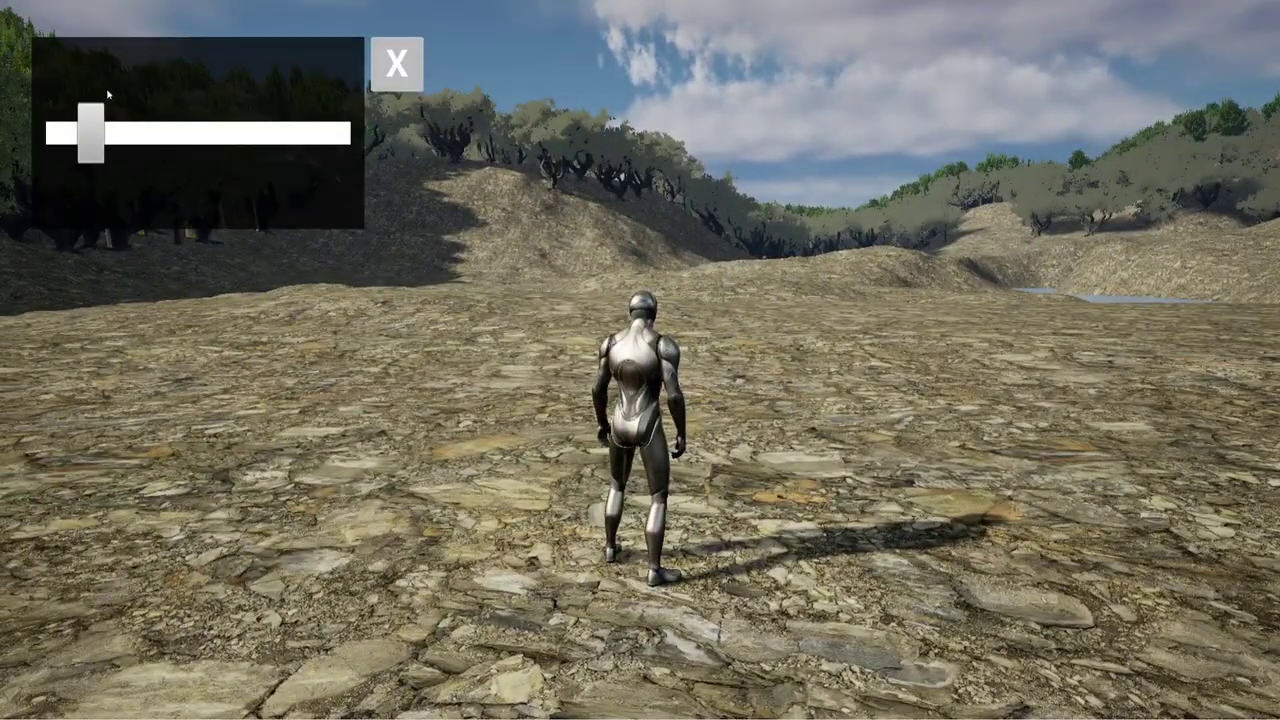
{"action": "left_click_drag", "start_coordinate": [90, 124], "coordinate": [75, 125]}
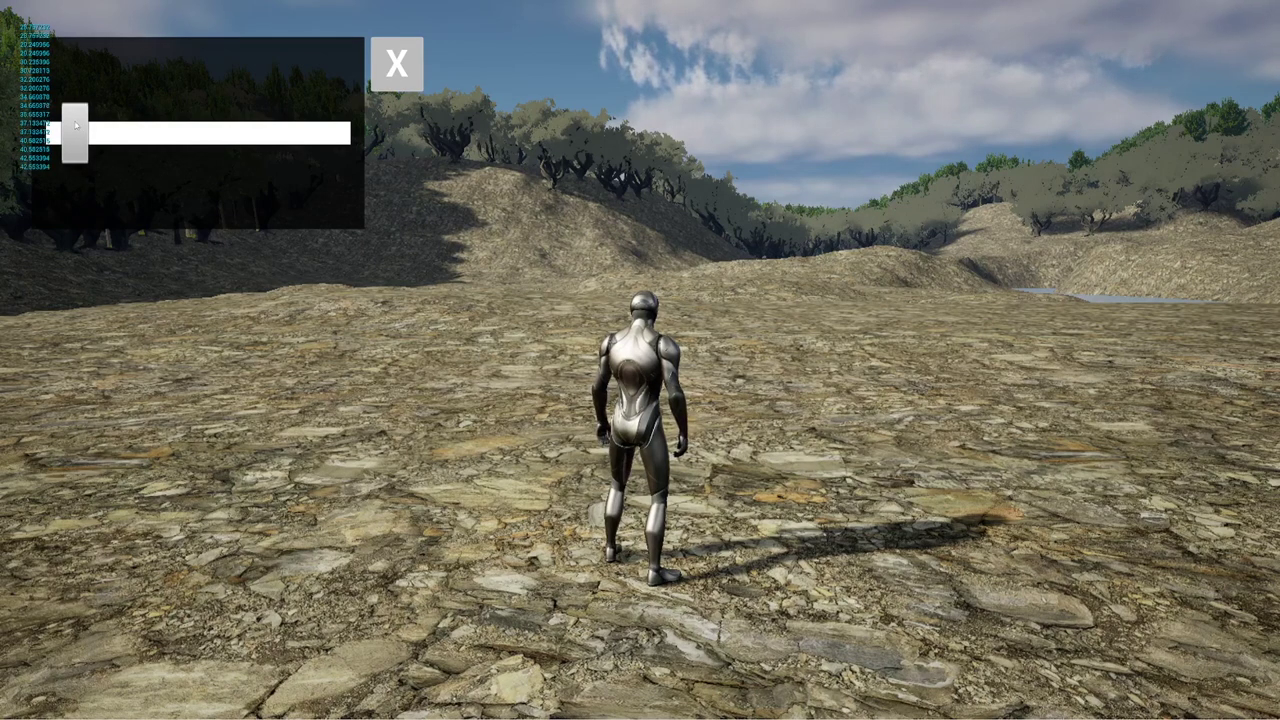
{"action": "left_click", "coordinate": [384, 55]}
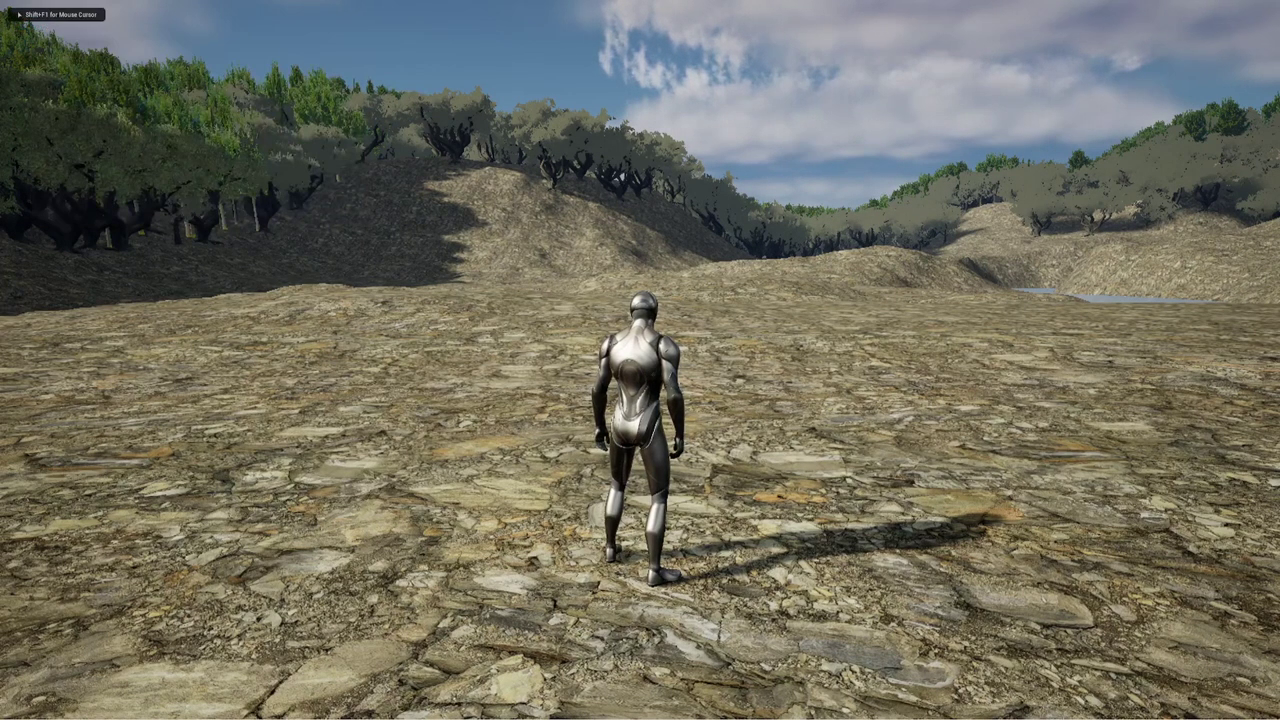
{"action": "key", "text": "Escape"}
Set BP_ThirdPersonCharacter's Sensitivity default to 50.0, compile, and start a new play test.
{"action": "key", "text": "F11"}
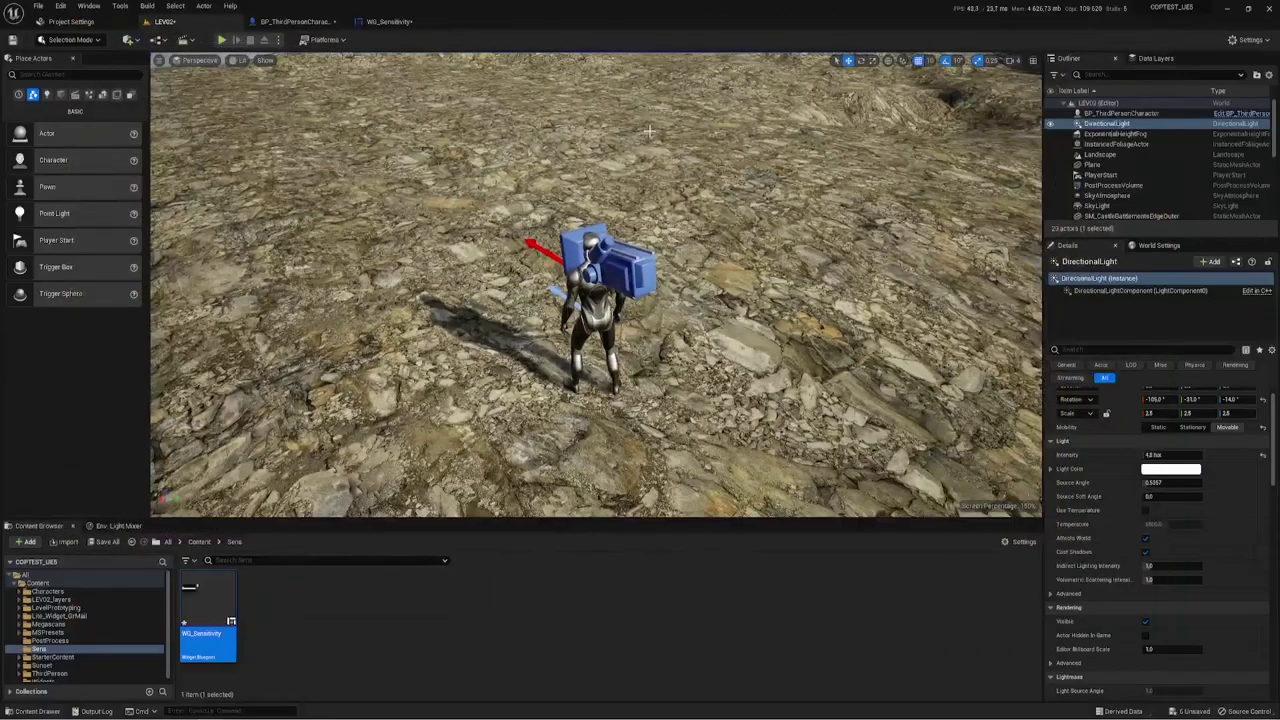
{"action": "left_click", "coordinate": [295, 21]}
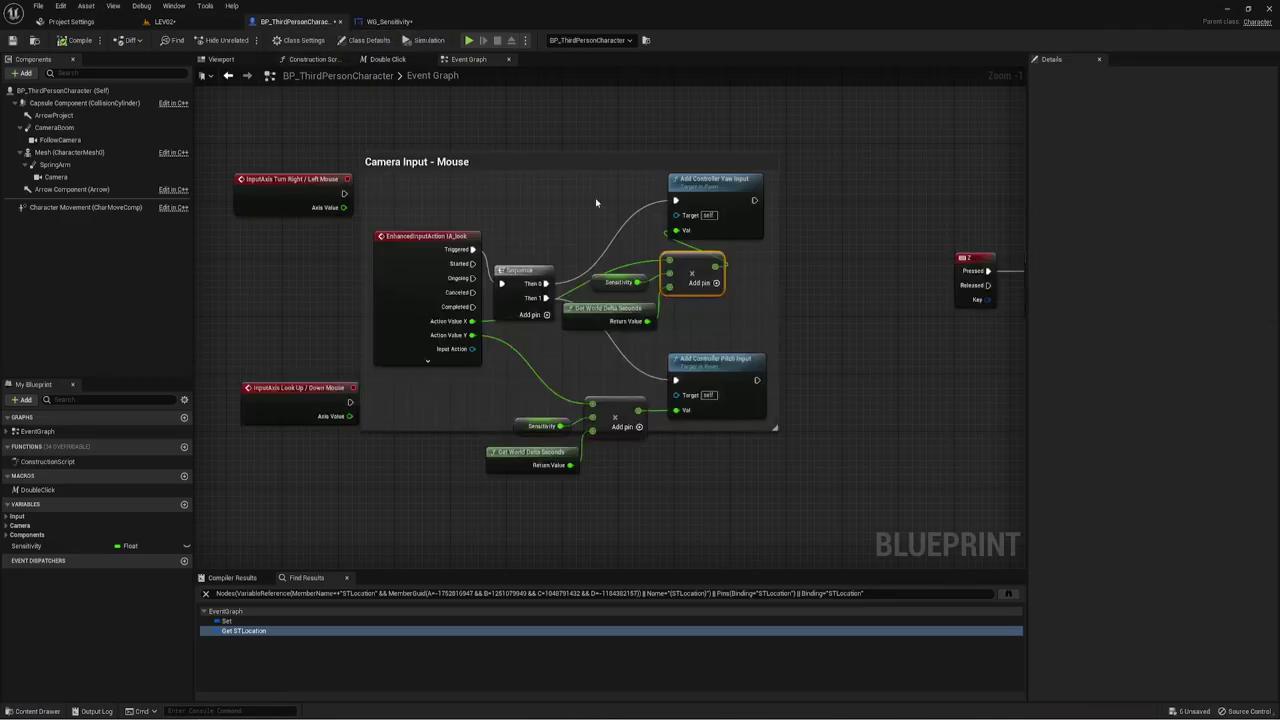
{"action": "left_click", "coordinate": [35, 546]}
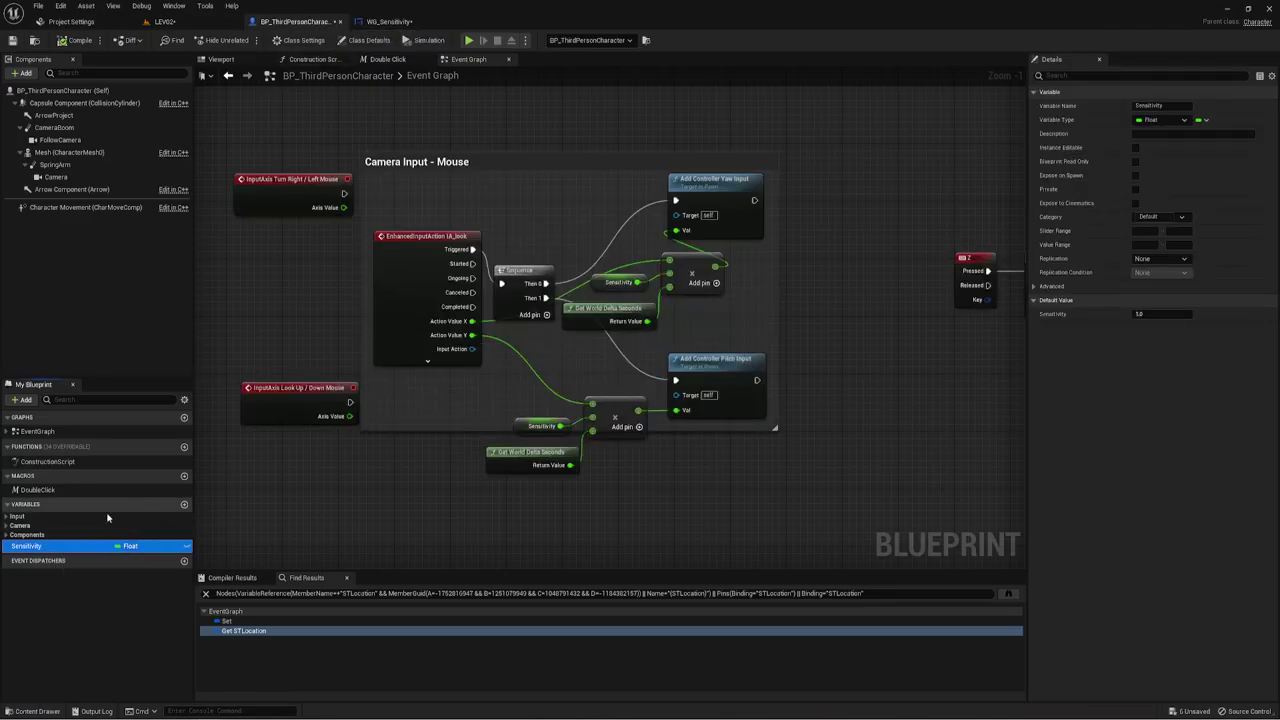
{"action": "left_click", "coordinate": [1141, 313]}
{"action": "type", "text": "50"}
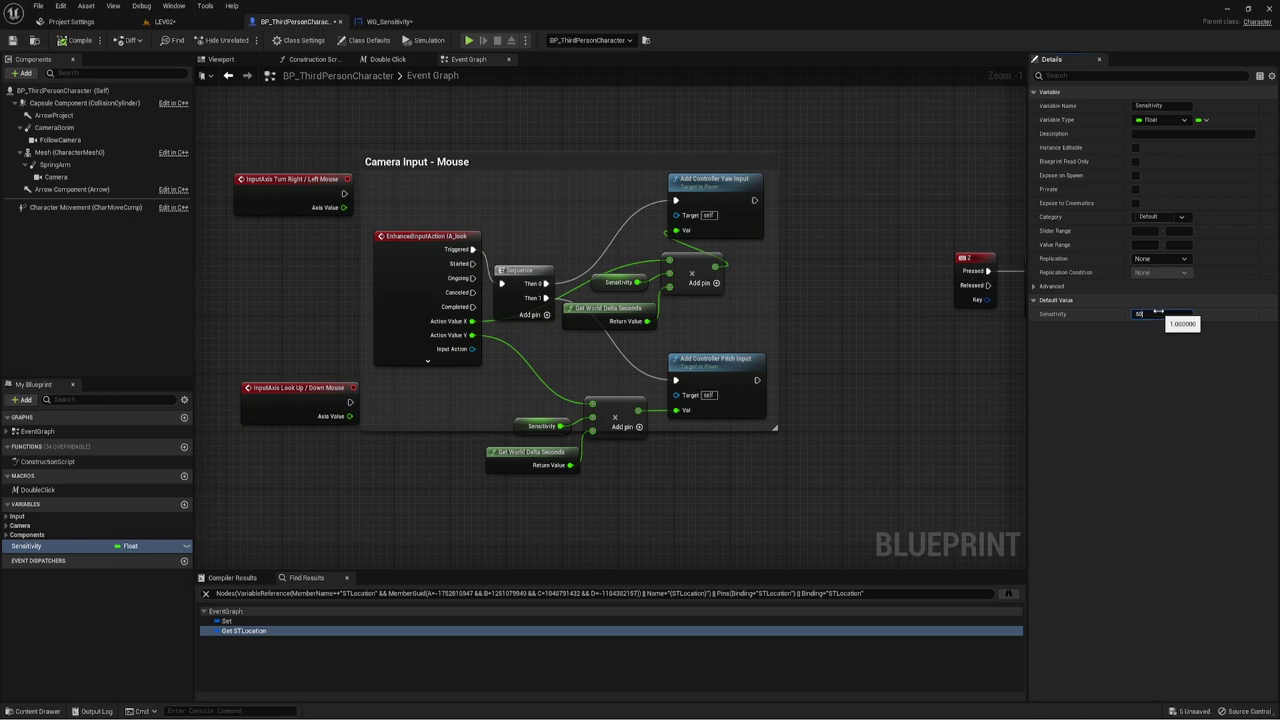
{"action": "left_click", "coordinate": [82, 44]}
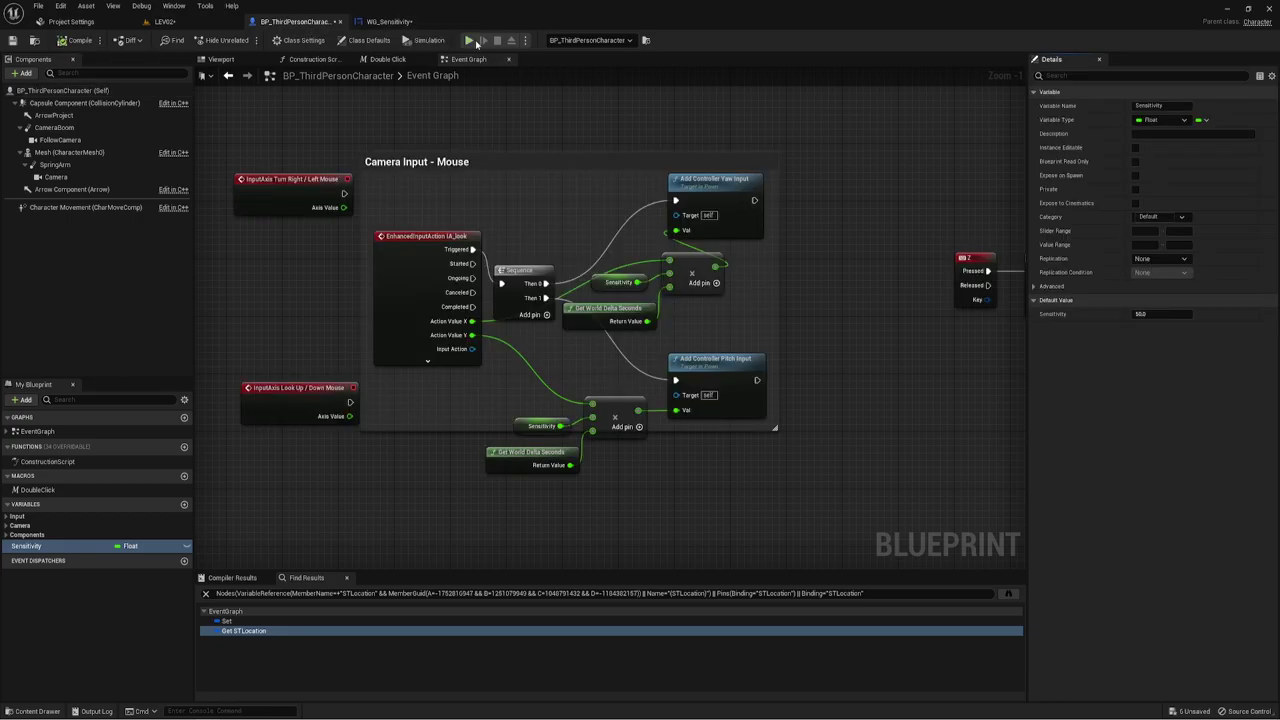
{"action": "left_click", "coordinate": [471, 43]}
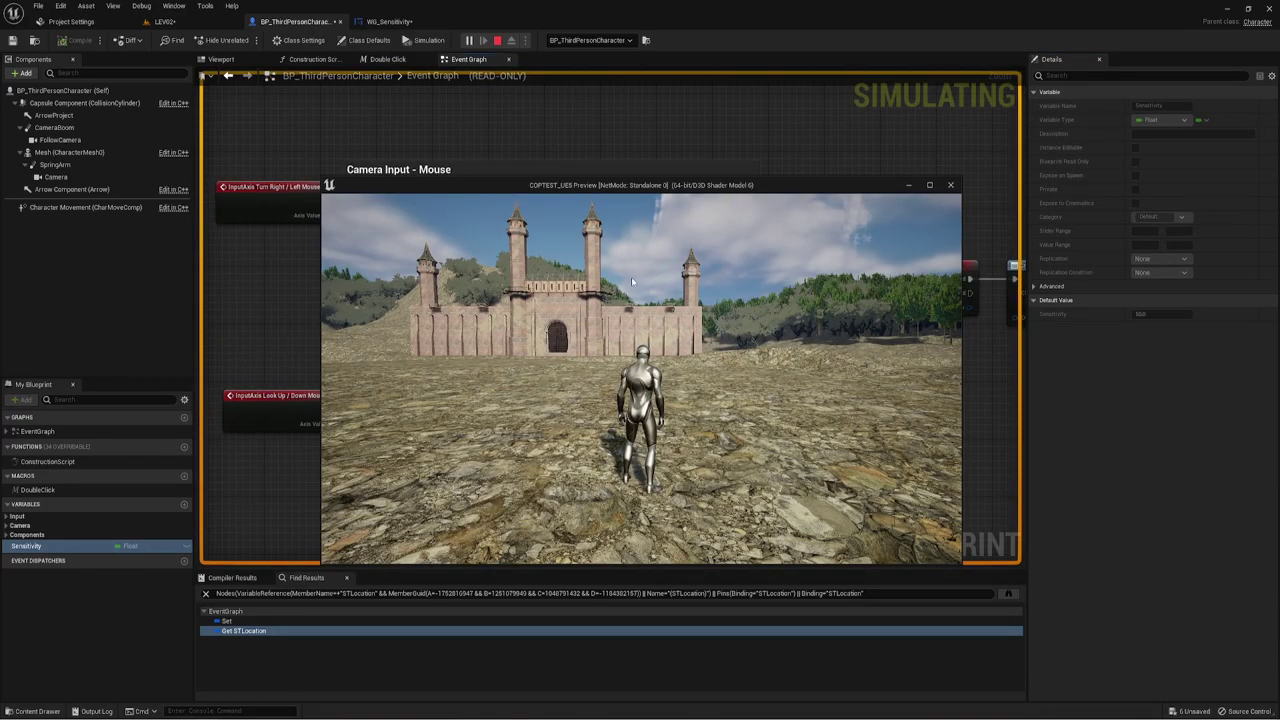
Run toward the castle, open the sensitivity widget, and raise the slider.
{"action": "key", "text": "w"}
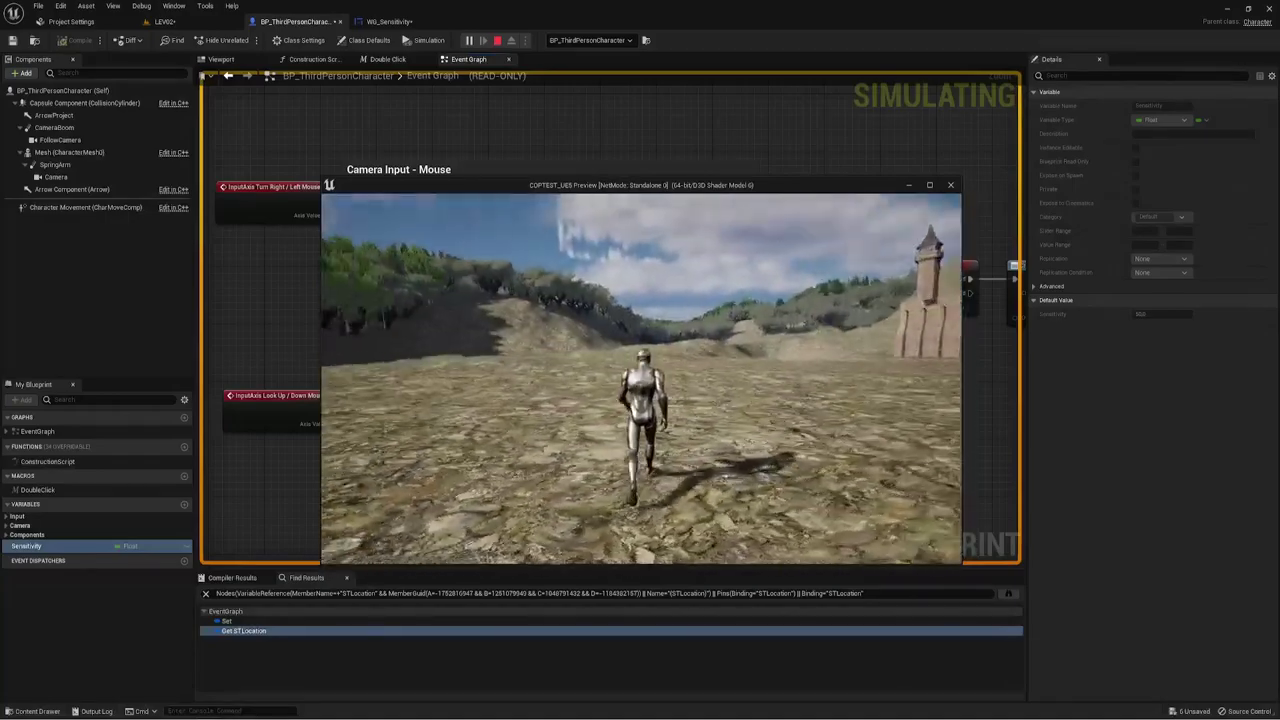
{"action": "key", "text": "Tab"}
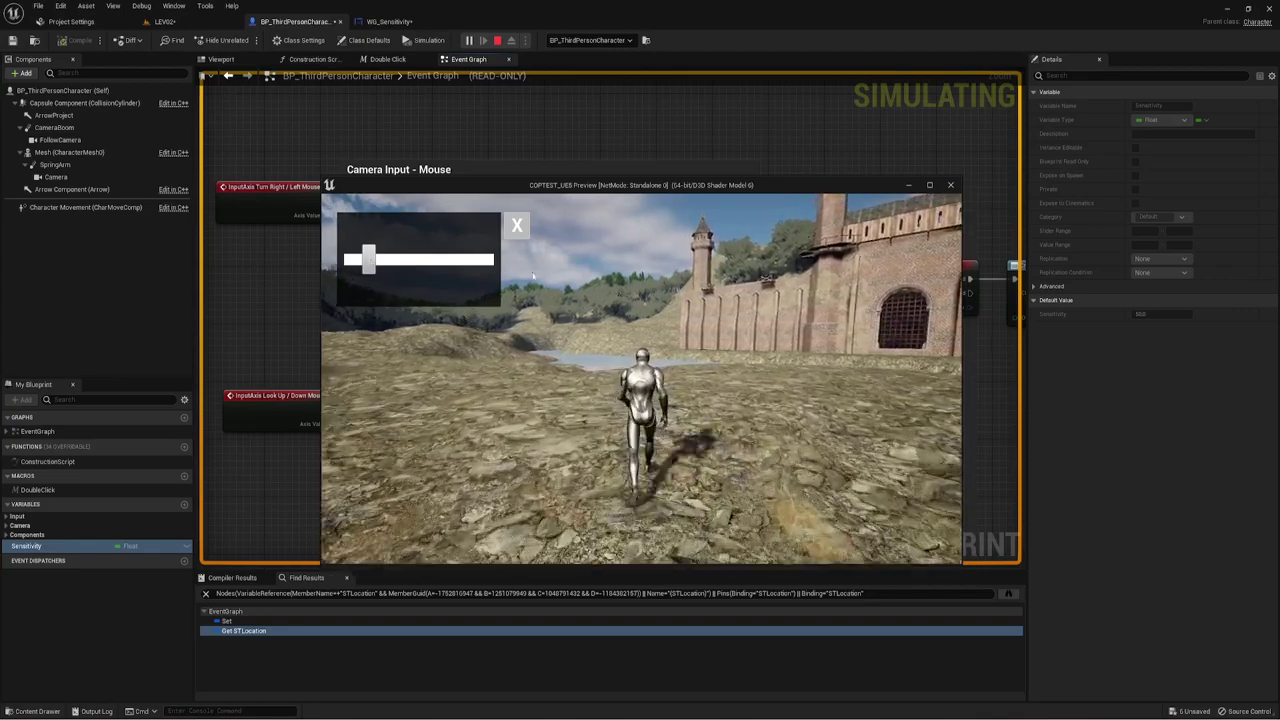
{"action": "left_click_drag", "start_coordinate": [325, 320], "coordinate": [250, 330]}
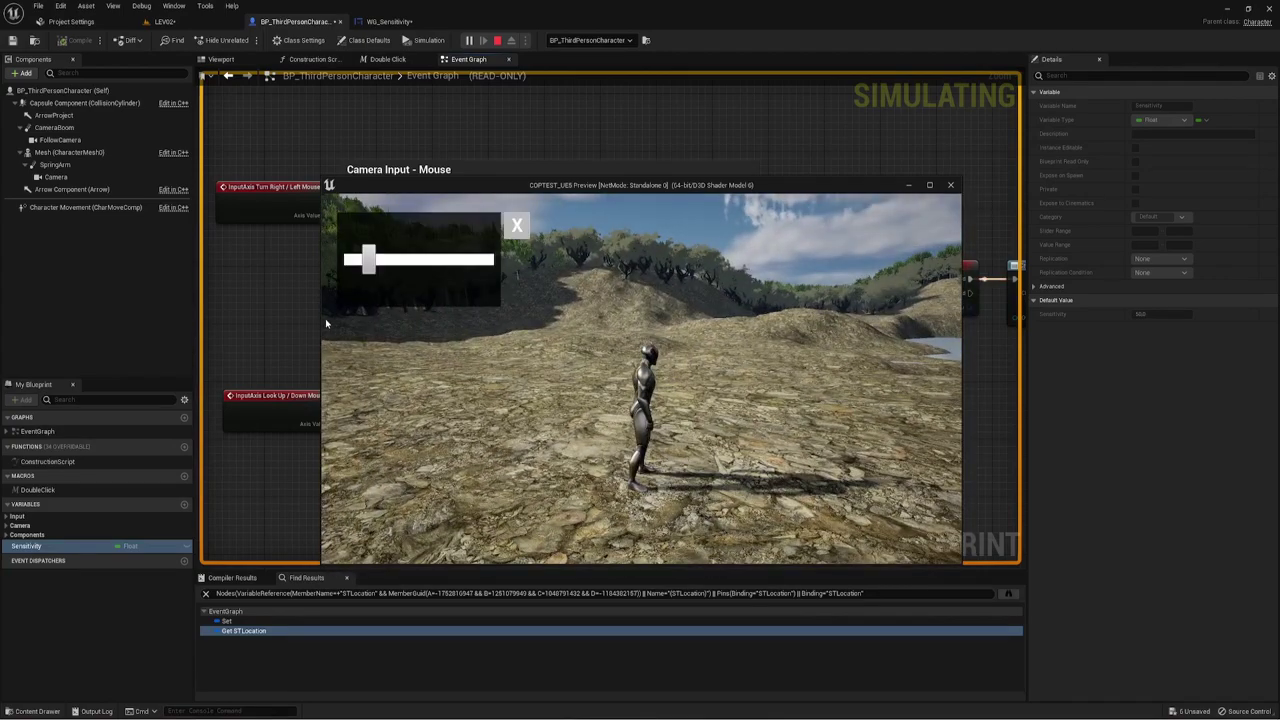
{"action": "left_click_drag", "start_coordinate": [370, 259], "coordinate": [408, 260]}
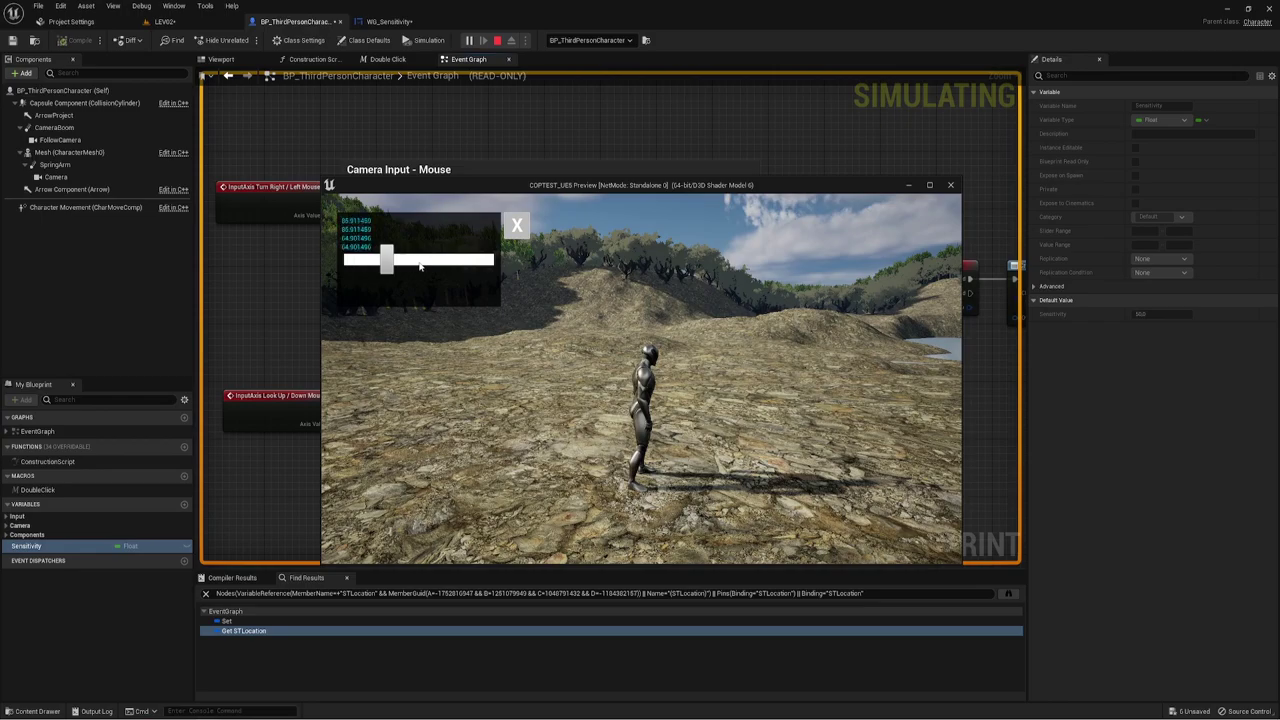
{"action": "left_click", "coordinate": [516, 227]}
Swing the camera to test the faster look speed, then stop the play test.
{"action": "key", "text": "w"}
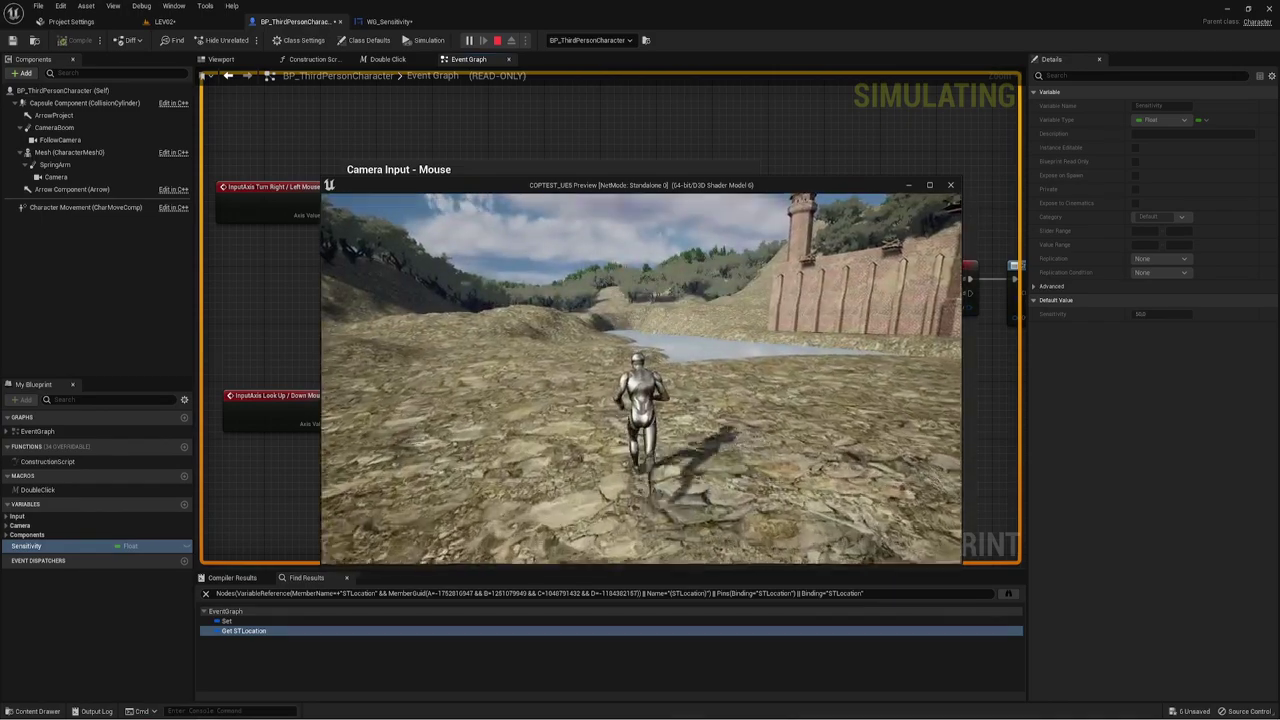
{"action": "left_click_drag", "start_coordinate": [640, 380], "coordinate": [540, 380]}
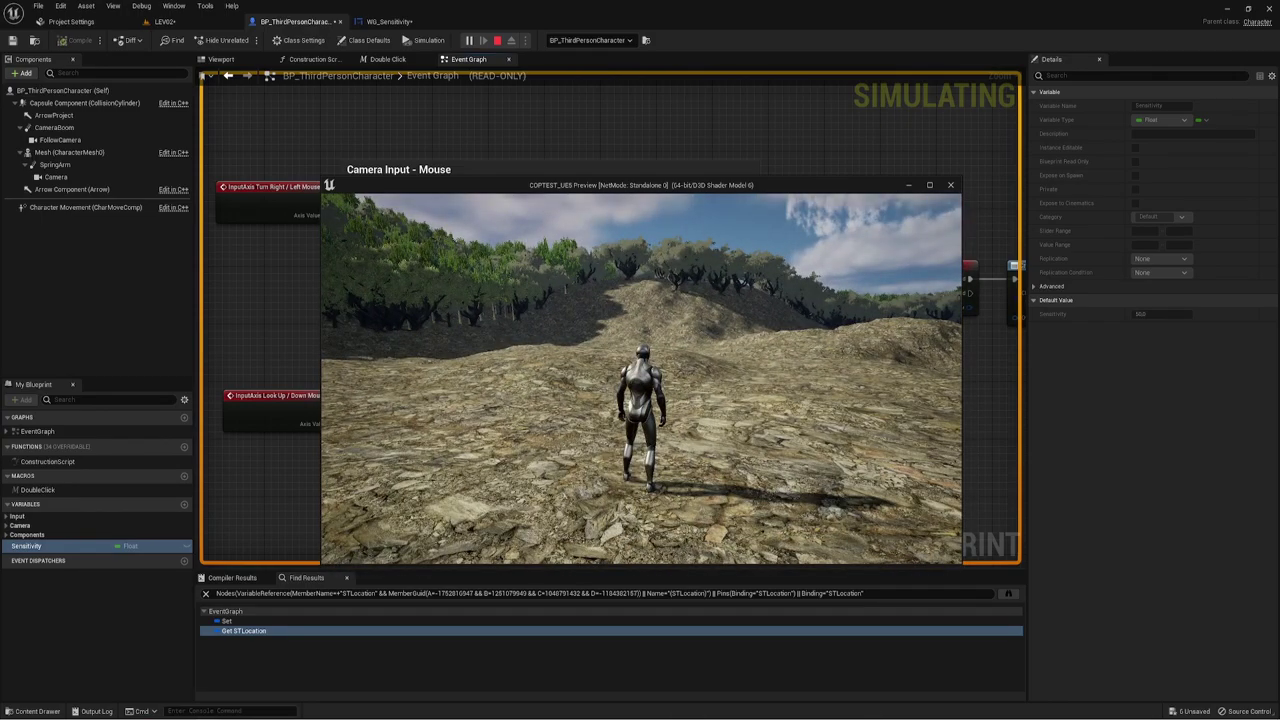
{"action": "key", "text": "Escape"}
{"action": "right_click_drag", "start_coordinate": [738, 355], "coordinate": [758, 333]}
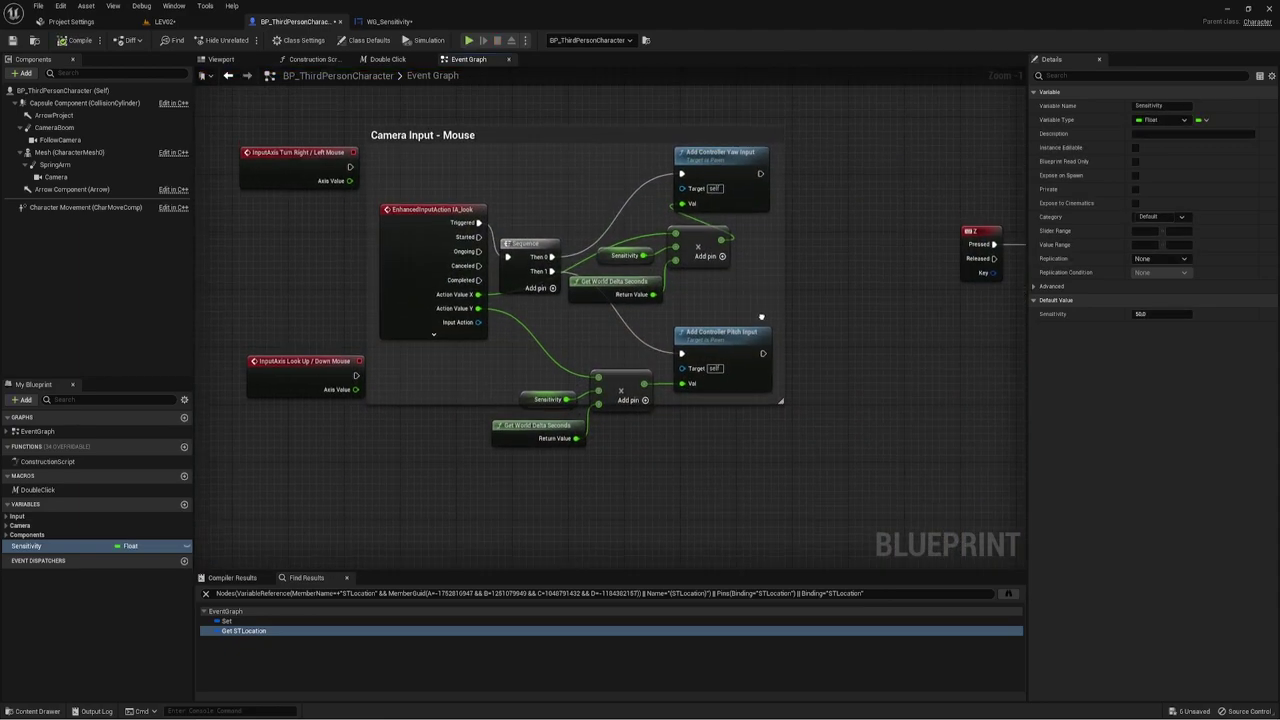